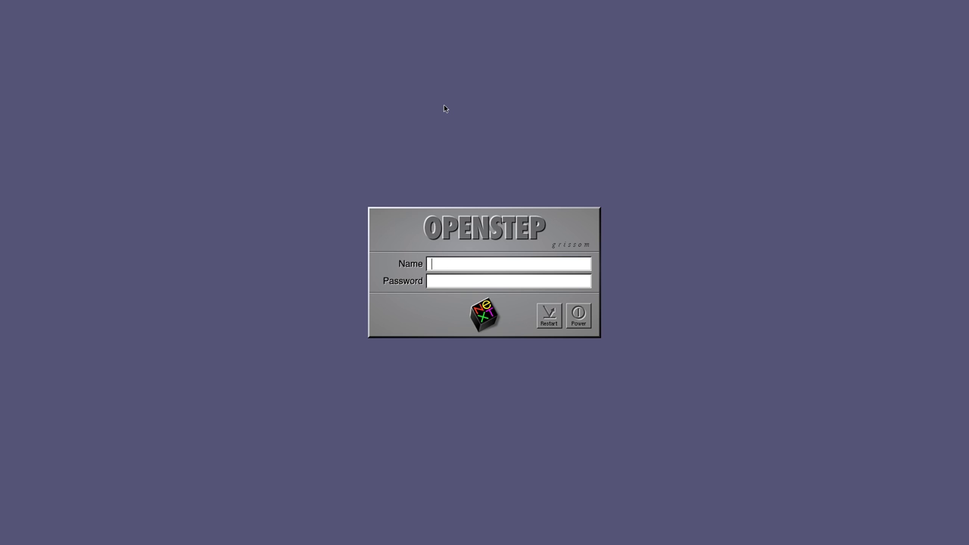
# Log in to OPENSTEP with the account name and the account password.
pyautogui.write('asmodai')
pyautogui.press('Return')
pyautogui.write('*********')
pyautogui.press('Return')
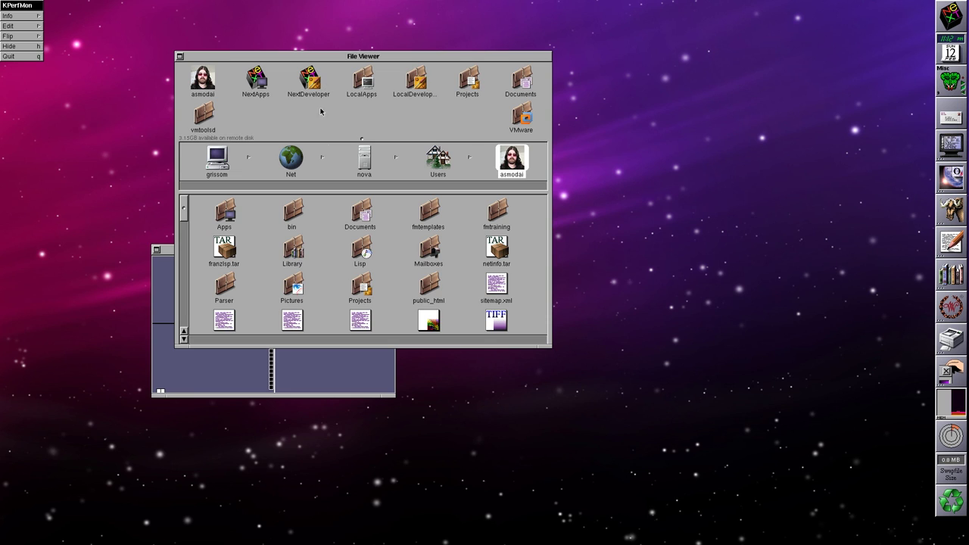
# Browse the nova server and its Users folder in the File Viewer, and return to the home folder.
pyautogui.click(360, 154)
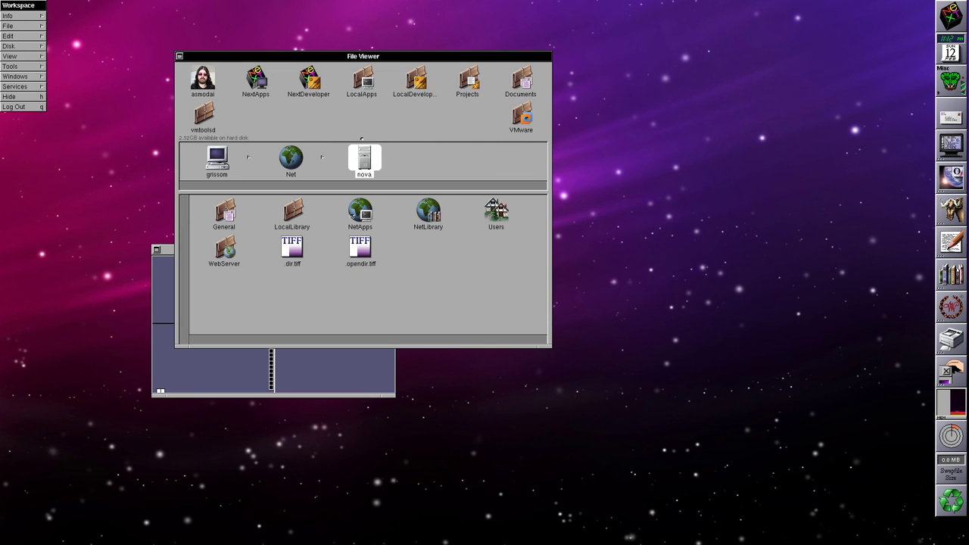
pyautogui.click(495, 212)
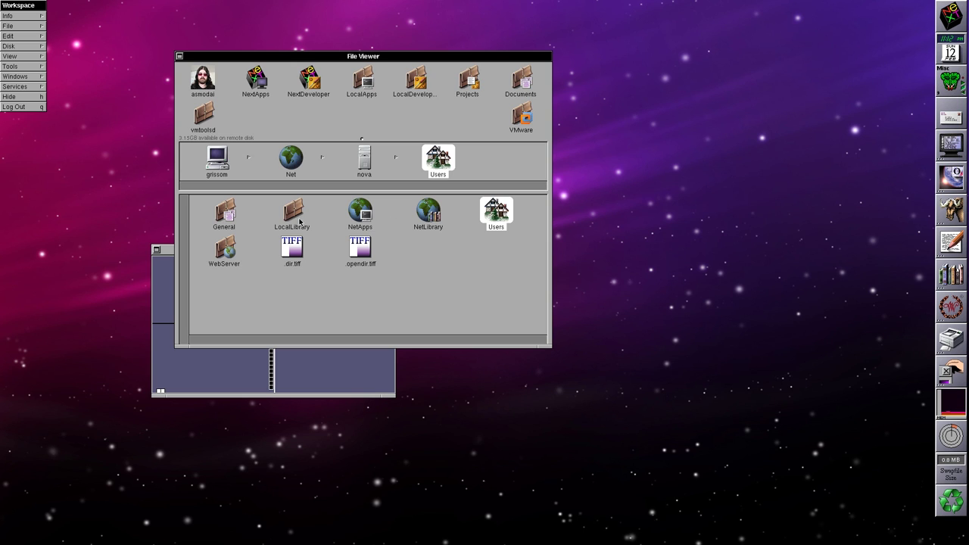
pyautogui.click(202, 82)
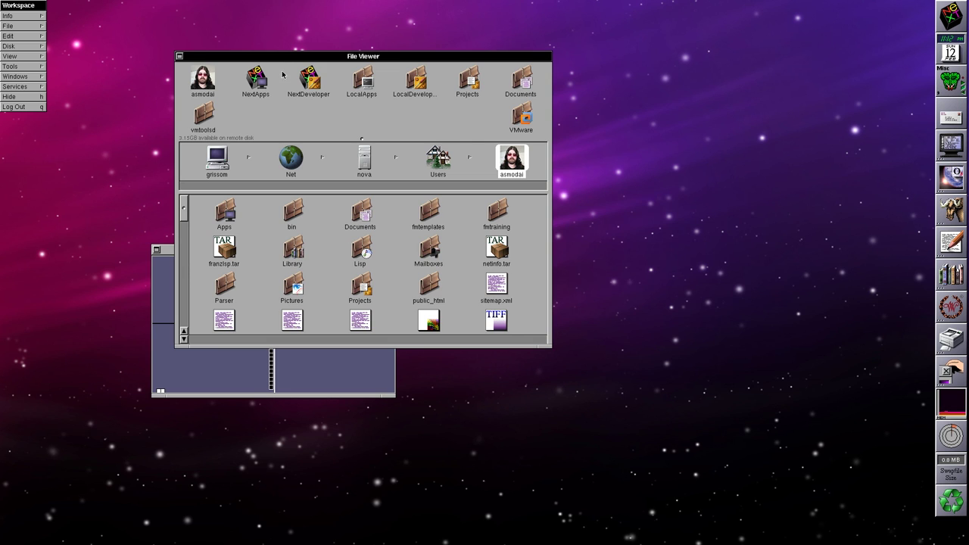
# Move and miniaturize the File Viewer window, place its icon in the desktop corner, and quit the WideScreen utility.
pyautogui.moveTo(283, 61); pyautogui.dragTo(510, 75)
pyautogui.click(405, 70)
pyautogui.click(230, 295)
pyautogui.moveTo(227, 333); pyautogui.dragTo(155, 374)
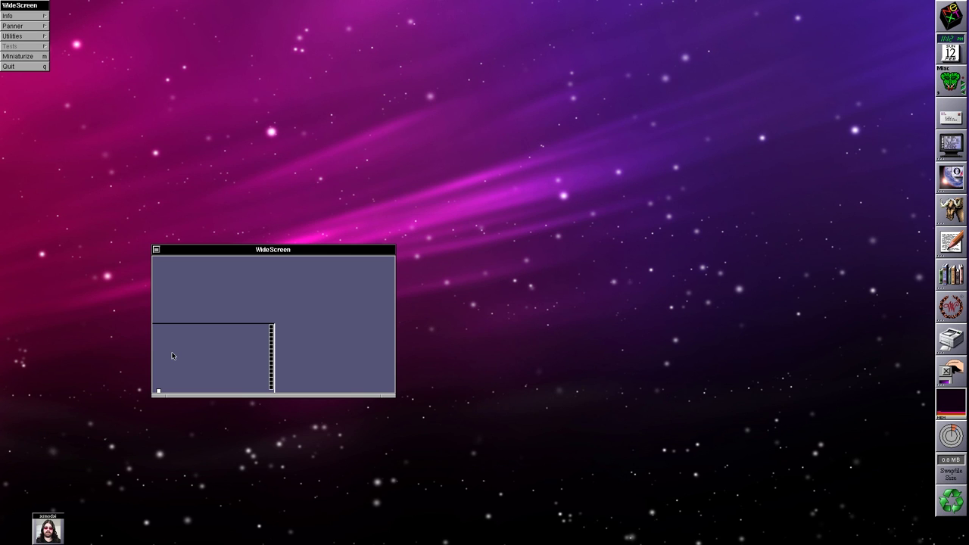
pyautogui.moveTo(10, 37); pyautogui.dragTo(85, 28)
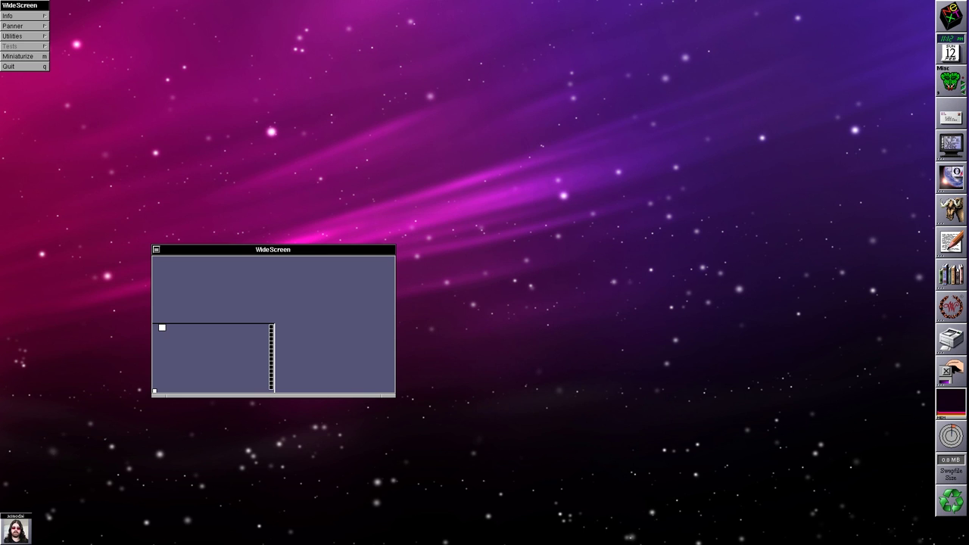
pyautogui.click(28, 67)
pyautogui.click(555, 217)
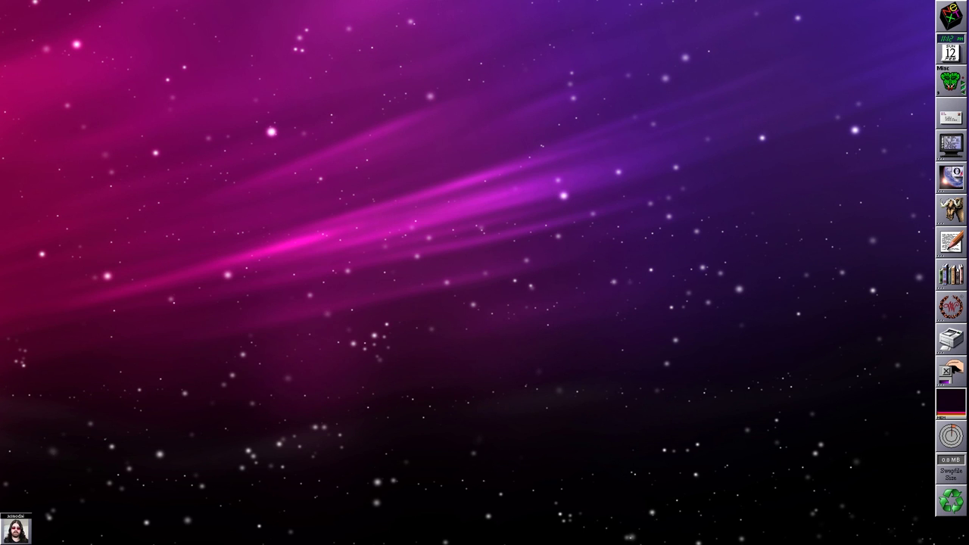
# Launch ProjectBuilder.app from the NextDeveloper Apps folder using the restored File Viewer, and miniaturize the File Viewer again.
pyautogui.doubleClick(13, 520)
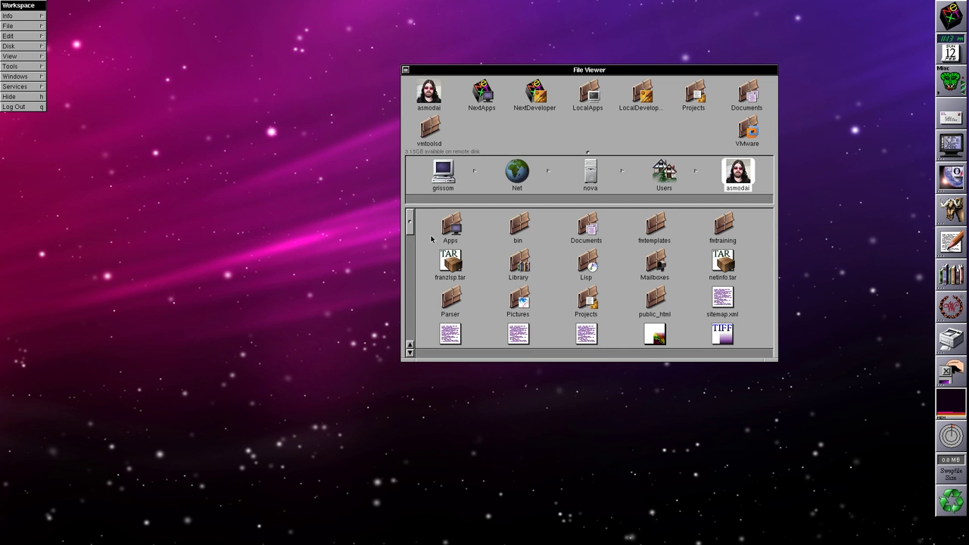
pyautogui.moveTo(411, 222)
pyautogui.mouseDown()
pyautogui.moveTo(425, 351)
pyautogui.moveTo(411, 214)
pyautogui.mouseUp()
pyautogui.click(536, 92)
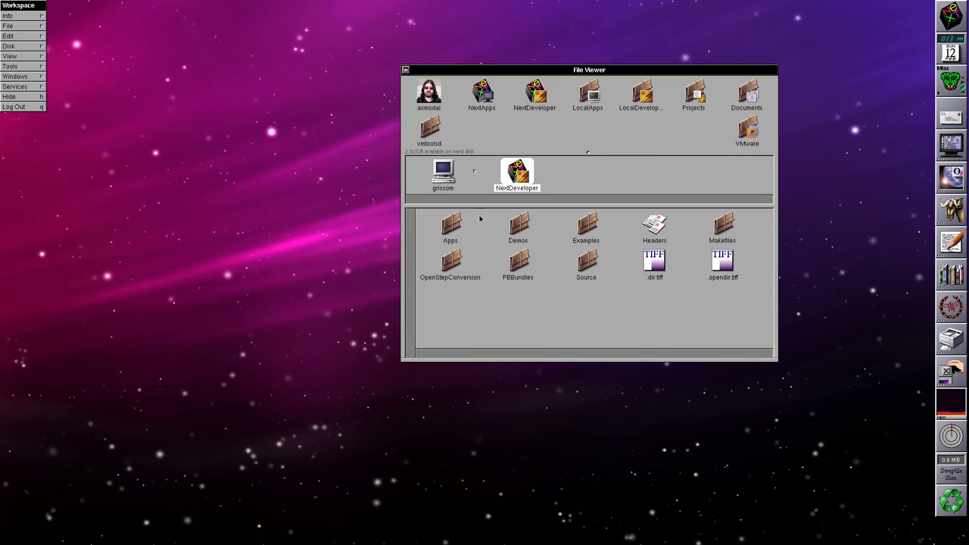
pyautogui.click(452, 223)
pyautogui.doubleClick(454, 222)
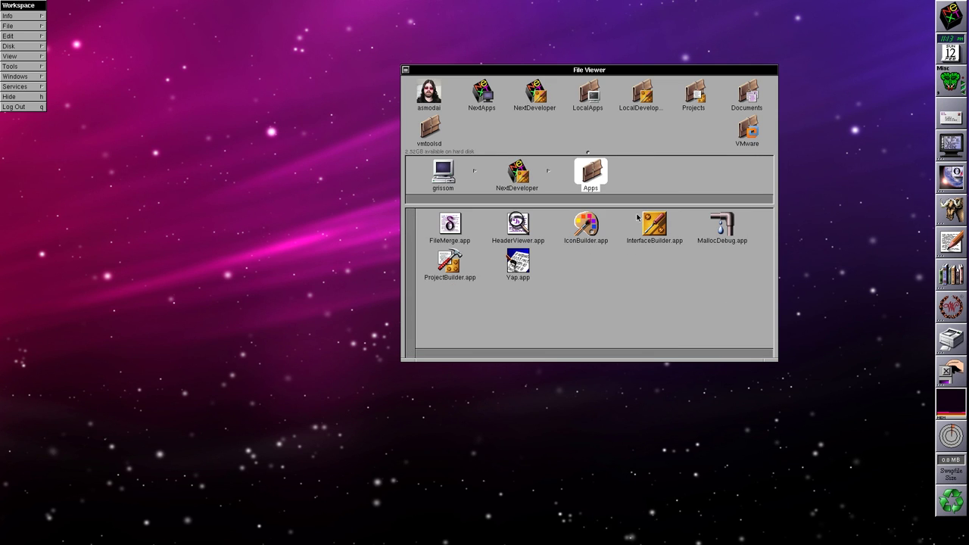
pyautogui.doubleClick(451, 260)
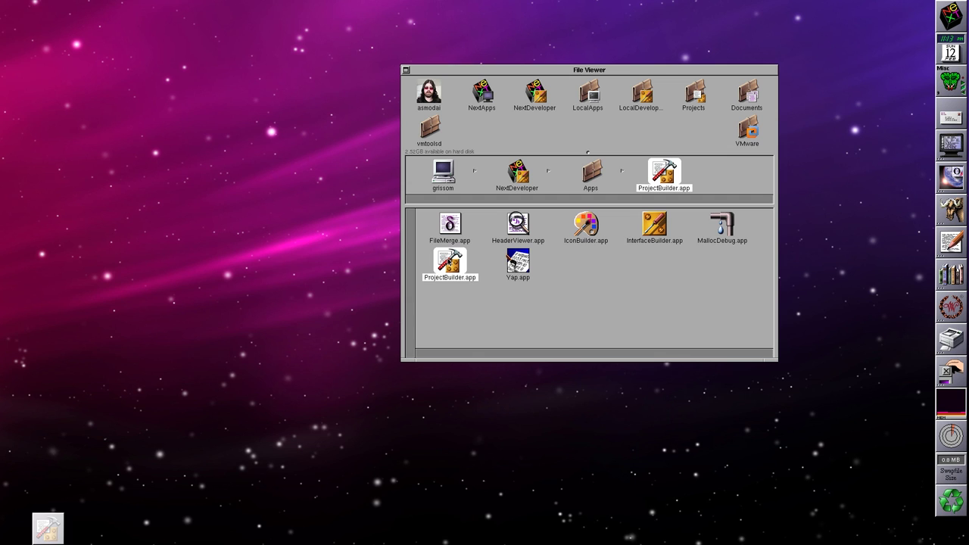
pyautogui.click(406, 71)
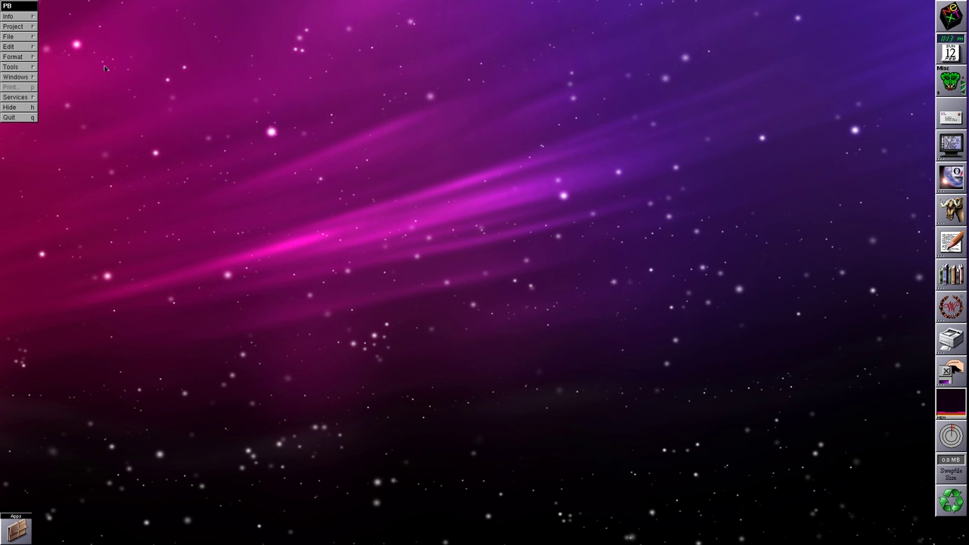
# Open the TextHacks project from the Misc folder inside Projects.
pyautogui.click(31, 27)
pyautogui.click(56, 17)
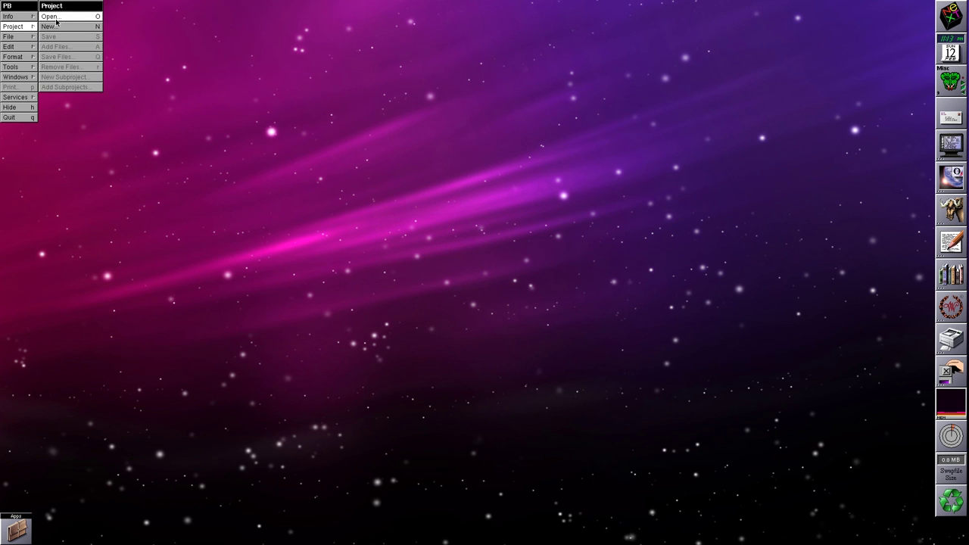
pyautogui.click(491, 163)
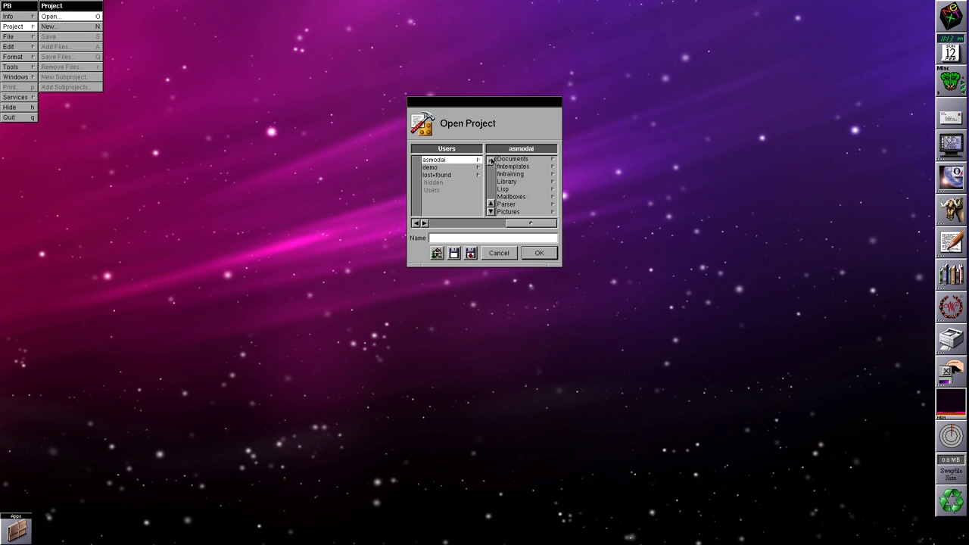
pyautogui.click(504, 187)
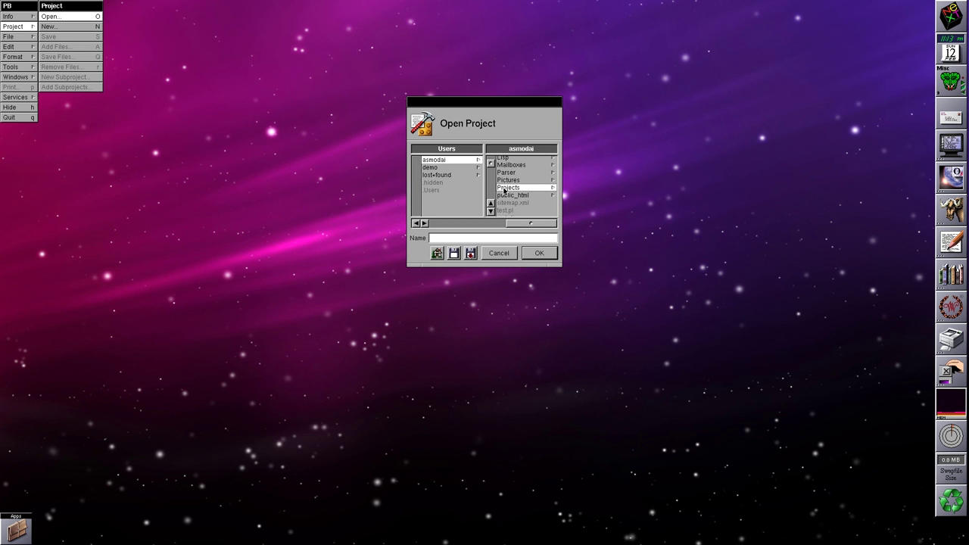
pyautogui.click(504, 161)
pyautogui.moveTo(491, 163); pyautogui.dragTo(492, 179)
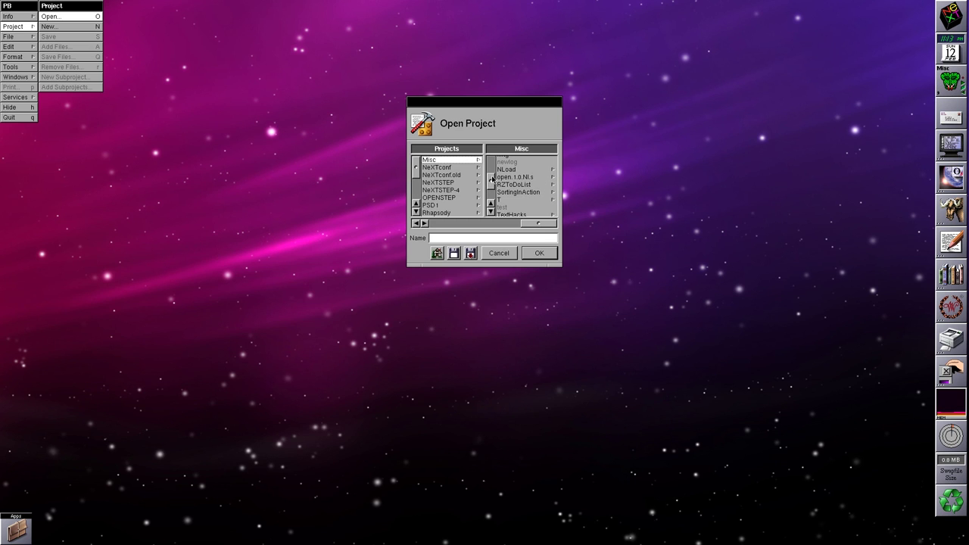
pyautogui.click(505, 215)
pyautogui.click(537, 253)
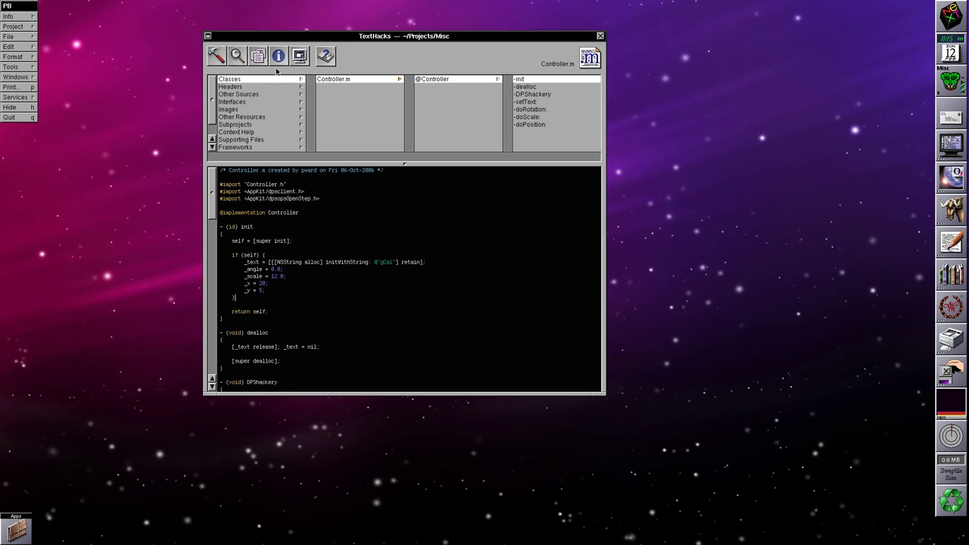
# Display the launch and build windows for TextHacks and clean the project's build products.
pyautogui.click(300, 57)
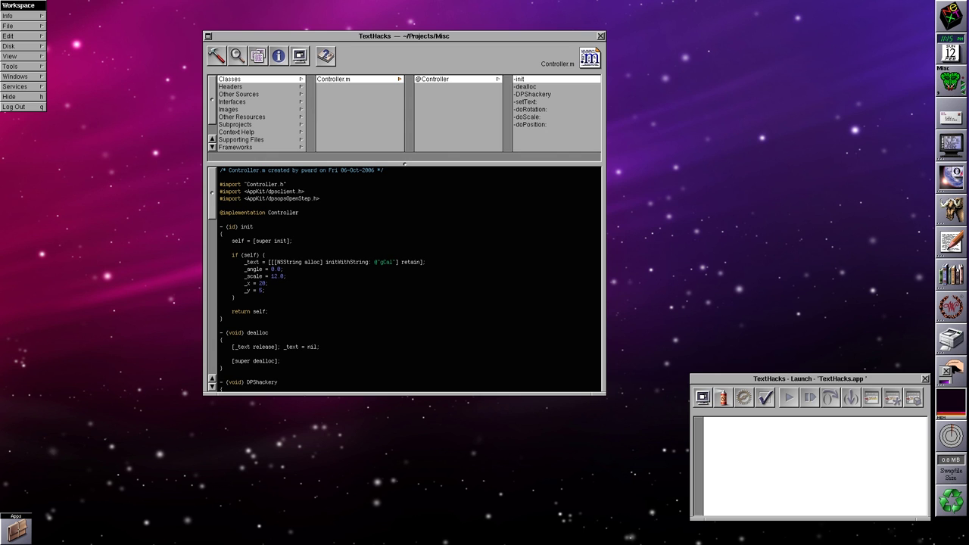
pyautogui.moveTo(294, 37); pyautogui.dragTo(382, 15)
pyautogui.click(303, 34)
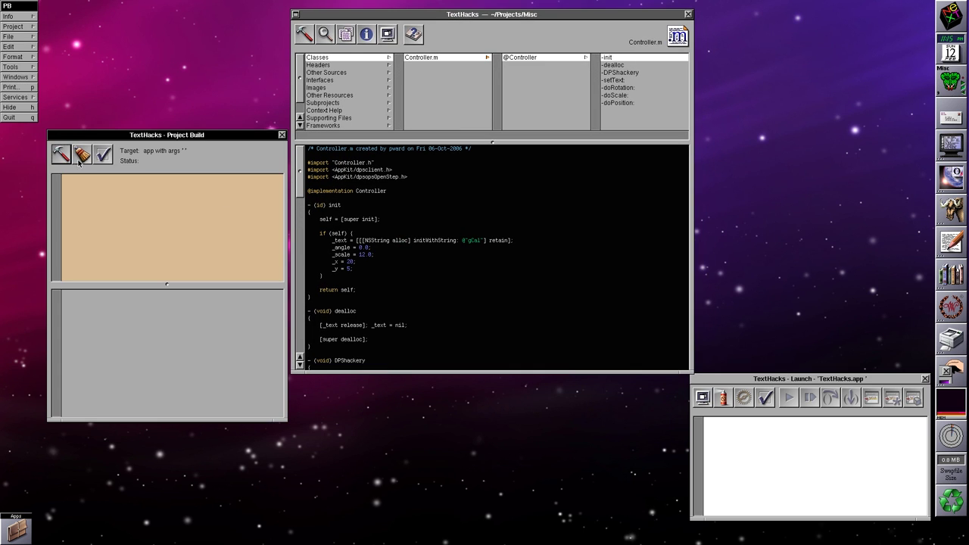
pyautogui.click(80, 154)
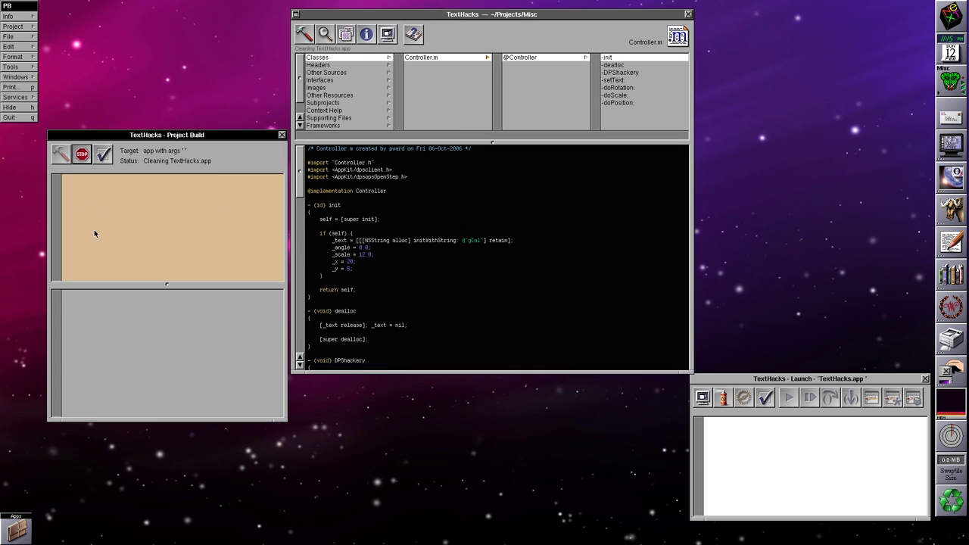
# Look at the build options of the TextHacks project and close them.
pyautogui.click(102, 154)
pyautogui.click(608, 150)
pyautogui.click(608, 159)
pyautogui.click(703, 85)
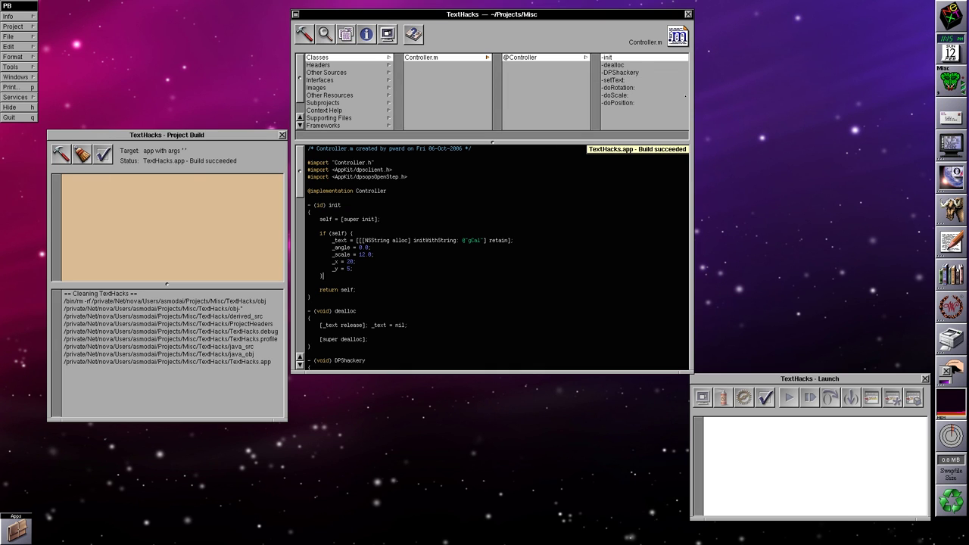
# Build TextHacks.app and look through the build log.
pyautogui.click(61, 154)
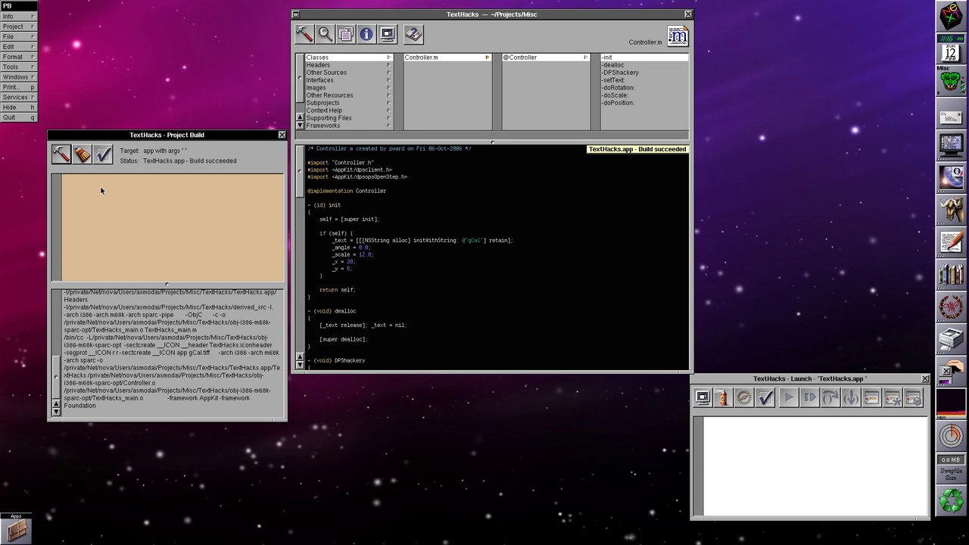
pyautogui.scroll(3, 121, 390)
pyautogui.scroll(-3, 121, 389)
# View the Project Find window for TextHacks and close it.
pyautogui.click(325, 34)
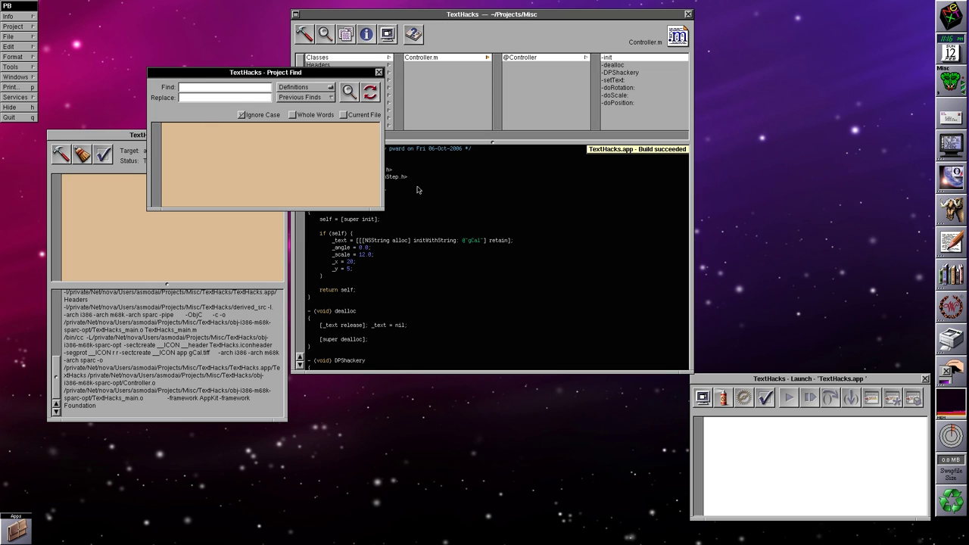
pyautogui.click(380, 73)
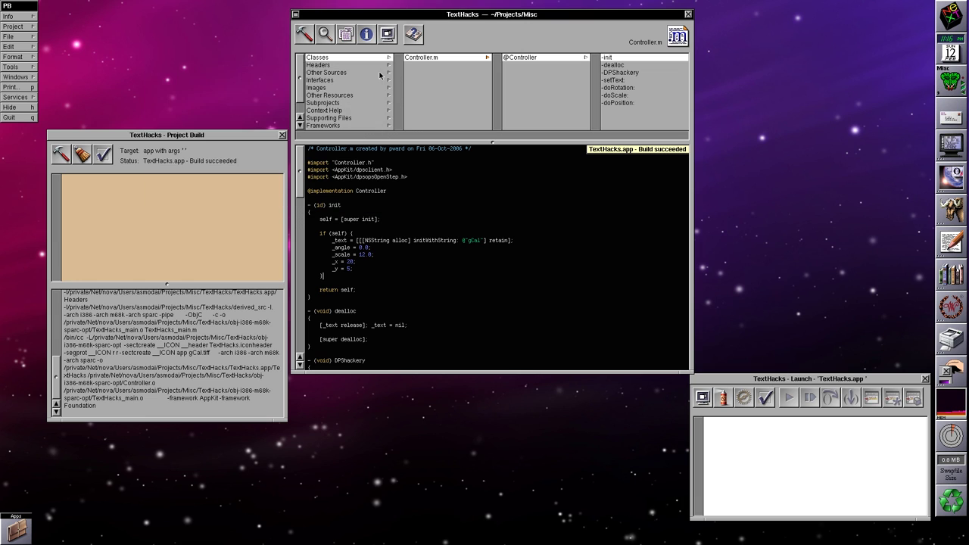
# Open Controller.m in its own editor window and place it beside the project window.
pyautogui.doubleClick(432, 60)
pyautogui.moveTo(372, 112); pyautogui.dragTo(770, 91)
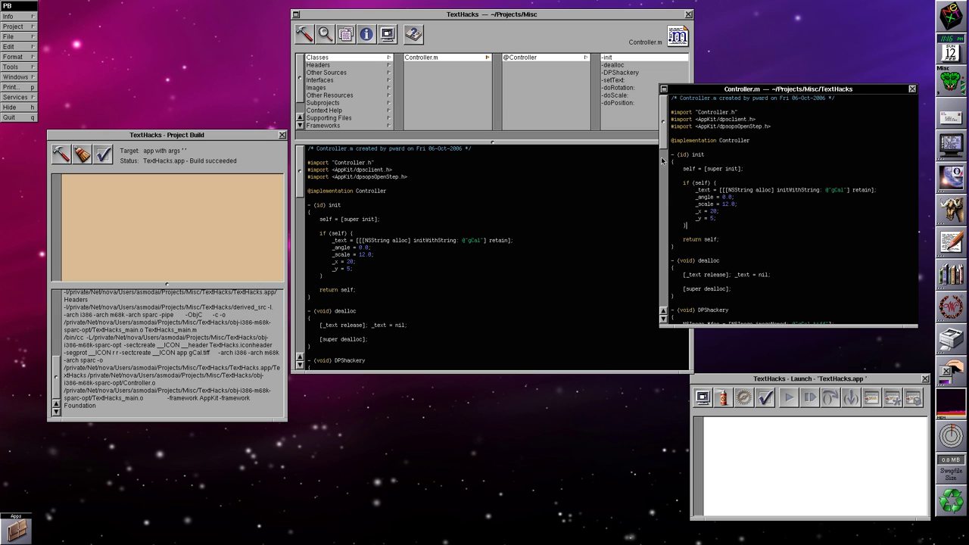
pyautogui.moveTo(661, 137)
pyautogui.mouseDown()
pyautogui.moveTo(664, 175)
pyautogui.moveTo(663, 121)
pyautogui.mouseUp()
# View the list of loaded files in TextHacks and close the separate Controller.m window.
pyautogui.hotkey('alt', 'l')
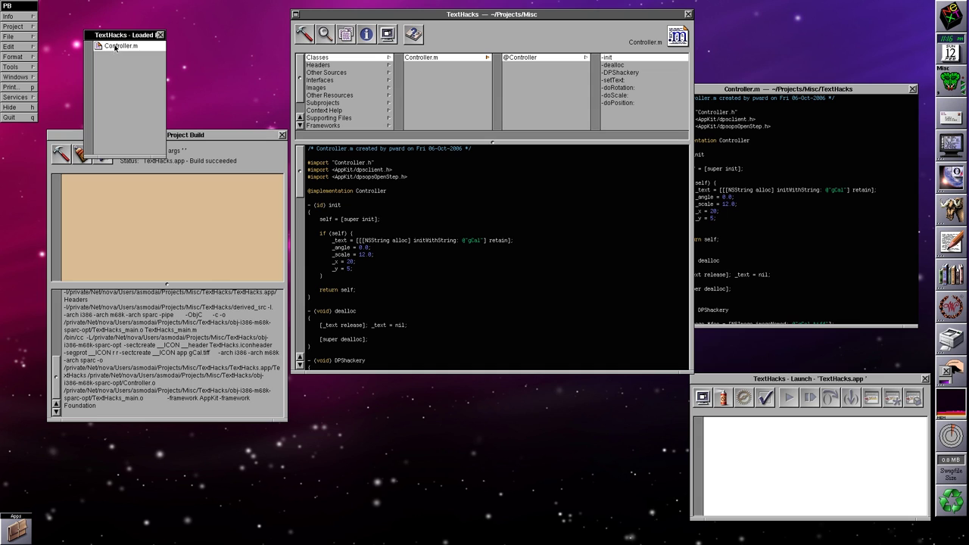
pyautogui.click(323, 275)
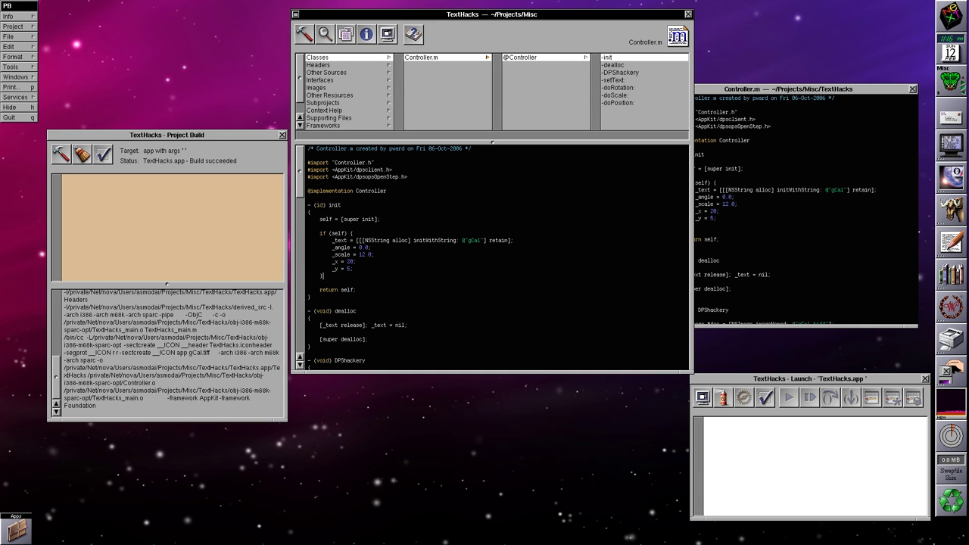
pyautogui.click(918, 93)
pyautogui.click(912, 88)
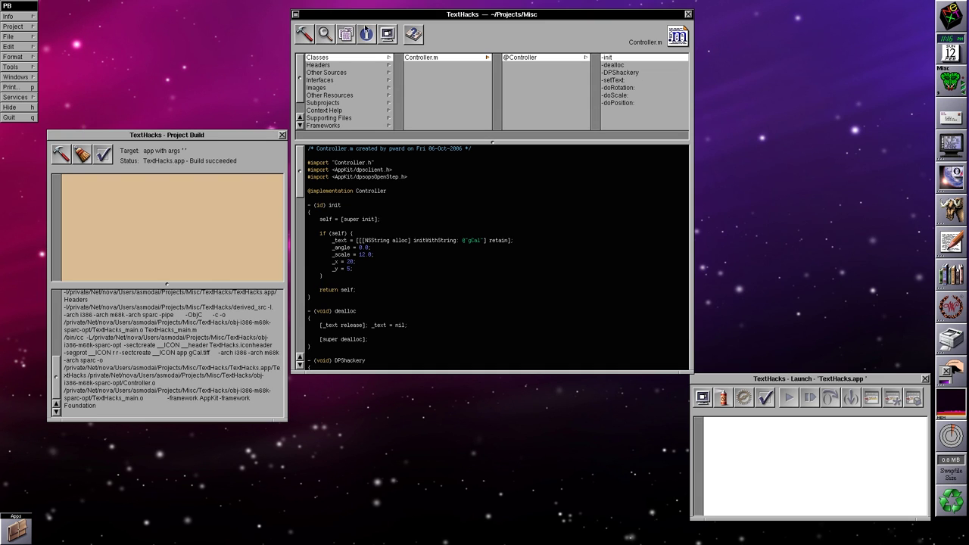
# Examine the build, file and project attributes of TextHacks in the Project Inspector, and close the inspector.
pyautogui.click(366, 32)
pyautogui.click(757, 73)
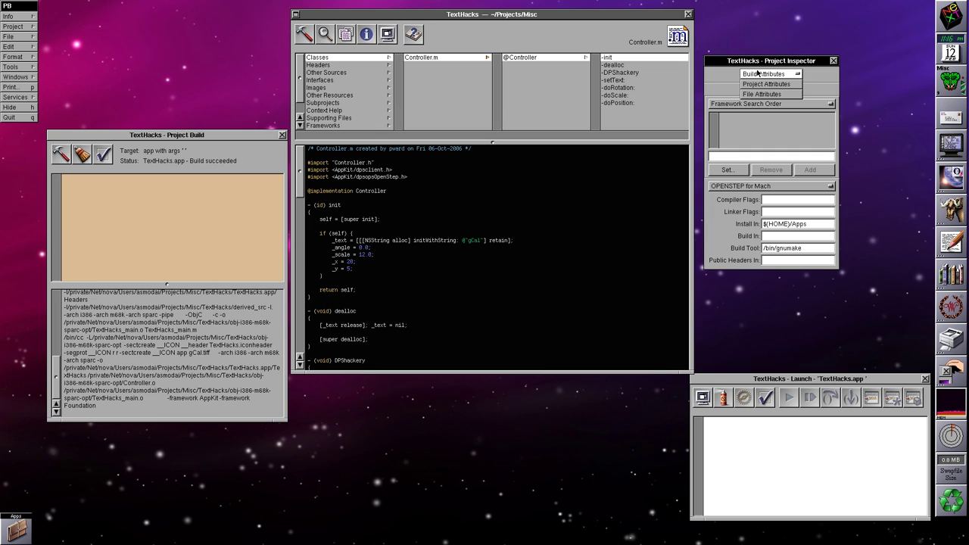
pyautogui.click(756, 94)
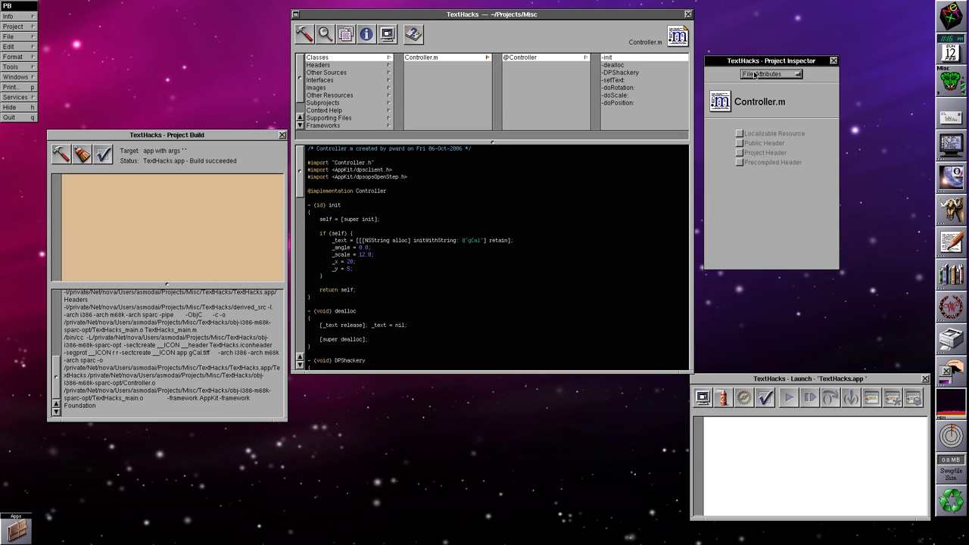
pyautogui.click(756, 74)
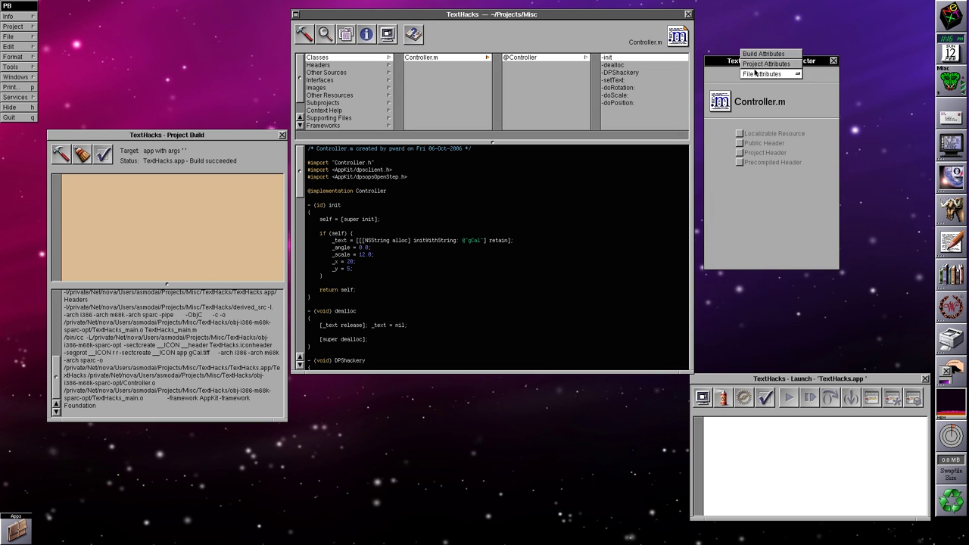
pyautogui.click(761, 63)
pyautogui.click(757, 74)
pyautogui.click(759, 64)
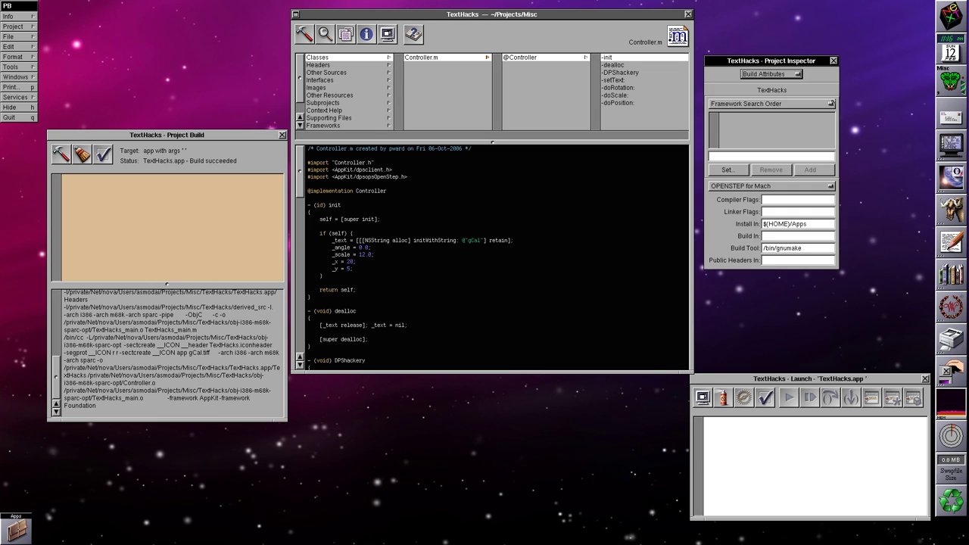
pyautogui.click(833, 60)
# Move the Launch window beside the code editor and run TextHacks.app from it.
pyautogui.click(387, 36)
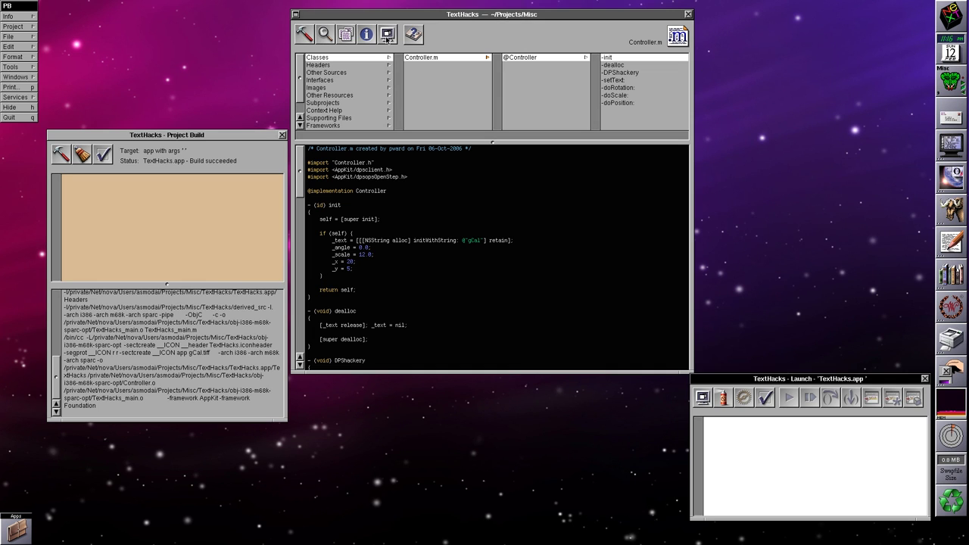
pyautogui.moveTo(742, 380); pyautogui.dragTo(712, 108)
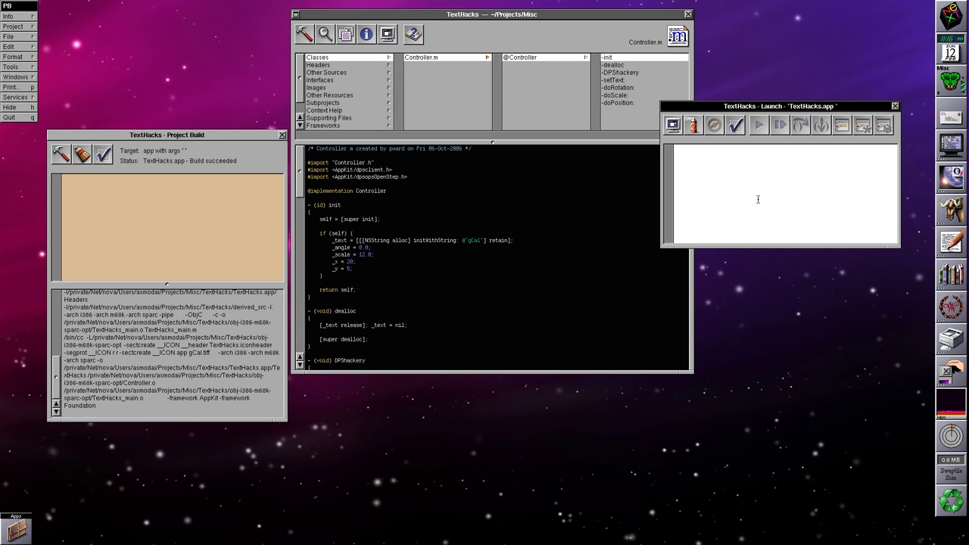
pyautogui.click(673, 126)
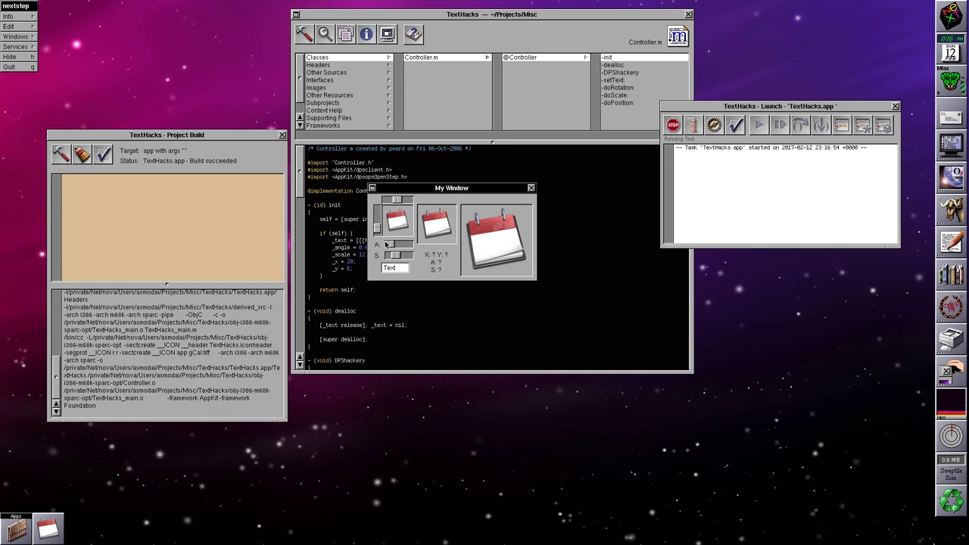
# Adjust the scale, angle and position of the gCal text on the calendar icons in the running app, and quit it.
pyautogui.click(393, 256)
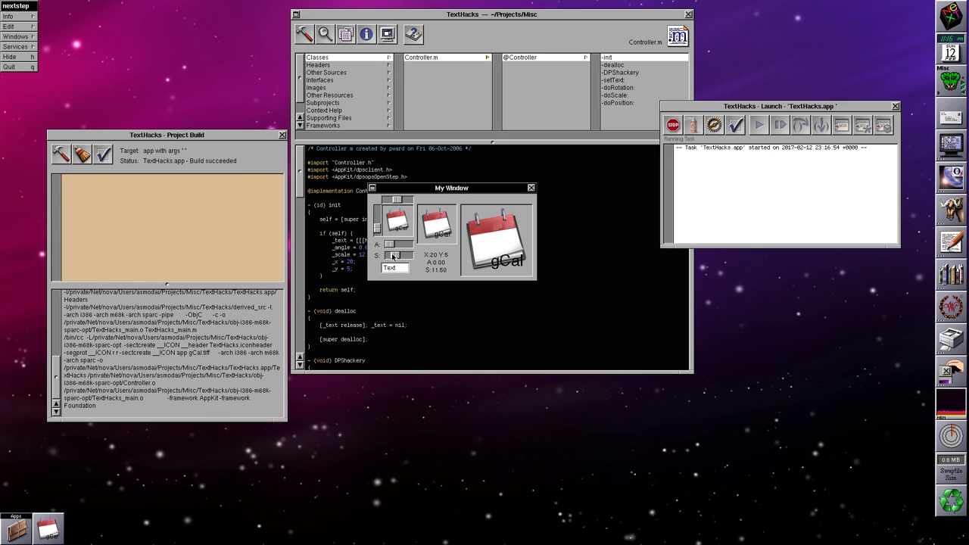
pyautogui.moveTo(389, 244); pyautogui.dragTo(392, 201)
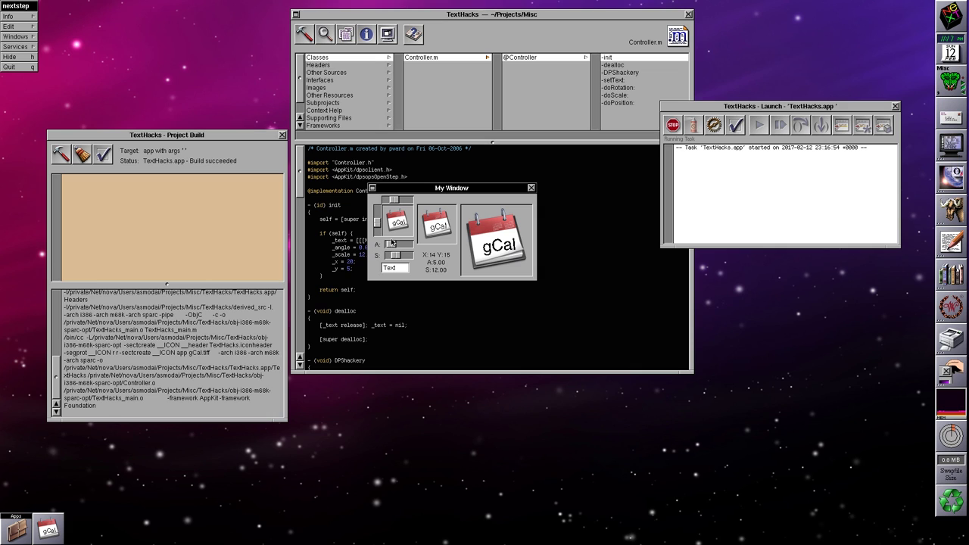
pyautogui.moveTo(391, 246); pyautogui.dragTo(377, 227)
pyautogui.click(9, 68)
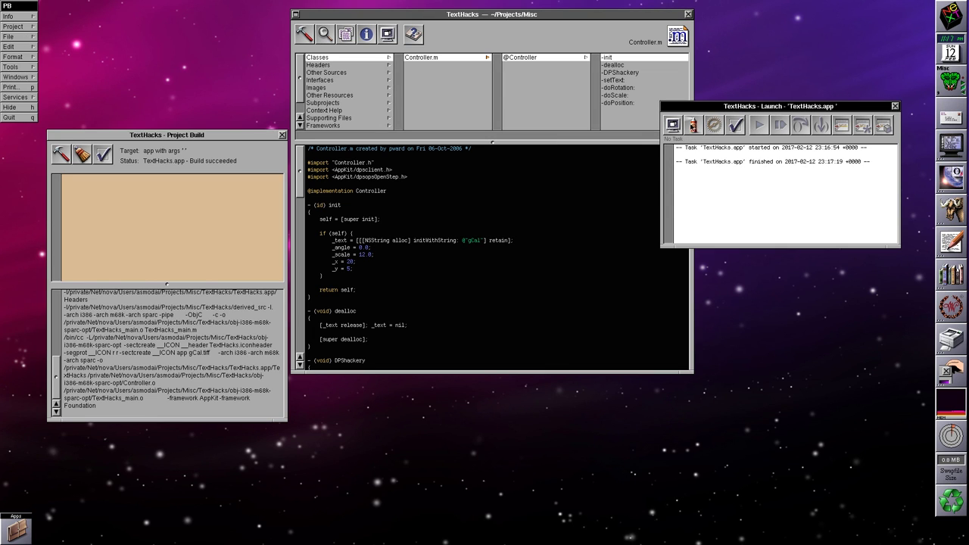
# Load TextHacks.app into the debugger and review the executables, environment and directories categories of its launch options.
pyautogui.click(693, 127)
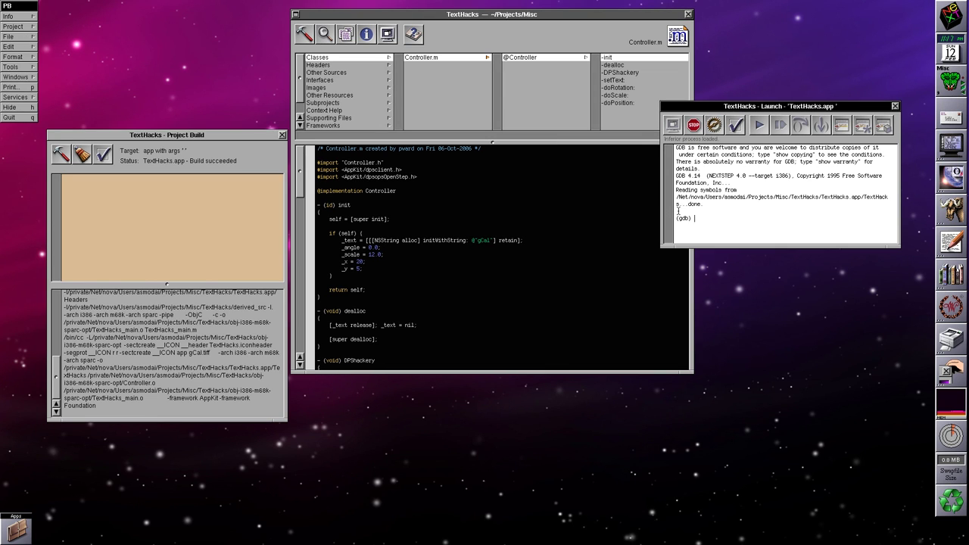
pyautogui.click(750, 130)
pyautogui.click(589, 226)
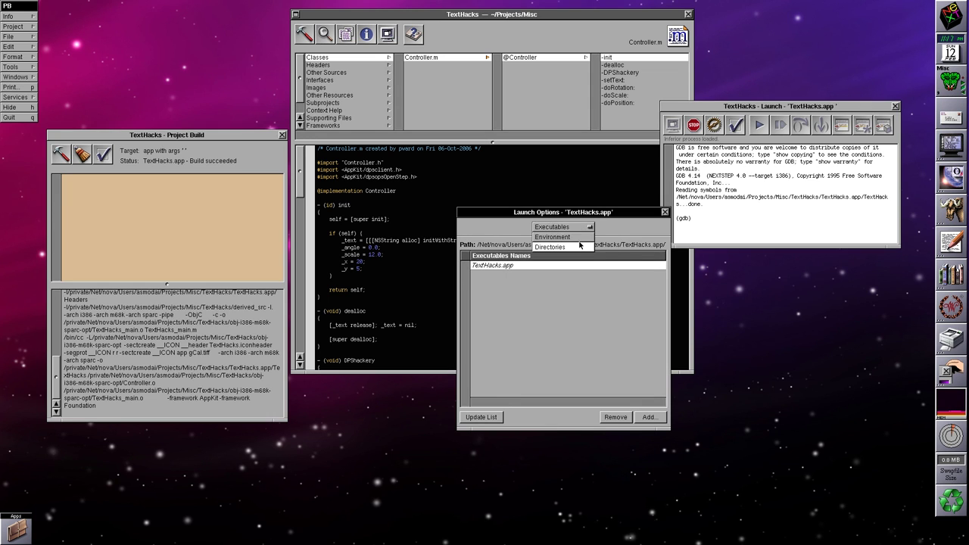
pyautogui.click(579, 246)
pyautogui.click(564, 226)
pyautogui.click(560, 216)
pyautogui.click(560, 226)
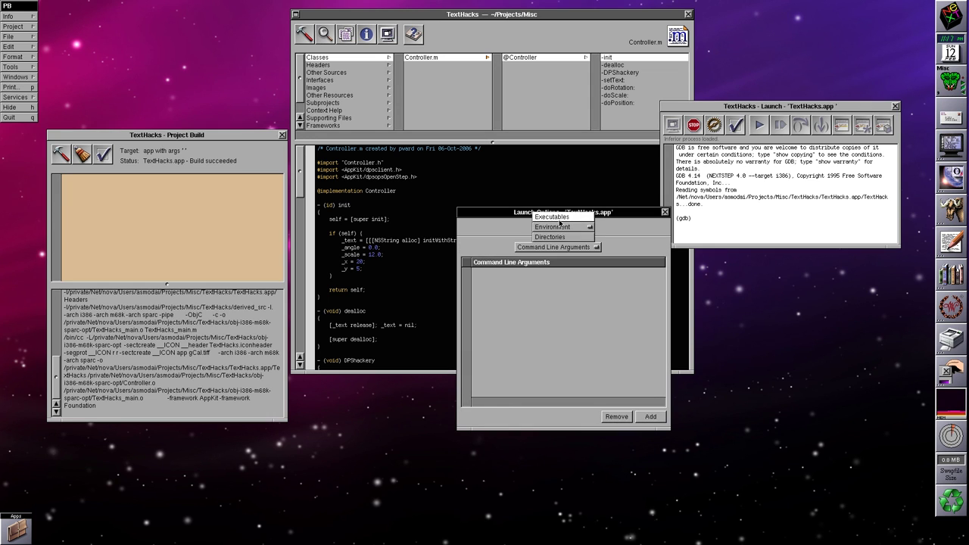
pyautogui.click(561, 226)
# Review the command line arguments and dynamic library paths in the launch options, and close the options window.
pyautogui.click(558, 246)
pyautogui.click(558, 257)
pyautogui.click(558, 247)
pyautogui.click(558, 256)
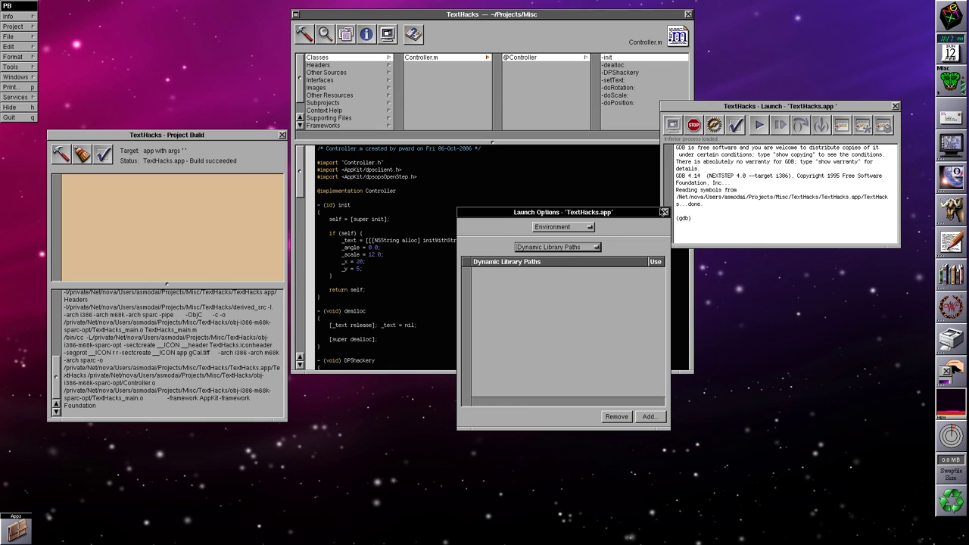
pyautogui.click(663, 212)
pyautogui.click(737, 130)
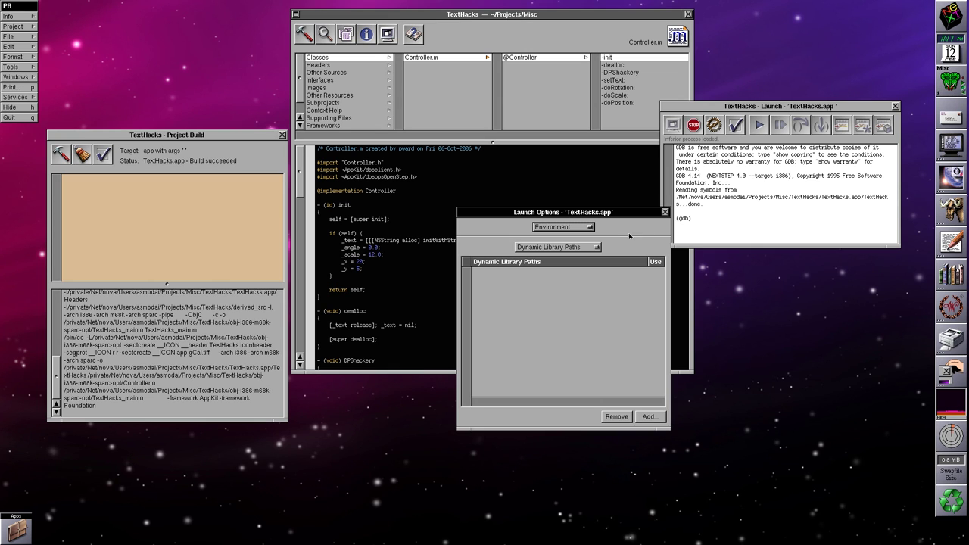
pyautogui.click(665, 212)
# Look through the views of the Task Inspector for TextHacks.app, including the stack, and close the inspector.
pyautogui.click(714, 125)
pyautogui.click(621, 151)
pyautogui.click(619, 160)
pyautogui.click(613, 150)
pyautogui.click(613, 151)
pyautogui.click(613, 152)
pyautogui.click(607, 144)
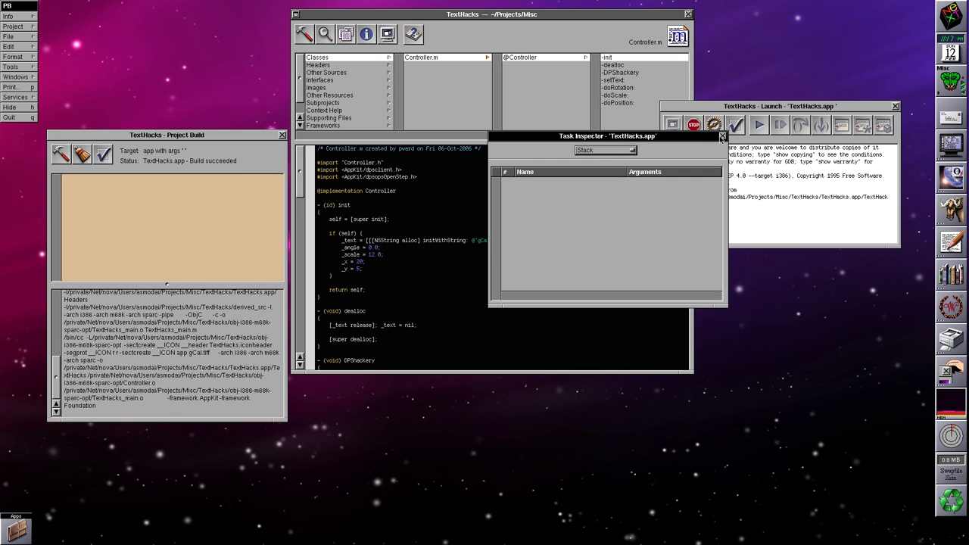
pyautogui.click(722, 137)
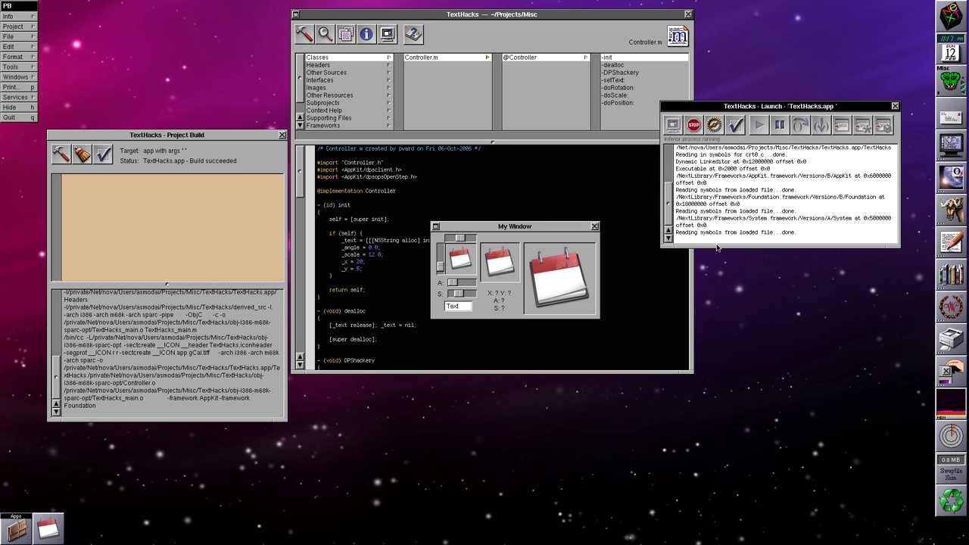
# Suspend the running TextHacks process and try the debugger's next, step, print, print * and po commands on it.
pyautogui.click(782, 126)
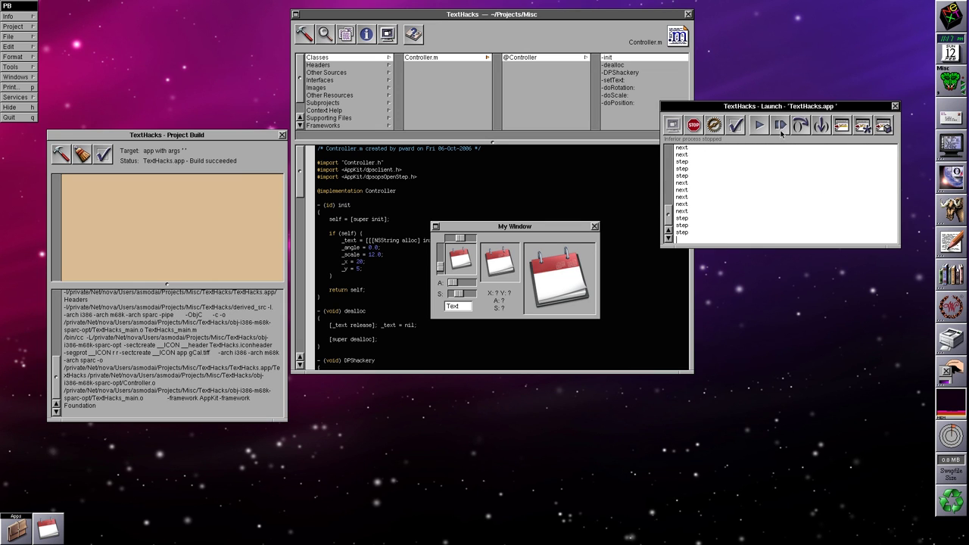
pyautogui.click(807, 130)
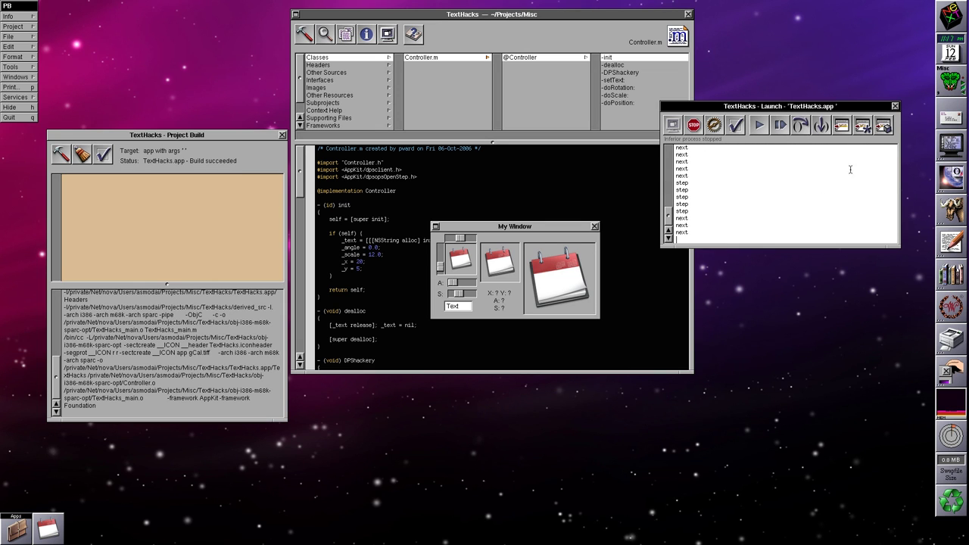
pyautogui.click(842, 127)
pyautogui.click(863, 126)
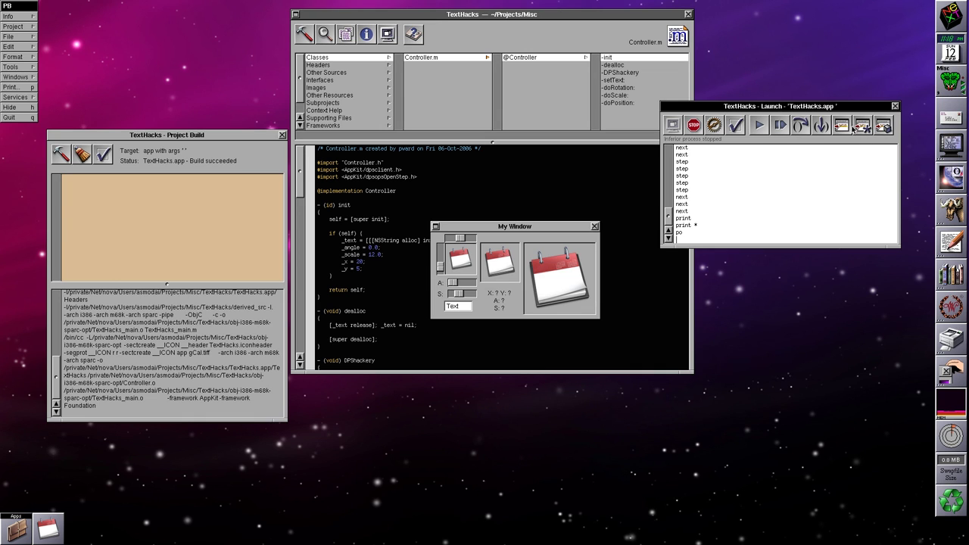
# Stop debugging TextHacks.app, killing the inferior process, and close the Launch window.
pyautogui.click(693, 125)
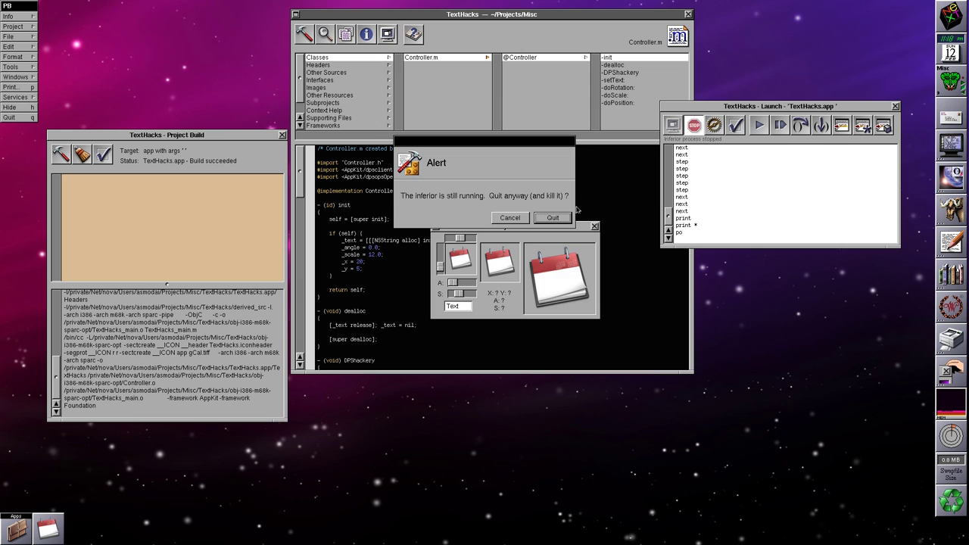
pyautogui.click(559, 216)
pyautogui.click(894, 107)
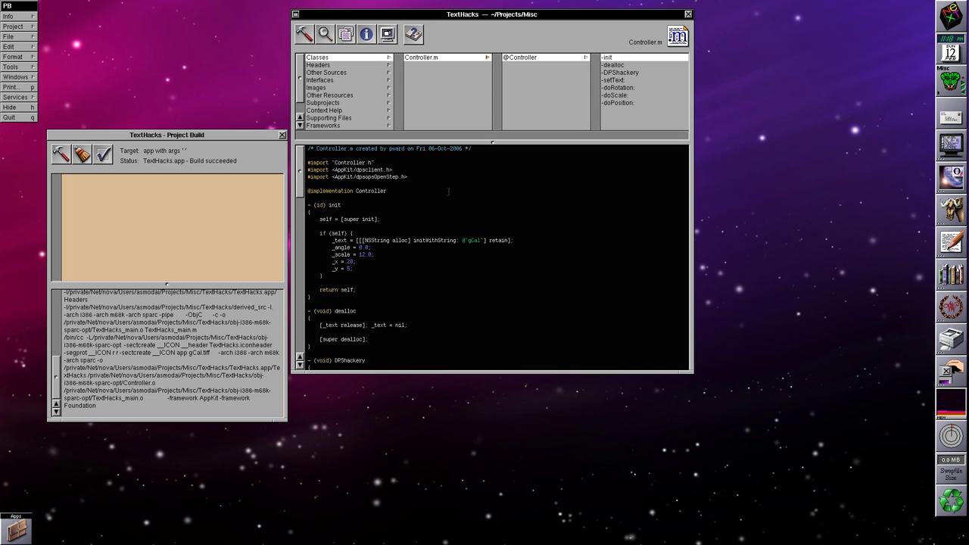
# View the ProjectBuilder release information and close it.
pyautogui.click(5, 18)
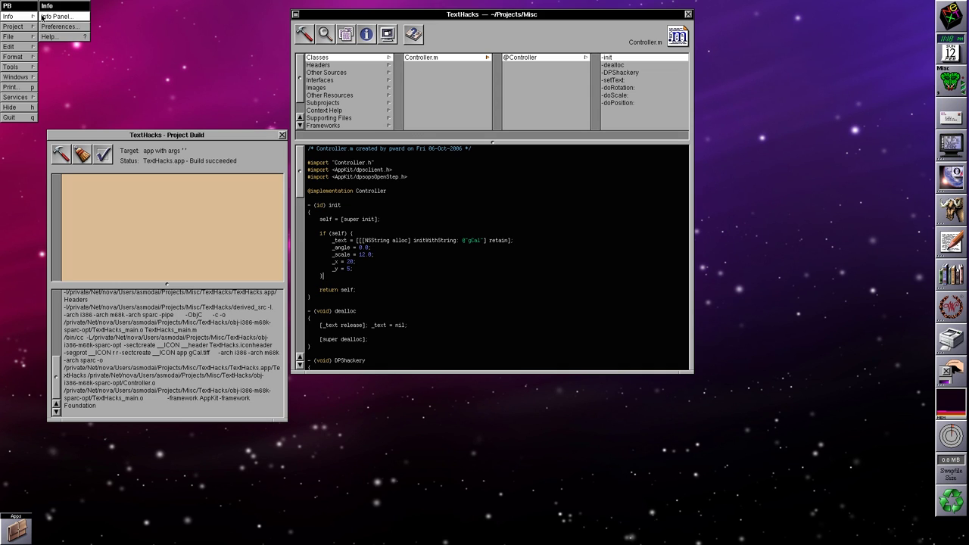
pyautogui.click(61, 18)
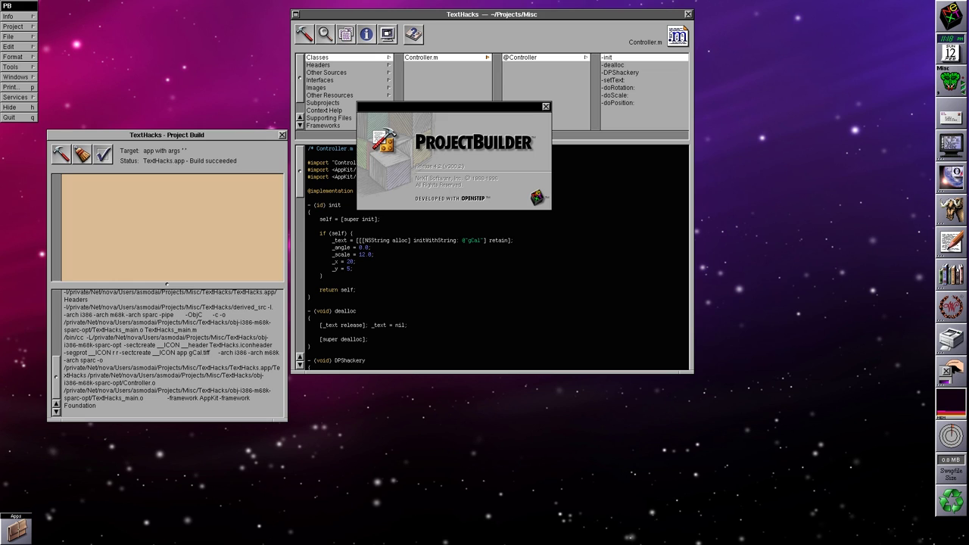
pyautogui.click(546, 106)
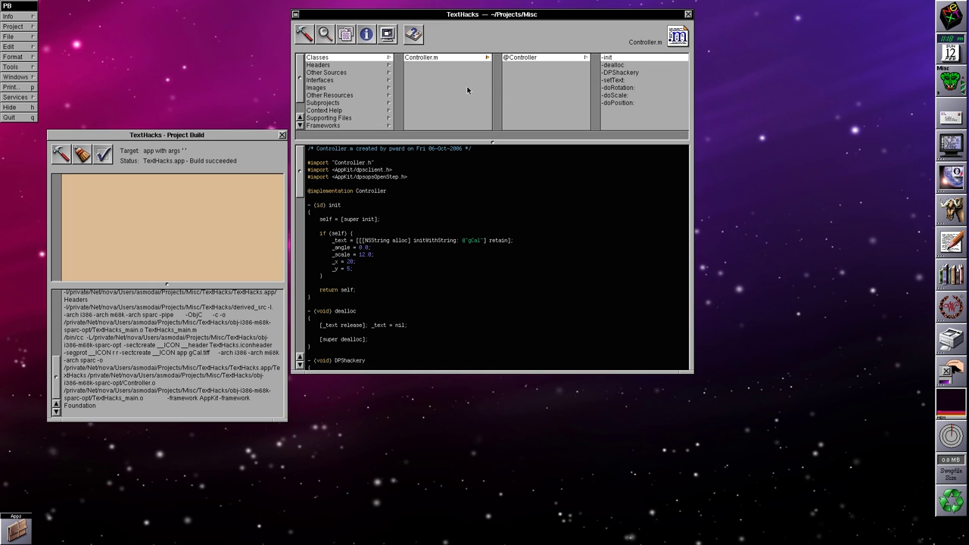
# View the Controller.h header in the project window and in a separate editor, close that editor, and quit ProjectBuilder.
pyautogui.click(326, 72)
pyautogui.click(318, 65)
pyautogui.click(415, 58)
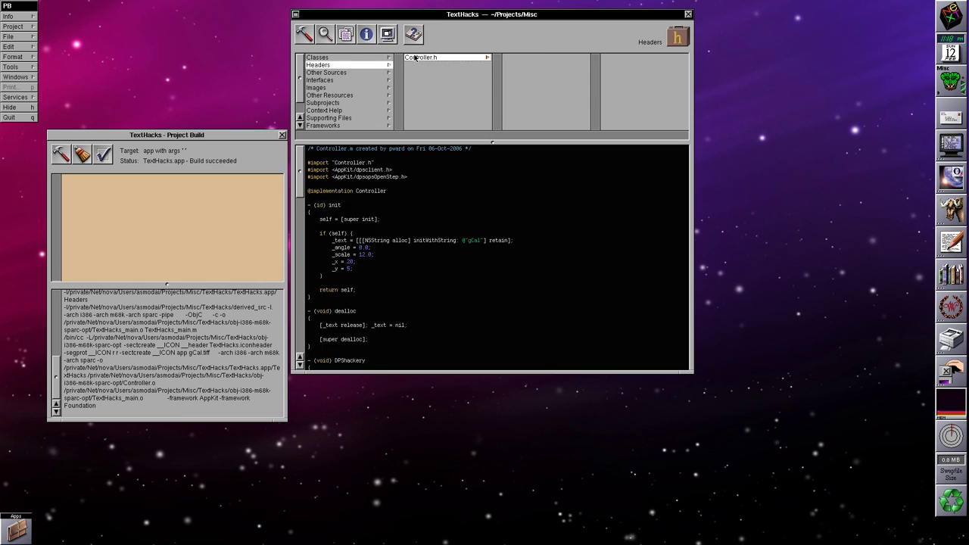
pyautogui.click(317, 57)
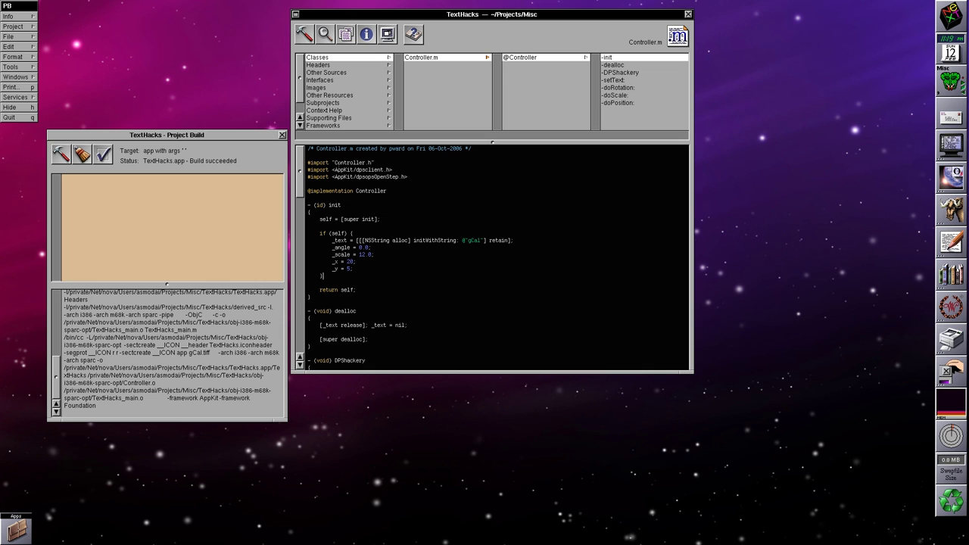
pyautogui.click(314, 66)
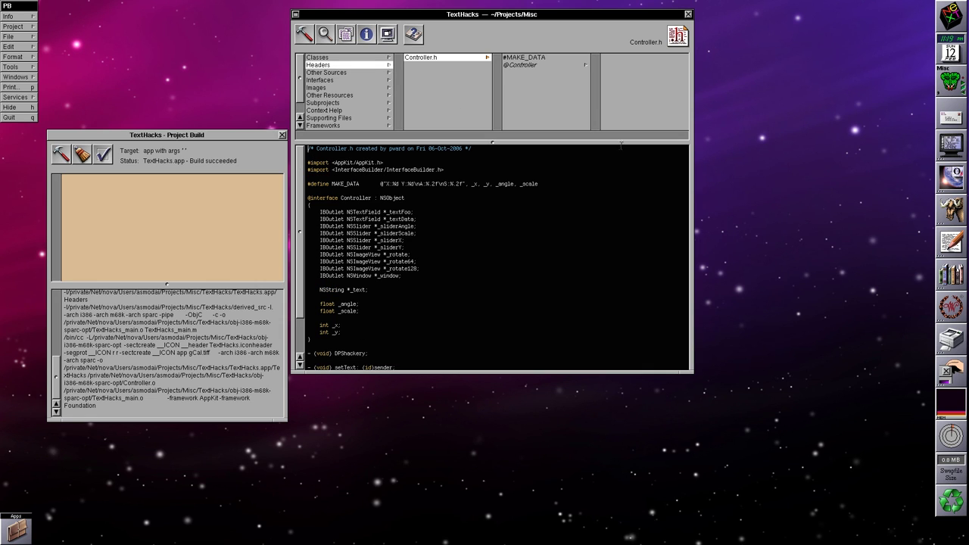
pyautogui.doubleClick(436, 57)
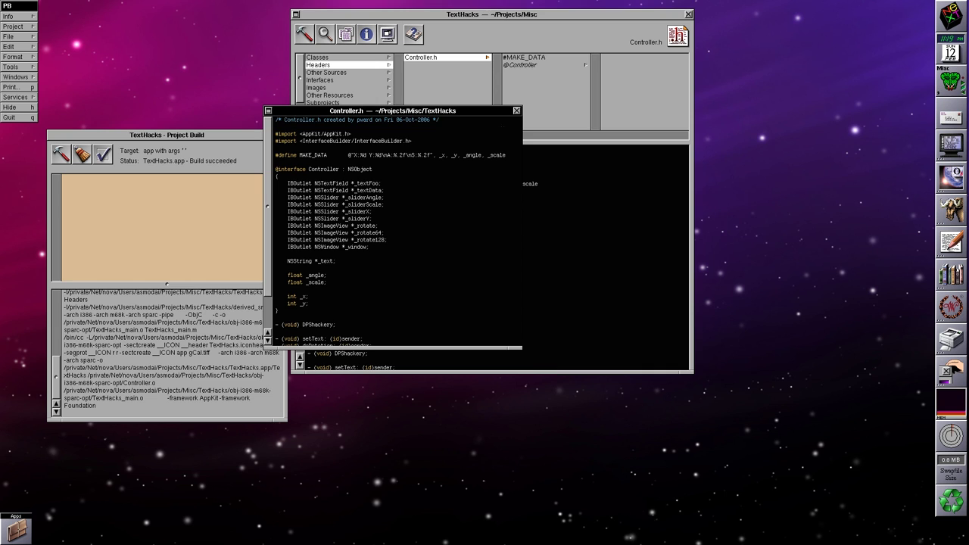
pyautogui.click(516, 110)
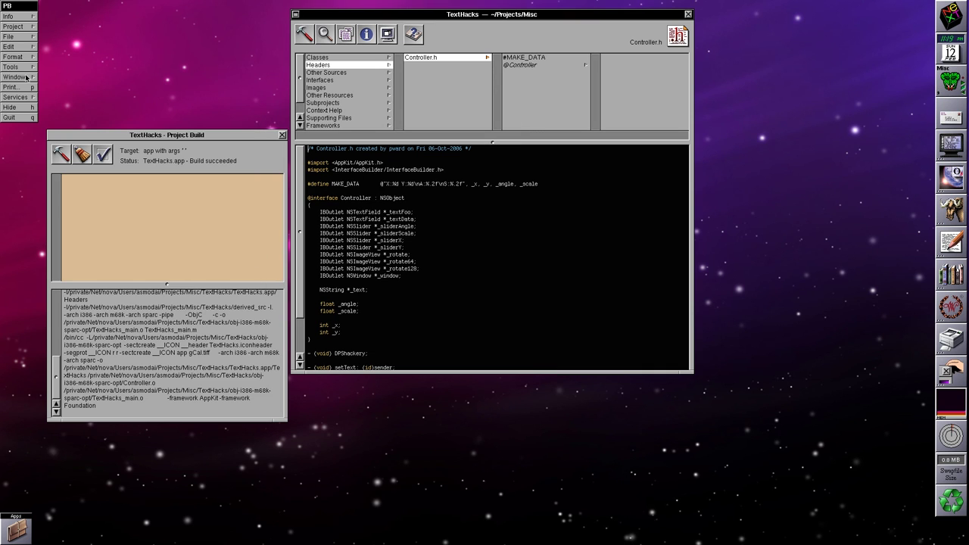
pyautogui.click(10, 117)
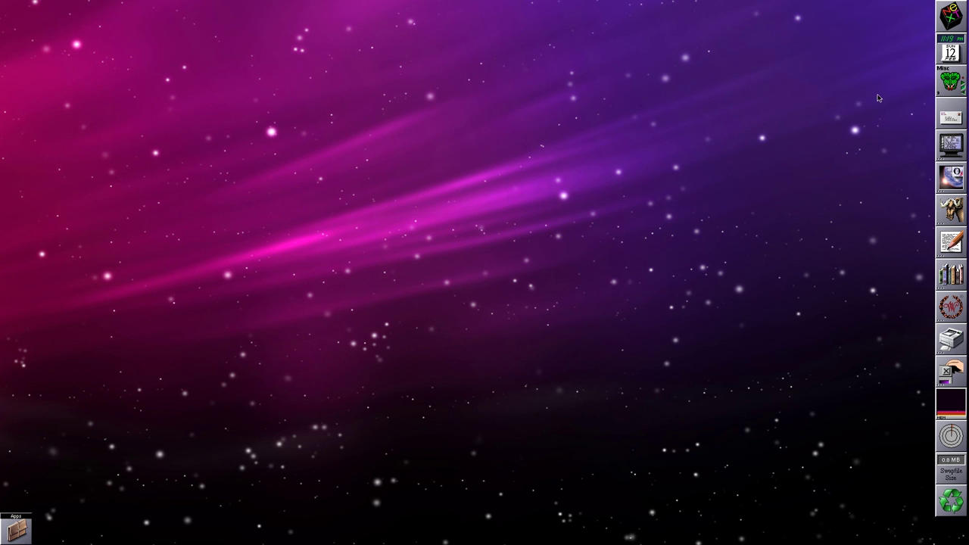
# Expand the Misc dock collection, slide the main dock down the screen edge, collapse the collection and restore the main dock.
pyautogui.click(951, 87)
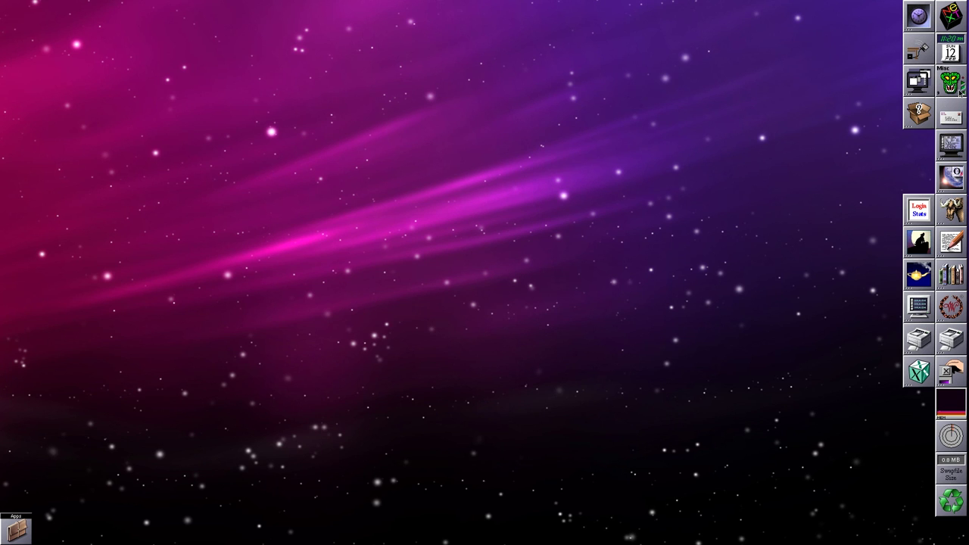
pyautogui.moveTo(946, 30); pyautogui.dragTo(925, 536)
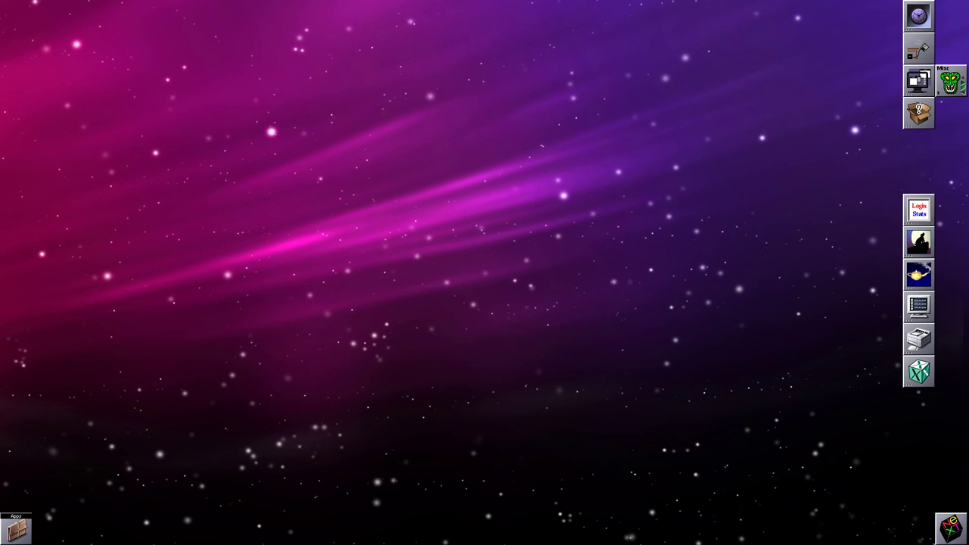
pyautogui.click(951, 89)
pyautogui.click(951, 529)
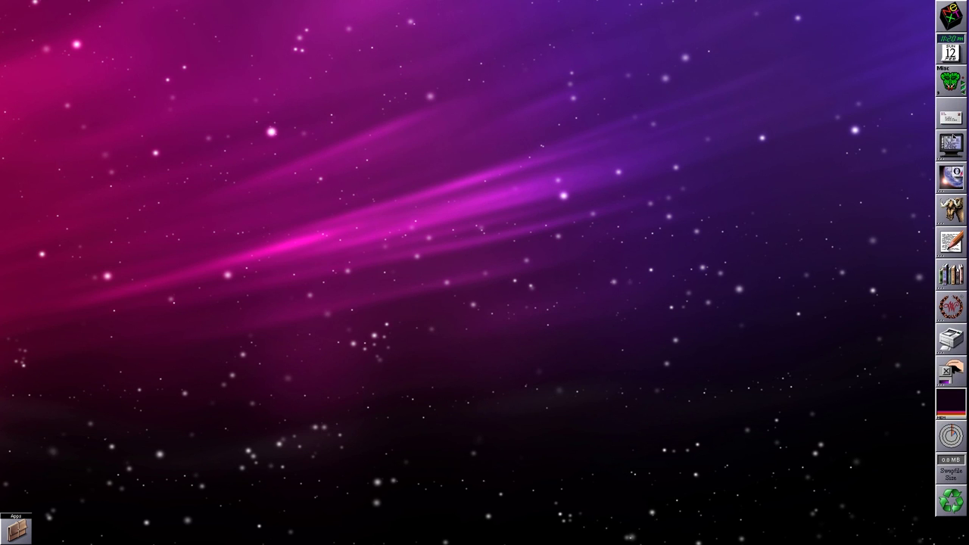
# Expand the Fiend dock, switch it from the Misc collection to Office, and look at Fiend's dock and shelf commands.
pyautogui.click(949, 89)
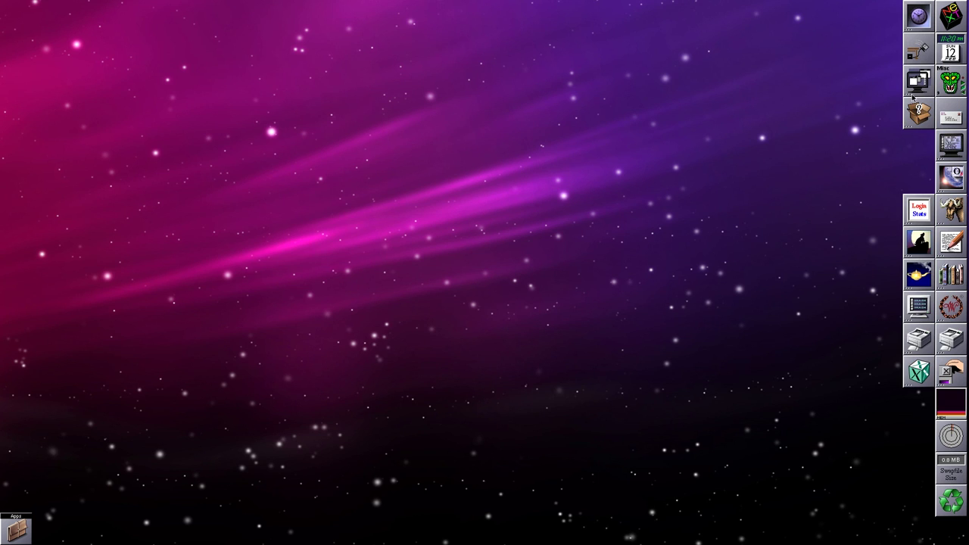
pyautogui.click(944, 69)
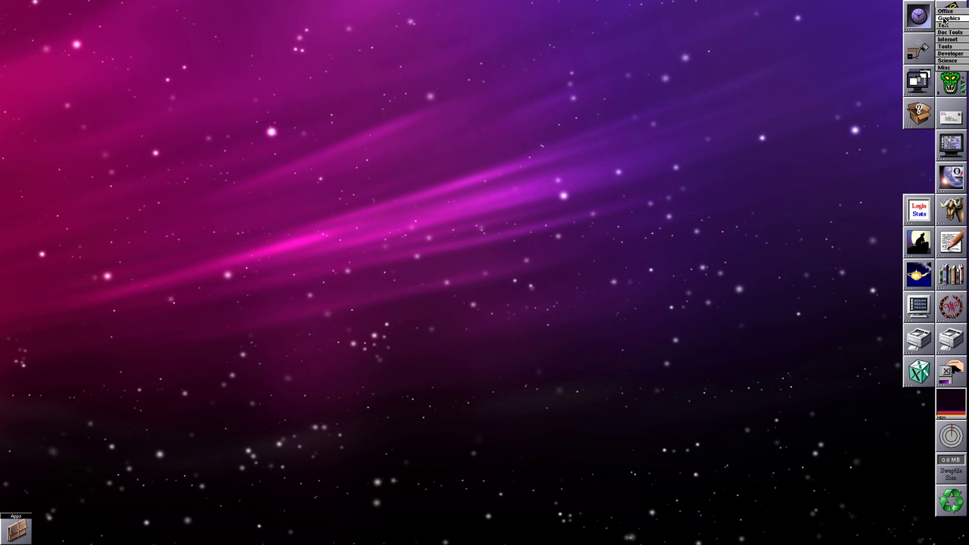
pyautogui.click(946, 11)
pyautogui.click(946, 79)
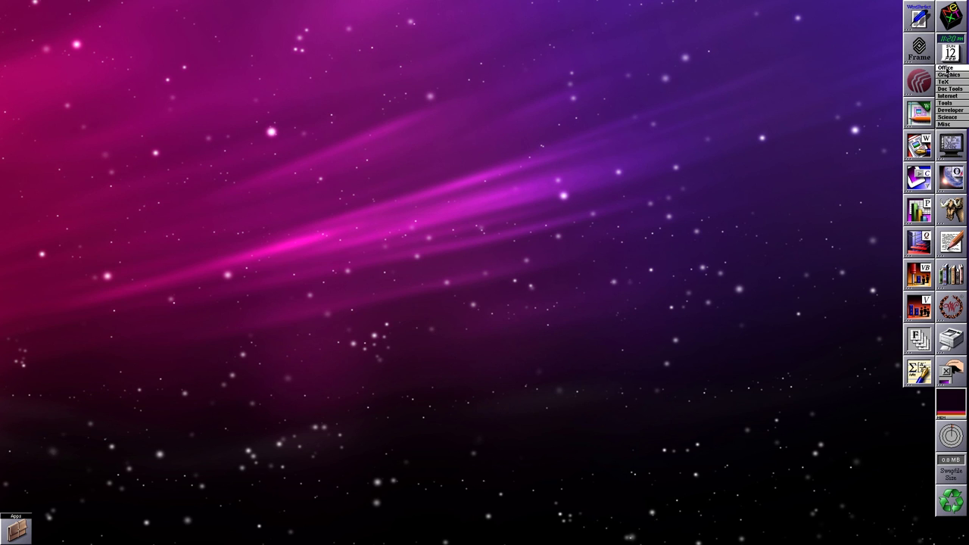
pyautogui.click(946, 68)
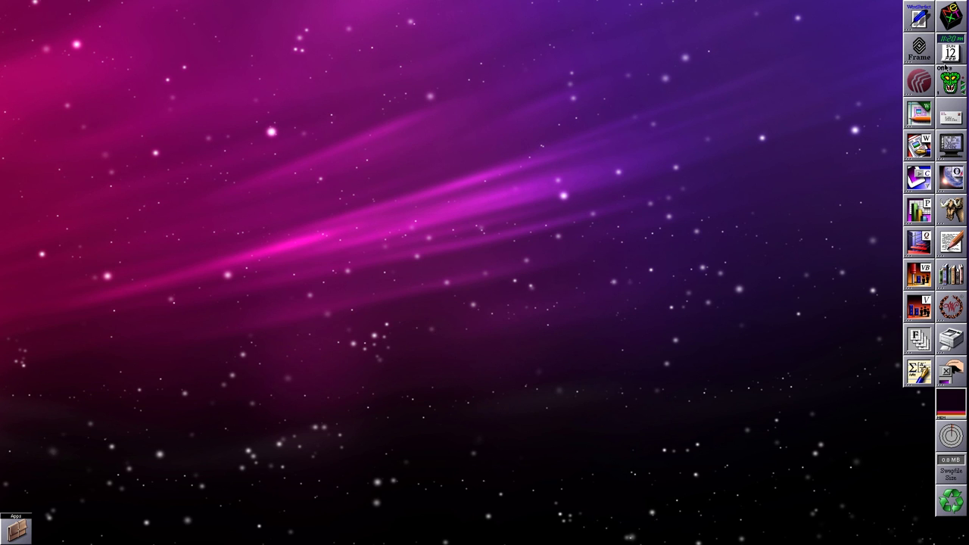
pyautogui.click(946, 68)
pyautogui.click(946, 68)
pyautogui.click(963, 87)
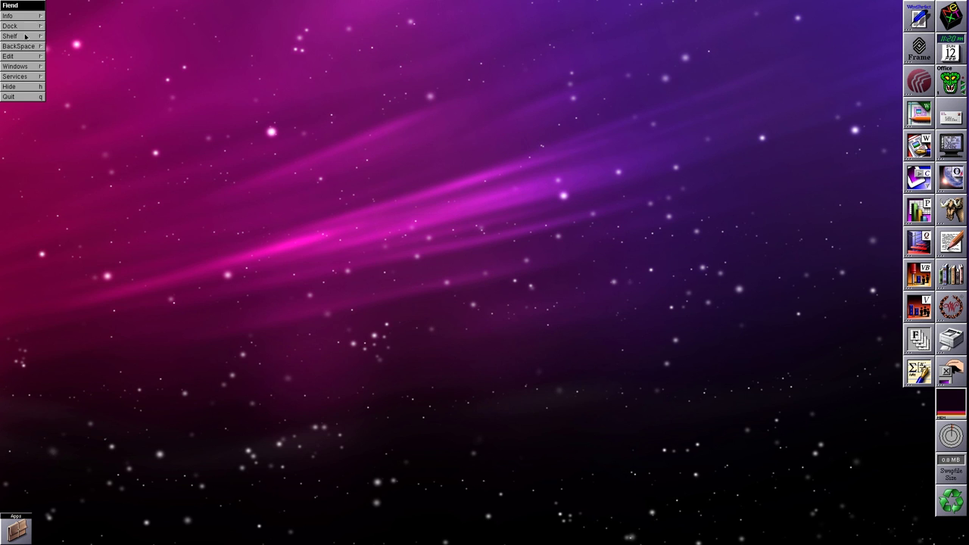
pyautogui.moveTo(36, 27); pyautogui.dragTo(266, 76)
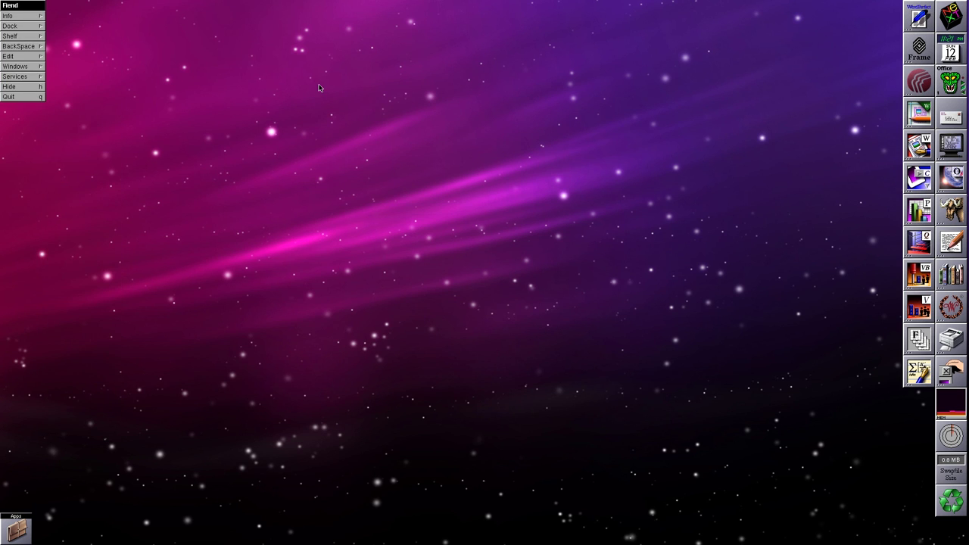
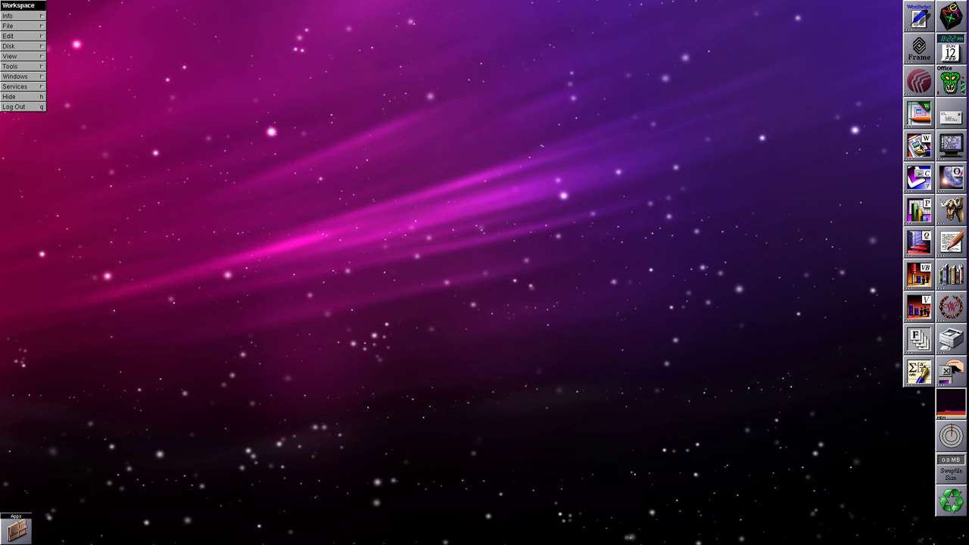
# Open the NextDeveloper Apps folder in the File Viewer.
pyautogui.doubleClick(6, 534)
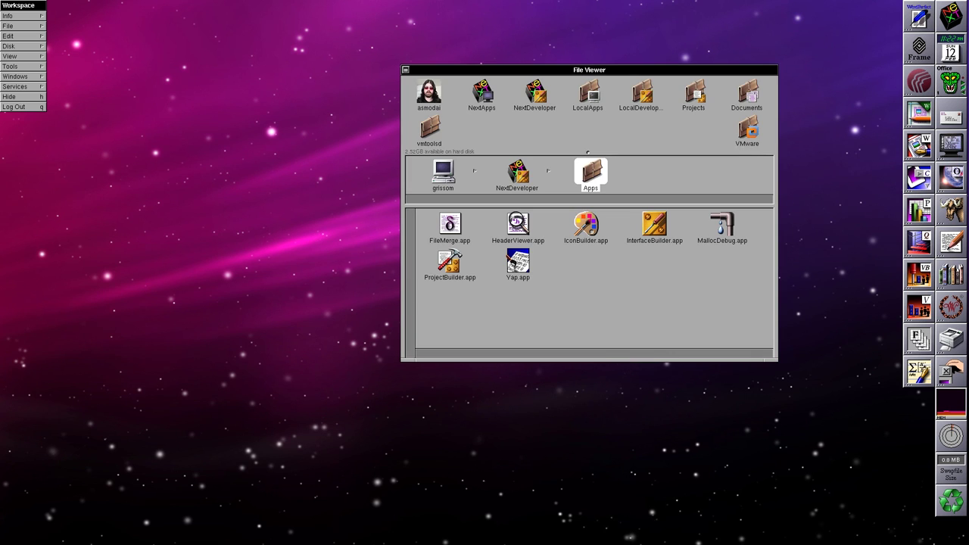
# Browse the NextApps and LocalApps folders, launch Concurrence from LocalApps, and reposition its untitled outline window.
pyautogui.click(488, 91)
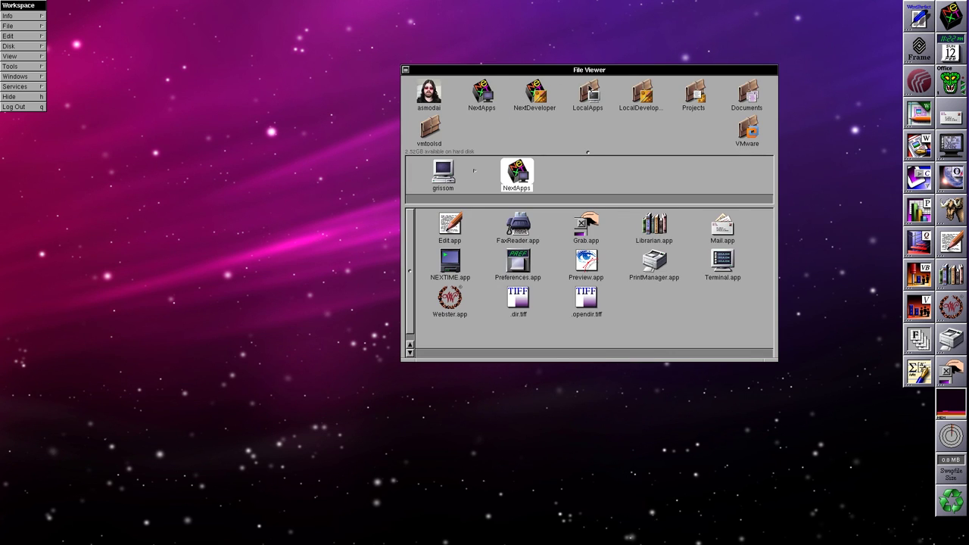
pyautogui.click(589, 90)
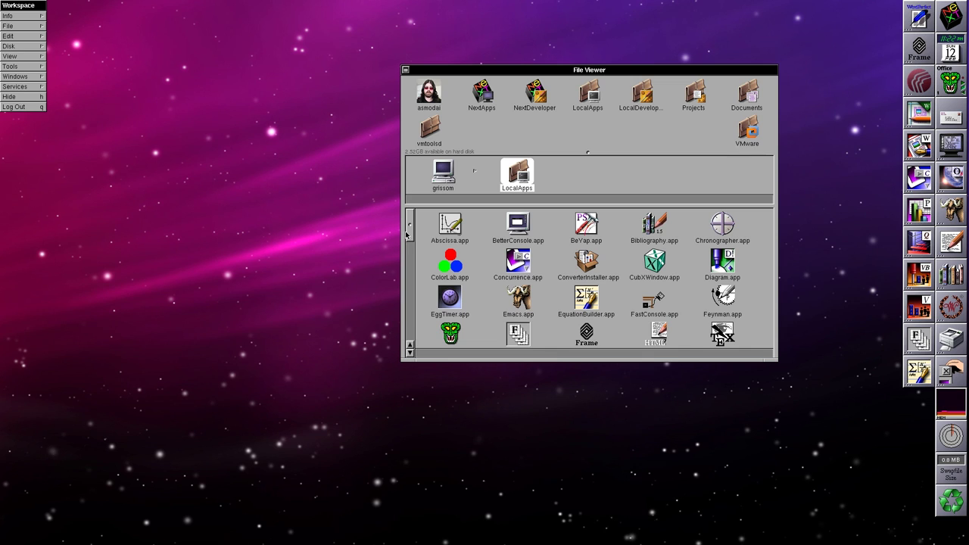
pyautogui.moveTo(408, 231); pyautogui.dragTo(408, 226)
pyautogui.doubleClick(523, 260)
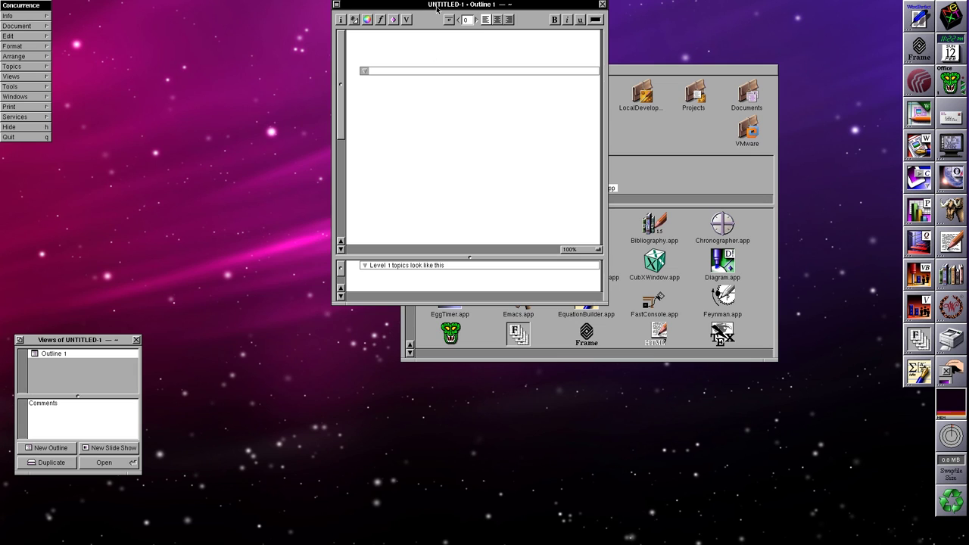
pyautogui.moveTo(368, 73); pyautogui.dragTo(311, 114)
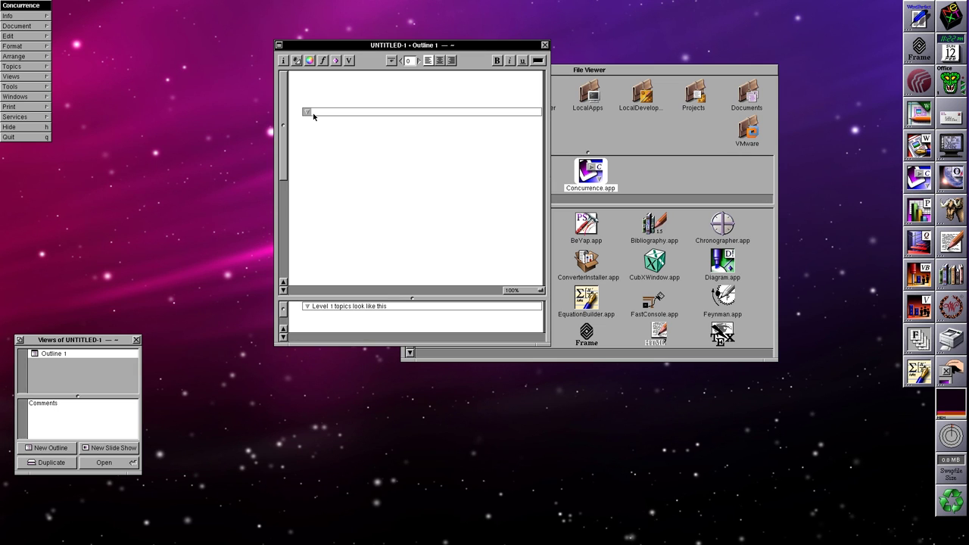
# Close the untitled outline, open OpenStep_Developer.concur from the Concurrence Samples folder, and move its window up the screen.
pyautogui.moveTo(21, 27); pyautogui.dragTo(80, 47)
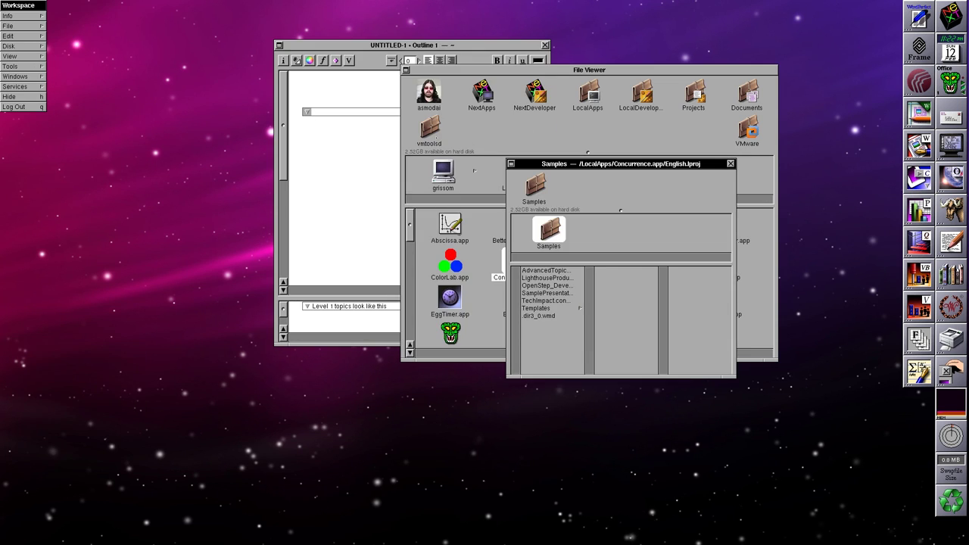
pyautogui.click(545, 45)
pyautogui.click(542, 285)
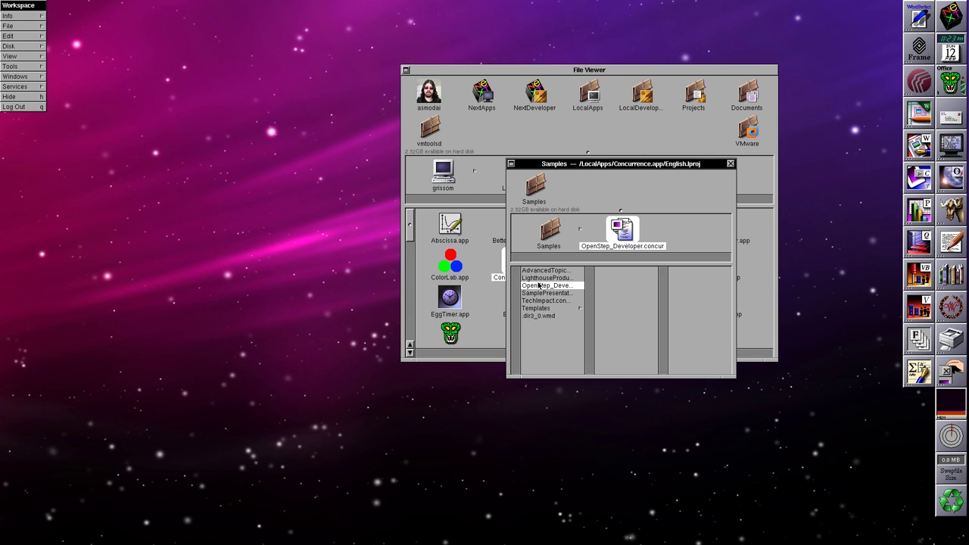
pyautogui.doubleClick(539, 290)
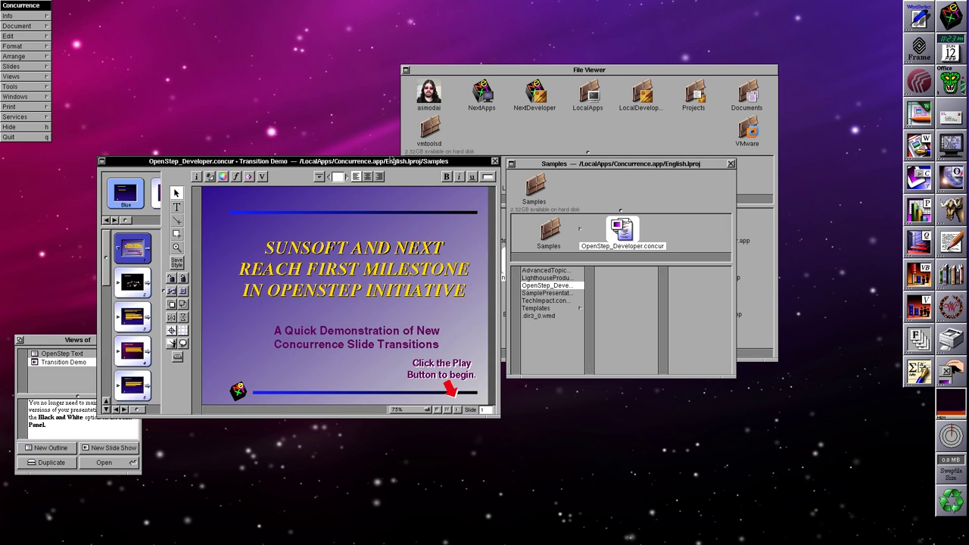
pyautogui.moveTo(389, 161); pyautogui.dragTo(400, 51)
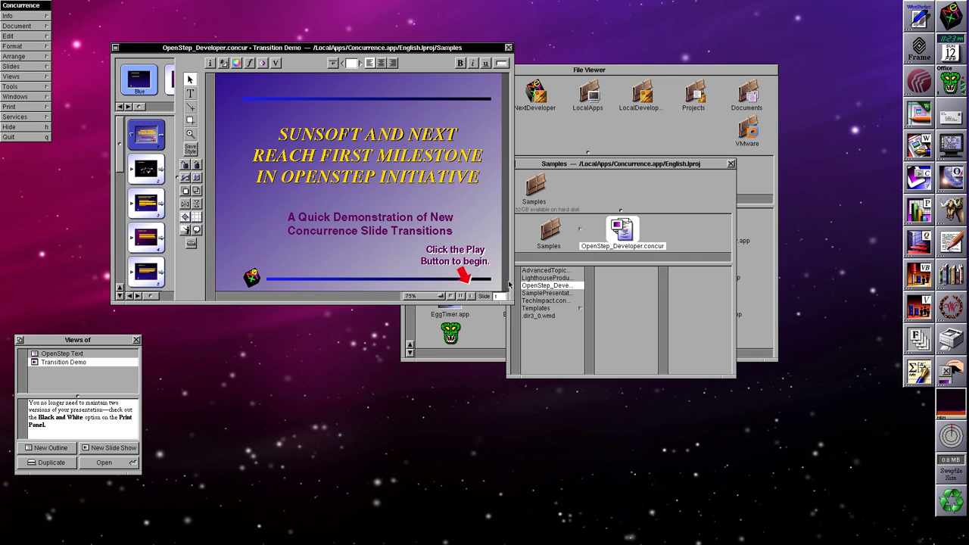
# Look through the middle and last slides of the Transition Demo in the slide thumbnails, including OpenStep Advantages and Trademark Notices.
pyautogui.moveTo(120, 147); pyautogui.dragTo(120, 199)
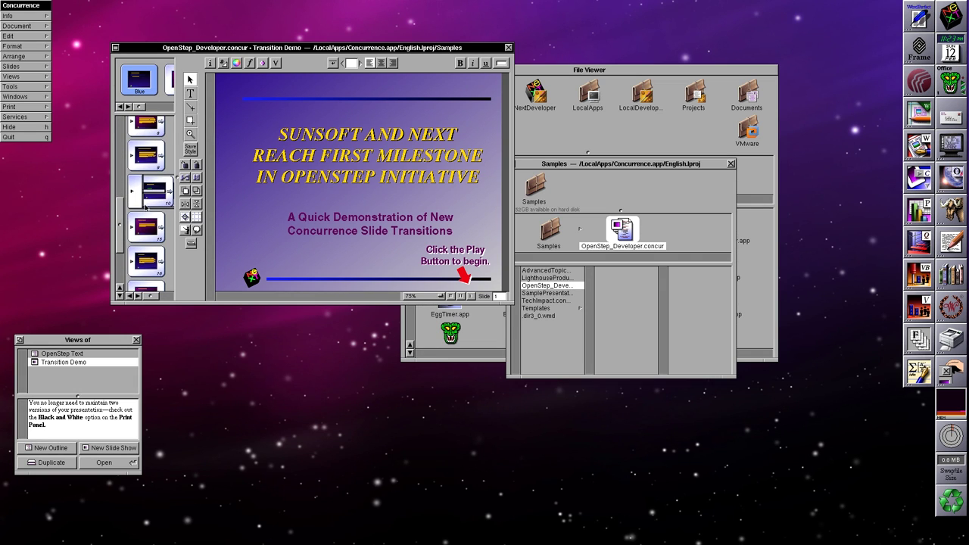
pyautogui.click(146, 155)
pyautogui.click(137, 191)
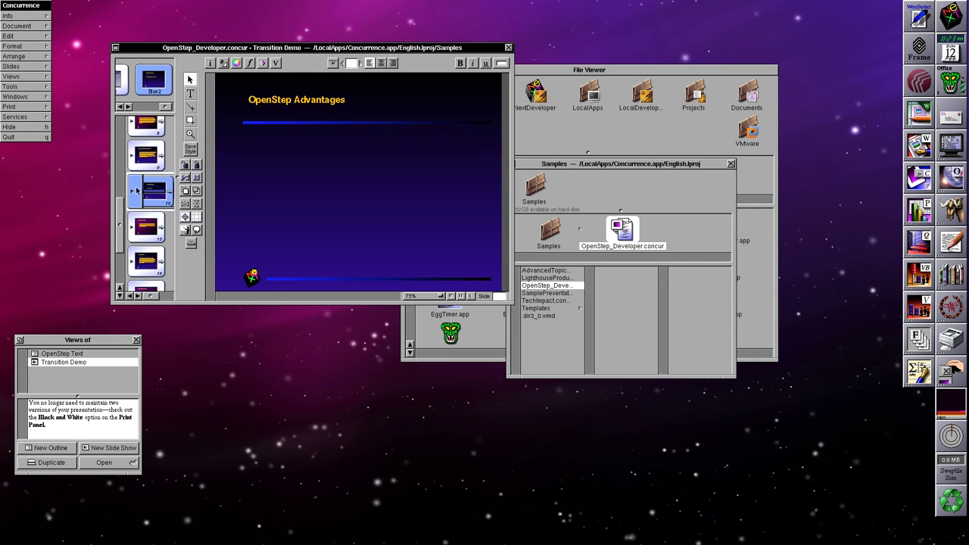
pyautogui.click(148, 227)
pyautogui.click(143, 264)
pyautogui.moveTo(119, 215); pyautogui.dragTo(119, 239)
pyautogui.click(154, 236)
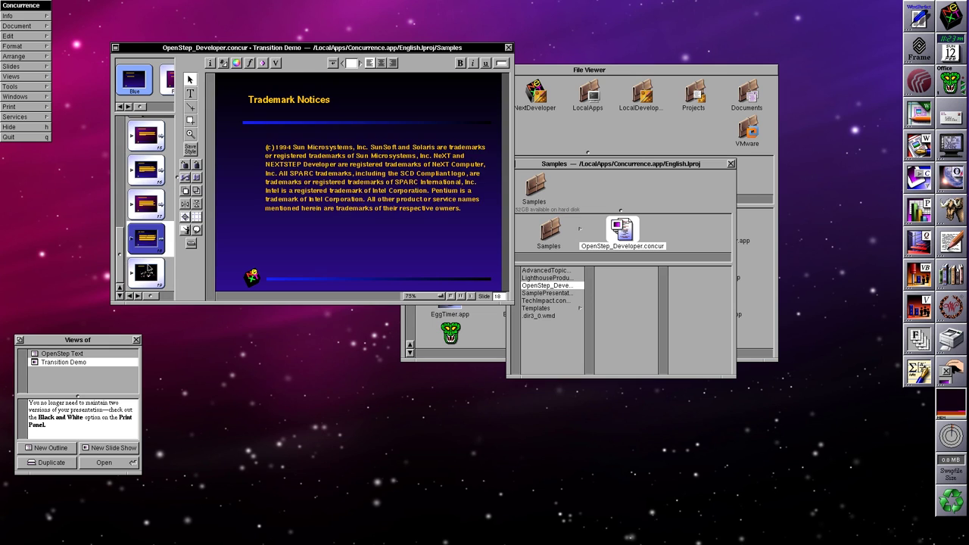
pyautogui.click(146, 268)
# Play the Transition Demo slide show, end it partway, and quit Concurrence, closing its Samples folder window as well.
pyautogui.click(466, 295)
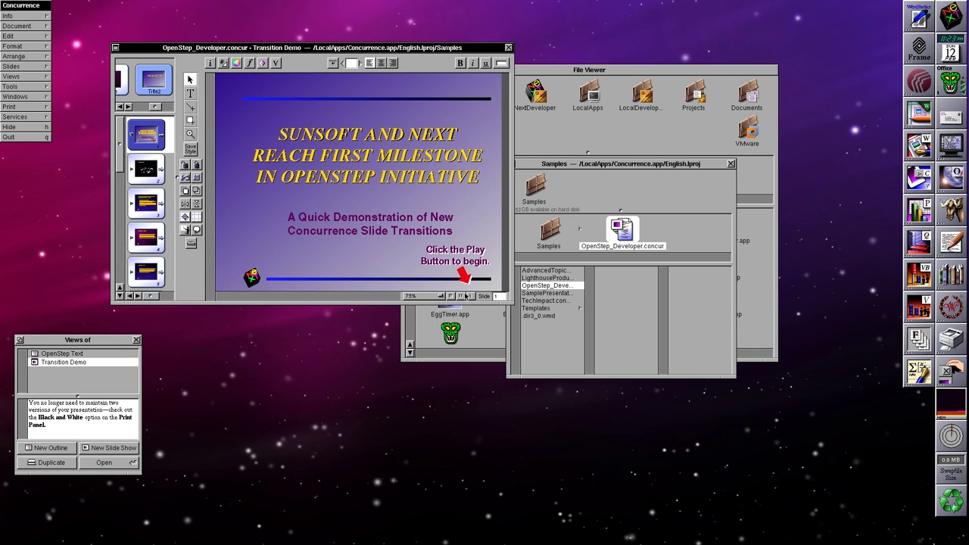
pyautogui.click(466, 296)
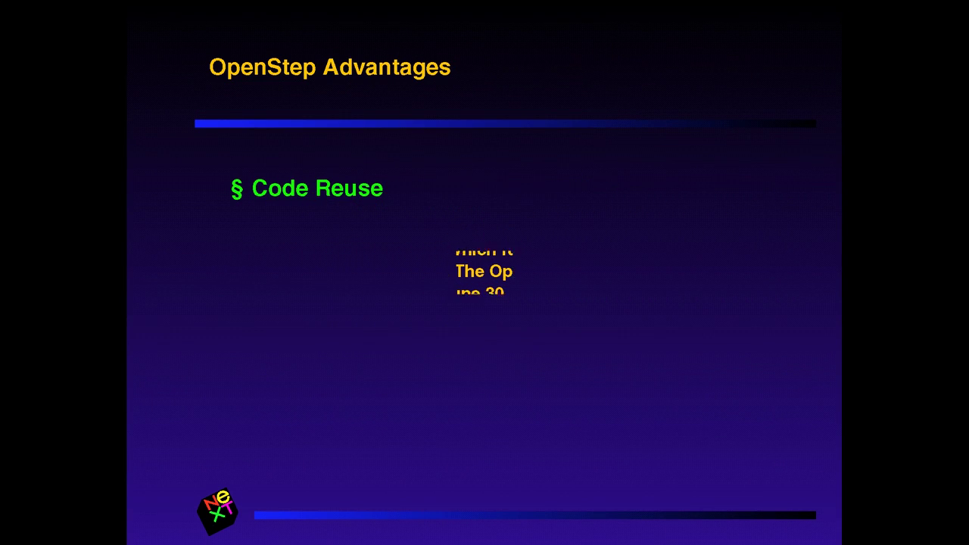
pyautogui.press('Escape')
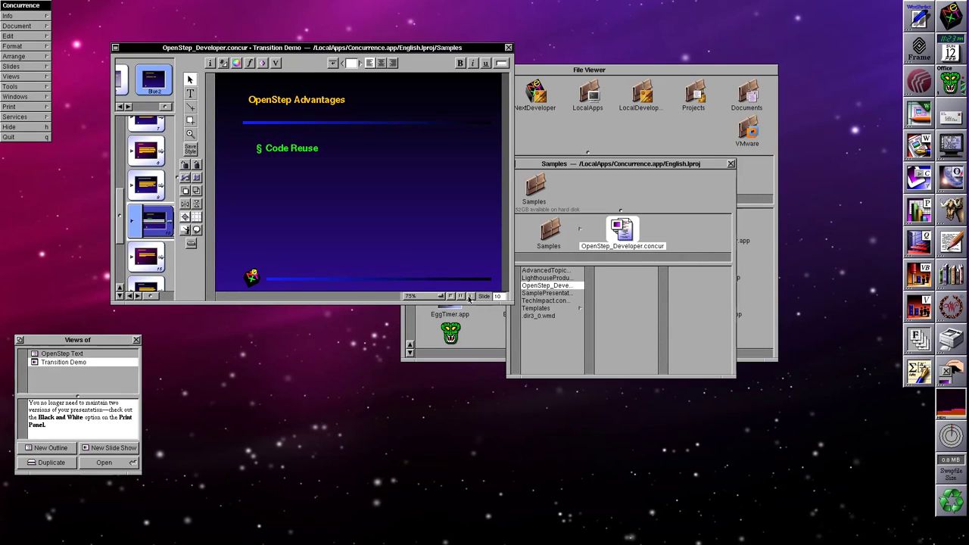
pyautogui.click(29, 138)
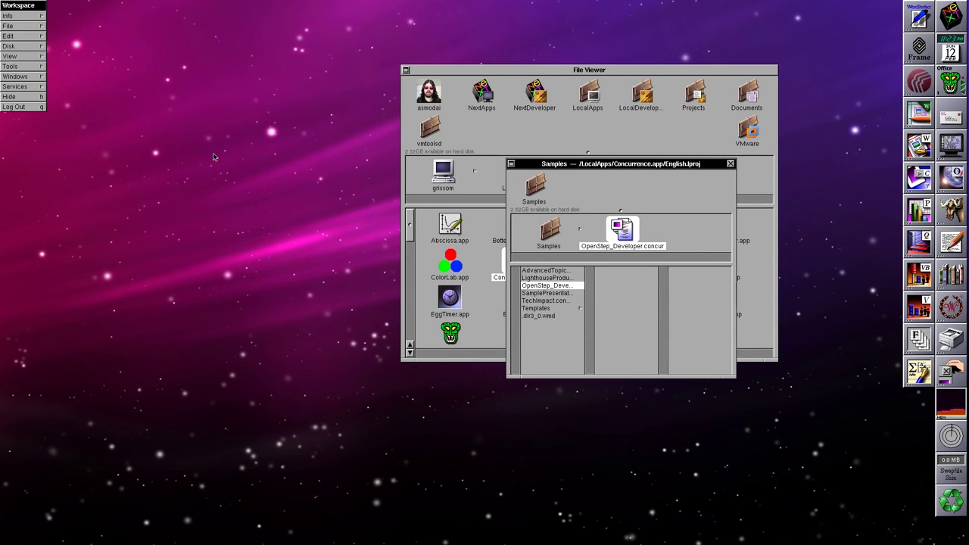
pyautogui.click(730, 164)
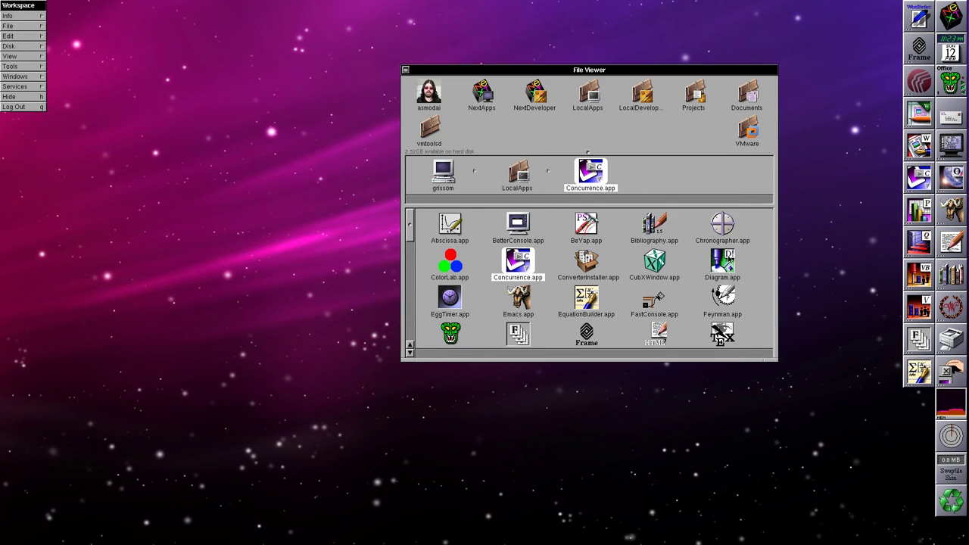
# Launch Diagram from LocalApps and place the Mac, NeXT, Sun and Server symbols from the Network palette in the untitled diagram.
pyautogui.doubleClick(722, 262)
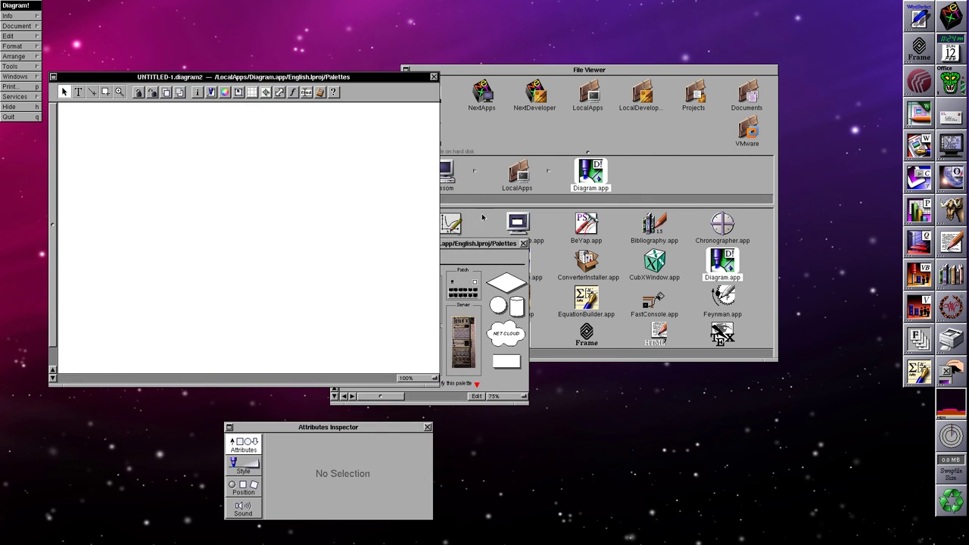
pyautogui.moveTo(206, 79); pyautogui.dragTo(255, 77)
pyautogui.moveTo(583, 205); pyautogui.dragTo(192, 156)
pyautogui.moveTo(581, 250); pyautogui.dragTo(176, 224)
pyautogui.moveTo(632, 265); pyautogui.dragTo(186, 325)
pyautogui.moveTo(686, 240); pyautogui.dragTo(336, 243)
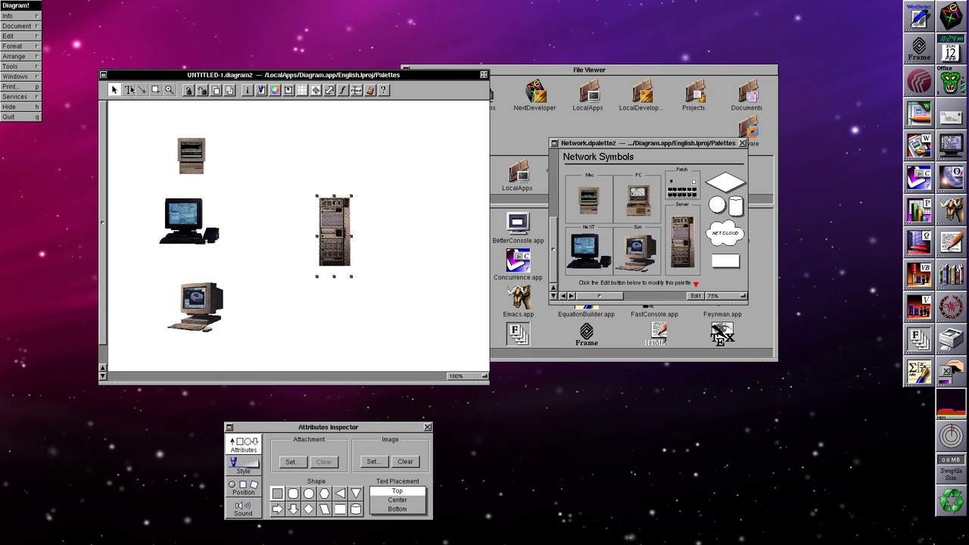
# Connect the Mac, NeXT and Sun computers each to the server with a straight line.
pyautogui.click(141, 90)
pyautogui.moveTo(185, 145); pyautogui.dragTo(333, 228)
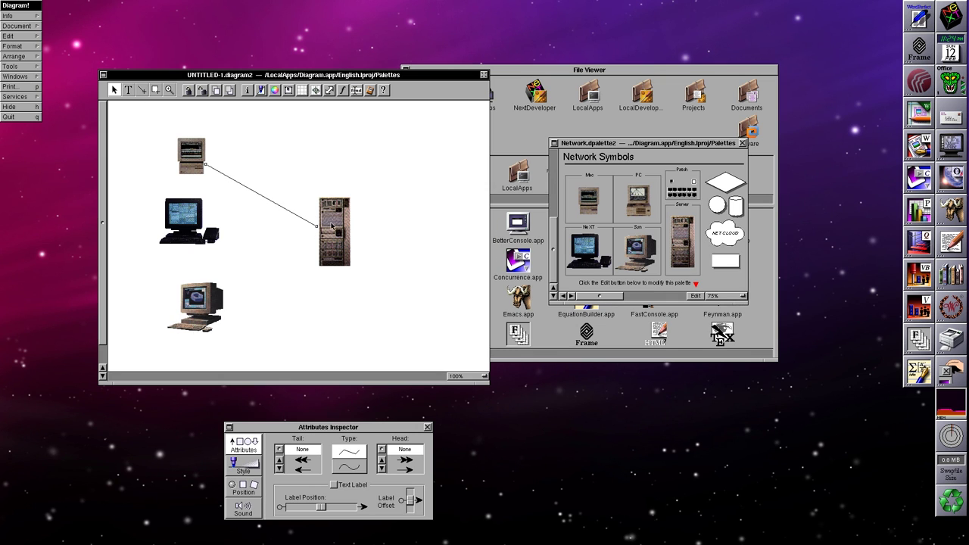
pyautogui.click(141, 90)
pyautogui.moveTo(187, 220); pyautogui.dragTo(328, 237)
pyautogui.click(142, 90)
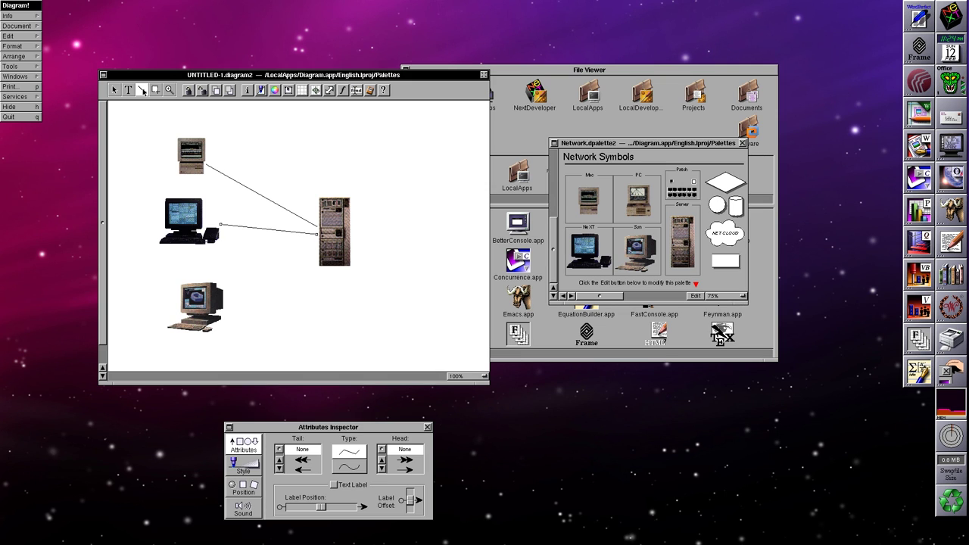
pyautogui.moveTo(214, 295)
pyautogui.mouseDown()
pyautogui.moveTo(340, 241)
pyautogui.moveTo(332, 242)
pyautogui.mouseUp()
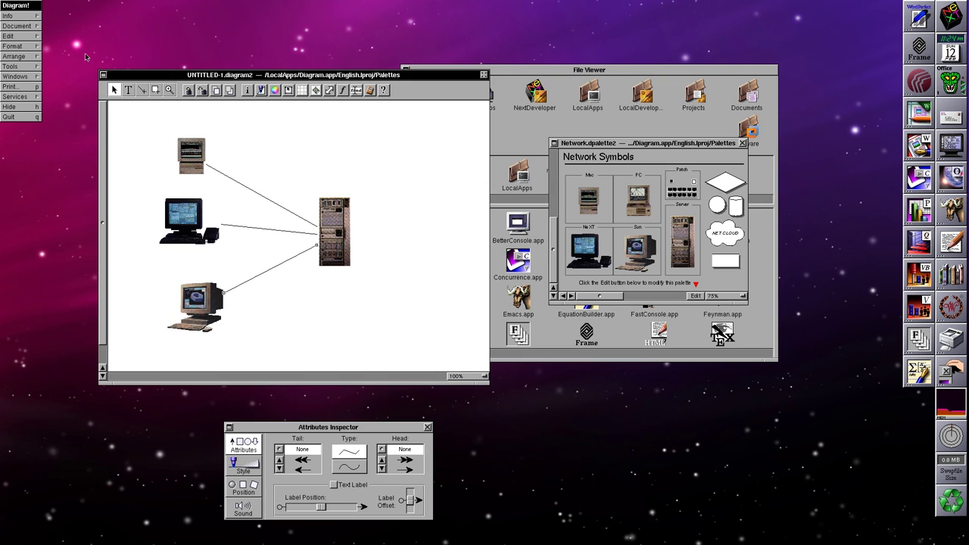
# Close the untitled diagram without saving, and open Appkit_3.0.diagram2 from Diagram's Sample folder with its window moved clear of the inspector.
pyautogui.click(484, 74)
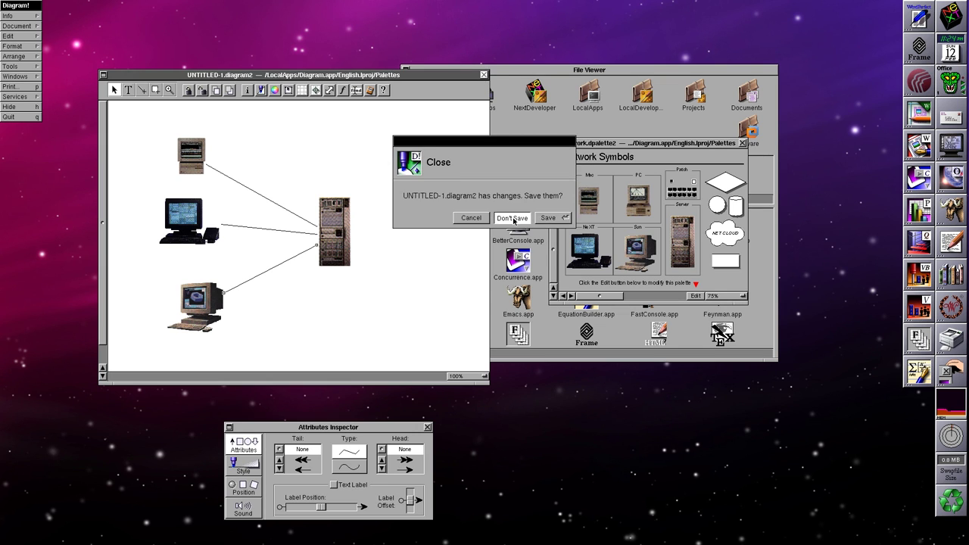
pyautogui.click(512, 218)
pyautogui.click(30, 26)
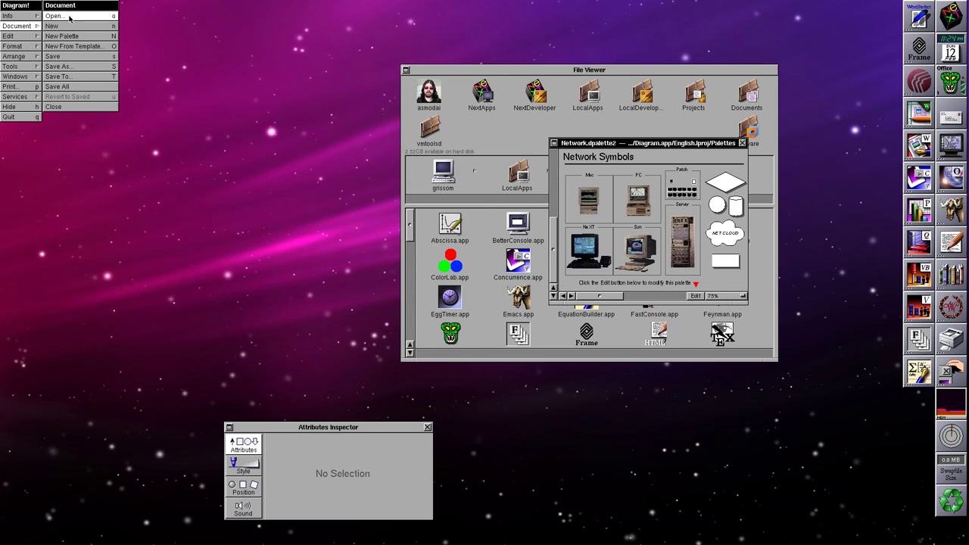
pyautogui.click(9, 117)
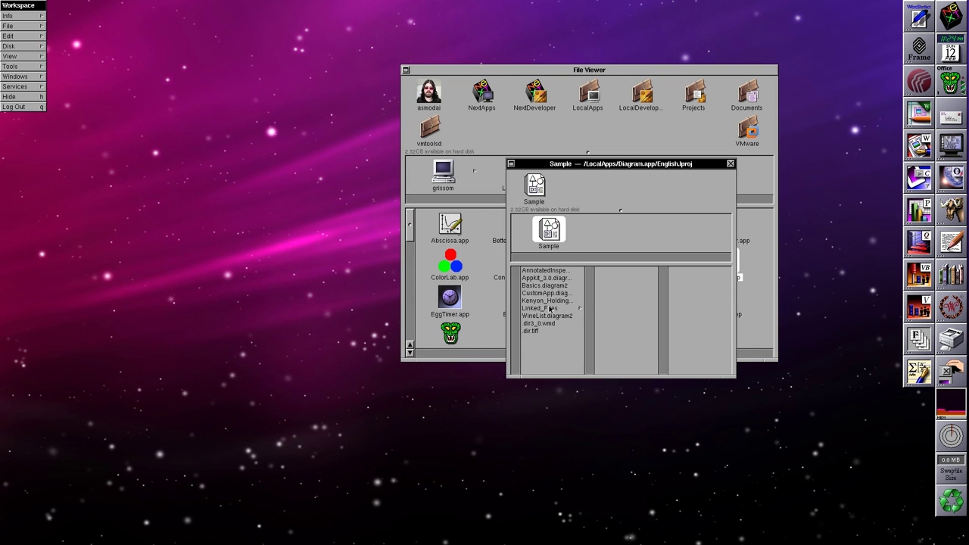
pyautogui.doubleClick(546, 278)
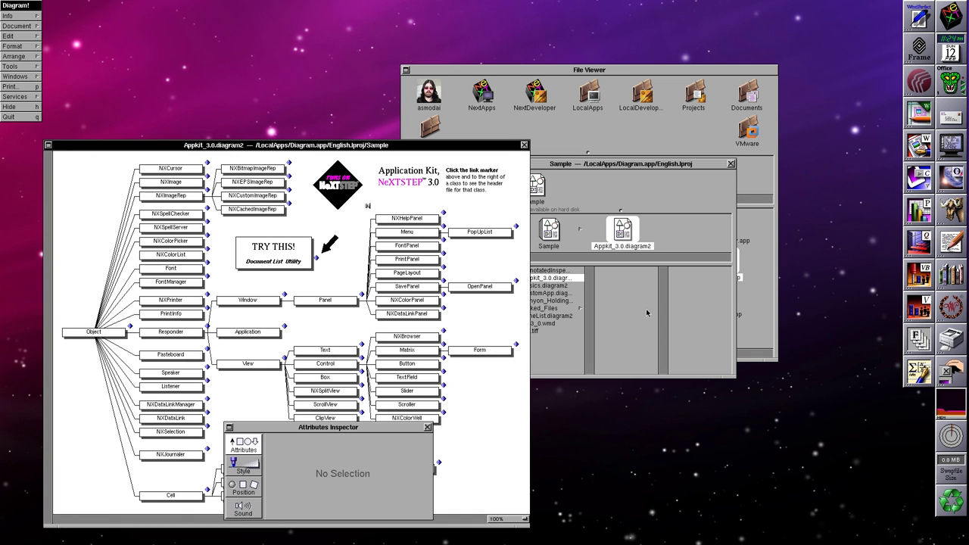
pyautogui.moveTo(322, 145); pyautogui.dragTo(363, 19)
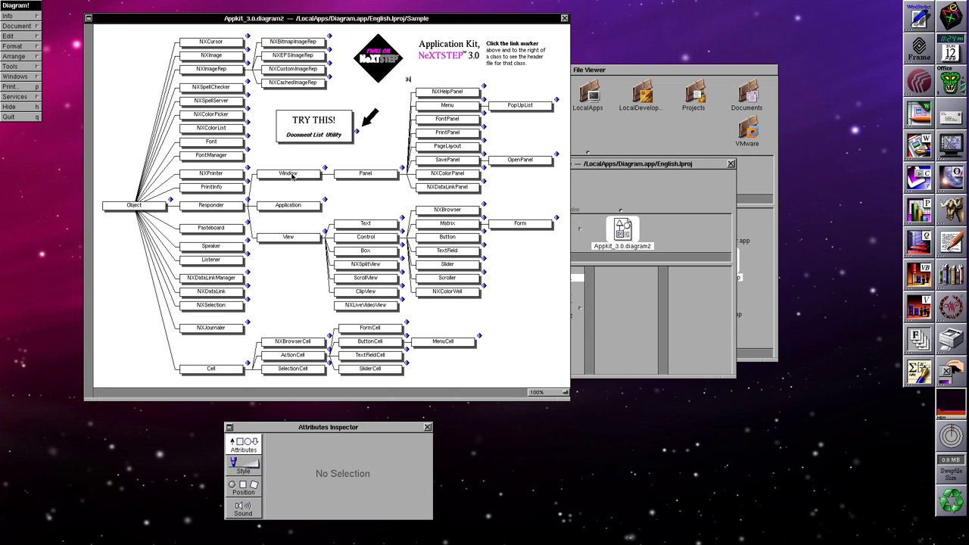
# Try to open the header file through the NXColorList link marker, and close the Appkit class diagram.
pyautogui.click(248, 123)
pyautogui.click(528, 234)
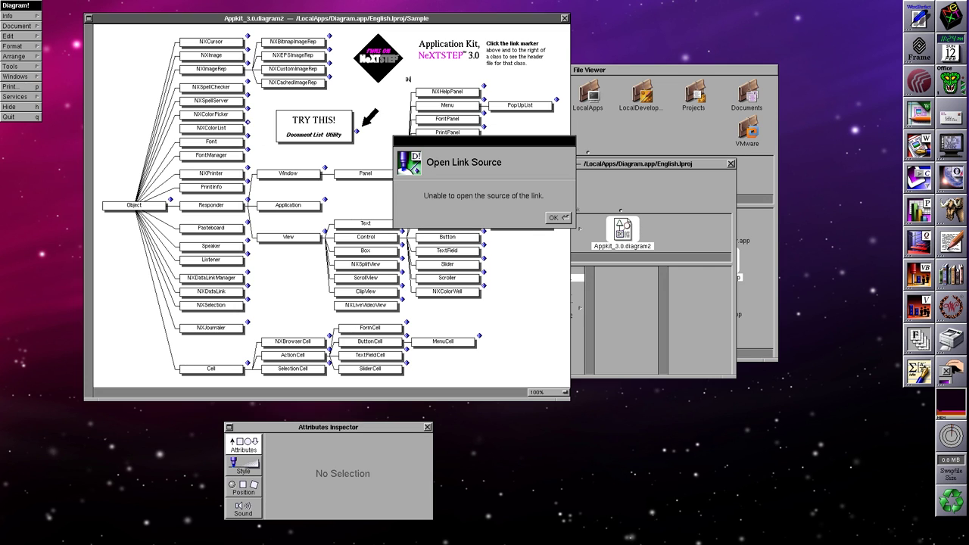
pyautogui.click(566, 218)
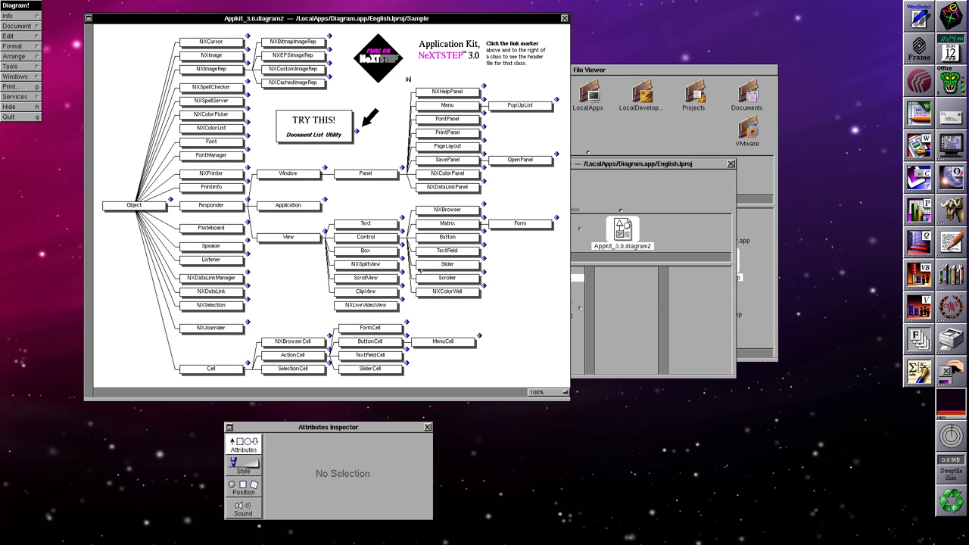
pyautogui.click(564, 19)
# Open the CustomApp.diagram2 sample to view its data flow diagram, then quit Diagram and close the Sample folder window.
pyautogui.click(587, 350)
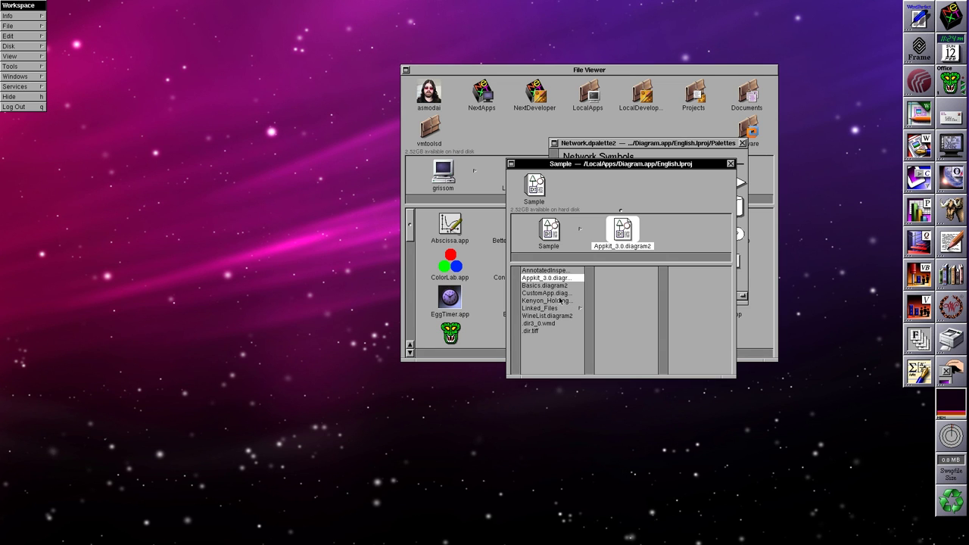
pyautogui.doubleClick(546, 293)
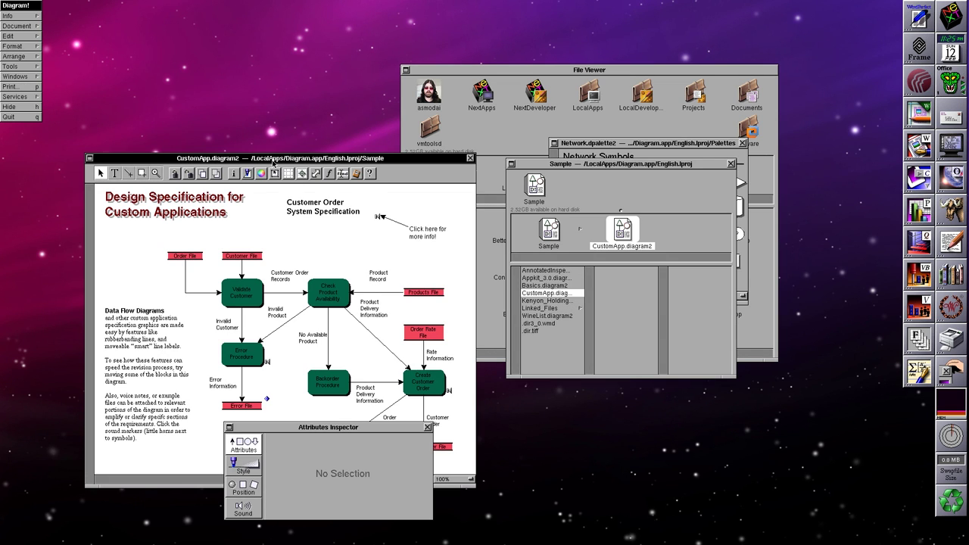
pyautogui.moveTo(272, 161); pyautogui.dragTo(284, 42)
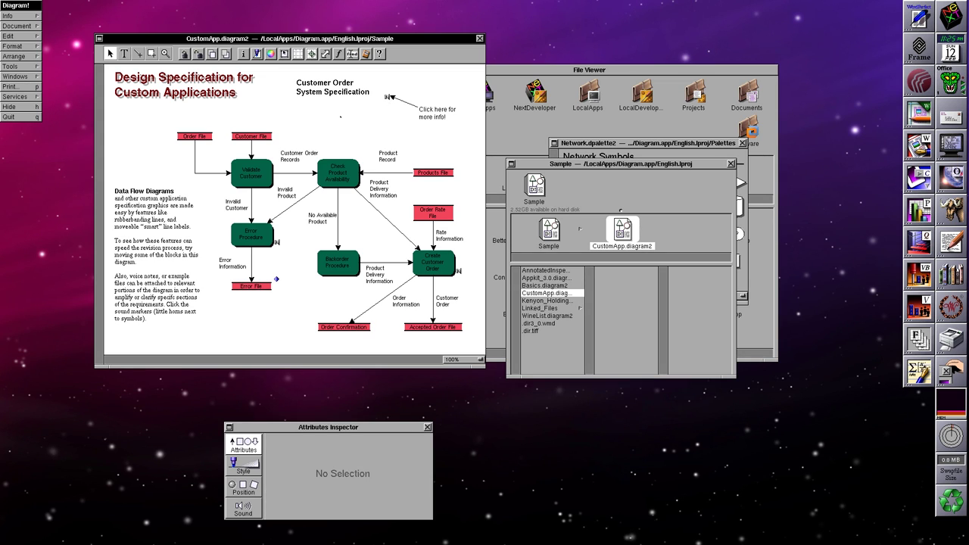
pyautogui.click(20, 117)
pyautogui.click(731, 164)
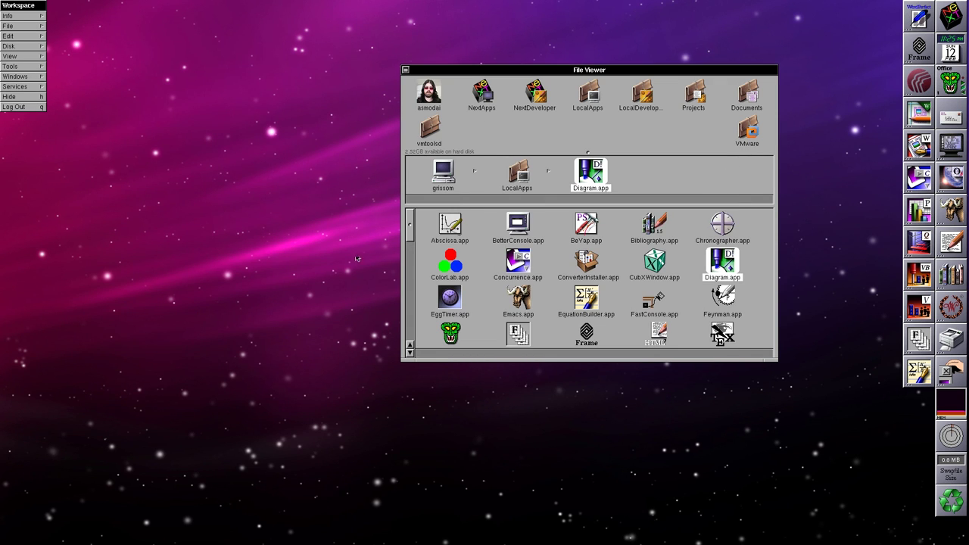
# Launch EquationBuilder.app from LocalApps and open its Gallery of sample equations.
pyautogui.moveTo(409, 221); pyautogui.dragTo(410, 228)
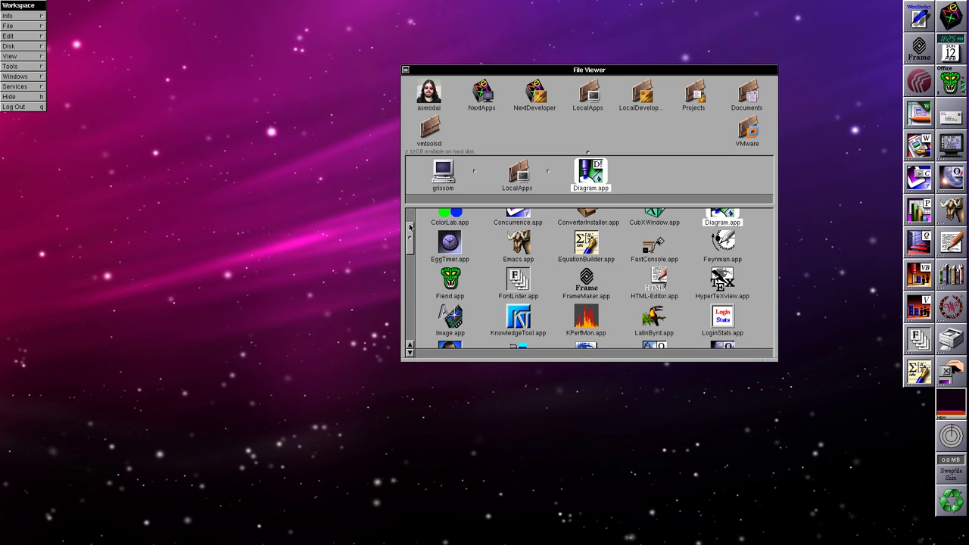
pyautogui.doubleClick(590, 244)
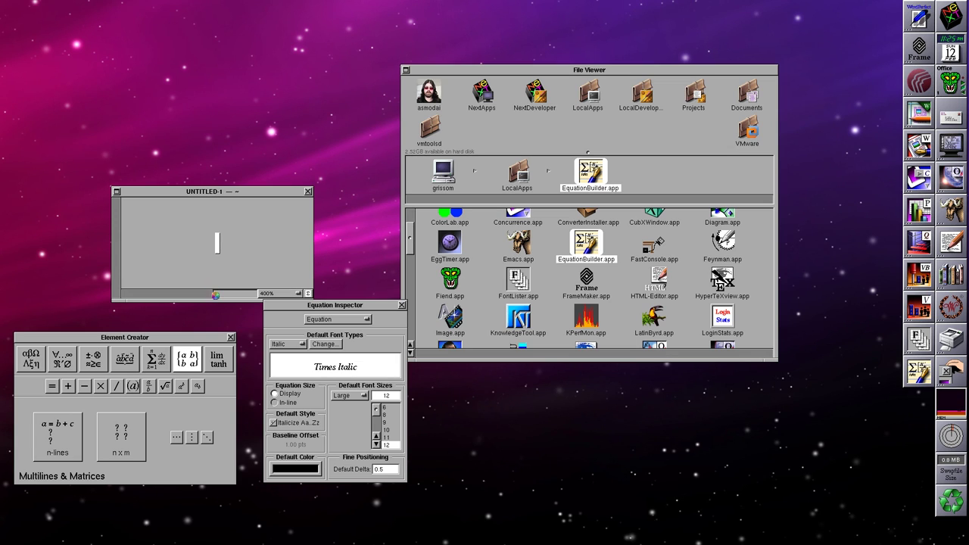
pyautogui.click(29, 16)
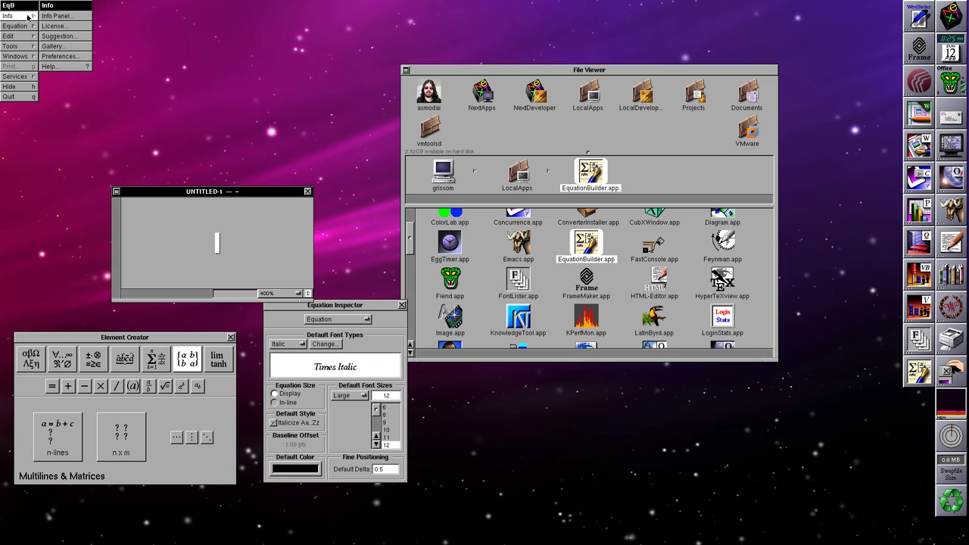
pyautogui.click(72, 47)
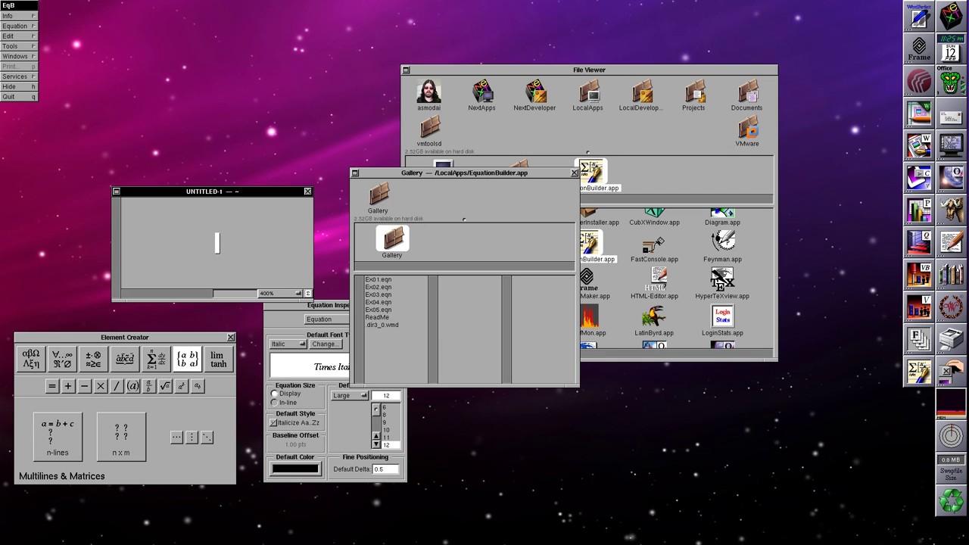
# Open the gallery equations Ex04.eqn, Ex02.eqn and Ex05.eqn to view them, then quit EquationBuilder and close the Gallery window.
pyautogui.click(378, 302)
pyautogui.doubleClick(378, 302)
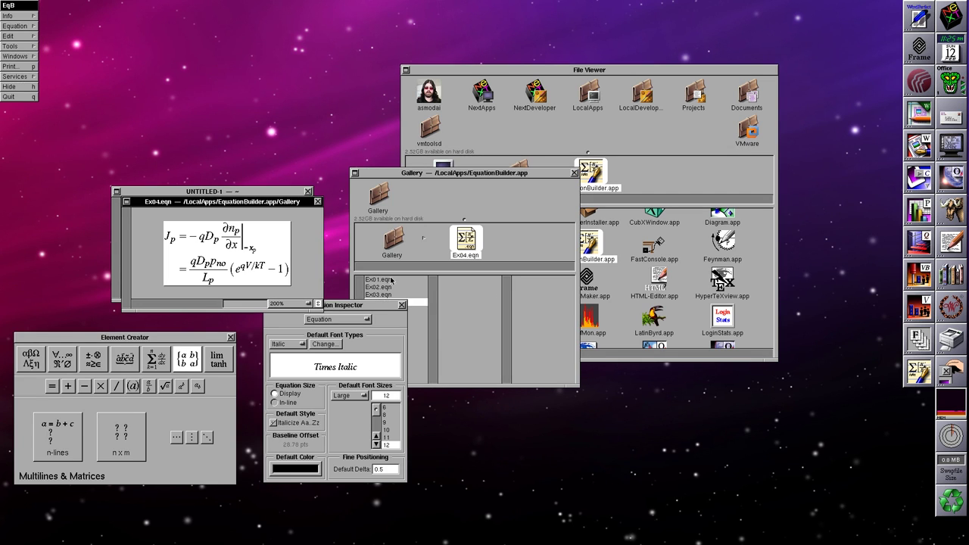
pyautogui.doubleClick(379, 287)
pyautogui.click(378, 287)
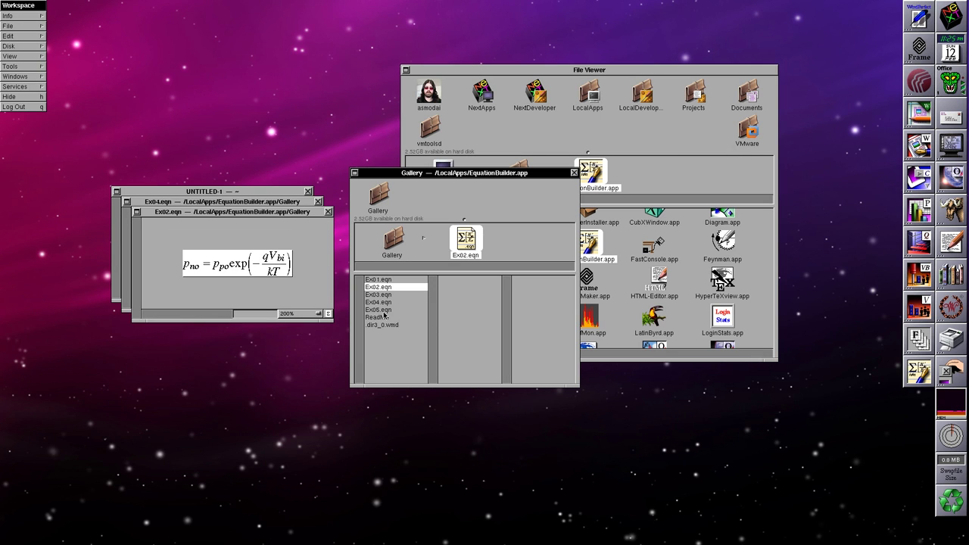
pyautogui.click(377, 316)
pyautogui.doubleClick(379, 310)
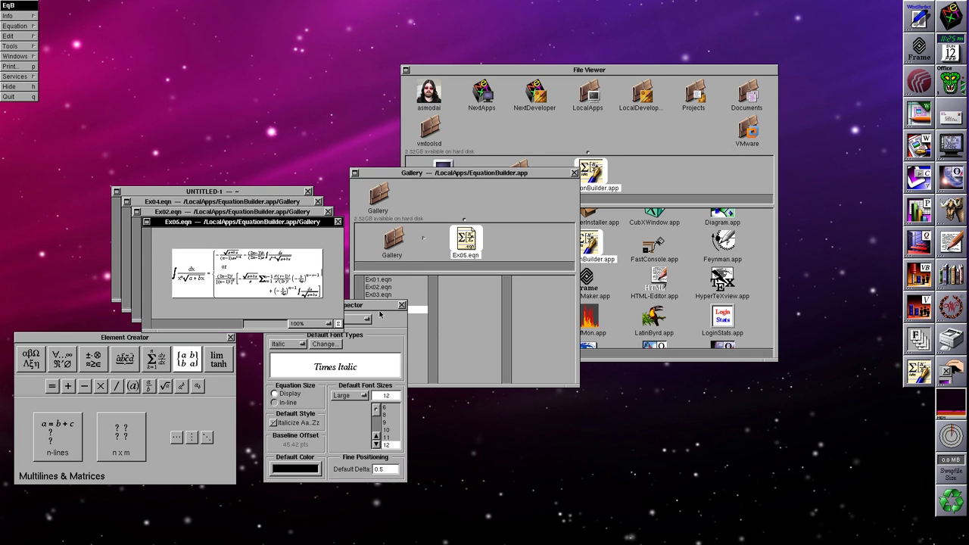
pyautogui.click(19, 97)
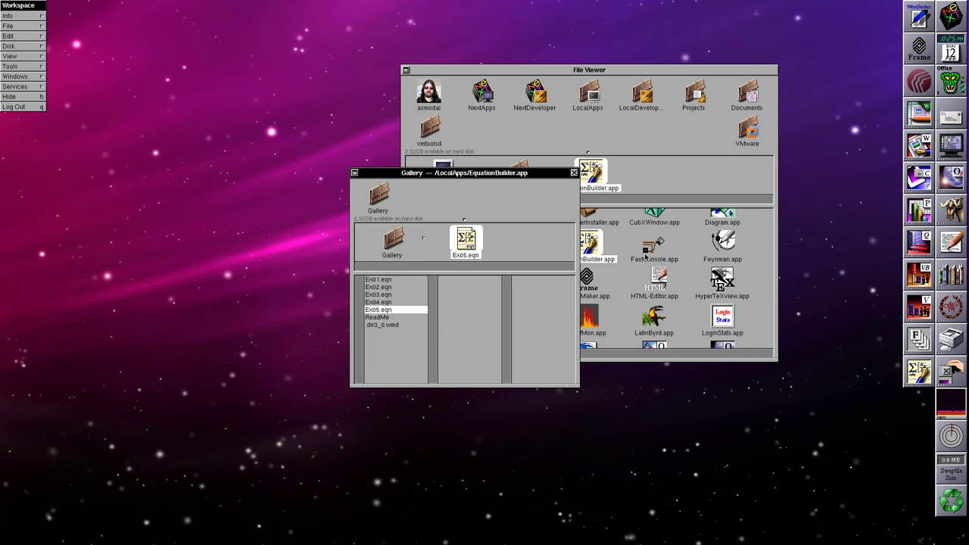
pyautogui.click(574, 173)
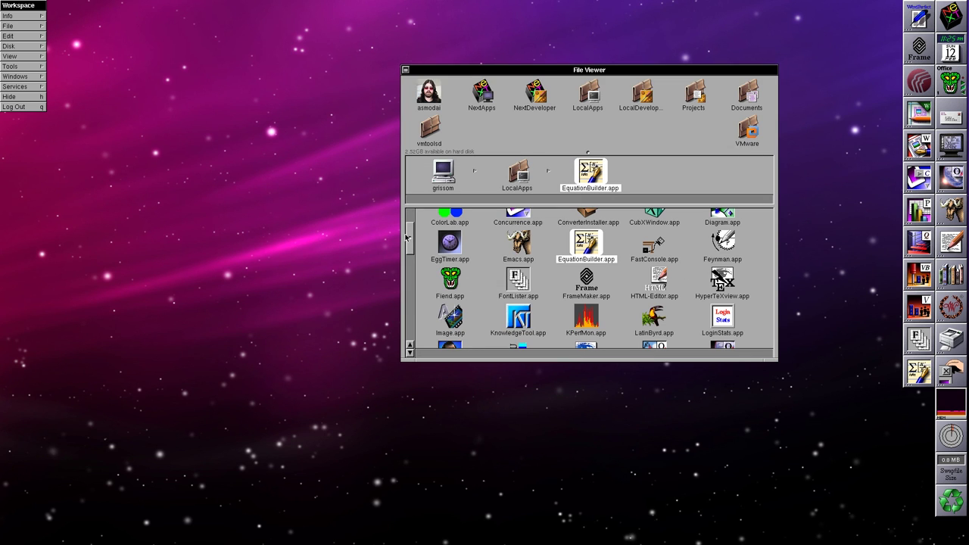
# Launch OpenWrite.app from the LocalApps folder.
pyautogui.moveTo(409, 236); pyautogui.dragTo(409, 240)
pyautogui.moveTo(409, 246); pyautogui.dragTo(409, 267)
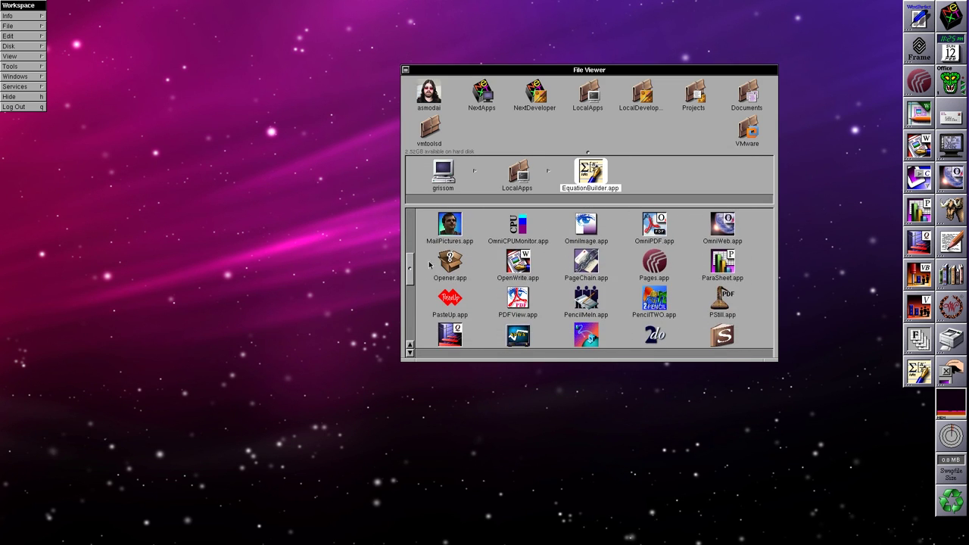
pyautogui.doubleClick(522, 265)
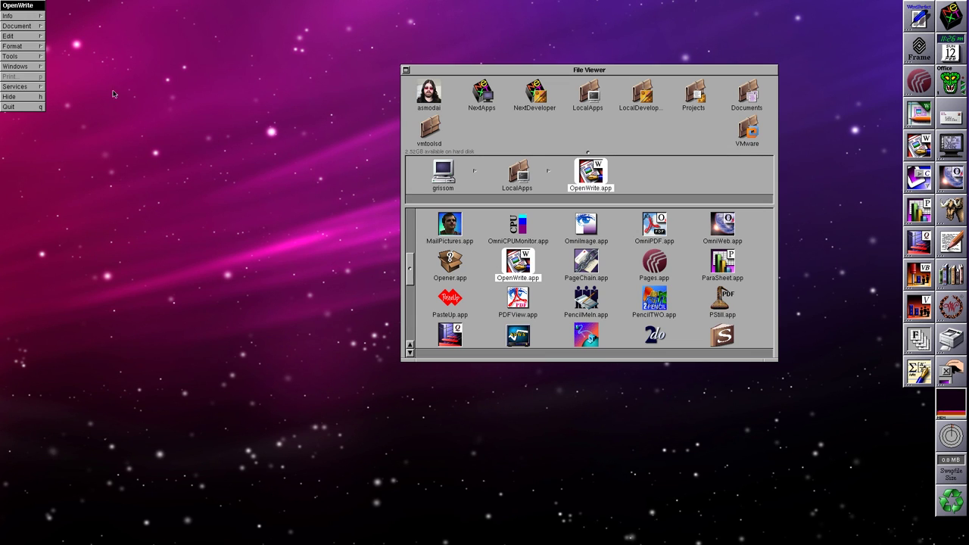
pyautogui.click(36, 27)
pyautogui.click(65, 18)
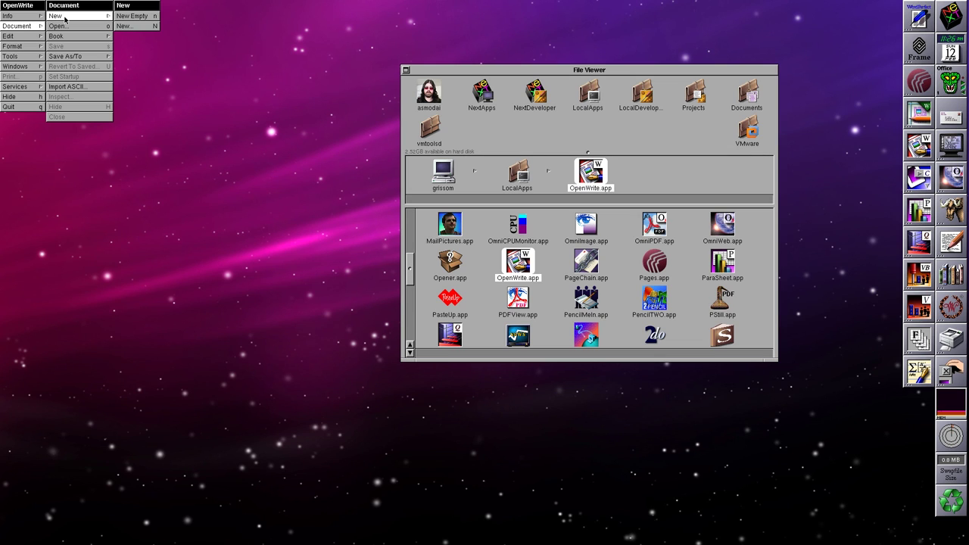
pyautogui.click(65, 18)
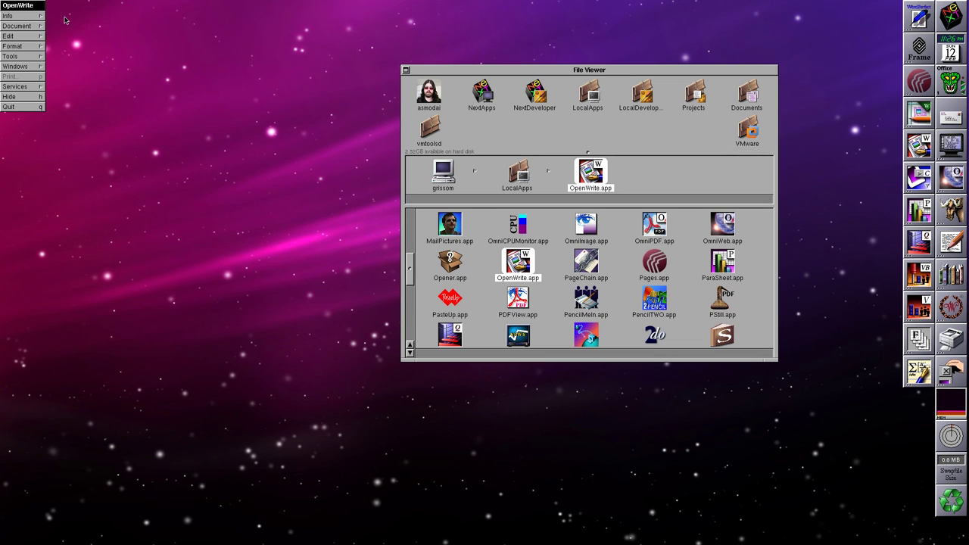
pyautogui.click(28, 28)
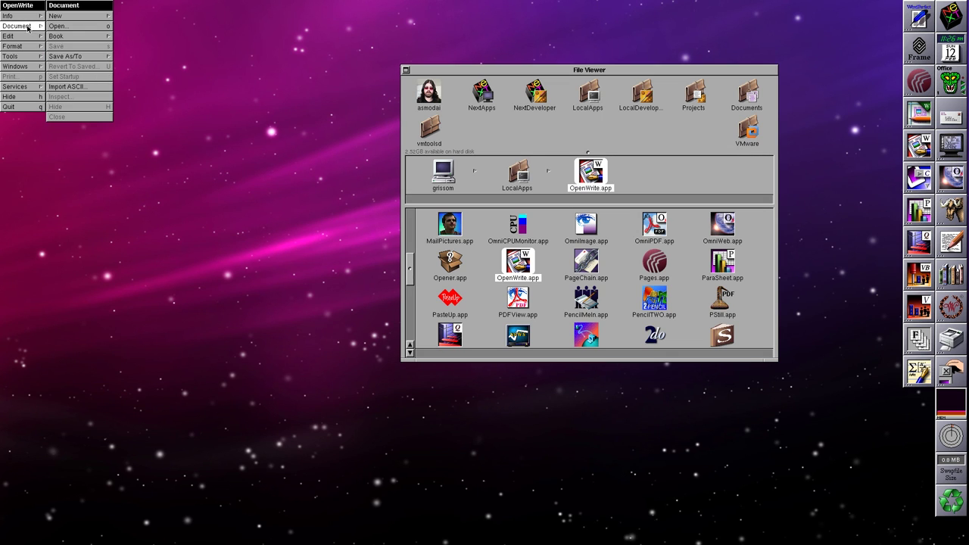
# View OpenWrite's license information and close the License window.
pyautogui.click(27, 18)
pyautogui.click(28, 29)
pyautogui.click(27, 18)
pyautogui.moveTo(28, 20); pyautogui.dragTo(72, 26)
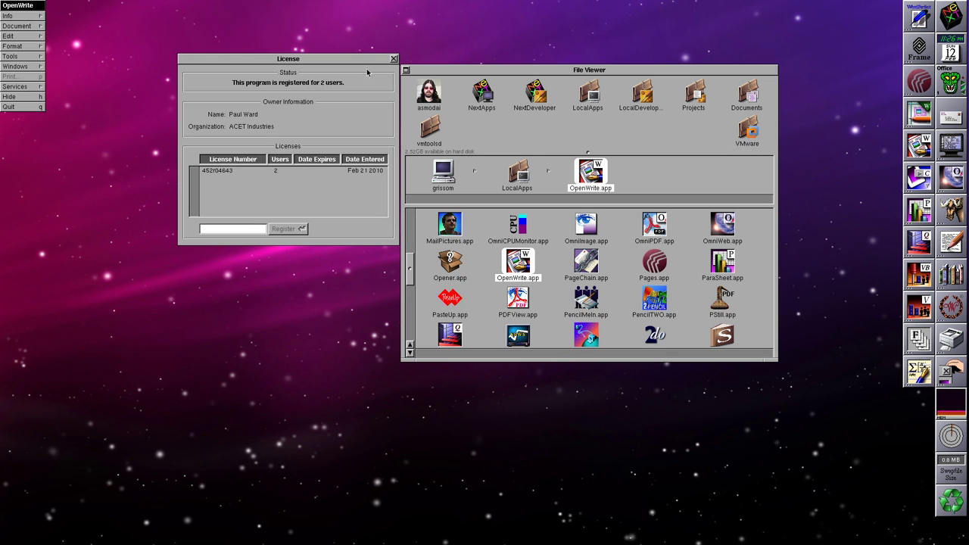
pyautogui.click(392, 58)
pyautogui.moveTo(38, 16); pyautogui.dragTo(90, 27)
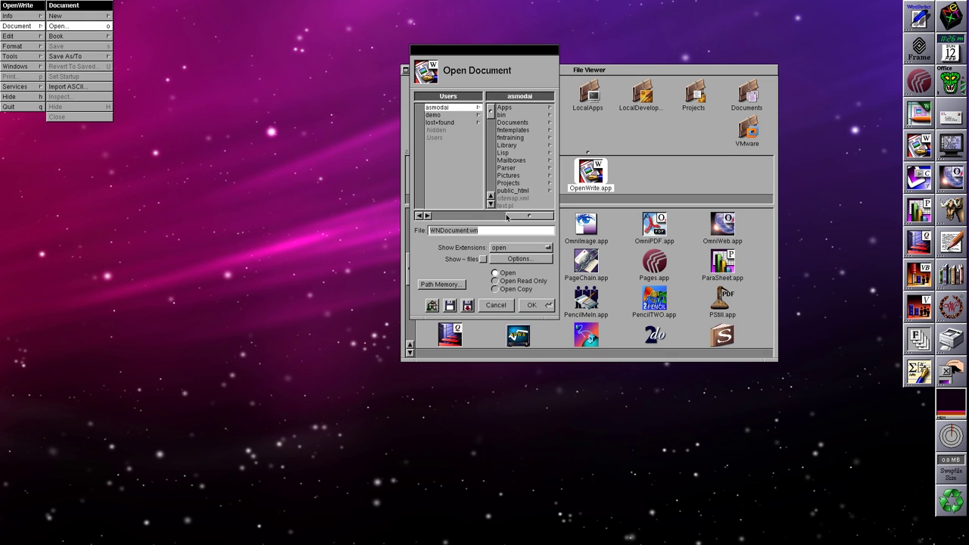
pyautogui.moveTo(526, 218); pyautogui.dragTo(454, 218)
pyautogui.scroll(3, 446, 152)
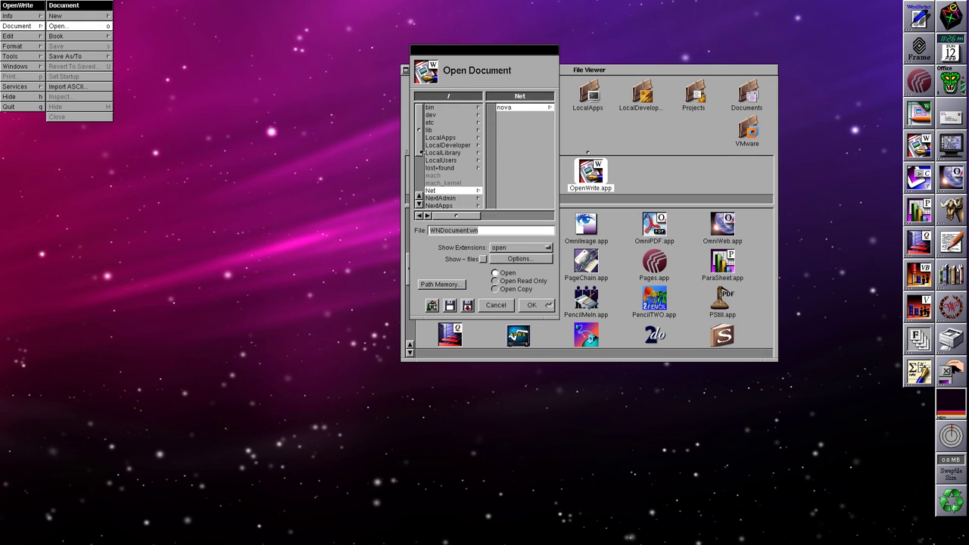
pyautogui.click(440, 137)
pyautogui.moveTo(492, 178); pyautogui.dragTo(491, 137)
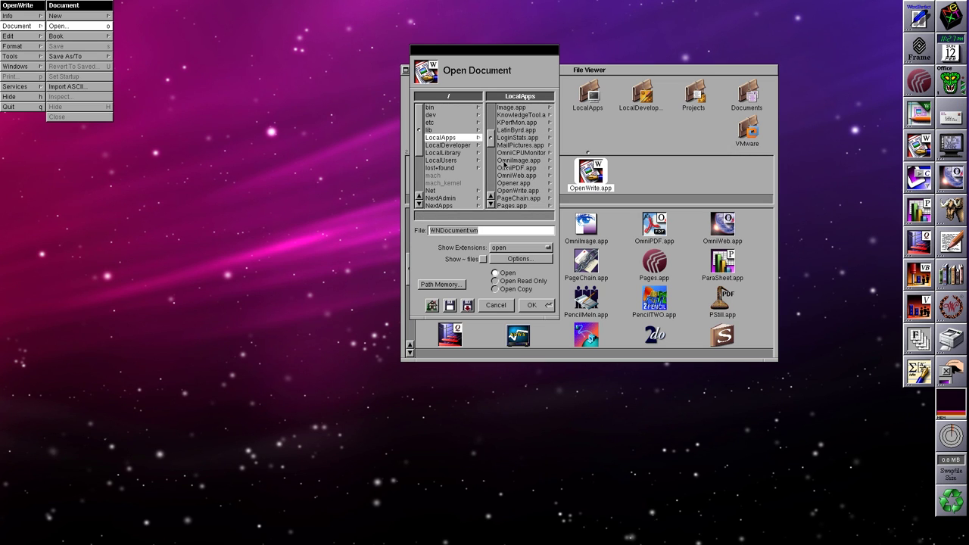
pyautogui.click(505, 190)
pyautogui.moveTo(495, 159); pyautogui.dragTo(490, 124)
pyautogui.click(506, 145)
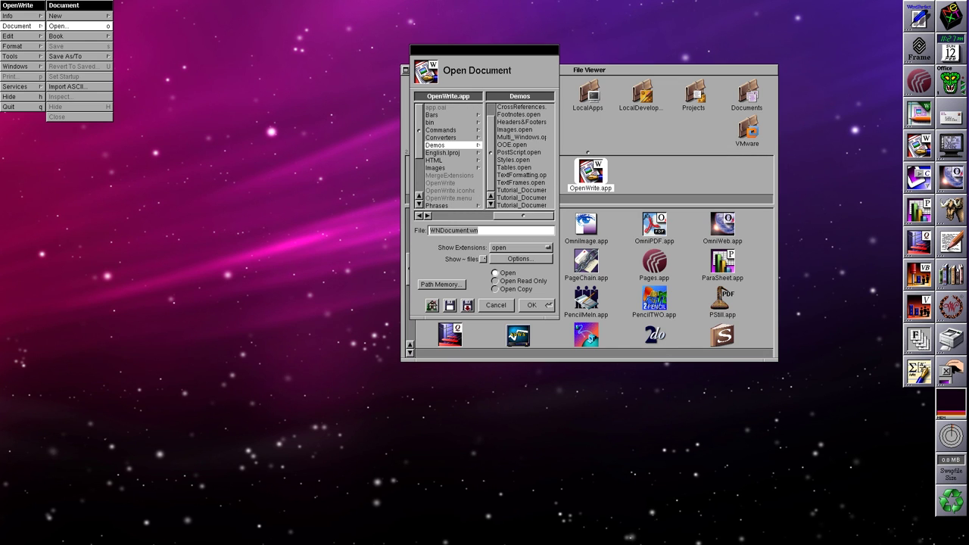
pyautogui.click(496, 303)
# Open the OOE.open demo document read-only from OpenWrite's Info Panel and move its window clear of the panel.
pyautogui.click(14, 19)
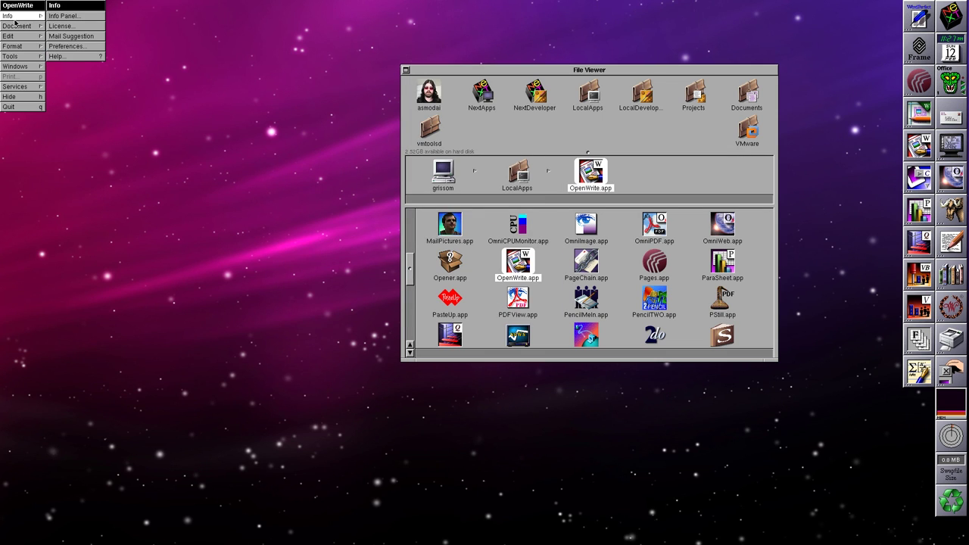
pyautogui.click(61, 16)
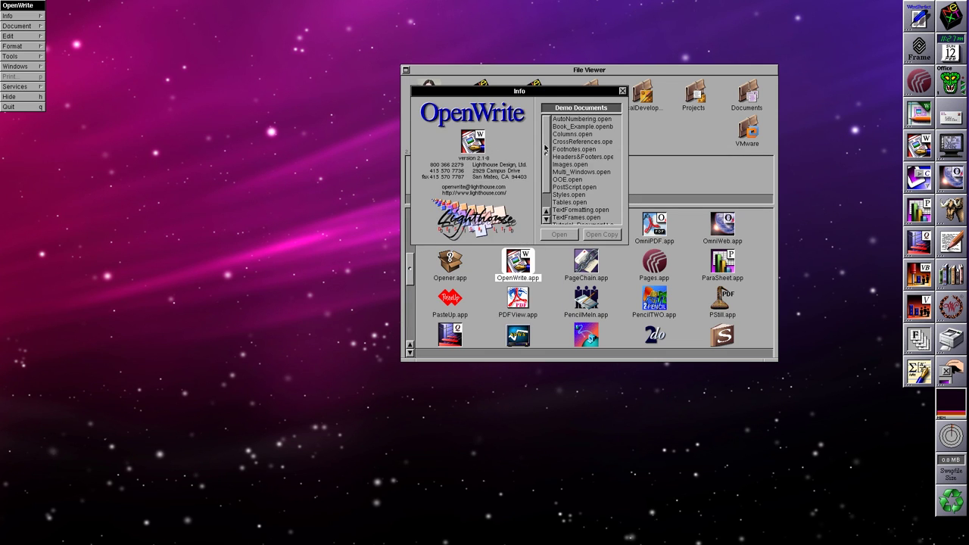
pyautogui.press('o')
pyautogui.doubleClick(565, 182)
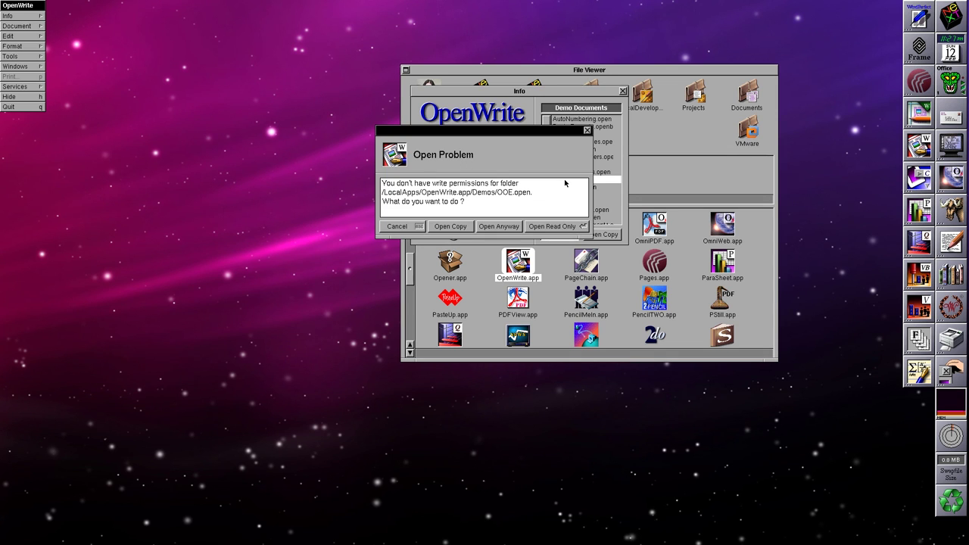
pyautogui.click(561, 230)
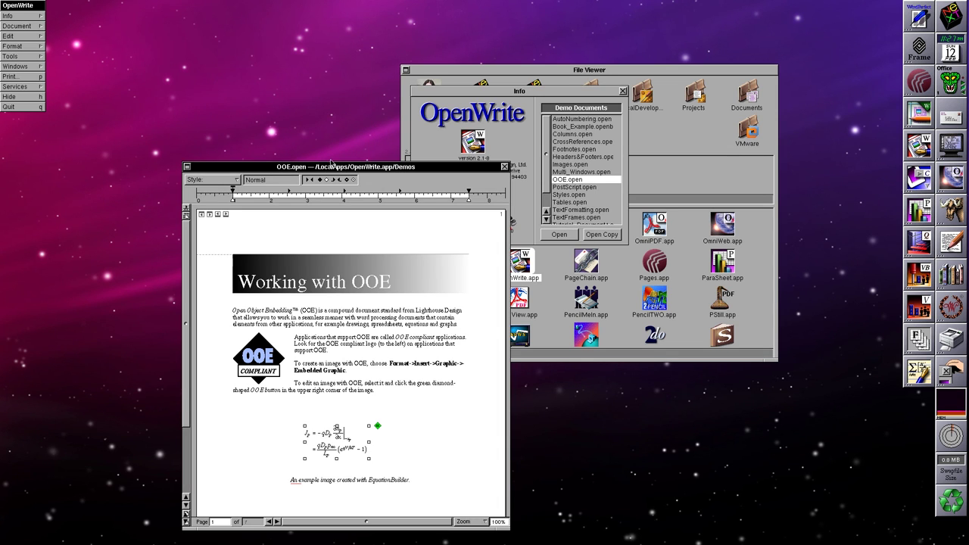
pyautogui.moveTo(331, 167); pyautogui.dragTo(219, 61)
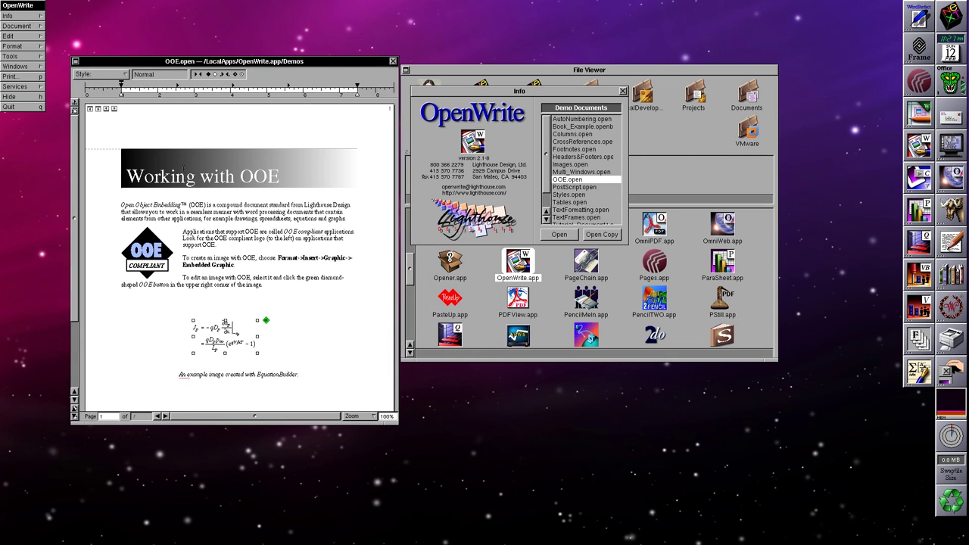
# View the image representation choices for editing the embedded equation in OOE.open, cancelling without editing, and look over the rest of the page.
pyautogui.click(265, 321)
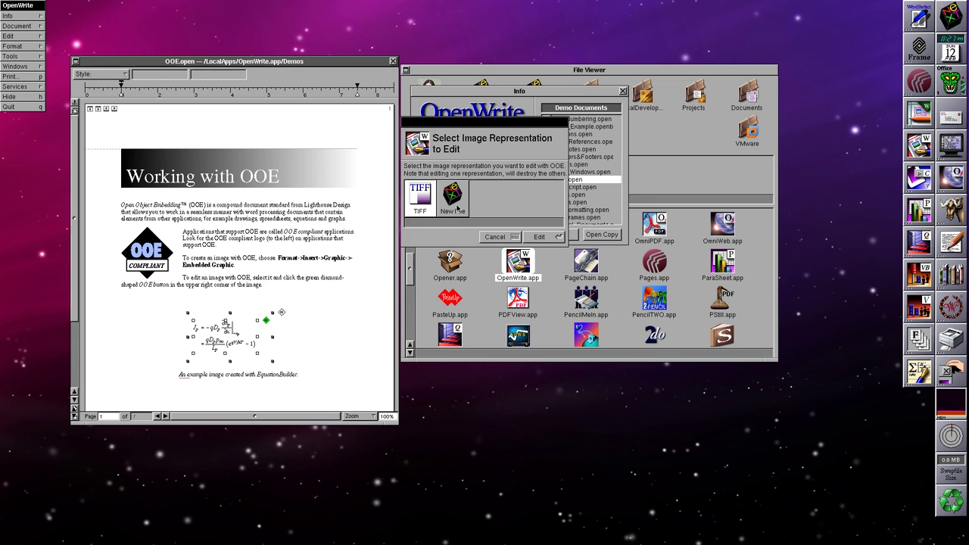
pyautogui.click(492, 238)
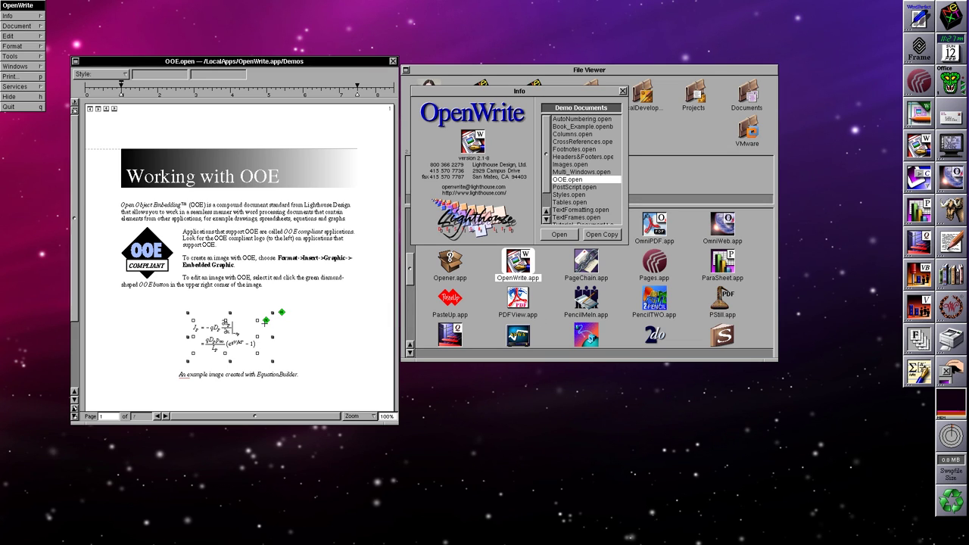
pyautogui.click(266, 322)
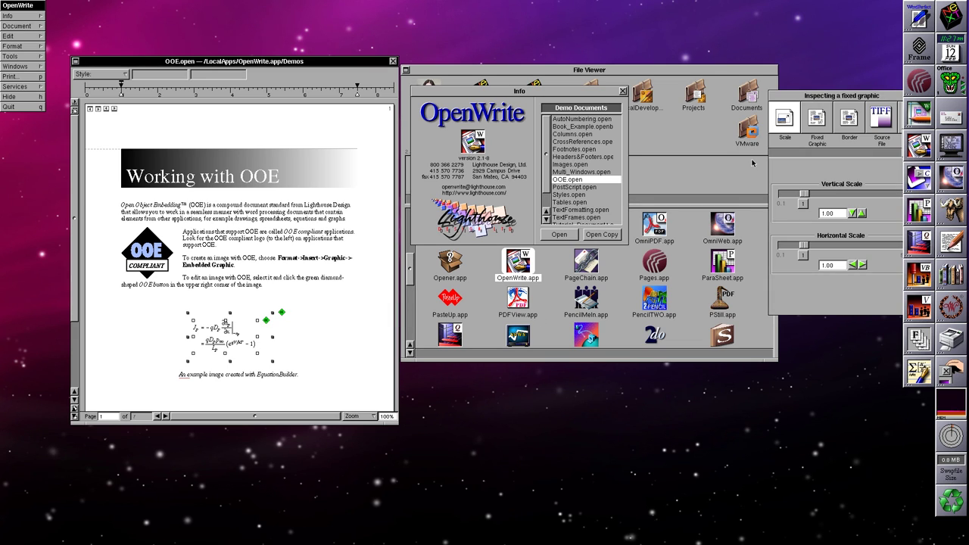
pyautogui.click(282, 312)
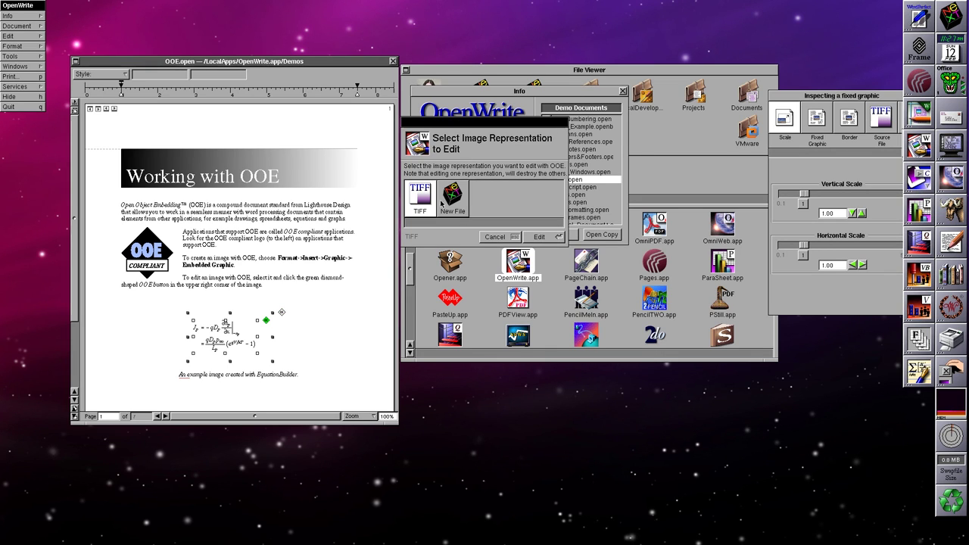
pyautogui.click(500, 238)
pyautogui.moveTo(79, 251); pyautogui.dragTo(75, 324)
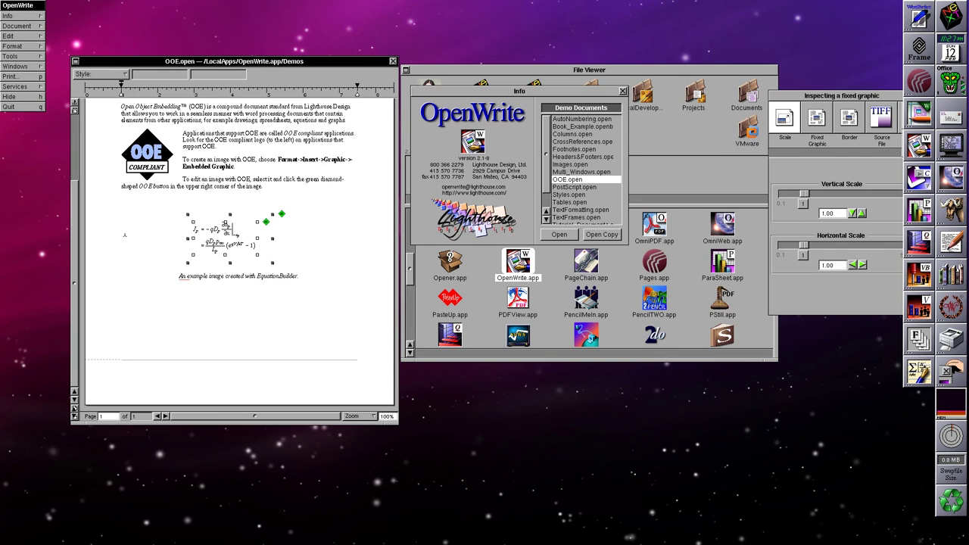
# Open the PostScript.open demo document read-only, move its window clear of the Info panel and view its PostScript objects and graphic bars.
pyautogui.click(545, 168)
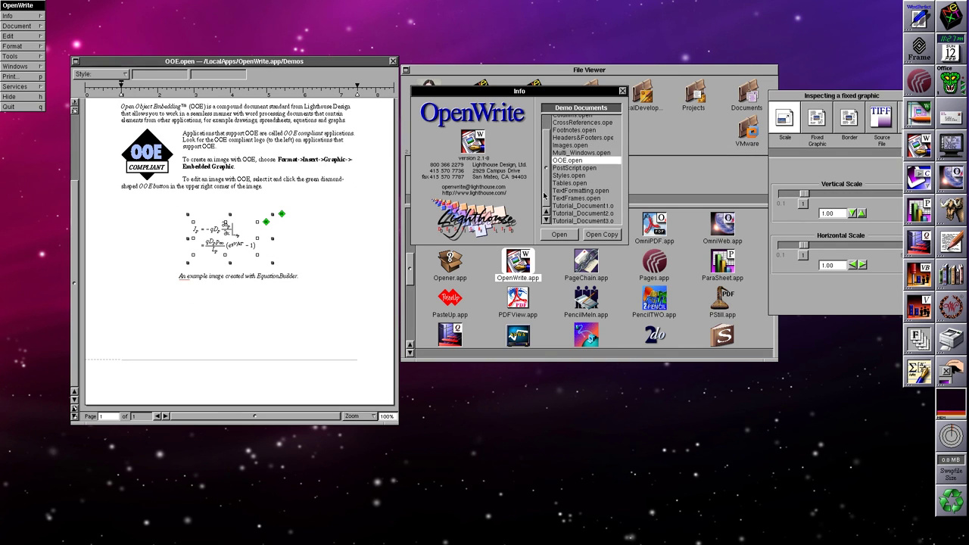
pyautogui.doubleClick(589, 170)
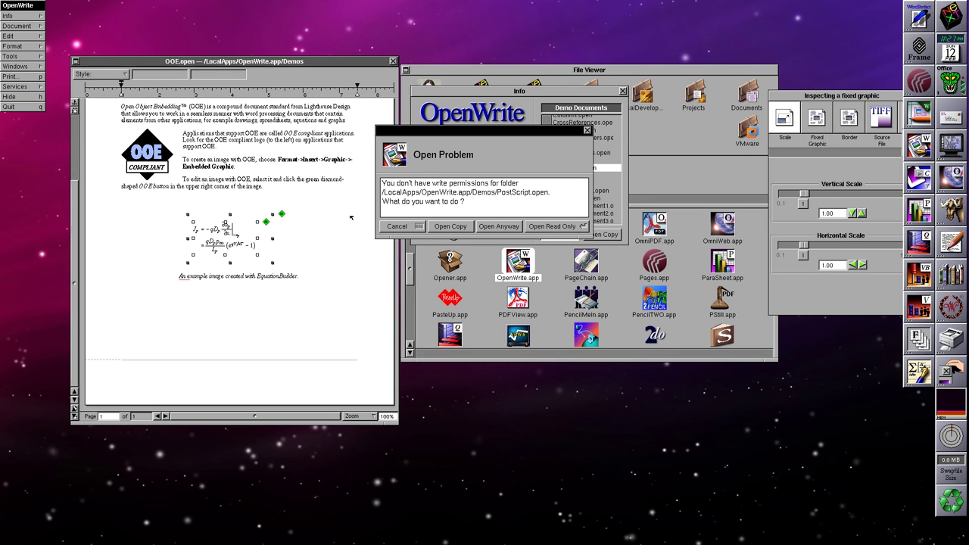
pyautogui.click(558, 228)
pyautogui.moveTo(321, 126); pyautogui.dragTo(198, 40)
pyautogui.moveTo(79, 143); pyautogui.dragTo(80, 239)
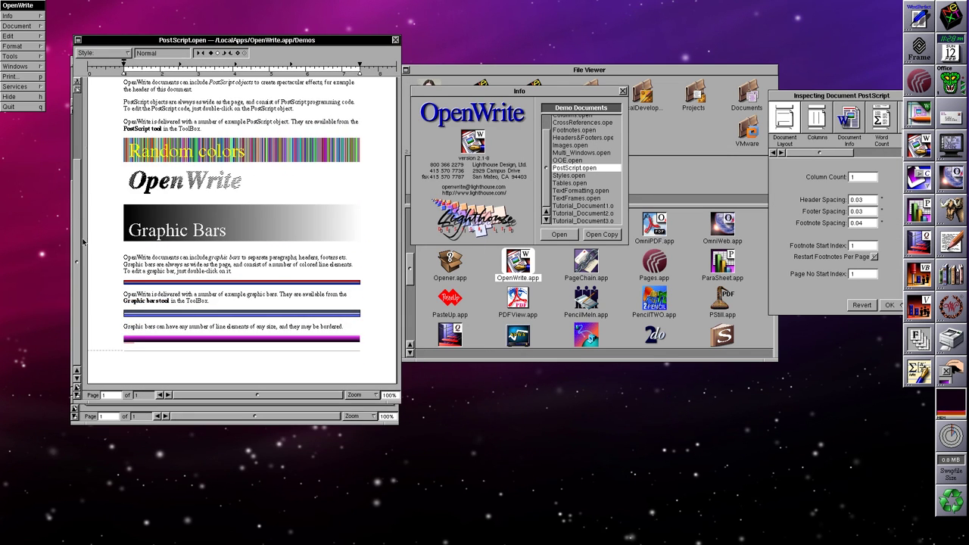
# Open the TextFrames.open demo document read-only, look through it and quit OpenWrite.
pyautogui.doubleClick(566, 198)
pyautogui.click(530, 227)
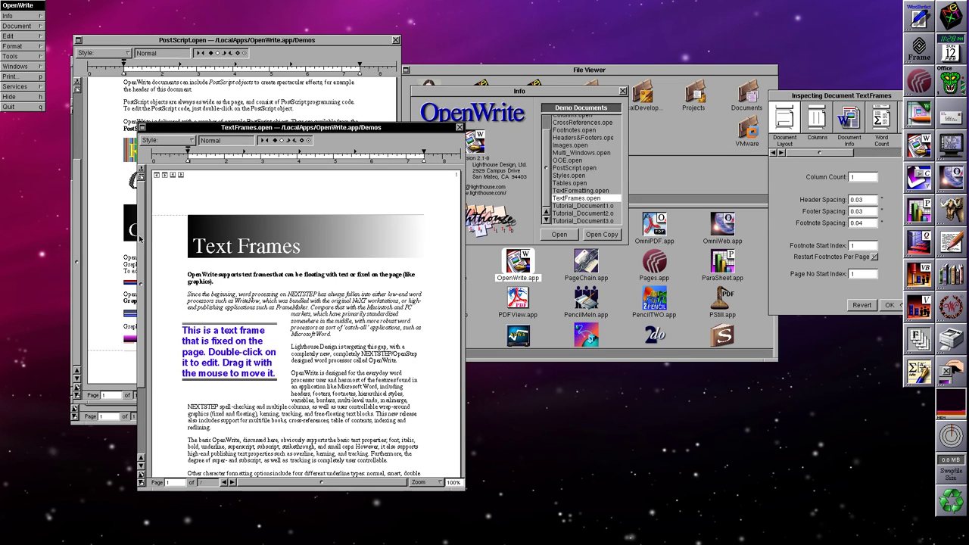
pyautogui.scroll(-3, 138, 346)
pyautogui.scroll(3, 138, 346)
pyautogui.hotkey('alt', 'q')
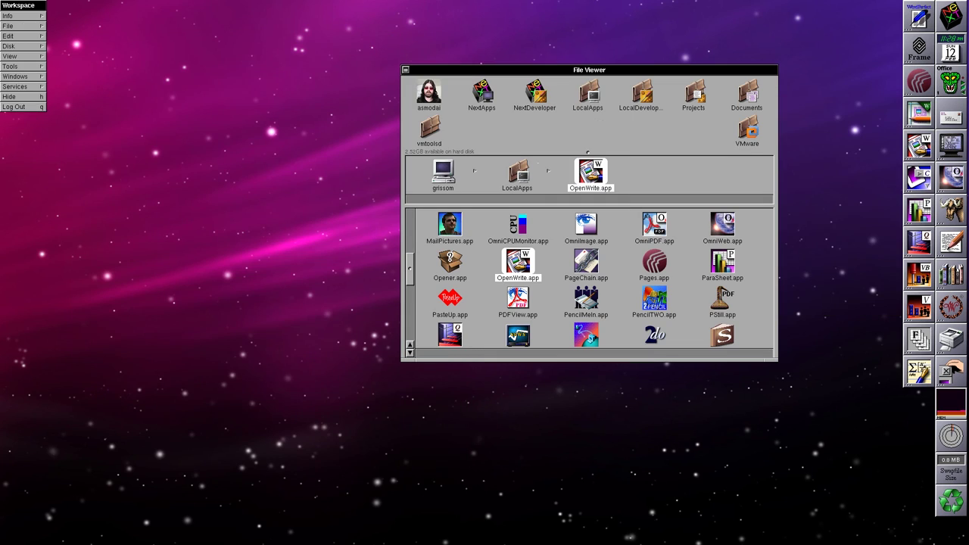
# Launch ParaSheet.app from the LocalApps folder.
pyautogui.doubleClick(713, 255)
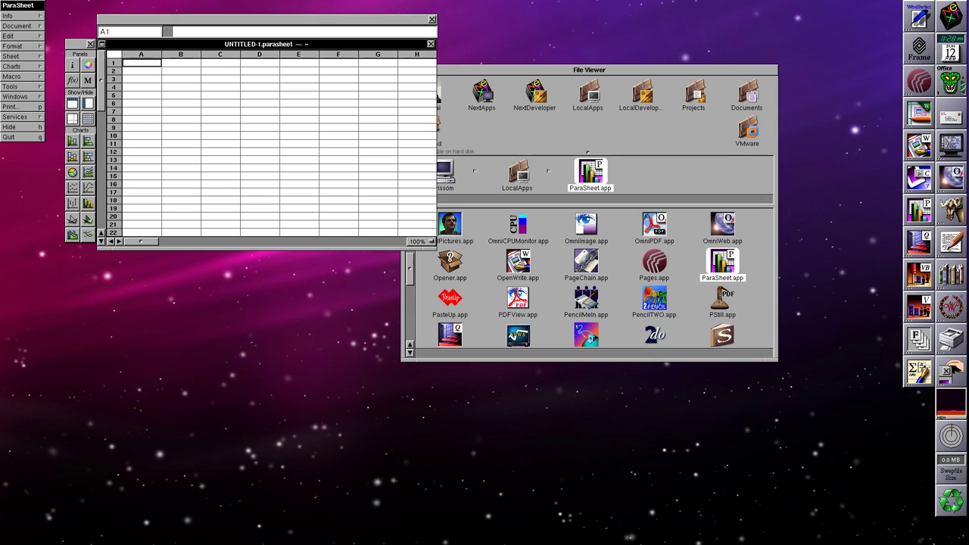
# View ParaSheet's version information and open its Samples folder.
pyautogui.click(17, 18)
pyautogui.click(68, 15)
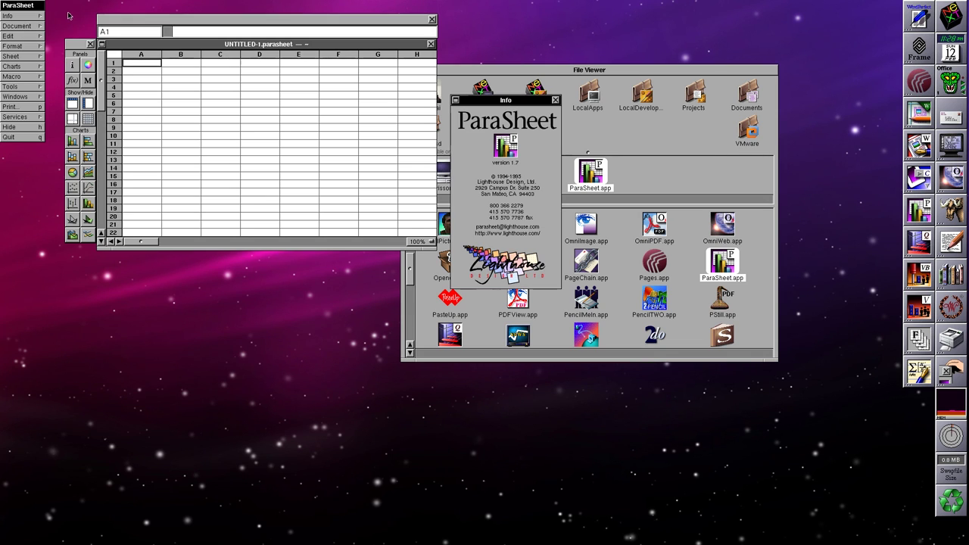
pyautogui.moveTo(37, 16); pyautogui.dragTo(67, 56)
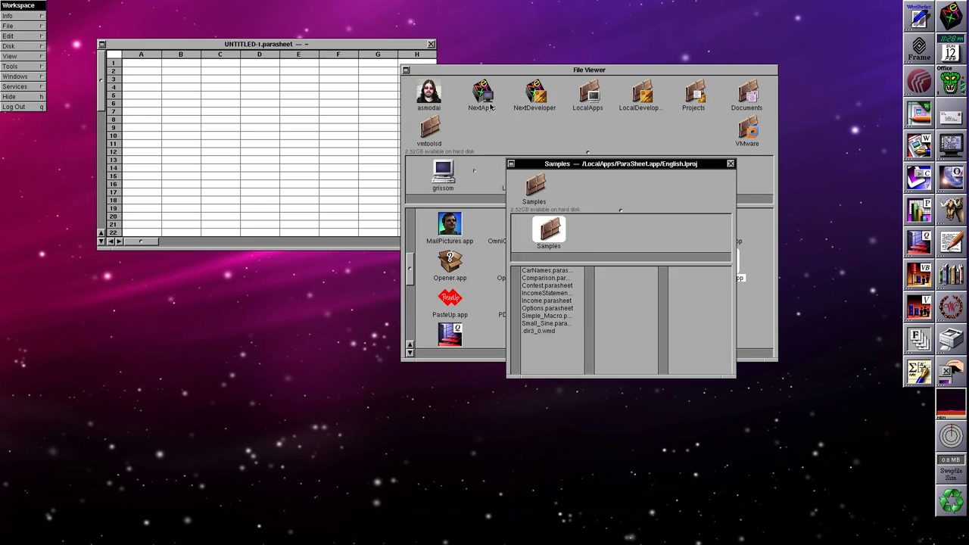
# Open the Income.parasheet sample, move its window up the screen and close the untitled spreadsheet.
pyautogui.doubleClick(552, 303)
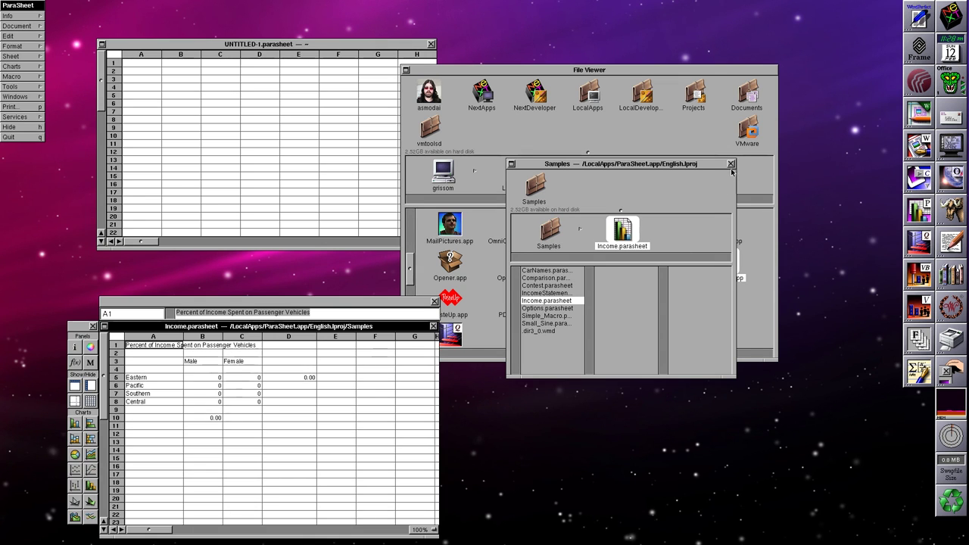
pyautogui.moveTo(317, 326); pyautogui.dragTo(312, 223)
pyautogui.click(431, 45)
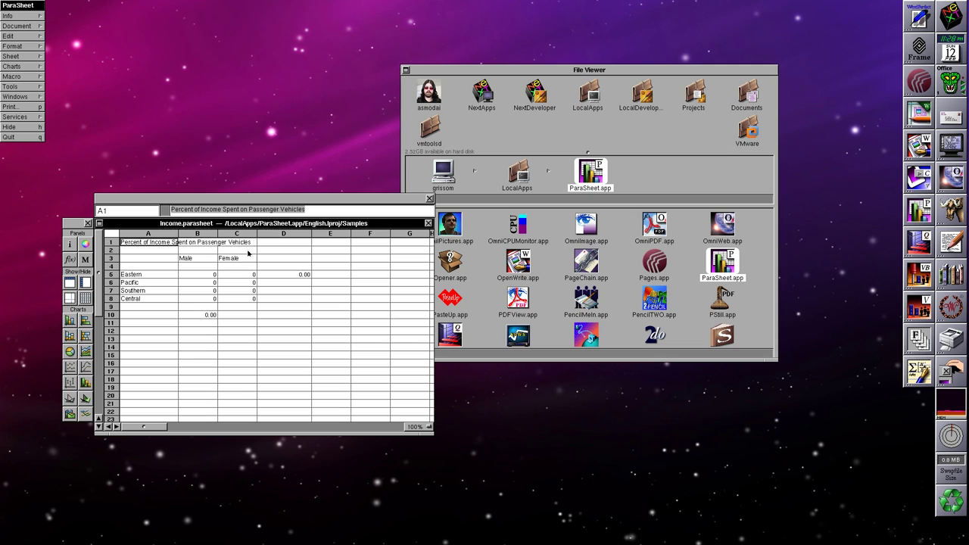
# Fill the average formula in D5 down through D8 of the Income sheet.
pyautogui.click(299, 275)
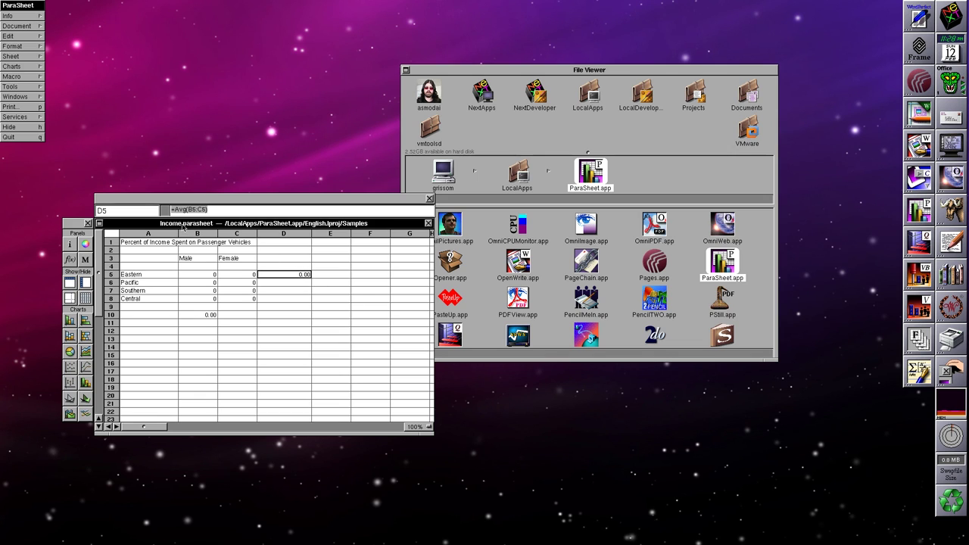
pyautogui.moveTo(284, 273); pyautogui.dragTo(282, 301)
pyautogui.click(21, 46)
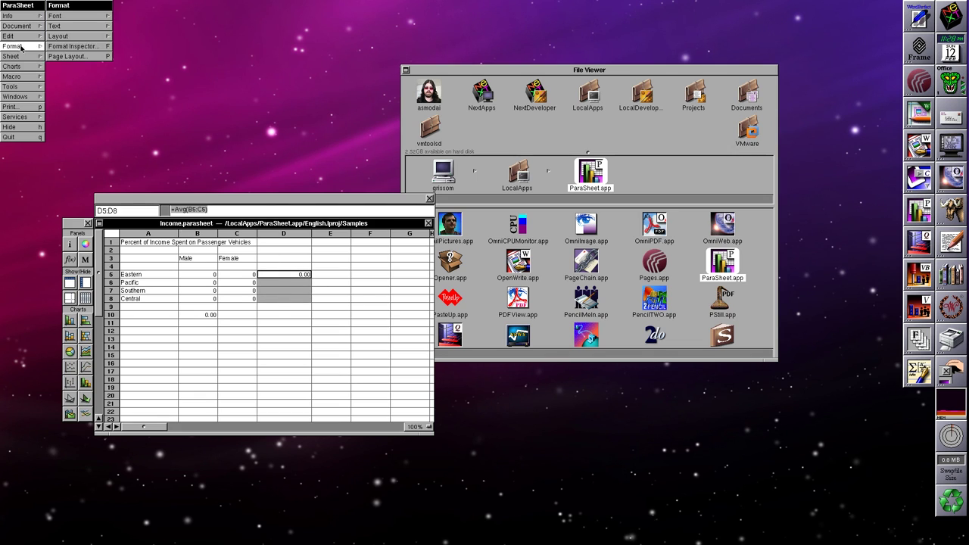
pyautogui.click(76, 46)
pyautogui.click(142, 28)
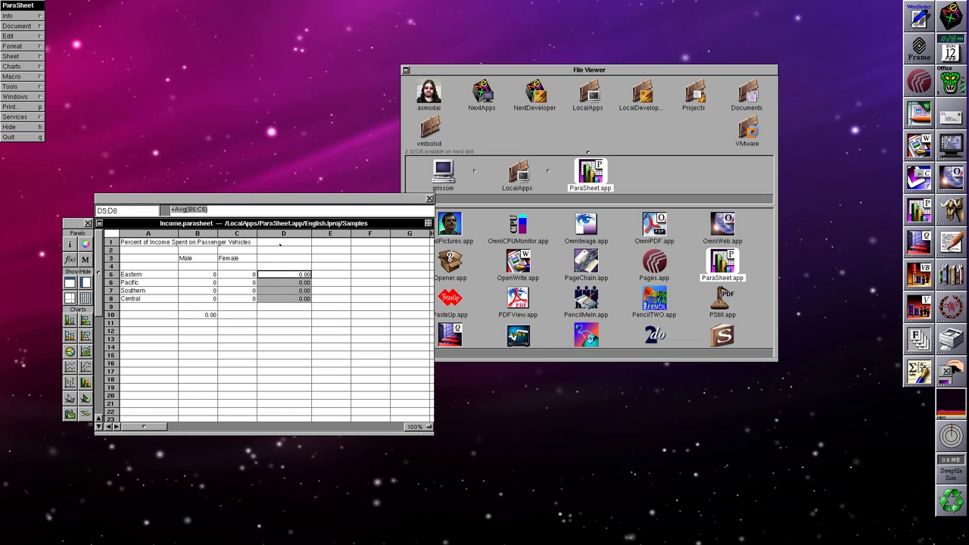
pyautogui.click(315, 315)
# Fill the average formula in B10 right through D10.
pyautogui.click(212, 314)
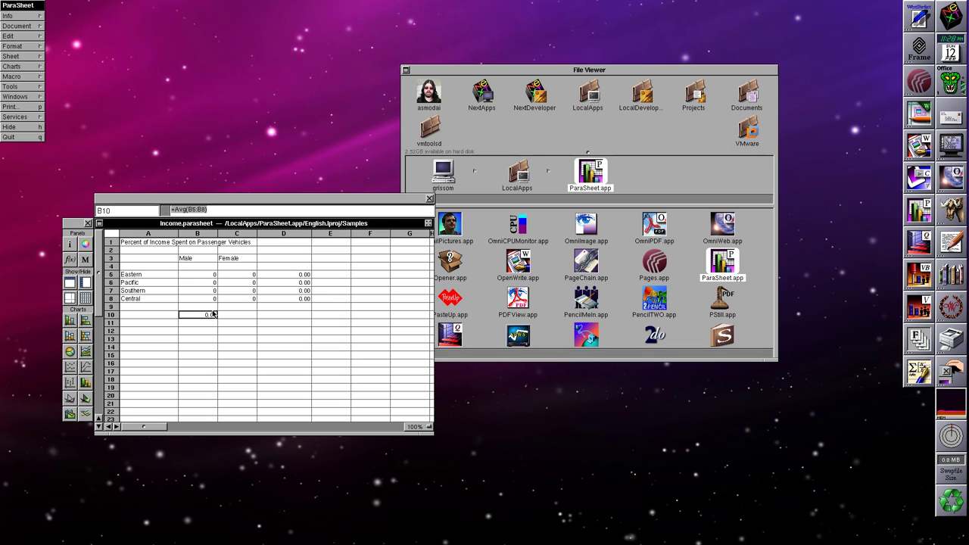
pyautogui.moveTo(213, 314); pyautogui.dragTo(297, 316)
pyautogui.click(29, 57)
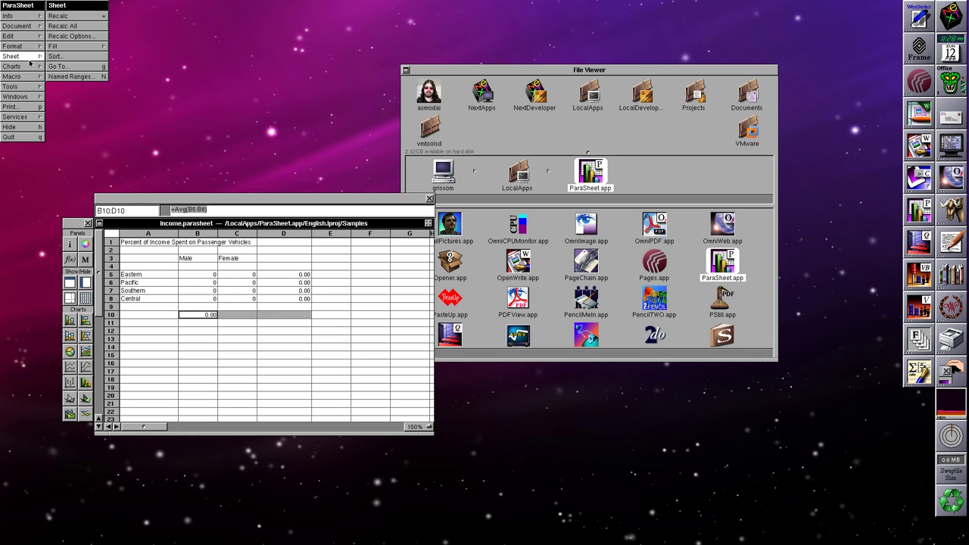
pyautogui.click(71, 46)
pyautogui.click(149, 25)
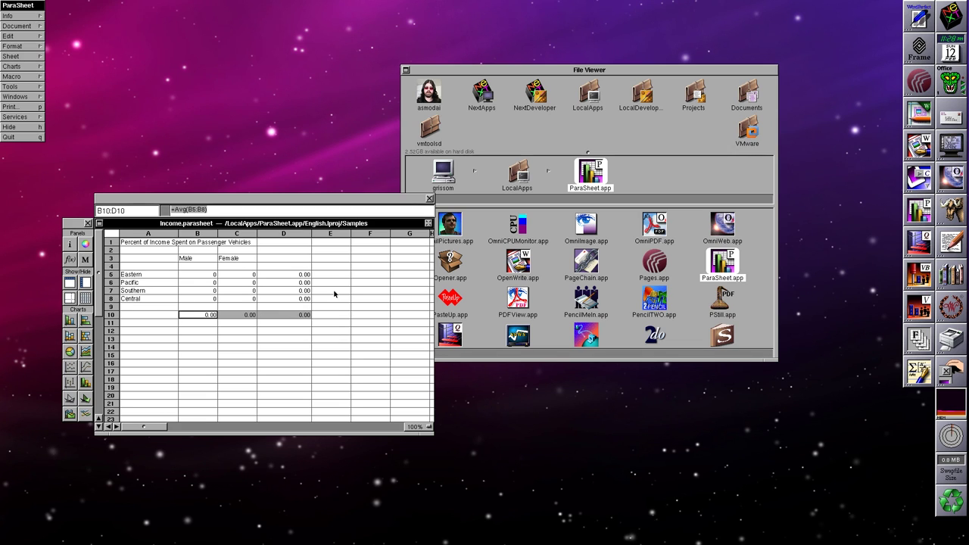
pyautogui.click(369, 307)
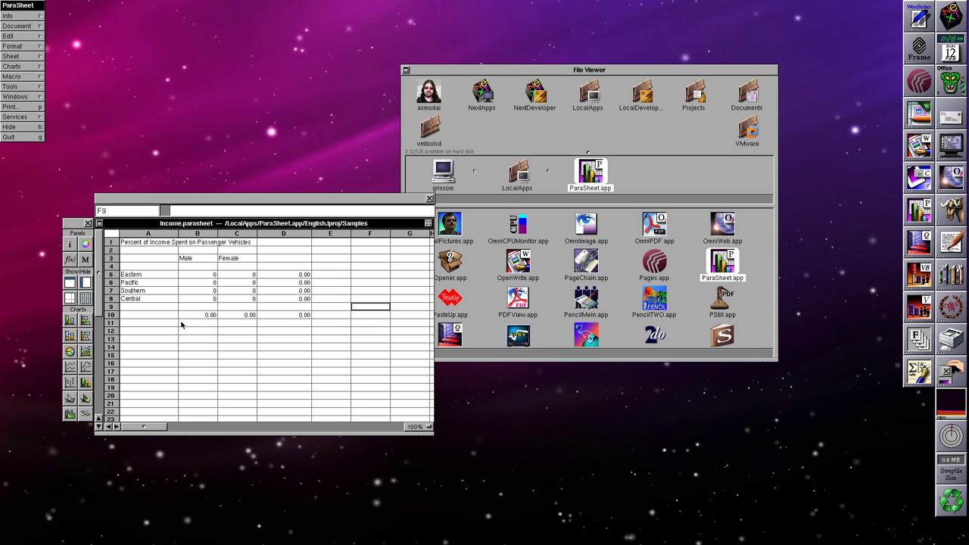
# Create a chart from the cells B5:D8 and place it below the row 10 averages.
pyautogui.moveTo(183, 274); pyautogui.dragTo(303, 299)
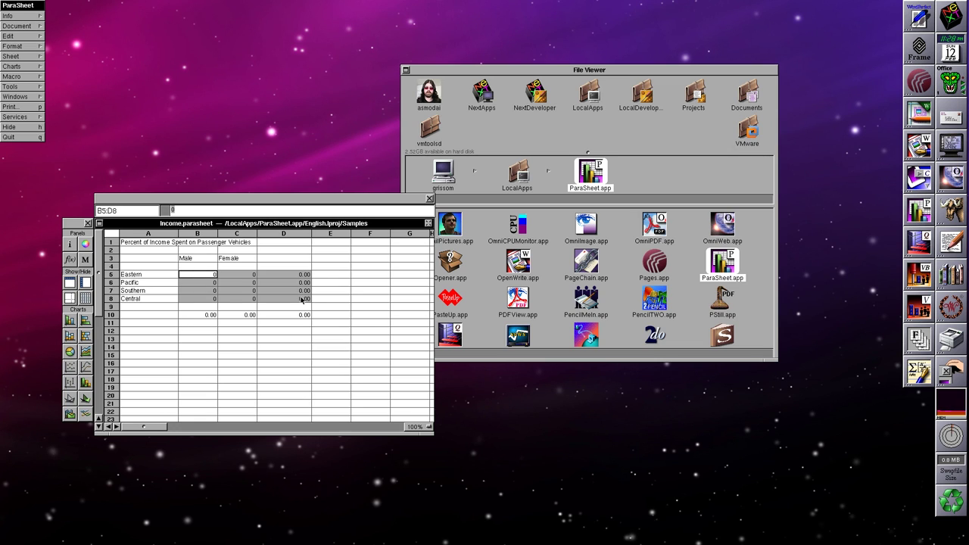
pyautogui.click(66, 337)
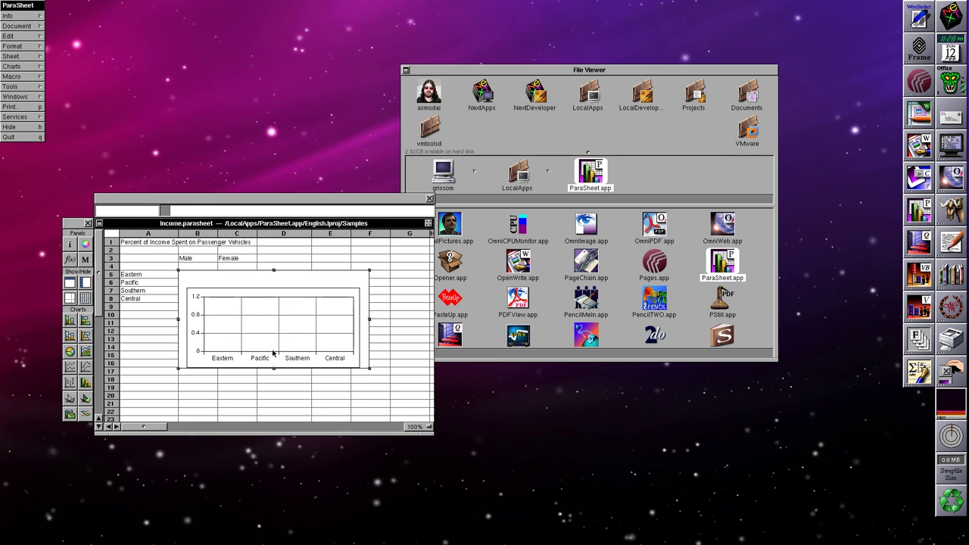
pyautogui.moveTo(273, 353); pyautogui.dragTo(286, 398)
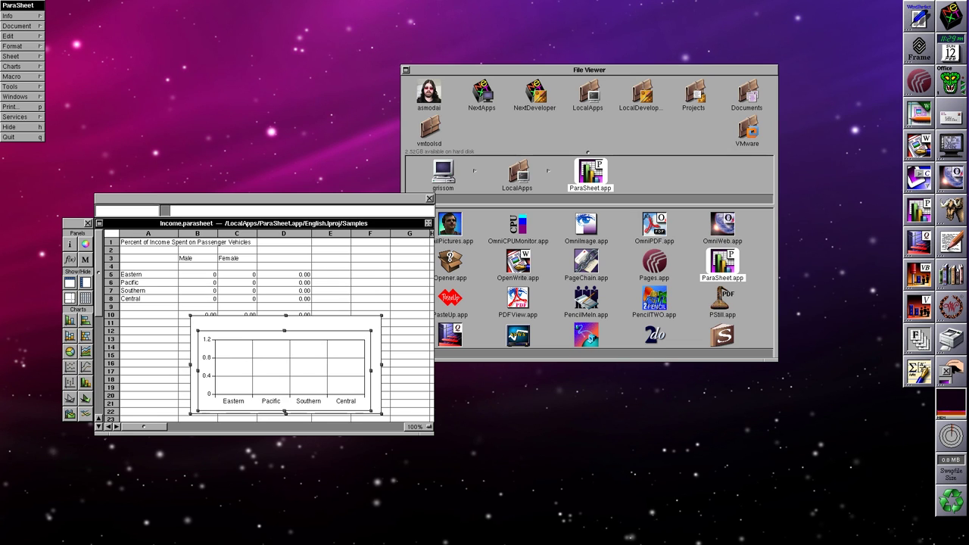
pyautogui.moveTo(341, 316)
pyautogui.mouseDown()
pyautogui.moveTo(341, 331)
pyautogui.moveTo(341, 321)
pyautogui.mouseUp()
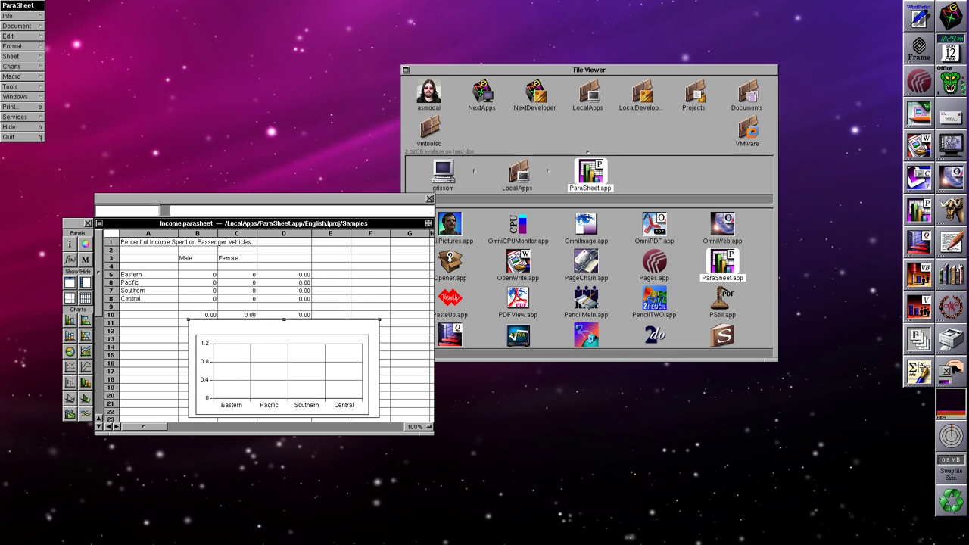
pyautogui.click(363, 292)
# Quit ParaSheet without saving and launch Quantrix.app from the LocalApps folder.
pyautogui.click(18, 137)
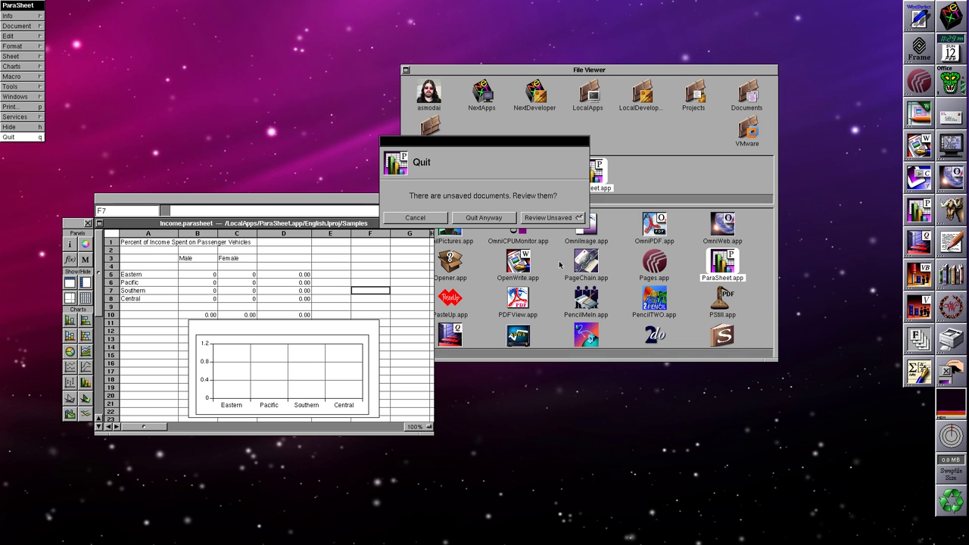
pyautogui.click(491, 220)
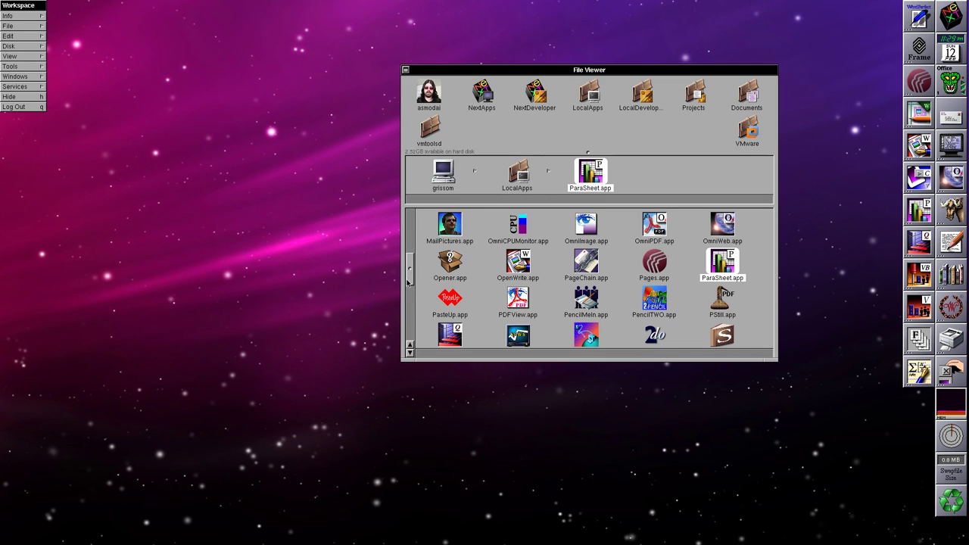
pyautogui.scroll(-3, 583, 280)
pyautogui.doubleClick(447, 260)
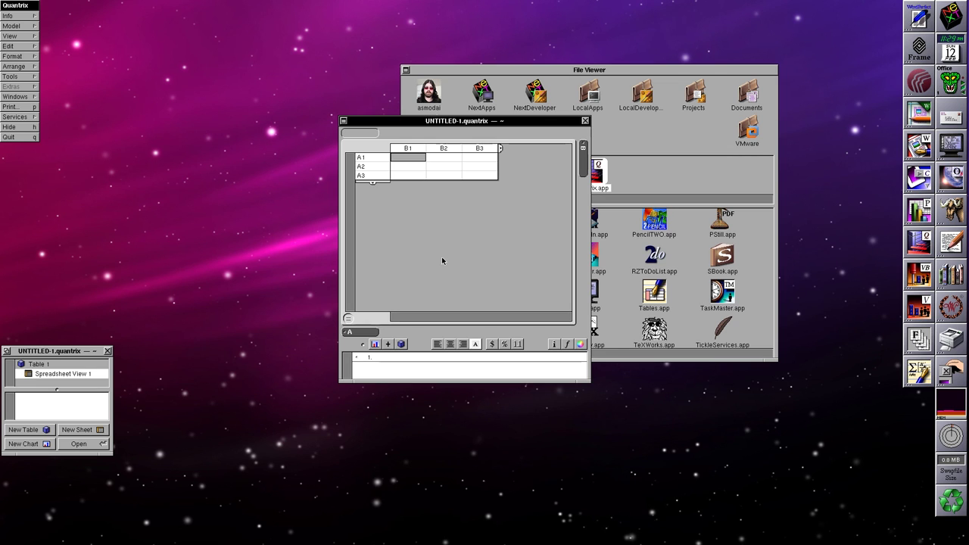
# Close the untitled Quantrix model, then view the application's version information and dismiss it.
pyautogui.moveTo(427, 121); pyautogui.dragTo(201, 60)
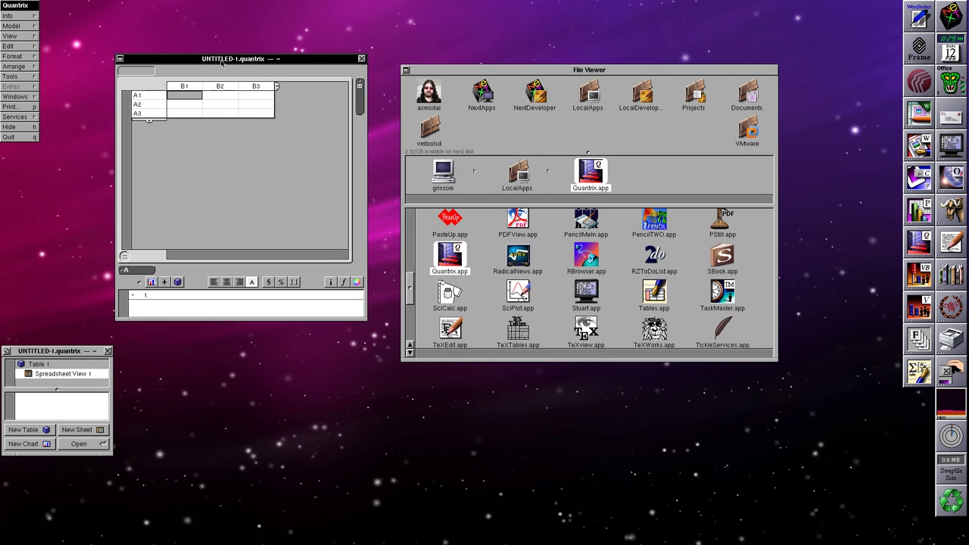
pyautogui.click(362, 59)
pyautogui.click(10, 15)
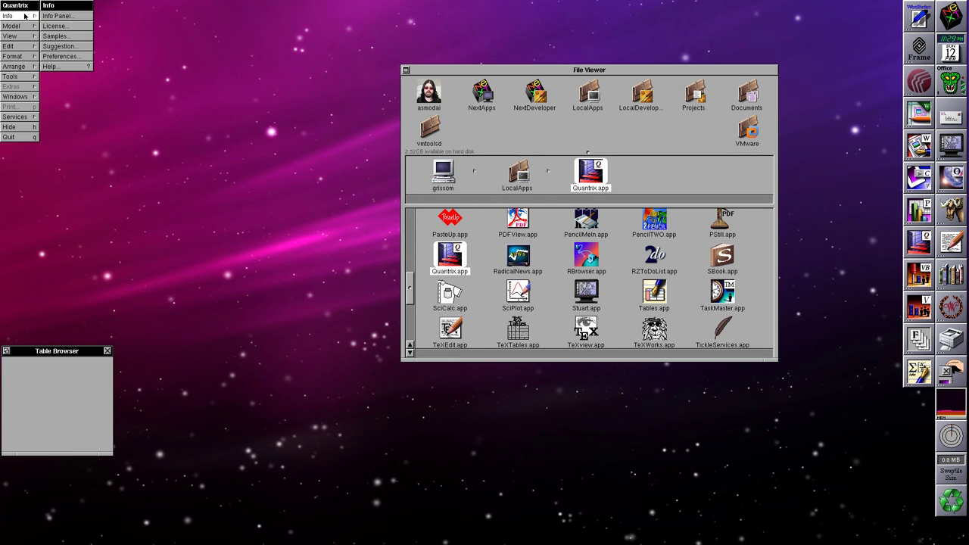
pyautogui.click(59, 16)
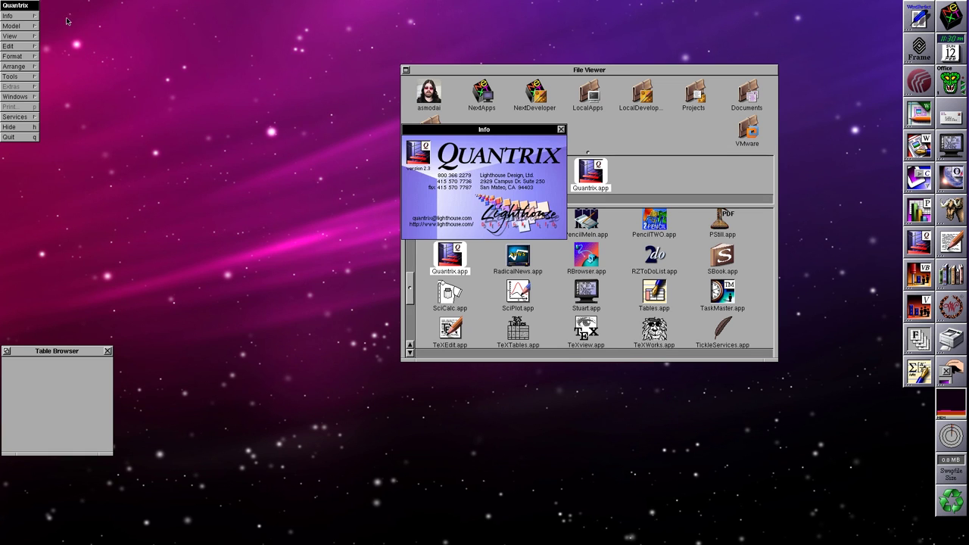
pyautogui.click(560, 131)
# Open Quantrix's Samples folder beside the File Viewer, view the PersonalBudget.quantrix model and close it.
pyautogui.click(11, 16)
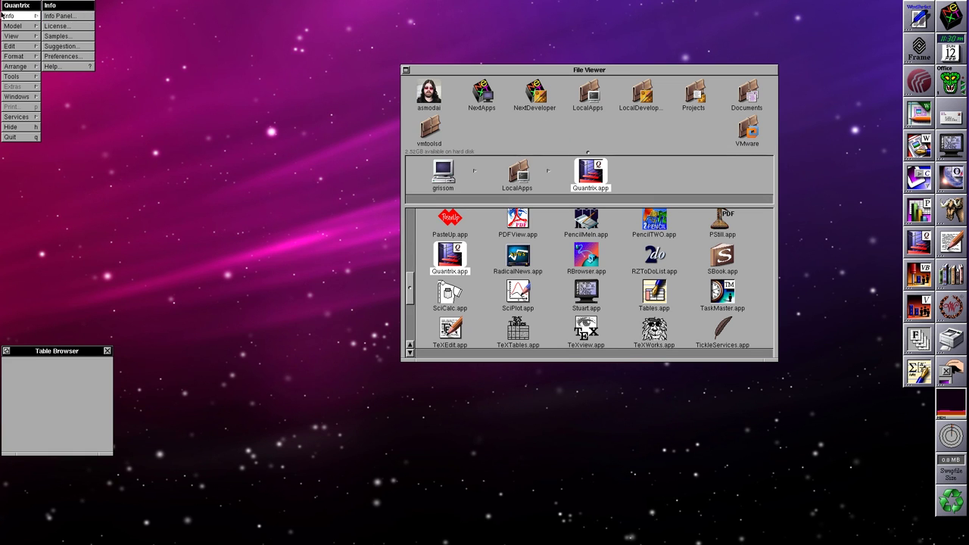
pyautogui.click(59, 36)
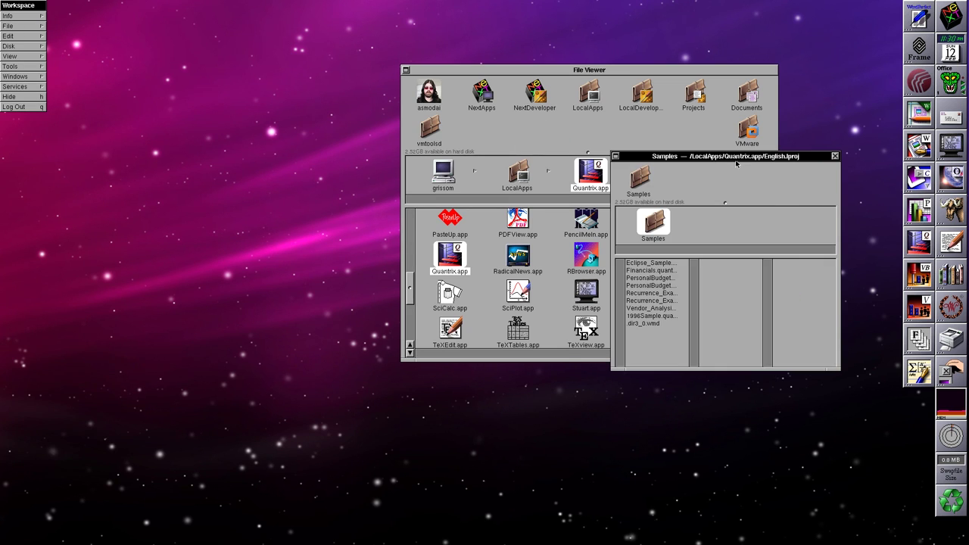
pyautogui.moveTo(736, 162); pyautogui.dragTo(278, 78)
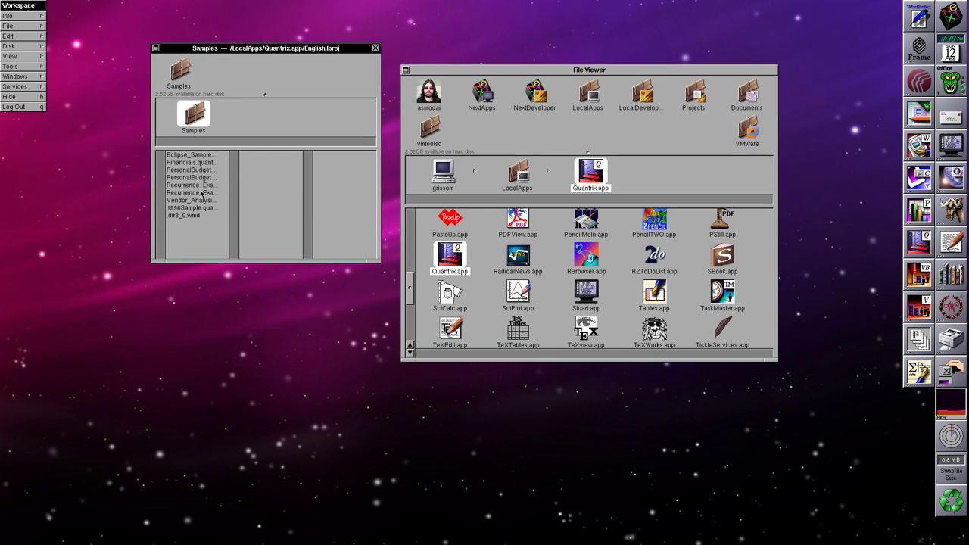
pyautogui.doubleClick(194, 177)
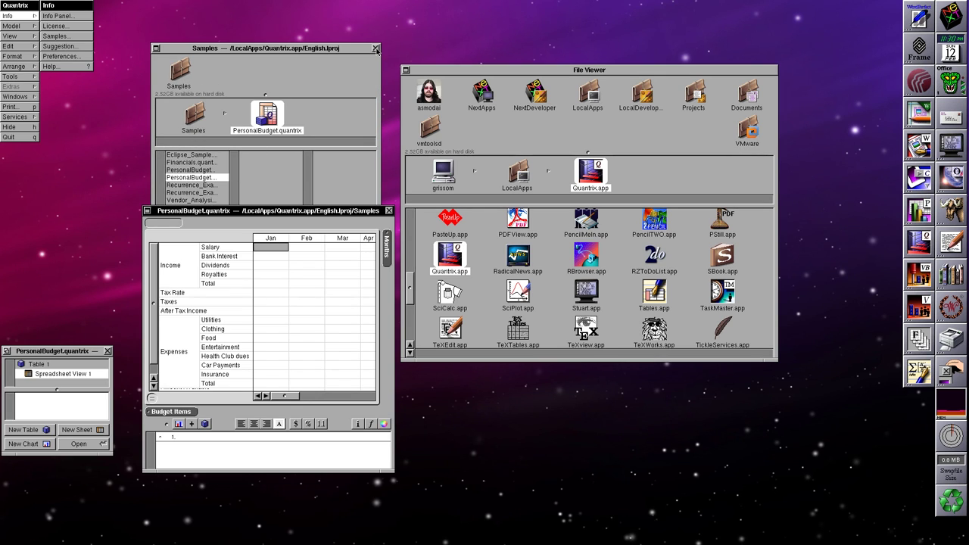
pyautogui.hotkey('alt', 'w')
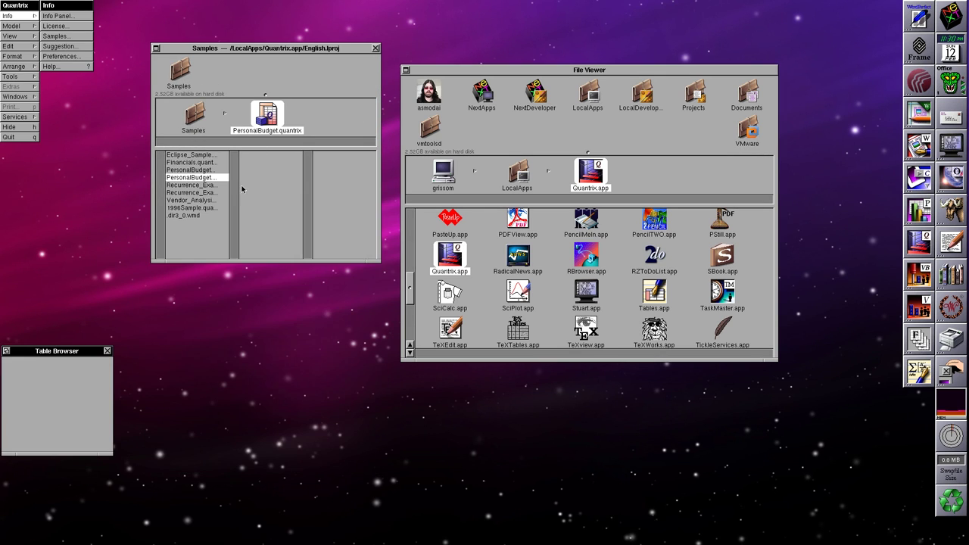
# Open the Vendor_Analysis.quantrix sample, close the Samples folder and arrange the By Territory and Revenue Chart windows side by side.
pyautogui.doubleClick(173, 200)
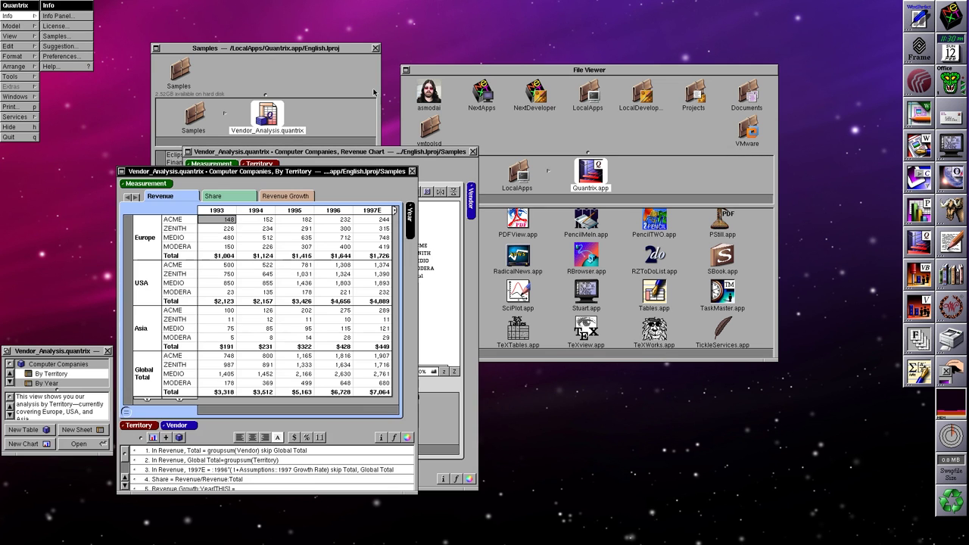
pyautogui.click(375, 48)
pyautogui.moveTo(411, 155); pyautogui.dragTo(754, 169)
pyautogui.moveTo(356, 171); pyautogui.dragTo(344, 52)
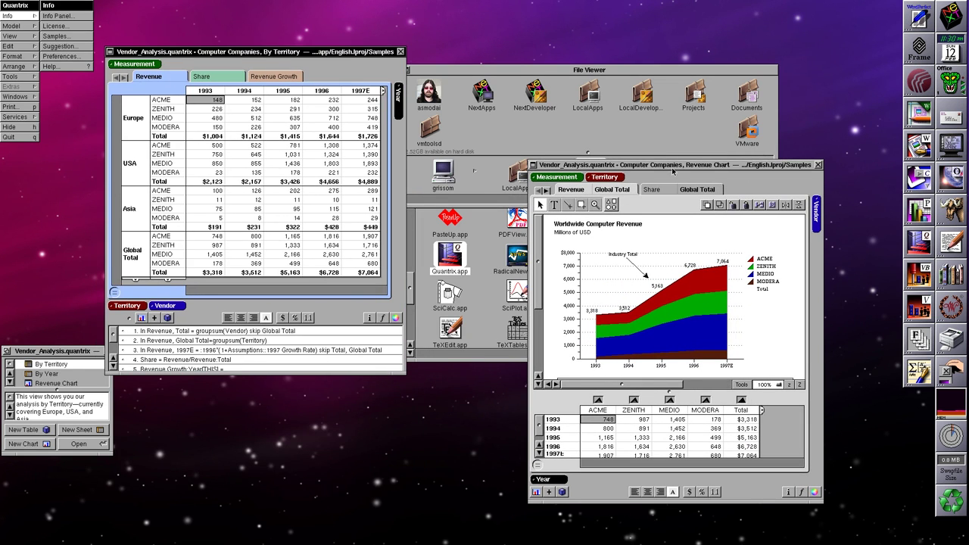
pyautogui.moveTo(672, 172); pyautogui.dragTo(664, 103)
# Pivot the By Territory table to Vendor pages, Measurement and Year rows and Territory columns, and swap Year with Vendor in the Revenue Chart.
pyautogui.moveTo(166, 305)
pyautogui.mouseDown()
pyautogui.moveTo(222, 219)
pyautogui.moveTo(130, 65)
pyautogui.moveTo(183, 302)
pyautogui.mouseUp()
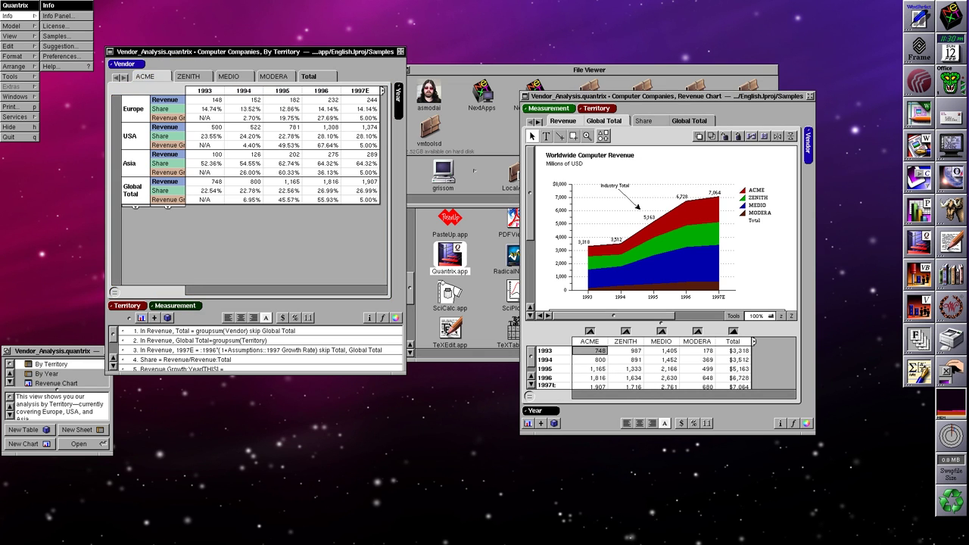
pyautogui.moveTo(535, 410)
pyautogui.mouseDown()
pyautogui.moveTo(793, 161)
pyautogui.moveTo(807, 179)
pyautogui.moveTo(601, 362)
pyautogui.moveTo(535, 402)
pyautogui.mouseUp()
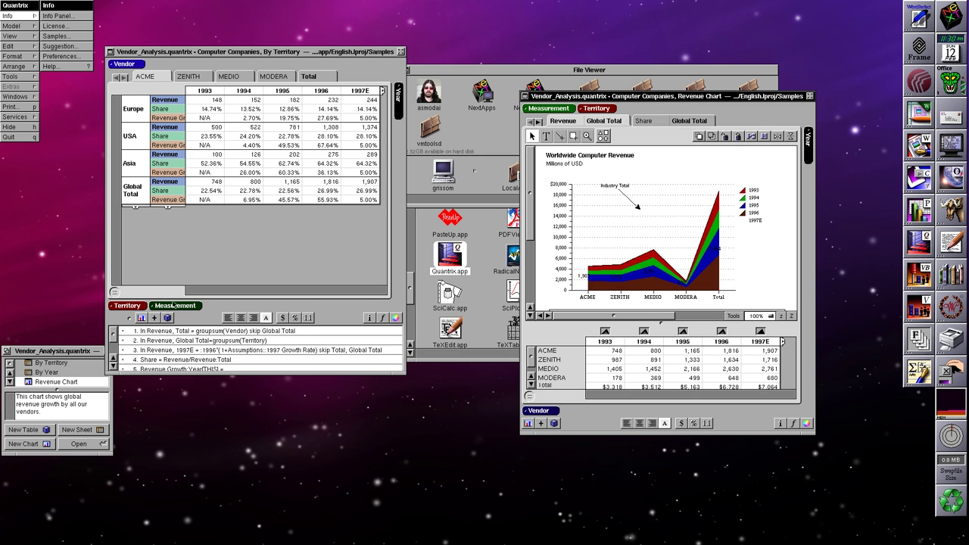
pyautogui.moveTo(135, 307); pyautogui.dragTo(398, 125)
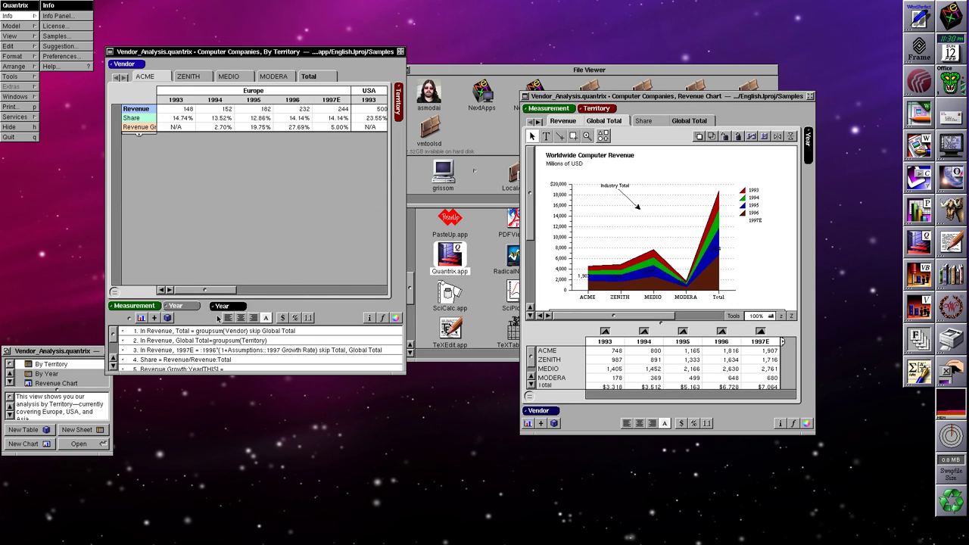
pyautogui.moveTo(218, 318); pyautogui.dragTo(186, 316)
# Rearrange the Revenue Chart's categories so Vendor is on the pages, Measurement on the rows, and Territory and Year on the columns.
pyautogui.click(806, 148)
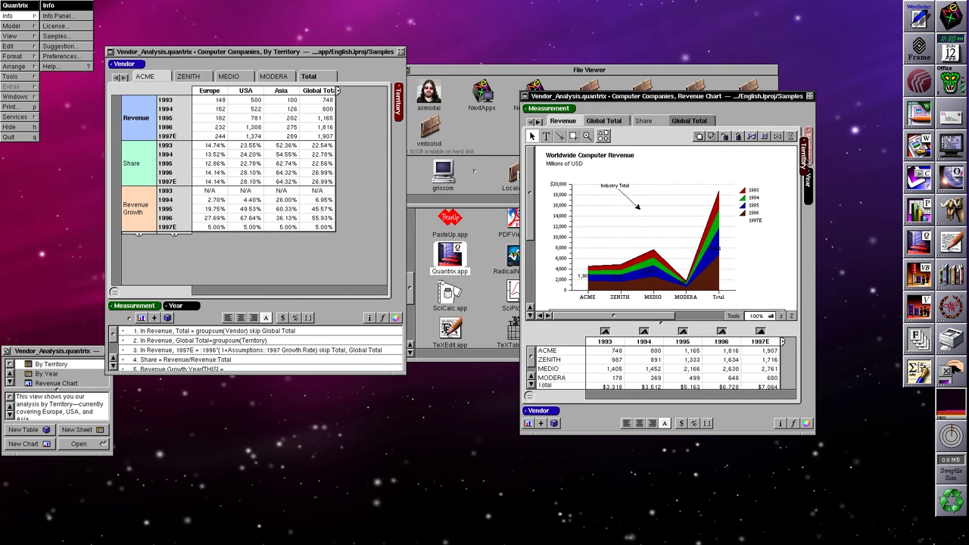
pyautogui.moveTo(807, 178); pyautogui.dragTo(564, 412)
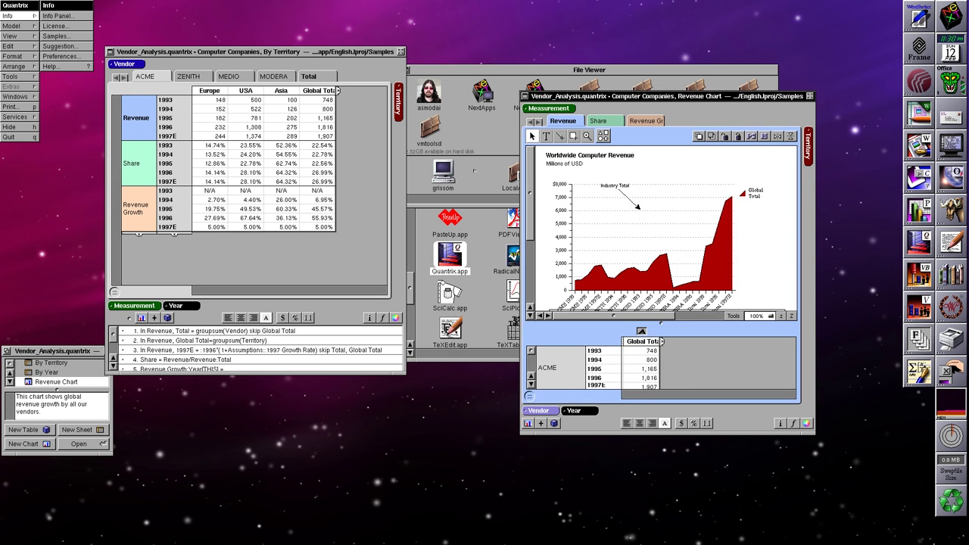
pyautogui.moveTo(549, 108); pyautogui.dragTo(585, 411)
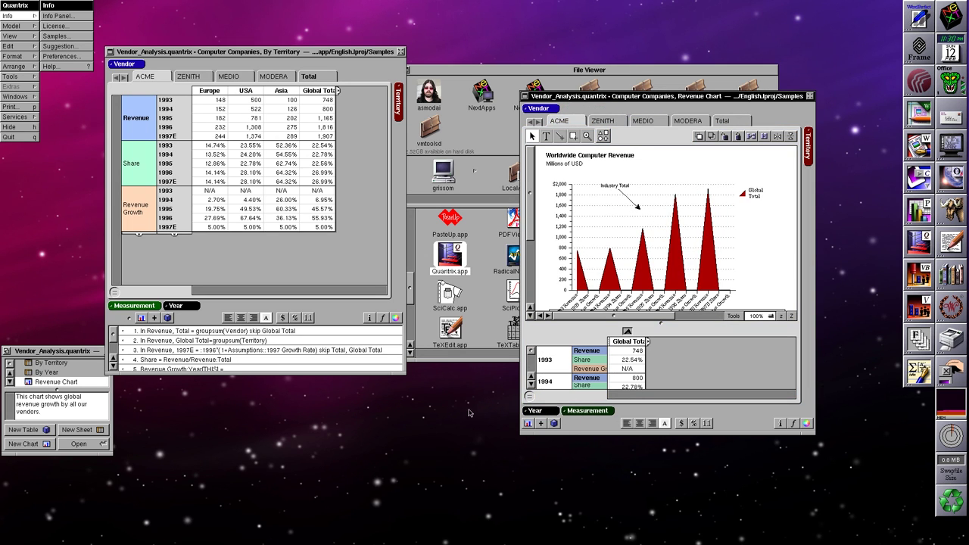
pyautogui.moveTo(547, 414); pyautogui.dragTo(808, 182)
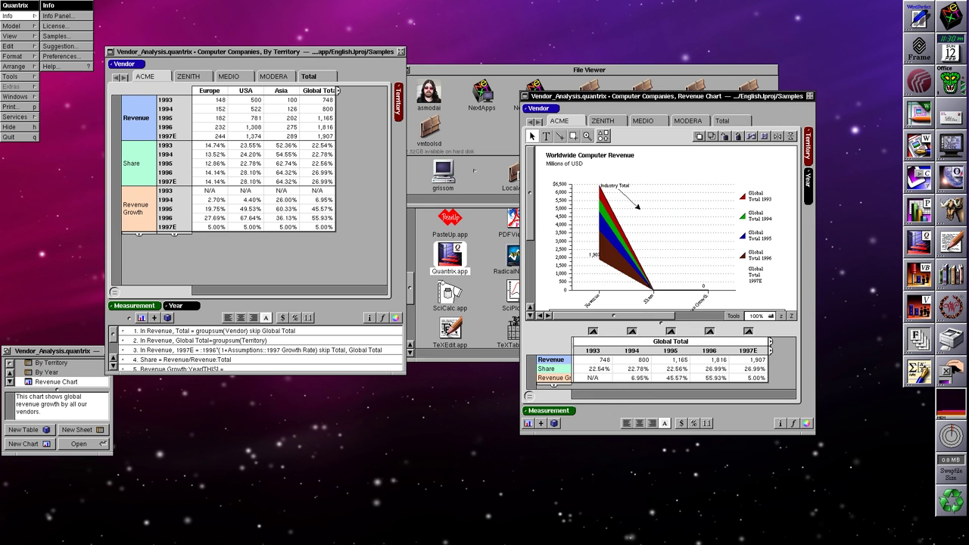
# Move the Measurement category to the columns beside Territory in the By Territory table, and quit Quantrix without reviewing unsaved documents.
pyautogui.moveTo(136, 306); pyautogui.dragTo(396, 147)
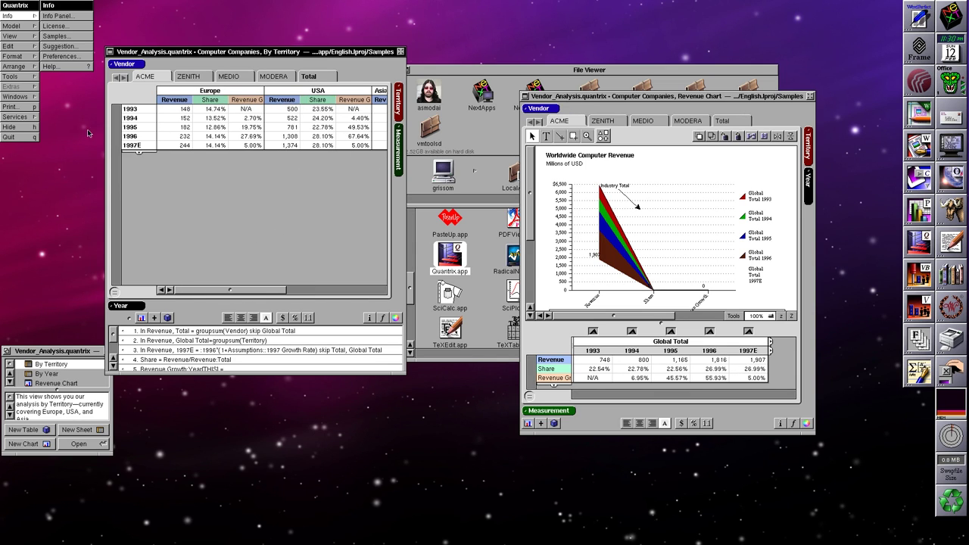
pyautogui.click(10, 136)
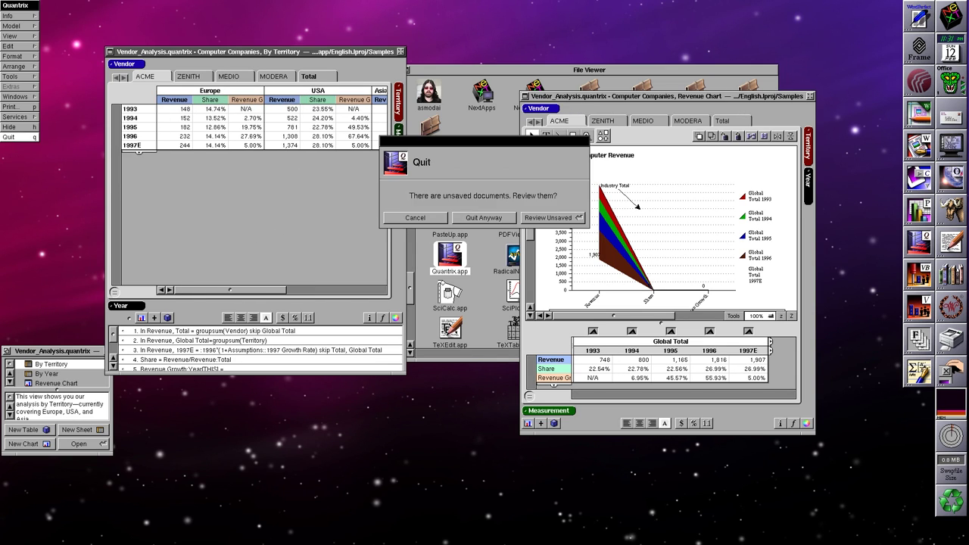
pyautogui.click(478, 218)
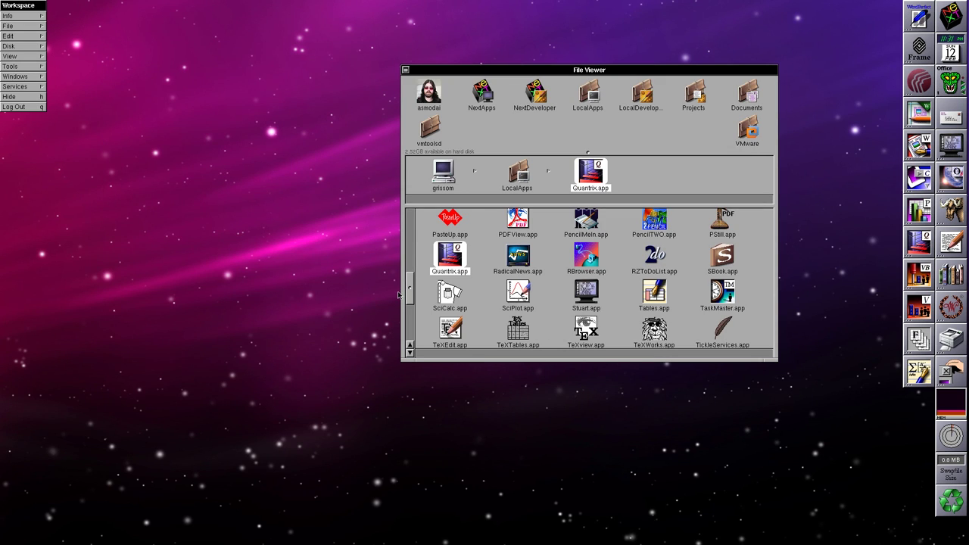
# Launch TaskMaster from LocalApps and open the Build_A_Boat2.taskmaster project from its samples.
pyautogui.doubleClick(723, 294)
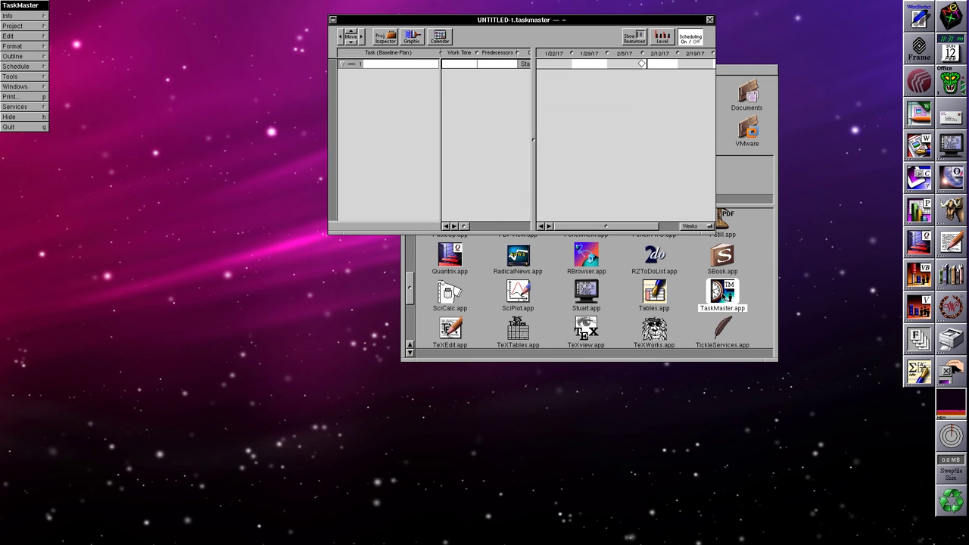
pyautogui.click(37, 16)
pyautogui.click(64, 36)
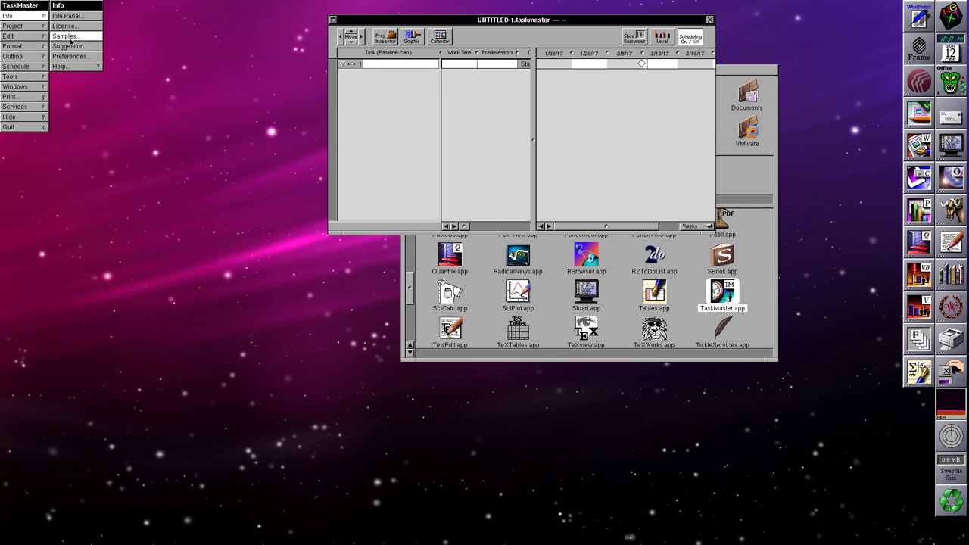
pyautogui.click(624, 283)
pyautogui.doubleClick(625, 284)
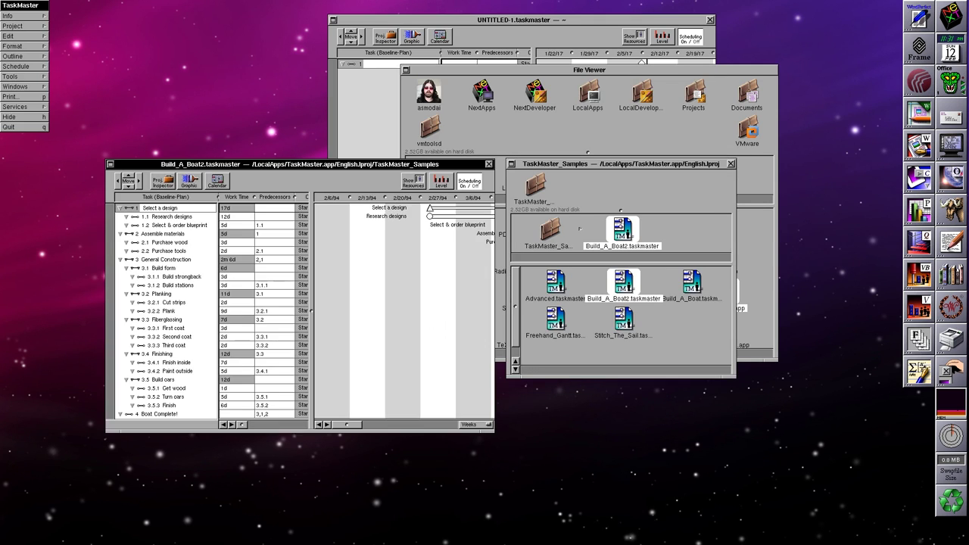
# Close the TaskMaster_Samples folder and the untitled project, and enlarge the Build_A_Boat2 window to fill most of the screen.
pyautogui.click(731, 165)
pyautogui.click(710, 20)
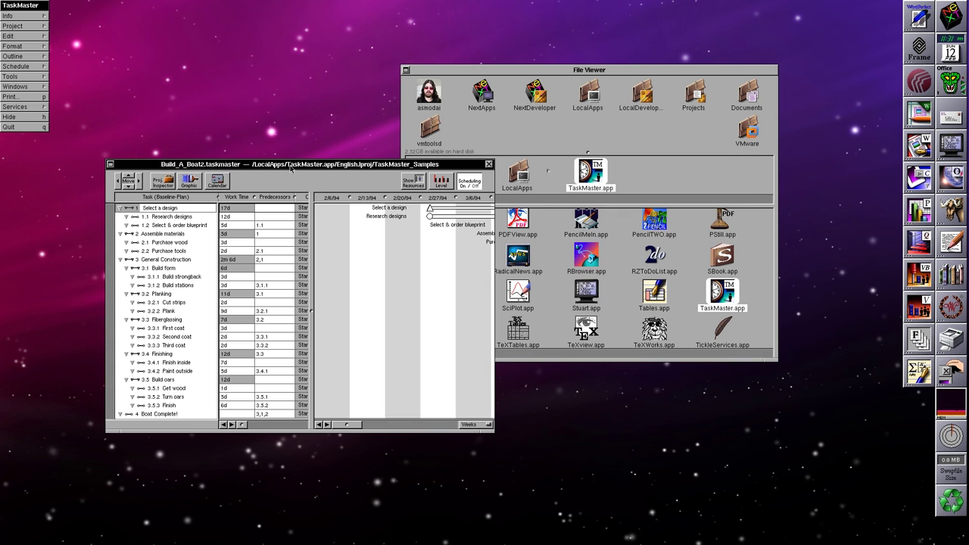
pyautogui.moveTo(488, 429); pyautogui.dragTo(868, 490)
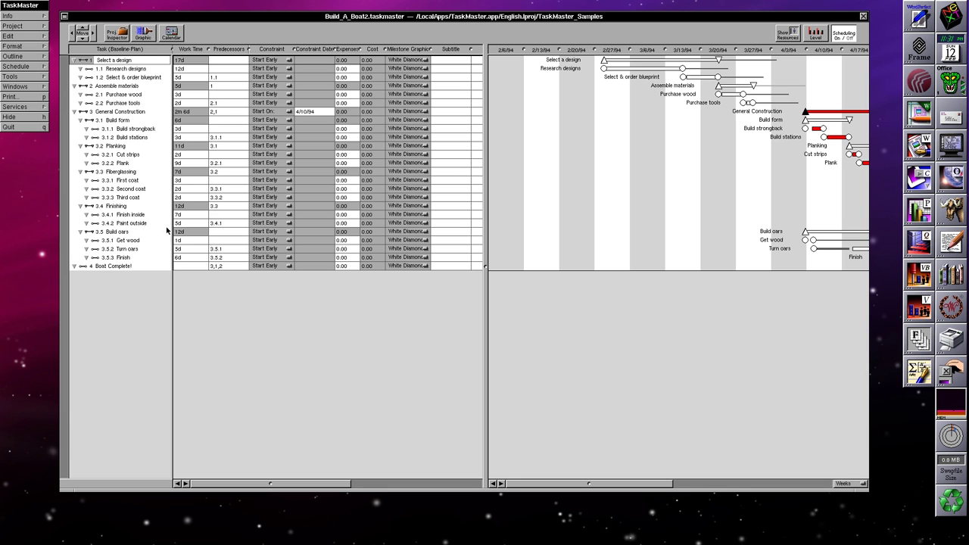
# View the remaining task columns of the Build_A_Boat2 project and hide TaskMaster.
pyautogui.moveTo(591, 485); pyautogui.dragTo(542, 497)
pyautogui.moveTo(329, 488); pyautogui.dragTo(510, 487)
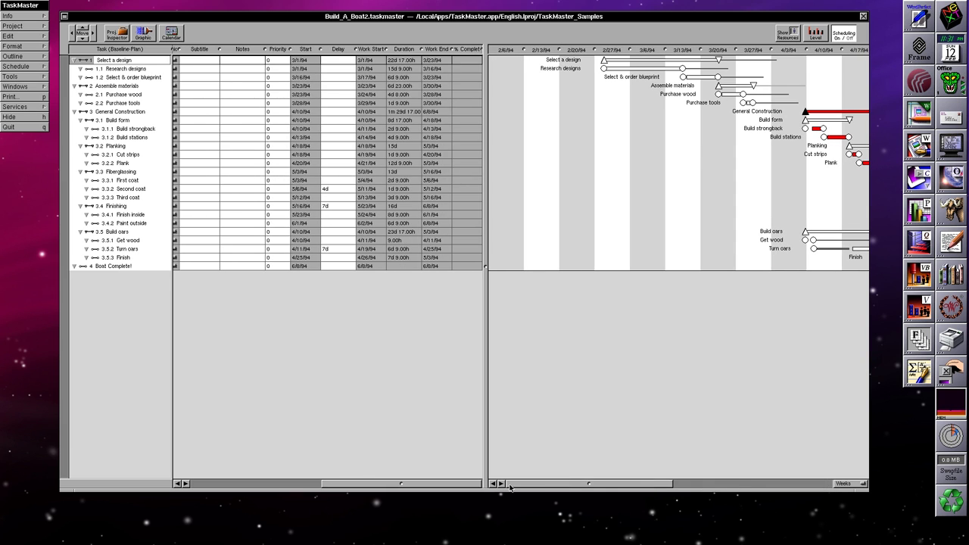
pyautogui.hotkey('alt', 'h')
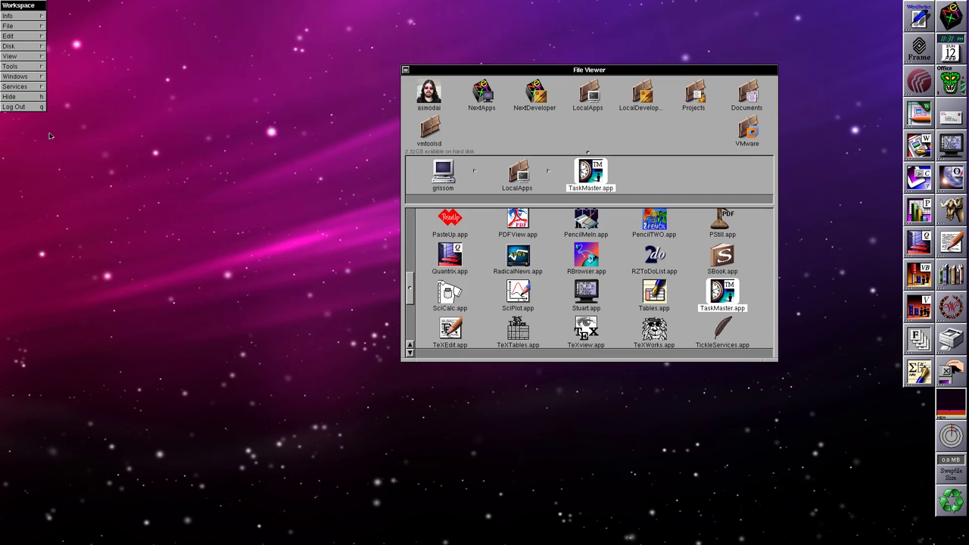
# Launch VarioData from LocalApps and browse to the root LocalApps folder for a database to open.
pyautogui.scroll(-2, 410, 297)
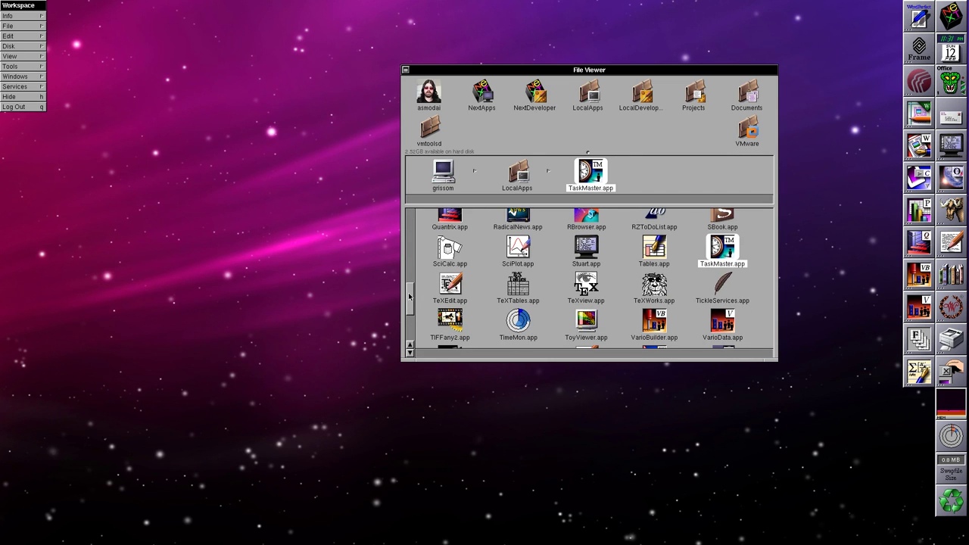
pyautogui.scroll(-1, 410, 300)
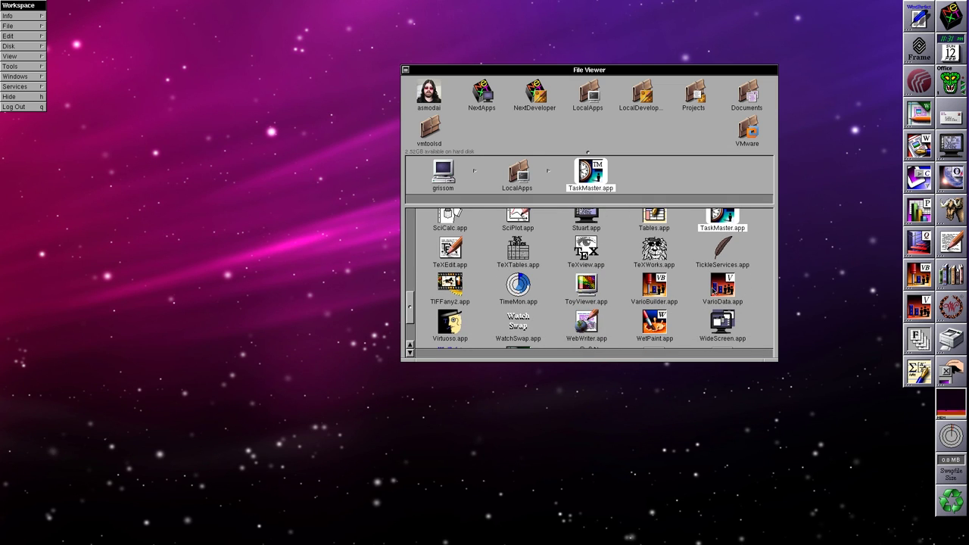
pyautogui.doubleClick(722, 288)
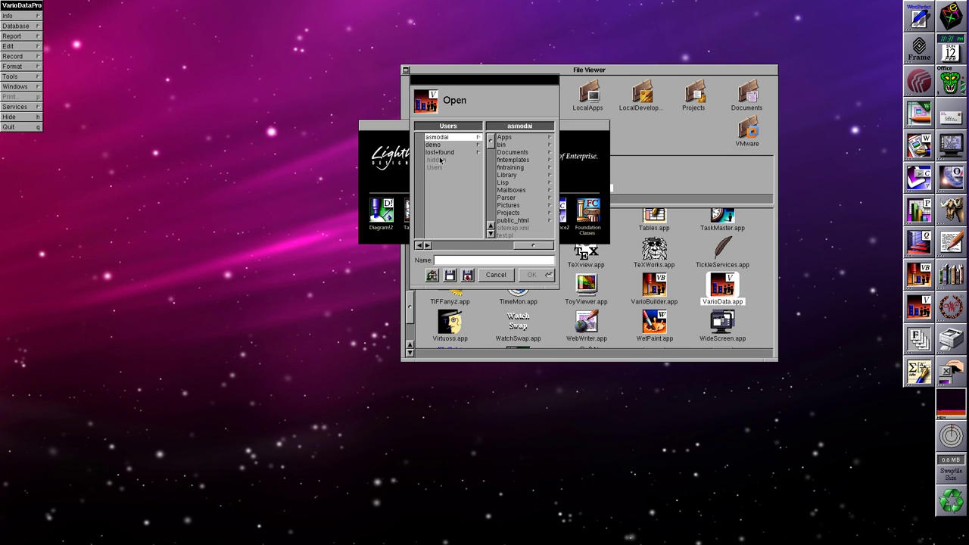
pyautogui.moveTo(524, 245); pyautogui.dragTo(409, 239)
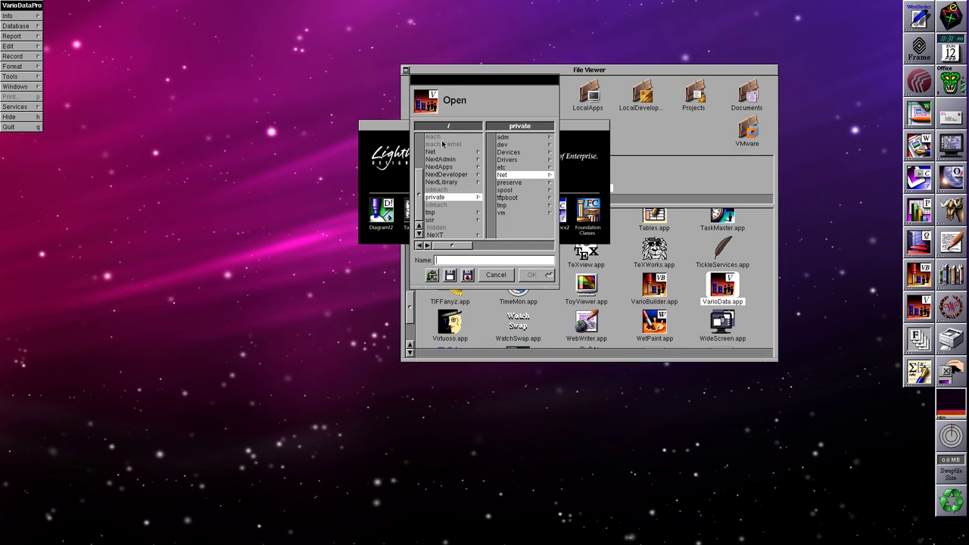
pyautogui.moveTo(417, 190); pyautogui.dragTo(443, 167)
pyautogui.click(443, 168)
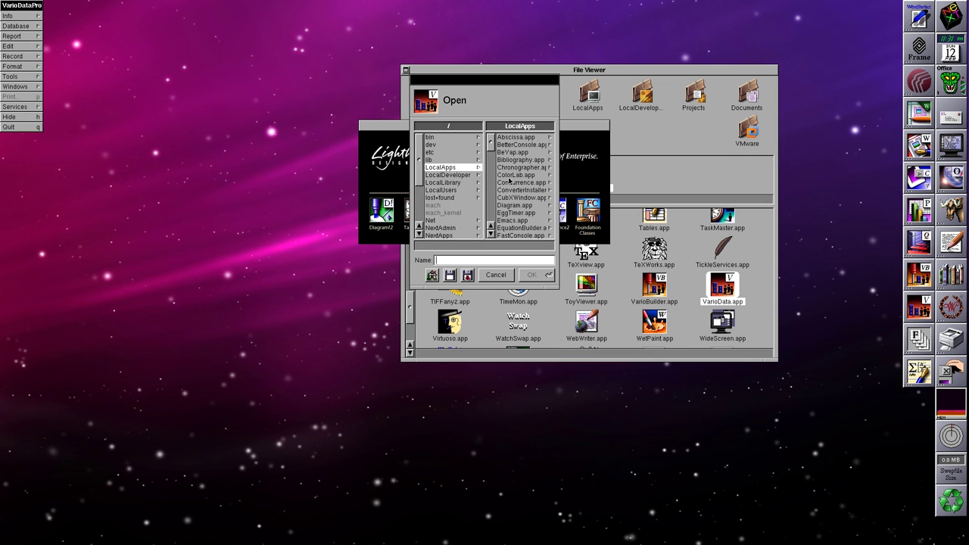
# Open the Bug_Tracker database from the English folder of VarioData.app's Examples.
pyautogui.moveTo(492, 144); pyautogui.dragTo(521, 215)
pyautogui.click(521, 211)
pyautogui.click(515, 146)
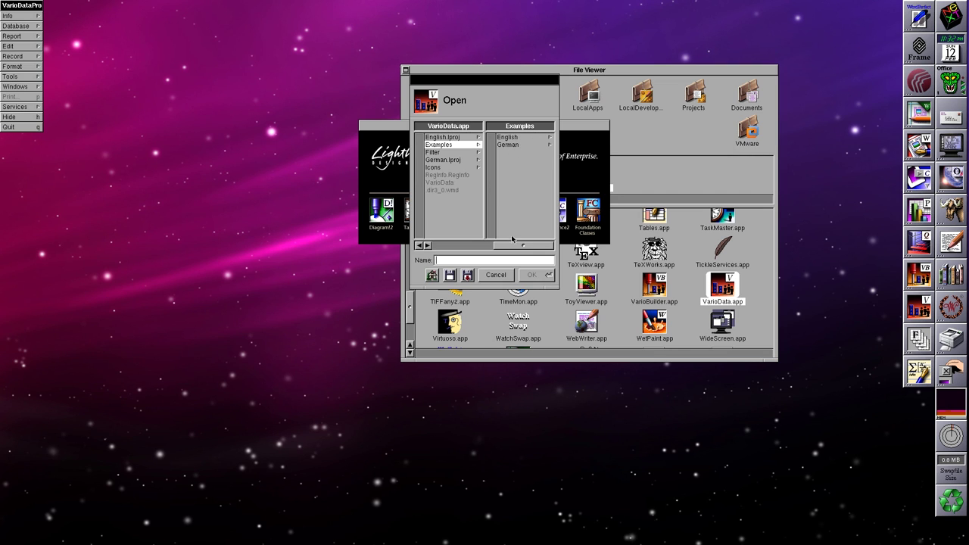
pyautogui.click(518, 137)
pyautogui.click(513, 145)
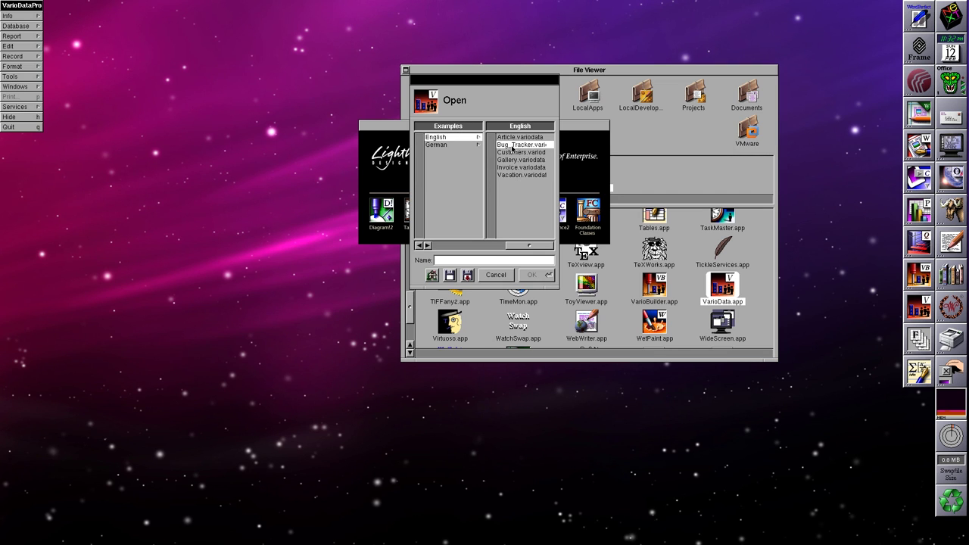
pyautogui.click(534, 274)
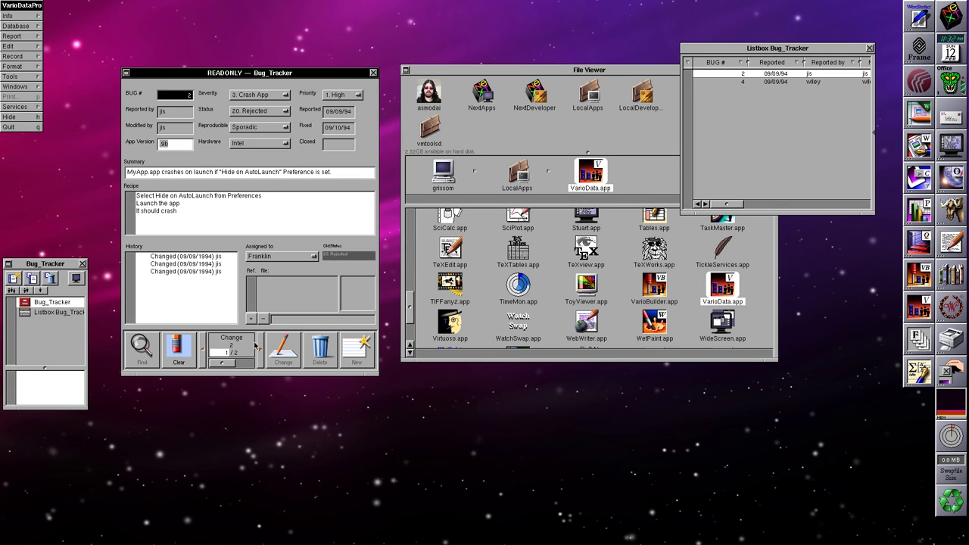
# Step forward and back through the Bug_Tracker records, and quit VarioData.
pyautogui.click(260, 348)
pyautogui.click(205, 349)
pyautogui.moveTo(219, 365)
pyautogui.mouseDown()
pyautogui.moveTo(254, 366)
pyautogui.moveTo(222, 361)
pyautogui.mouseUp()
pyautogui.click(12, 127)
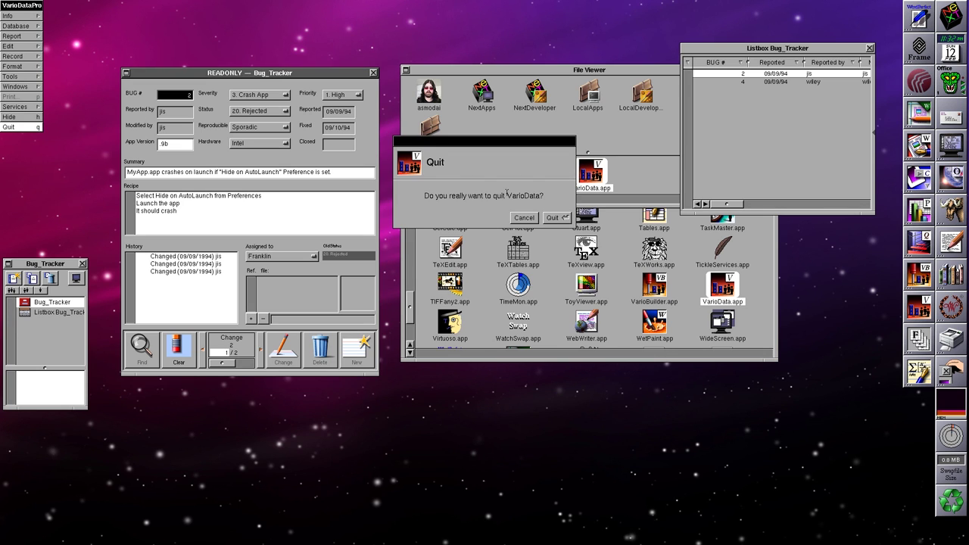
pyautogui.click(553, 217)
# Launch VarioBuilder and replace its untitled form with the Bug_Tracker.variobuild example, placed near the File Viewer.
pyautogui.doubleClick(654, 286)
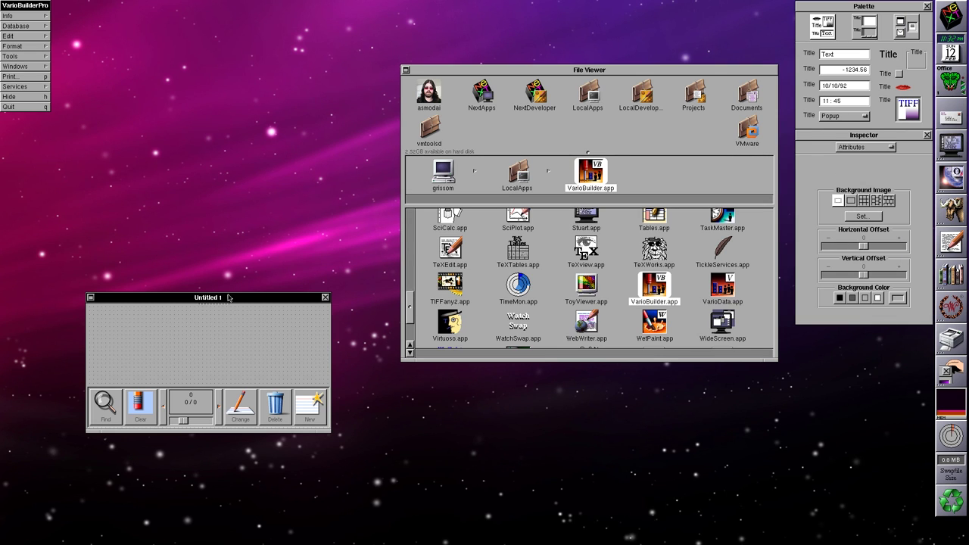
pyautogui.moveTo(195, 301); pyautogui.dragTo(216, 159)
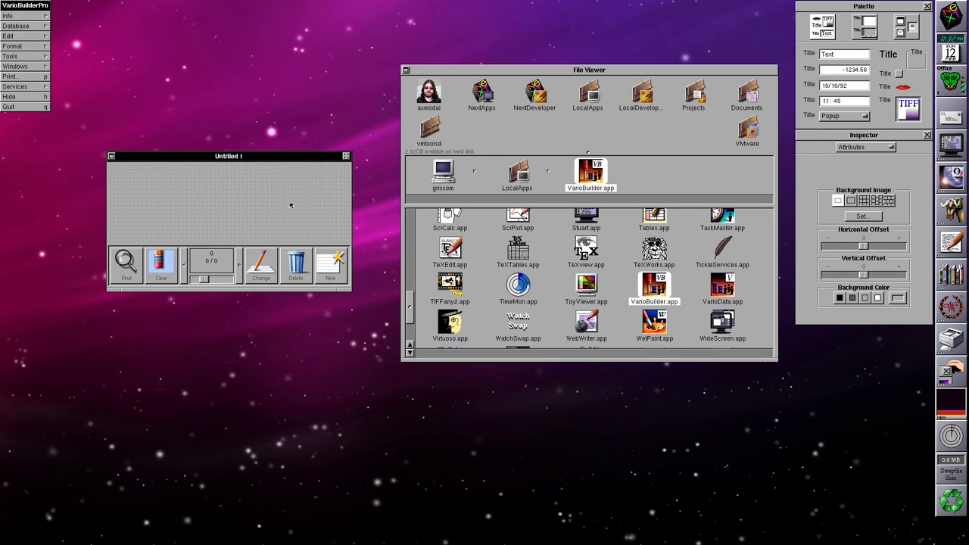
pyautogui.moveTo(33, 16); pyautogui.dragTo(152, 26)
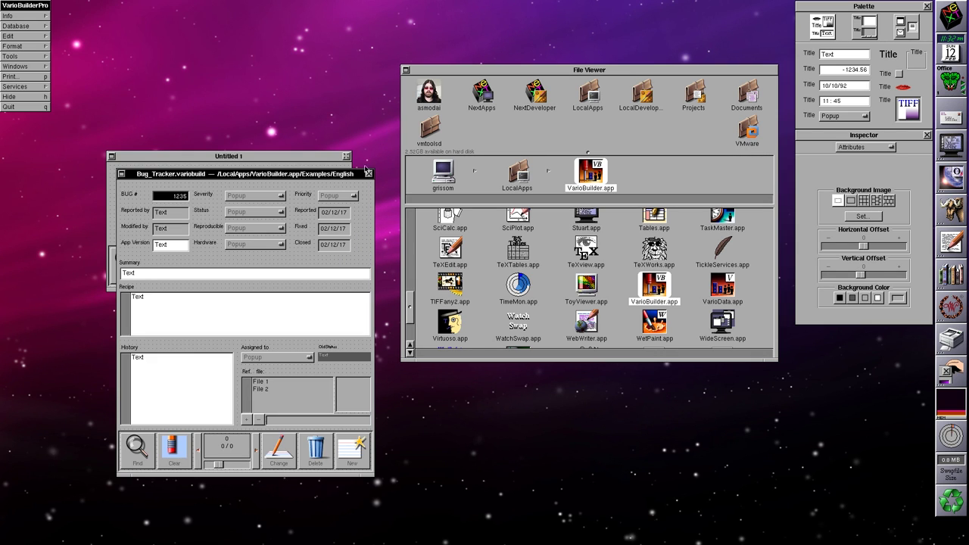
pyautogui.click(518, 215)
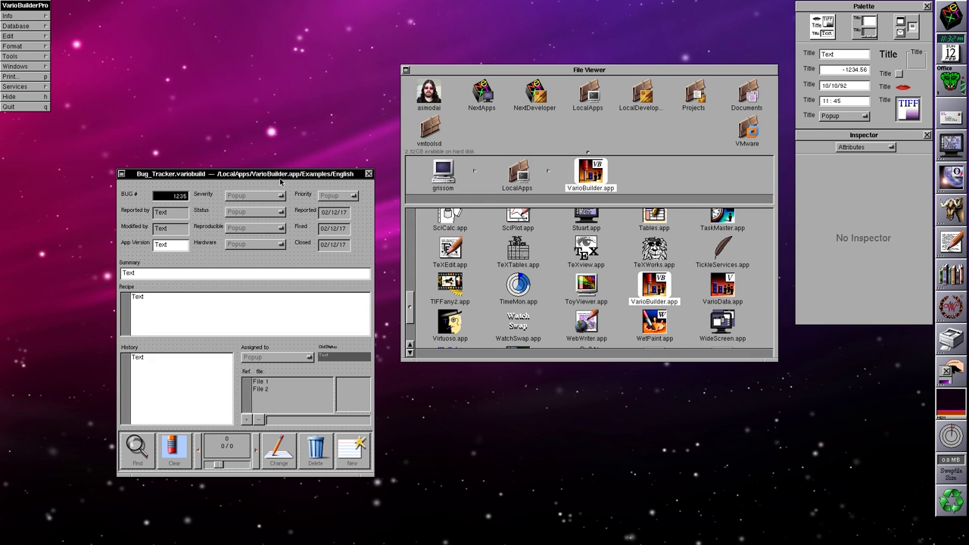
pyautogui.moveTo(279, 177); pyautogui.dragTo(268, 53)
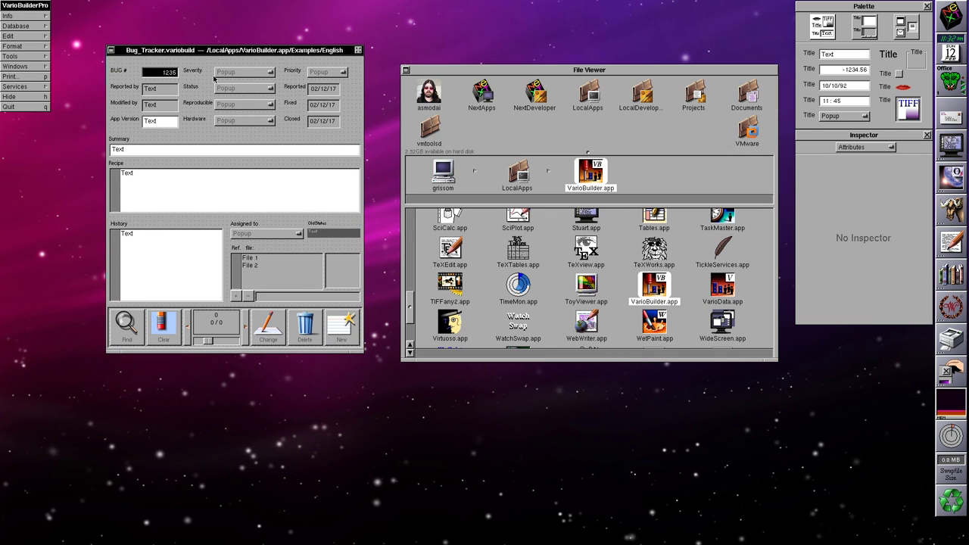
# Select the Summary field and examine its inspector settings for Attributes, Format, Formula, Access and SQL.
pyautogui.click(190, 152)
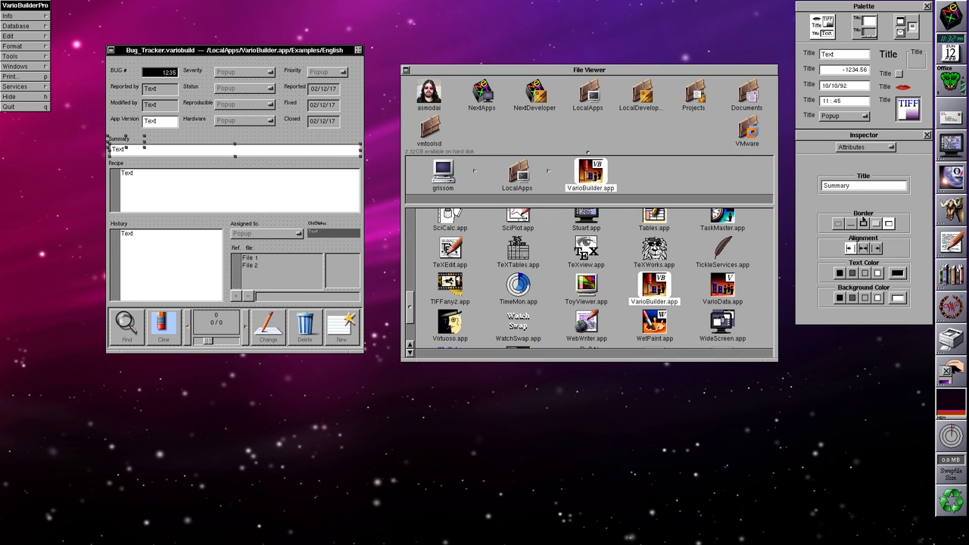
pyautogui.click(861, 149)
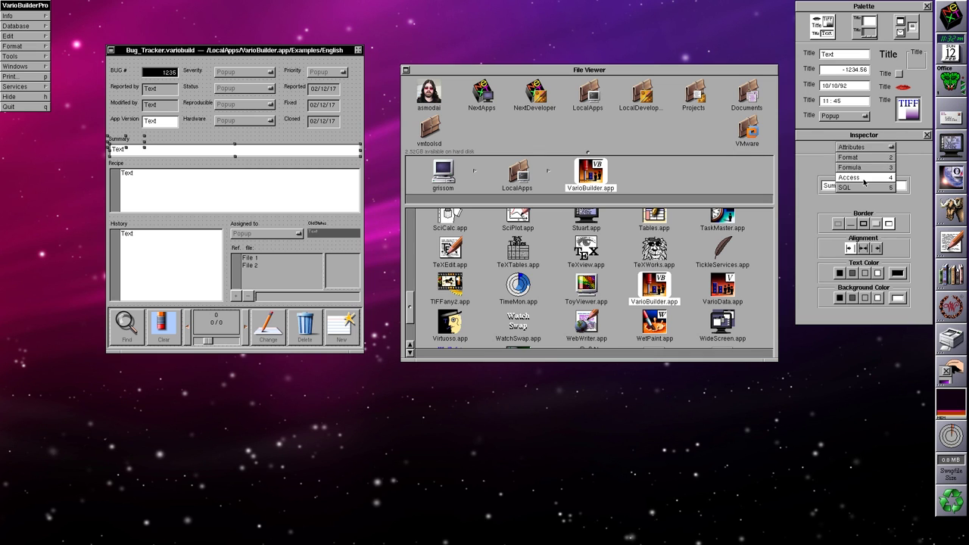
pyautogui.click(863, 181)
pyautogui.click(855, 148)
pyautogui.click(856, 142)
pyautogui.click(857, 148)
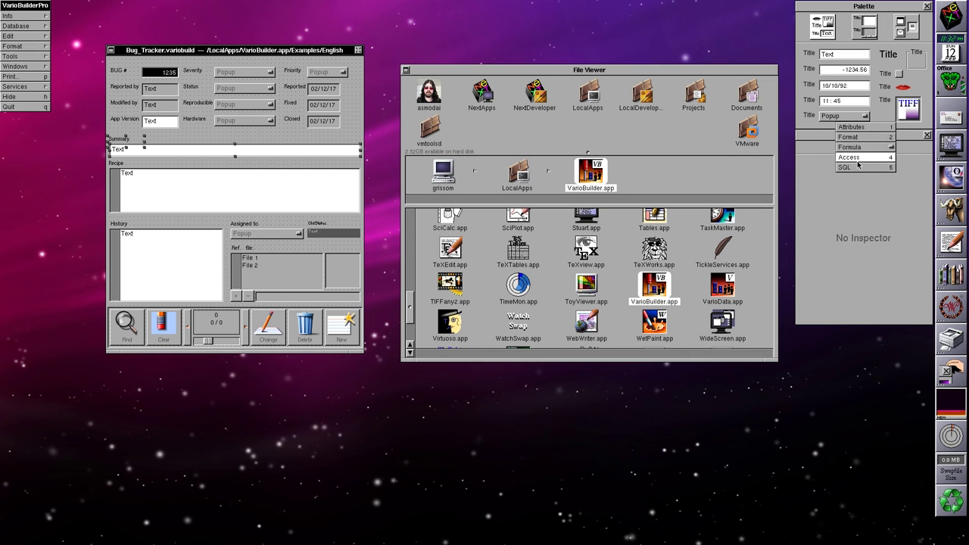
pyautogui.click(858, 160)
pyautogui.click(857, 148)
pyautogui.click(858, 161)
pyautogui.click(857, 149)
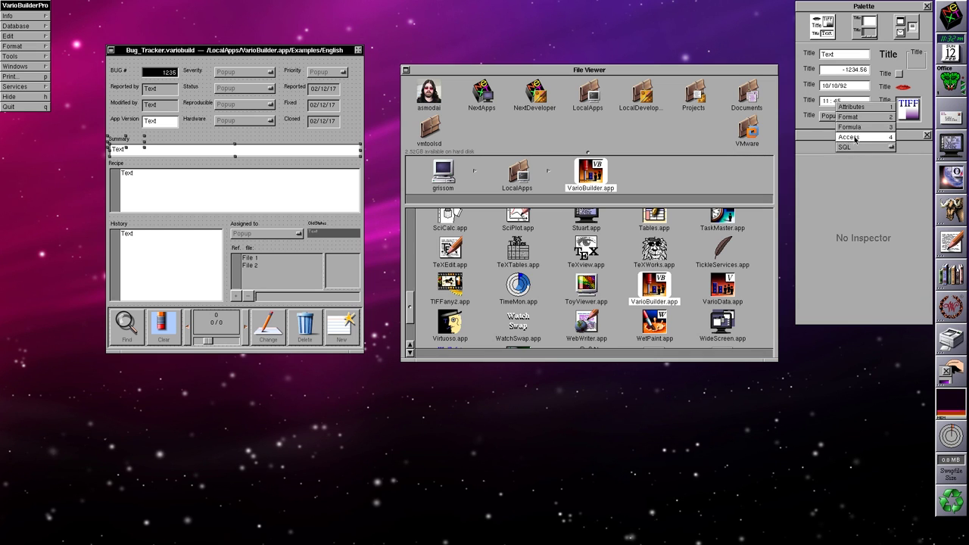
pyautogui.click(854, 118)
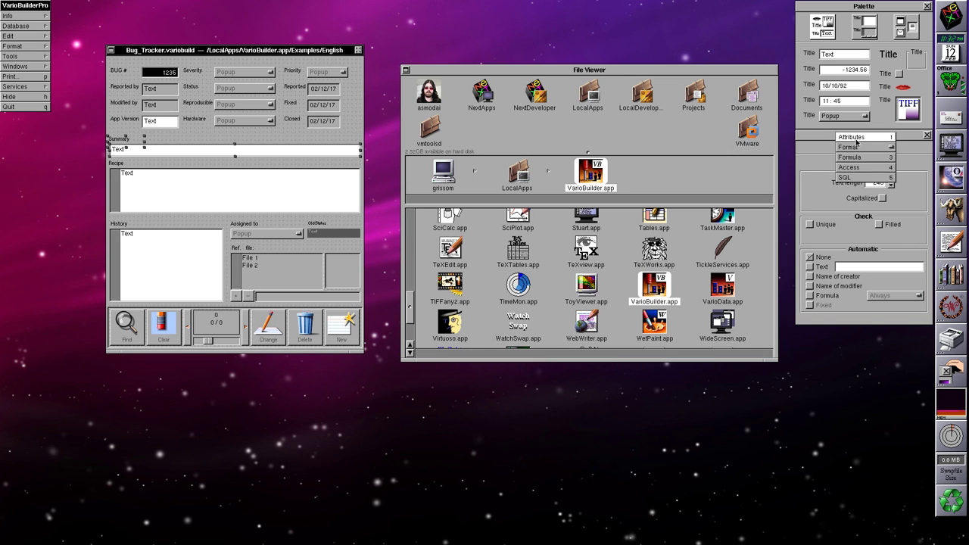
pyautogui.click(856, 138)
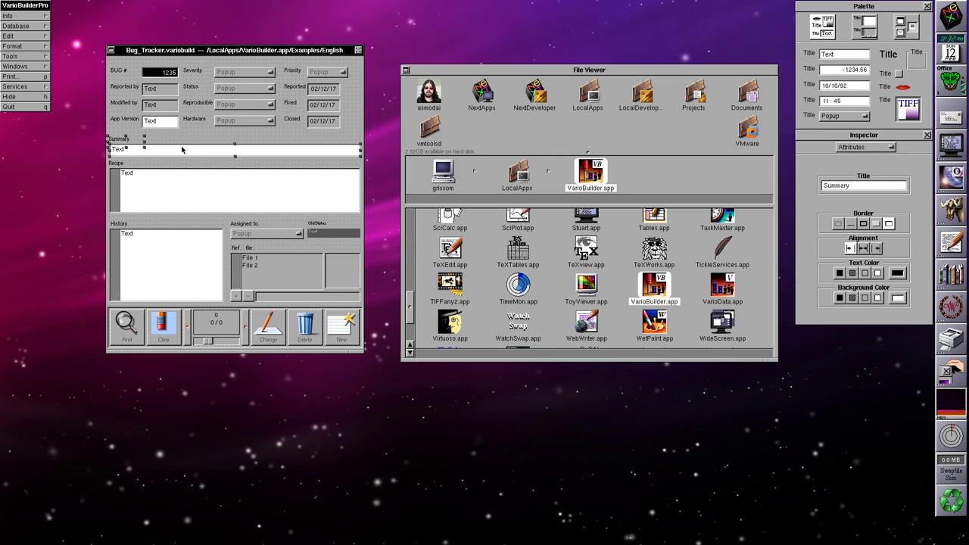
# Select the App Version field on the Bug_Tracker form, and quit VarioBuilder.
pyautogui.click(159, 121)
pyautogui.click(22, 106)
pyautogui.click(509, 222)
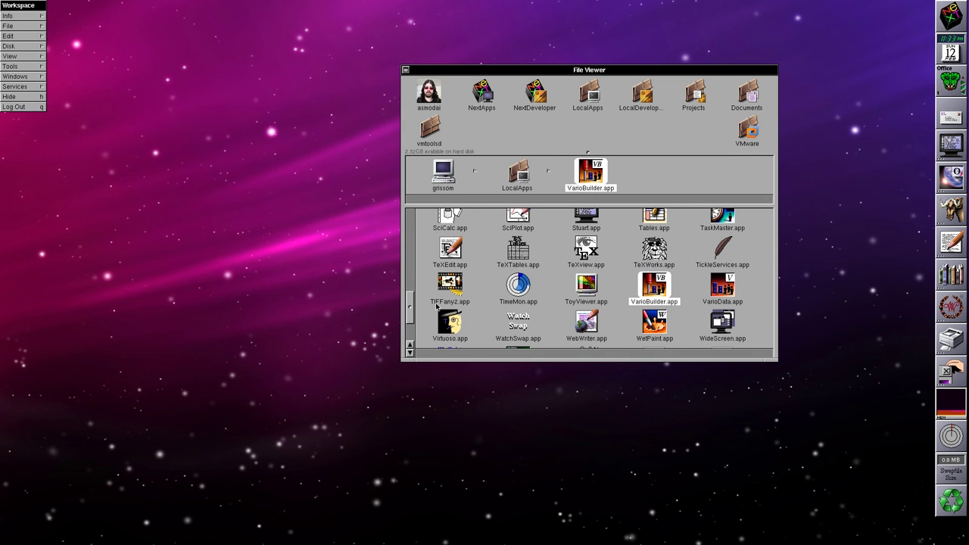
# Launch WetPaint from the LocalApps folder.
pyautogui.press('Down')
pyautogui.hotkey('alt', 'o')
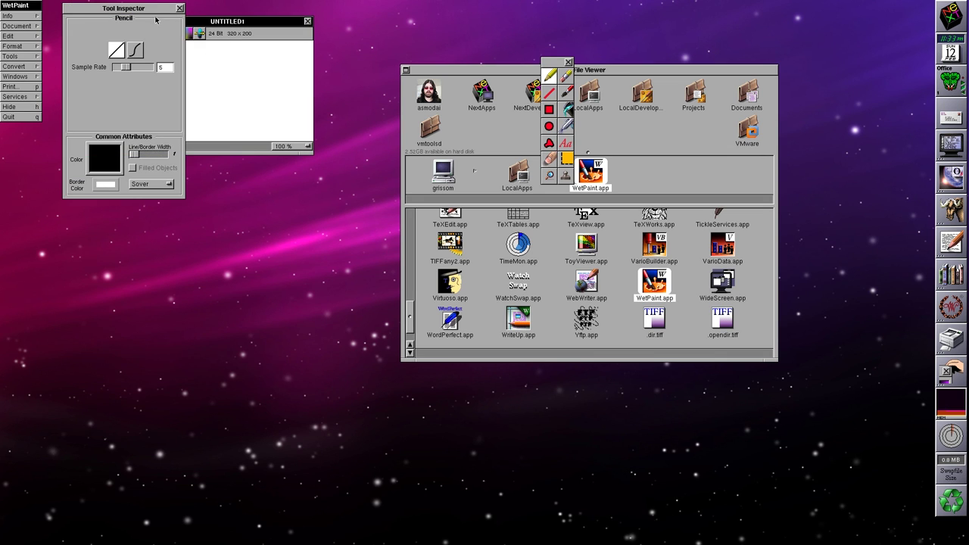
# Open Stewie.tiff from the Pictures folder and close the blank untitled document.
pyautogui.moveTo(153, 8); pyautogui.dragTo(133, 190)
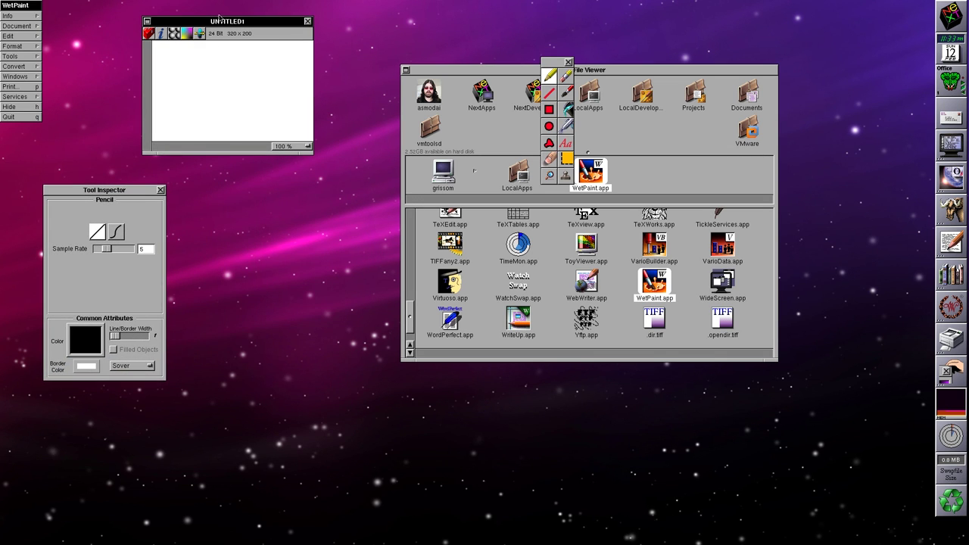
pyautogui.moveTo(219, 17); pyautogui.dragTo(260, 16)
pyautogui.click(30, 25)
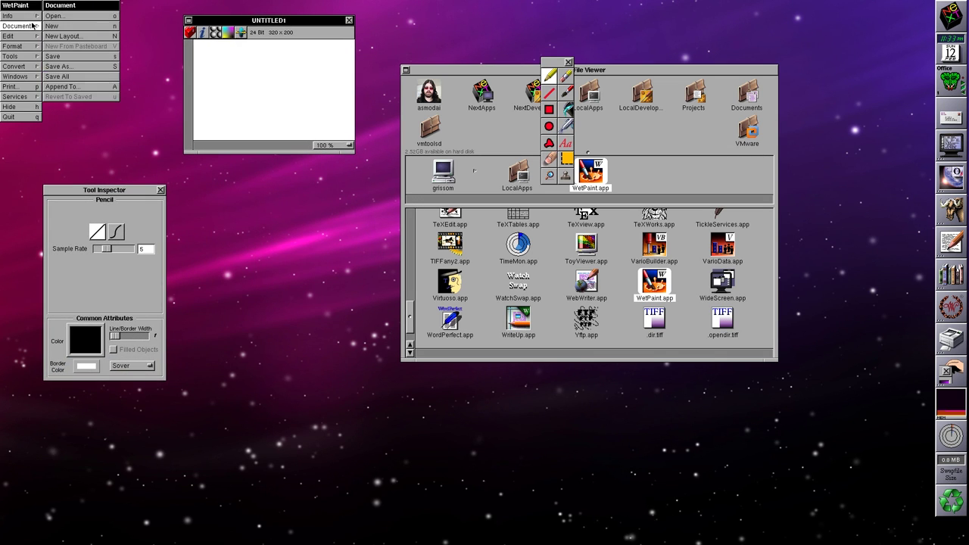
pyautogui.click(55, 15)
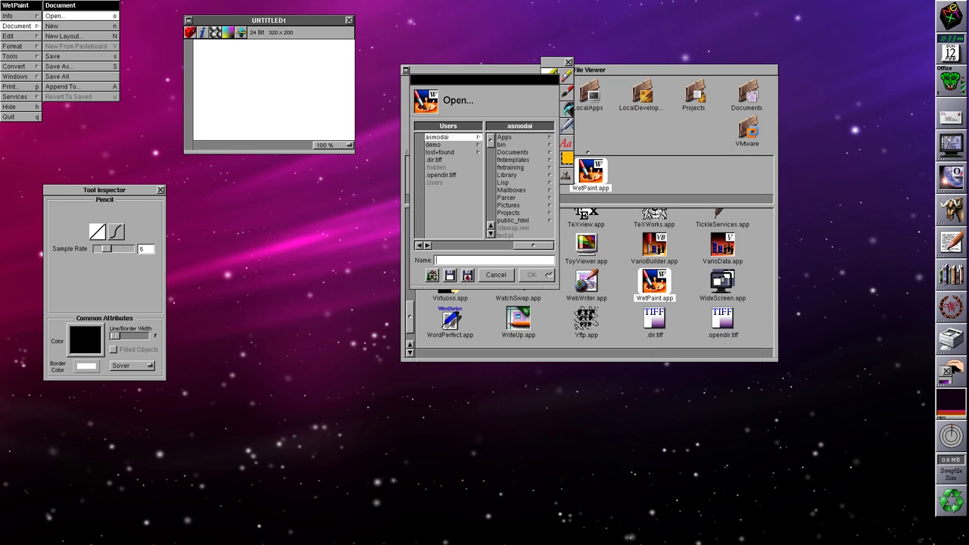
pyautogui.click(508, 205)
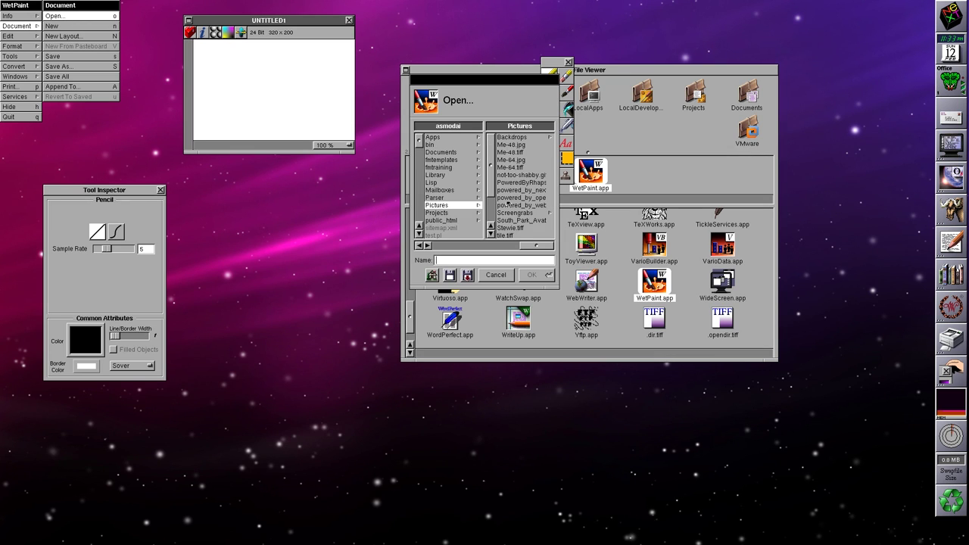
pyautogui.click(509, 221)
pyautogui.click(509, 227)
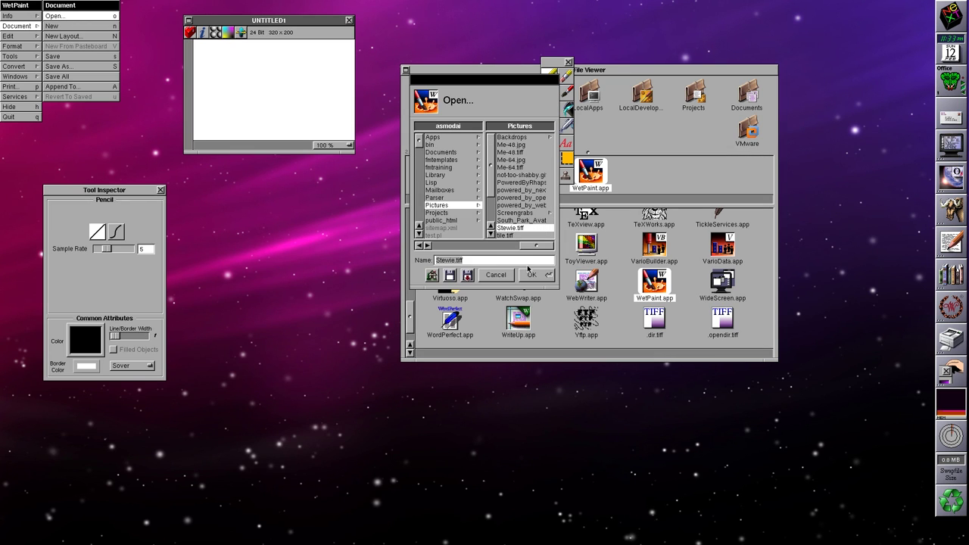
pyautogui.click(530, 274)
pyautogui.click(350, 21)
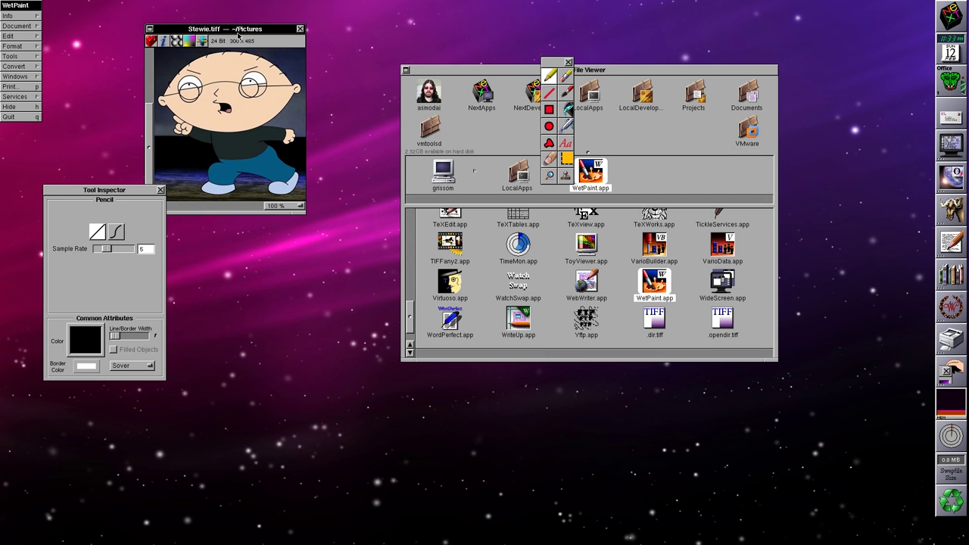
# Enlarge the Stewie.tiff window to show the whole picture and airbrush the white Apple logo black.
pyautogui.moveTo(238, 30); pyautogui.dragTo(299, 72)
pyautogui.click(567, 126)
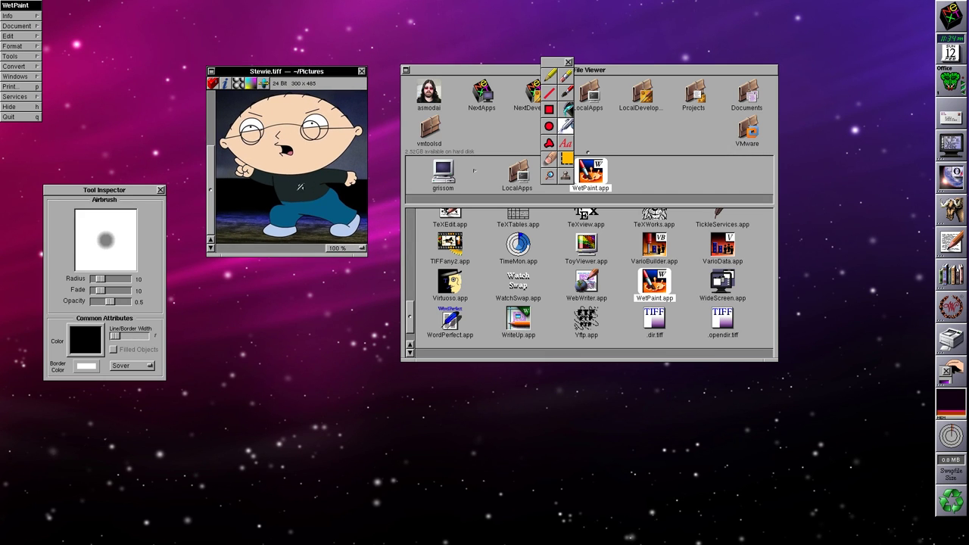
pyautogui.moveTo(343, 255); pyautogui.dragTo(344, 348)
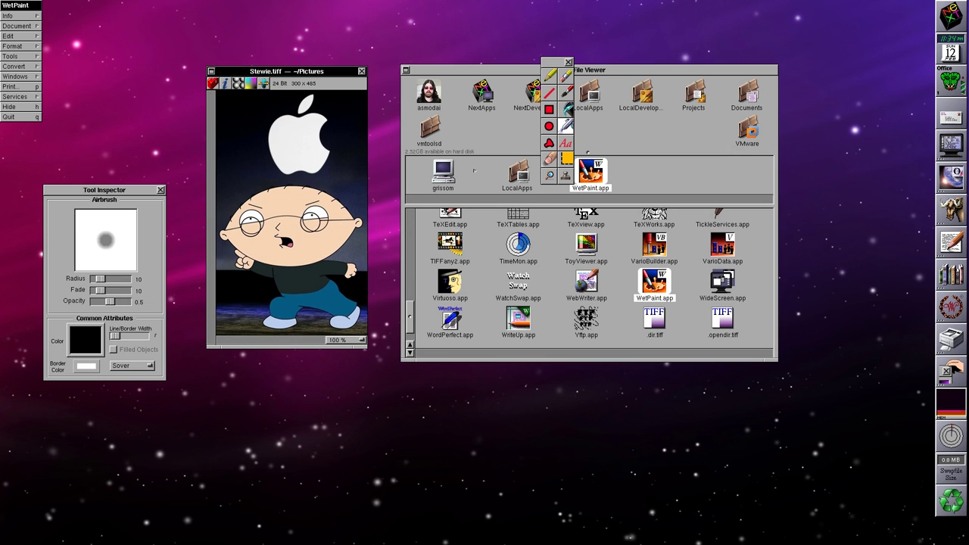
pyautogui.click(288, 133)
pyautogui.moveTo(293, 130)
pyautogui.mouseDown()
pyautogui.moveTo(280, 131)
pyautogui.moveTo(283, 159)
pyautogui.moveTo(312, 164)
pyautogui.moveTo(317, 115)
pyautogui.moveTo(298, 112)
pyautogui.moveTo(289, 132)
pyautogui.moveTo(303, 150)
pyautogui.moveTo(309, 144)
pyautogui.moveTo(298, 142)
pyautogui.moveTo(310, 97)
pyautogui.moveTo(303, 112)
pyautogui.moveTo(323, 121)
pyautogui.mouseUp()
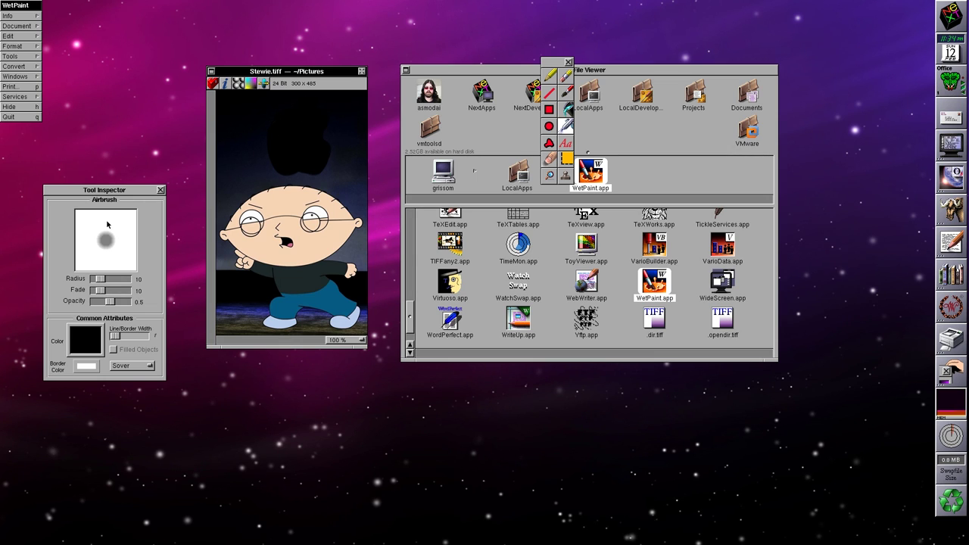
# Select a rectangular area around the blackened logo above the character's head with the Marquee tool.
pyautogui.click(550, 159)
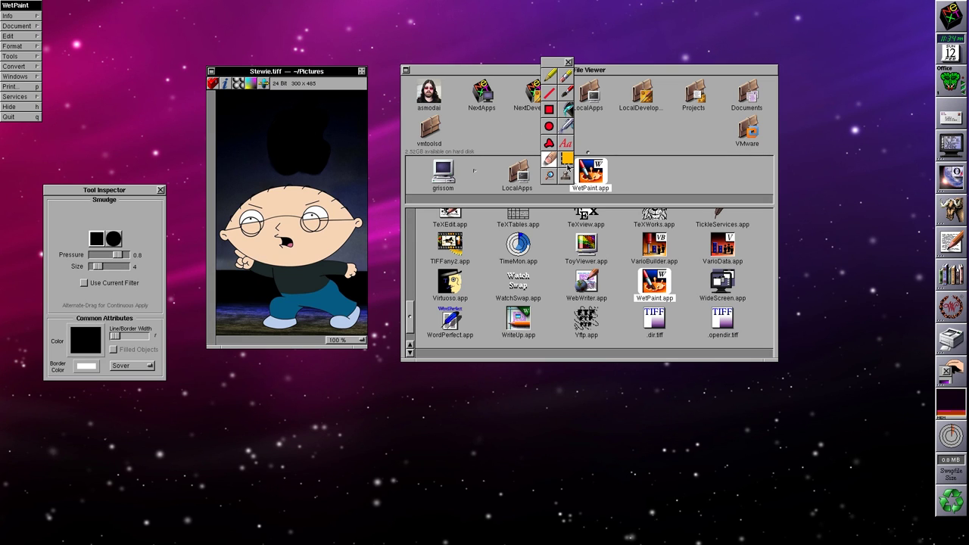
pyautogui.click(566, 159)
pyautogui.moveTo(224, 180); pyautogui.dragTo(420, 68)
# Open the Filter Inspector and apply the Ripple filter to the selection with wavelength 20 and magnitude 5.
pyautogui.click(17, 56)
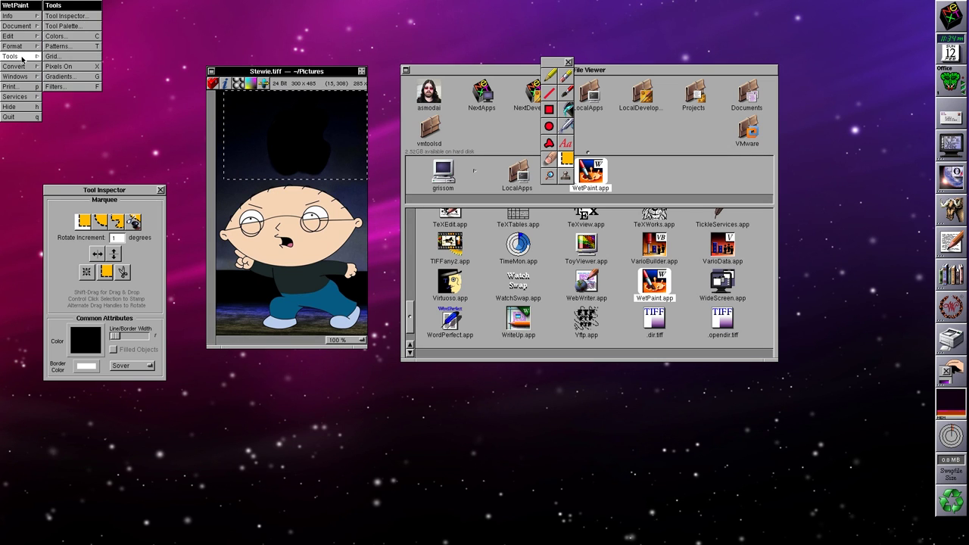
pyautogui.click(83, 86)
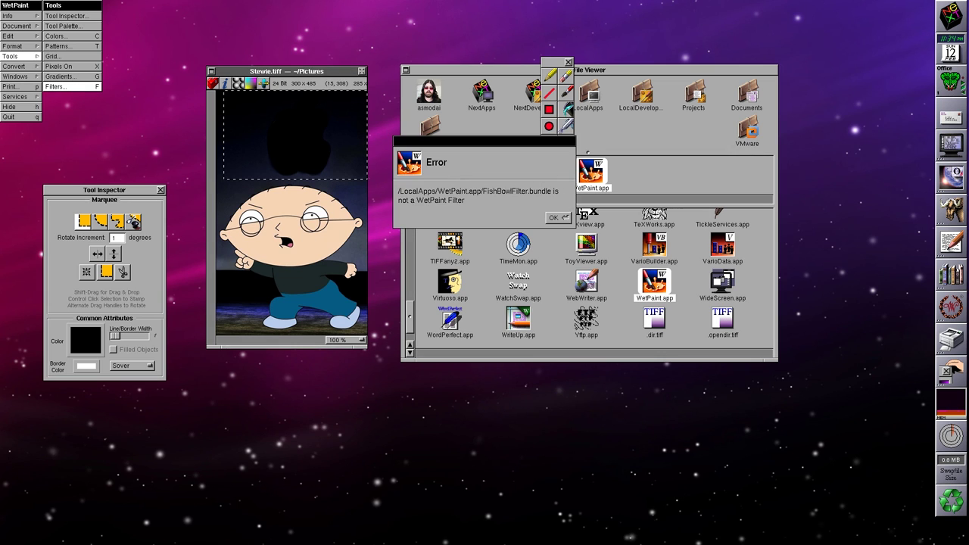
pyautogui.click(554, 218)
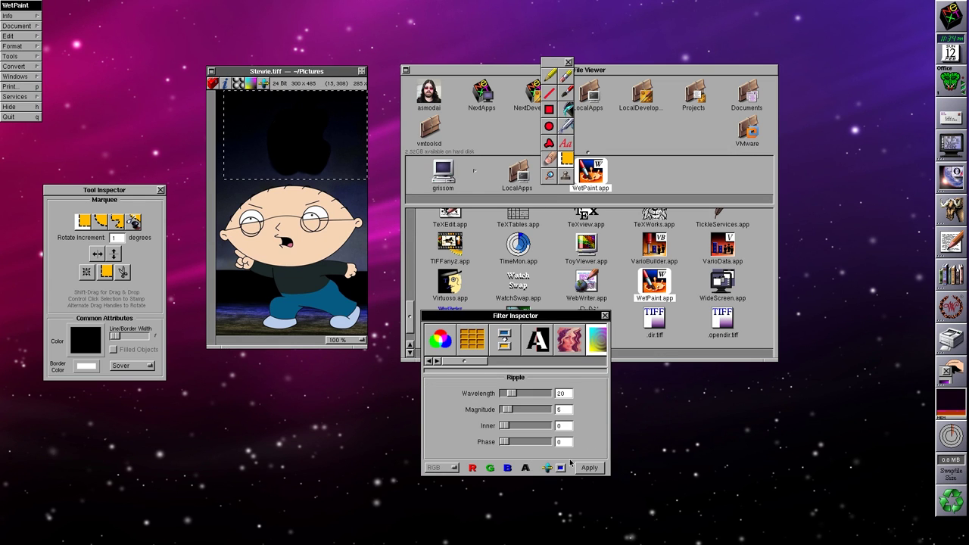
pyautogui.click(585, 468)
# Apply the filter pictured with an eye and the Rotate filter at 28.5 degrees to the selected area.
pyautogui.moveTo(466, 362); pyautogui.dragTo(519, 365)
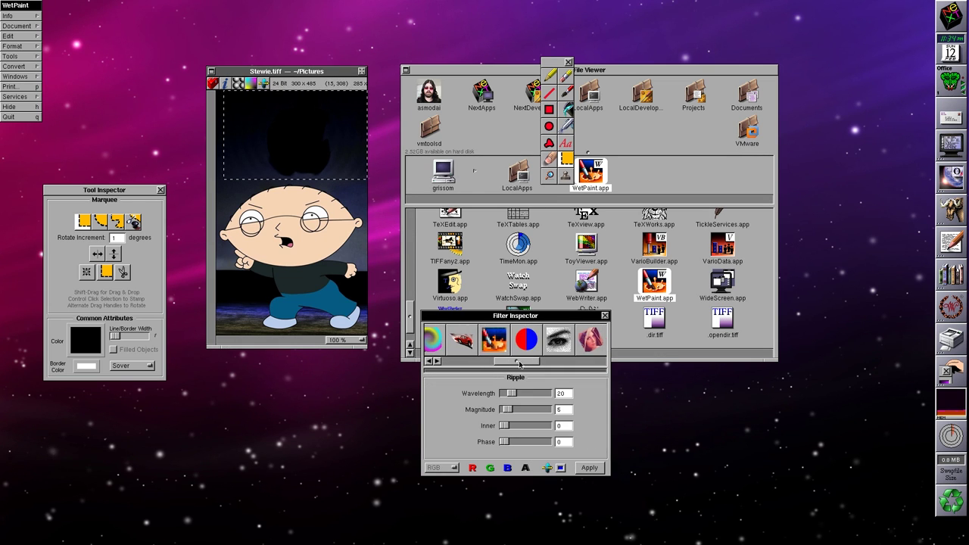
pyautogui.click(526, 343)
pyautogui.click(558, 340)
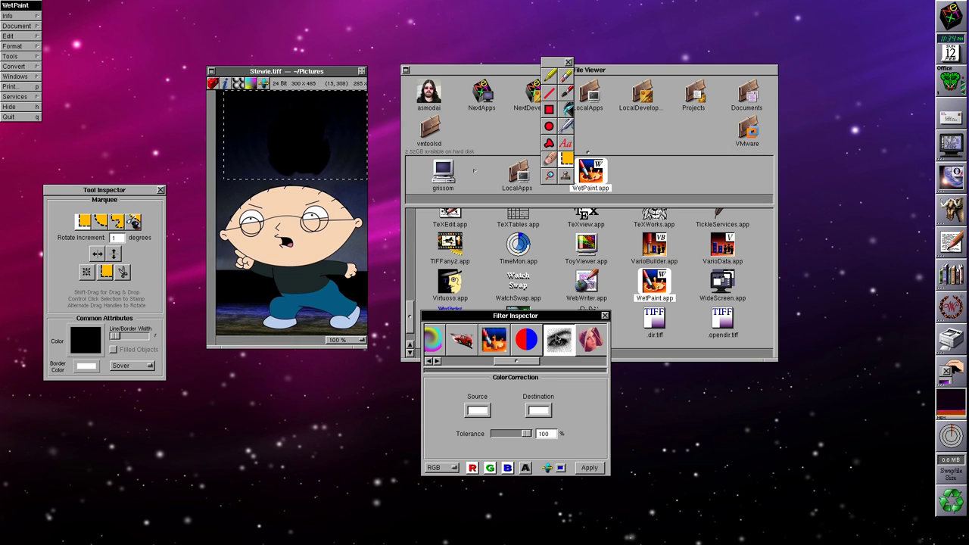
pyautogui.click(594, 468)
pyautogui.click(592, 340)
pyautogui.click(585, 468)
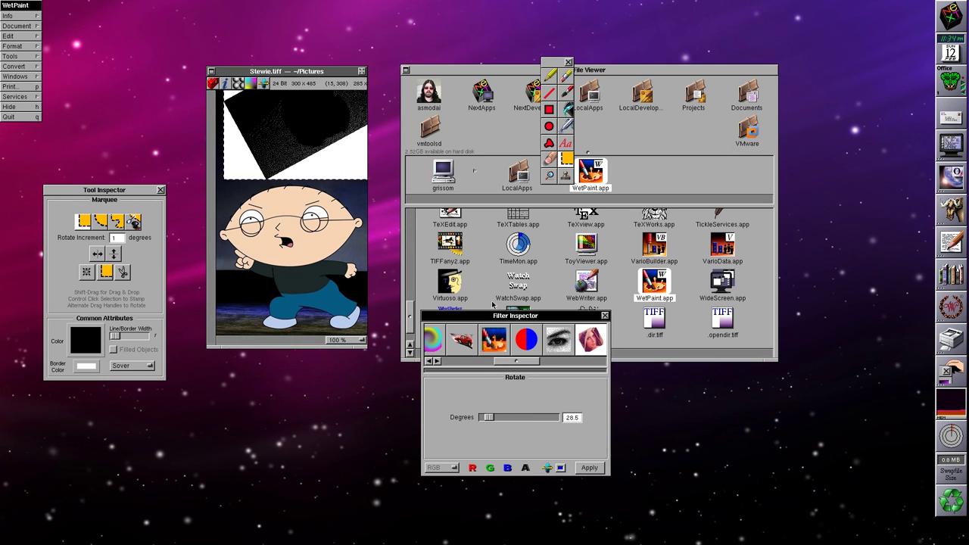
# Quit WetPaint without saving the edited picture and launch Chronographer from the LocalApps folder.
pyautogui.hotkey('alt', 'q')
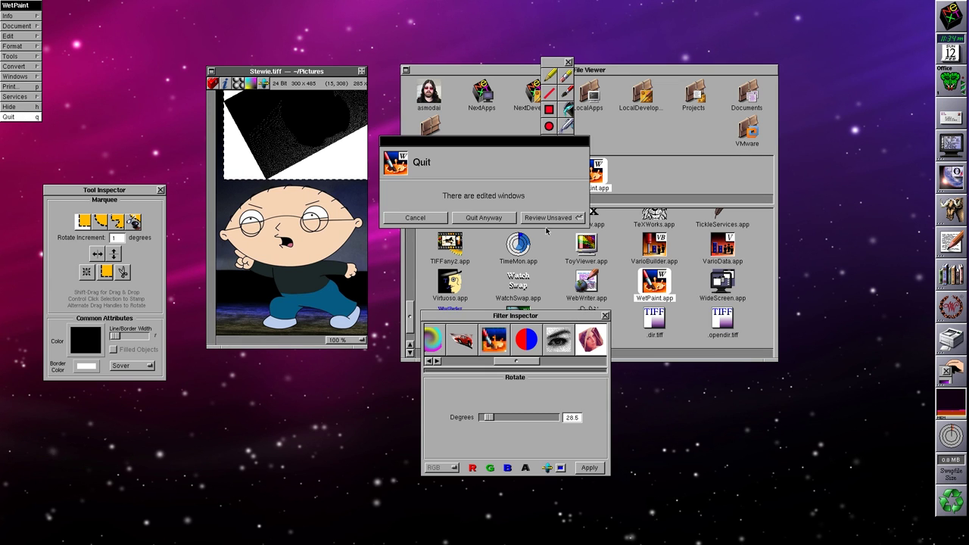
pyautogui.click(484, 217)
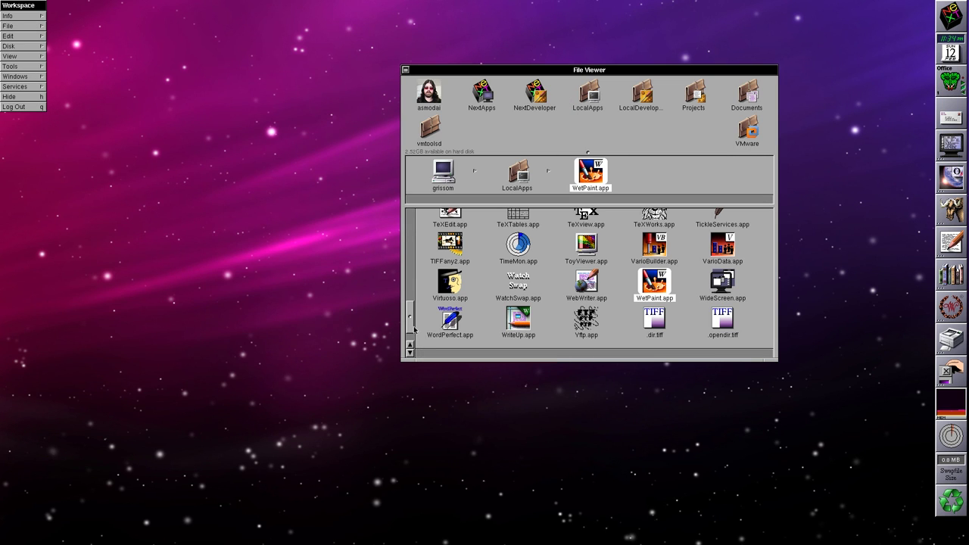
pyautogui.scroll(3, 413, 326)
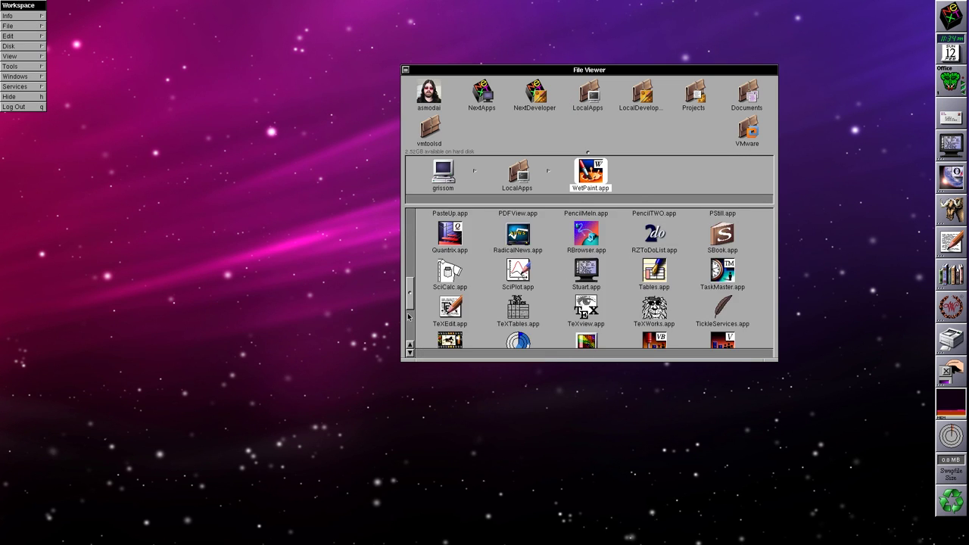
pyautogui.moveTo(409, 316); pyautogui.dragTo(409, 225)
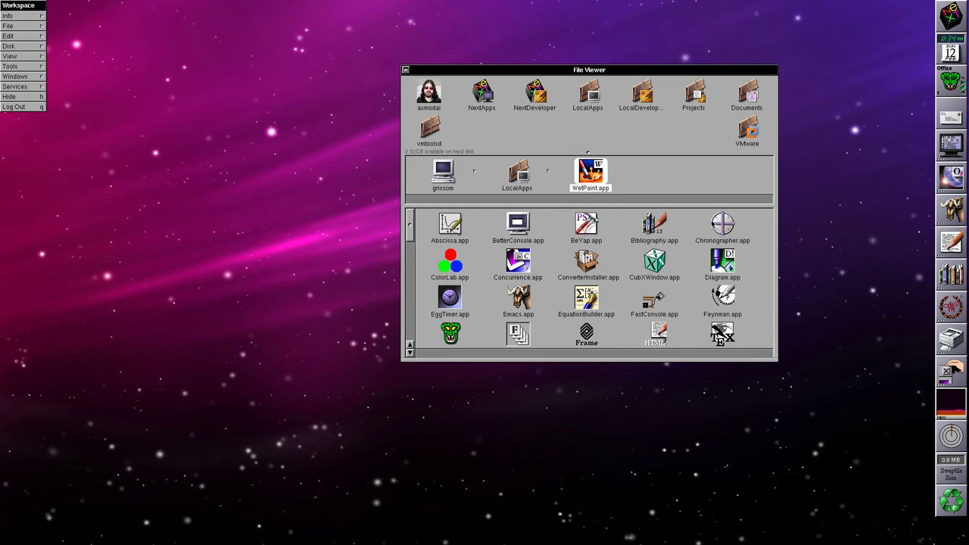
pyautogui.doubleClick(722, 224)
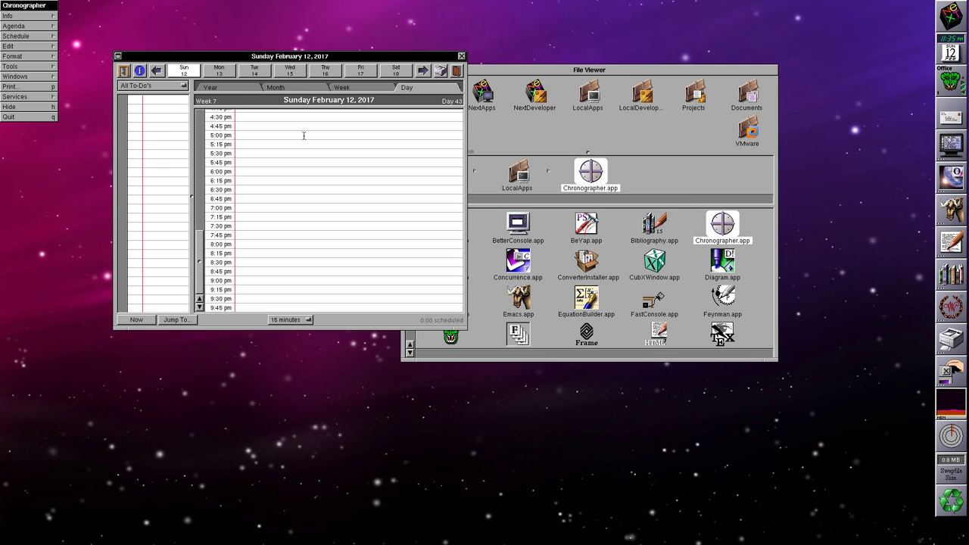
# Examine the Chronographer agenda for February 12, 2017 in its Day, Week, Month and Year views.
pyautogui.moveTo(203, 277); pyautogui.dragTo(202, 178)
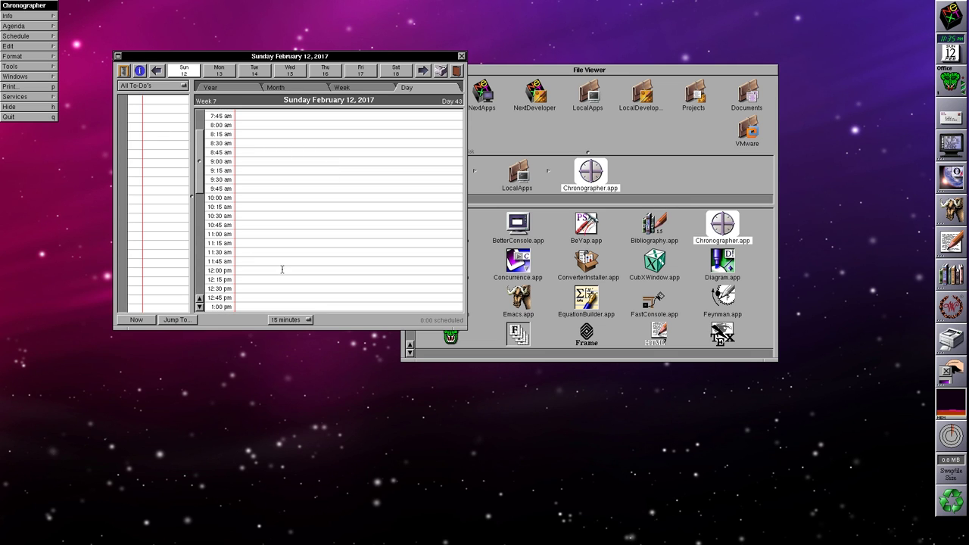
pyautogui.click(42, 37)
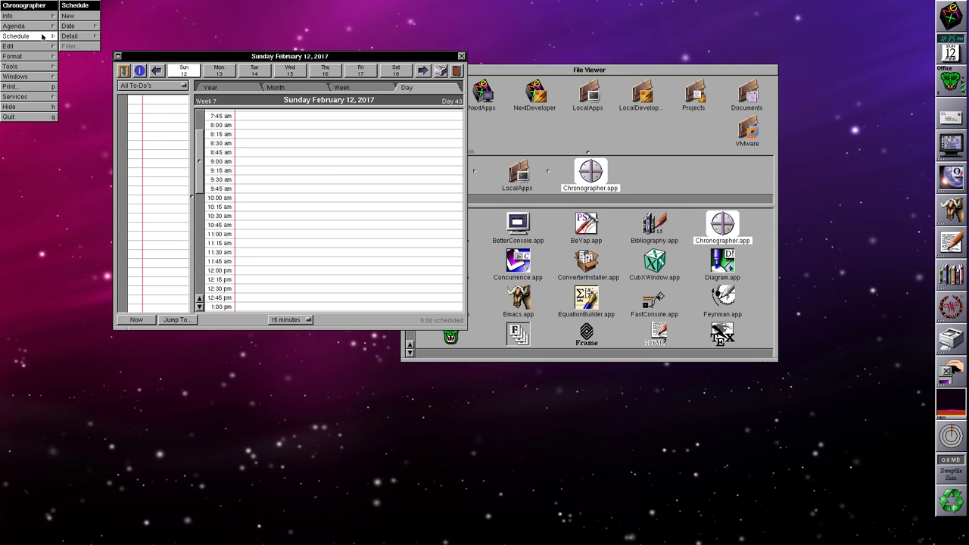
pyautogui.moveTo(43, 36); pyautogui.dragTo(43, 133)
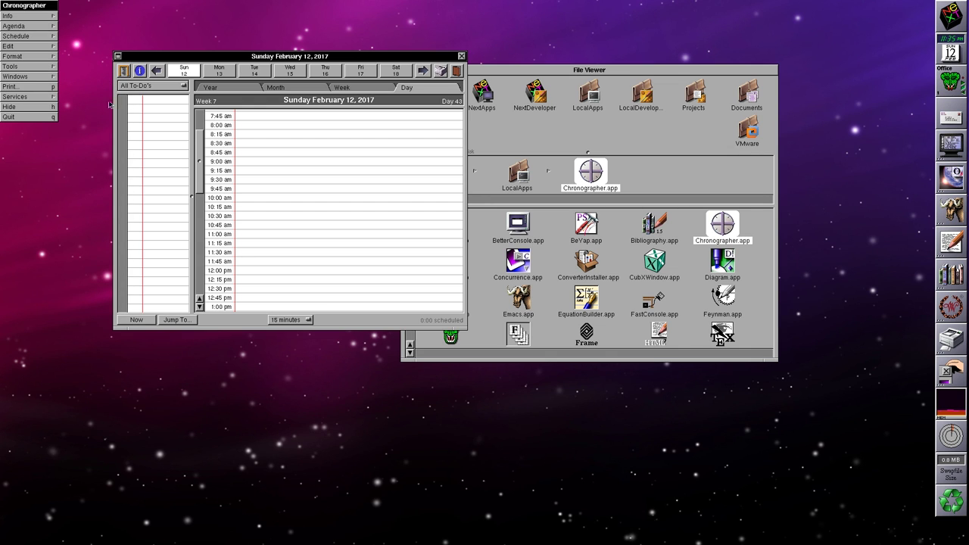
pyautogui.click(341, 89)
pyautogui.click(303, 90)
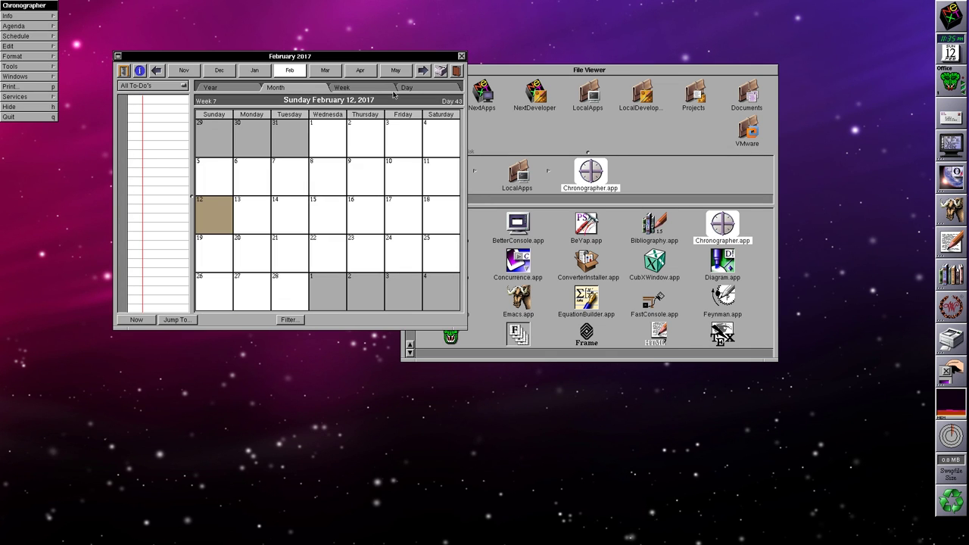
pyautogui.click(240, 90)
pyautogui.click(324, 89)
pyautogui.click(351, 89)
pyautogui.click(413, 89)
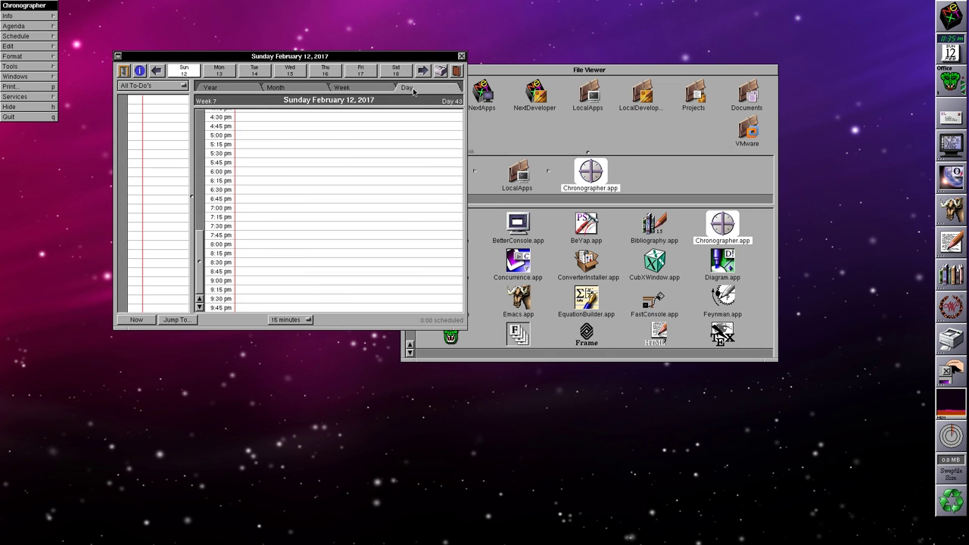
pyautogui.click(323, 89)
pyautogui.click(351, 90)
pyautogui.click(419, 91)
pyautogui.click(236, 93)
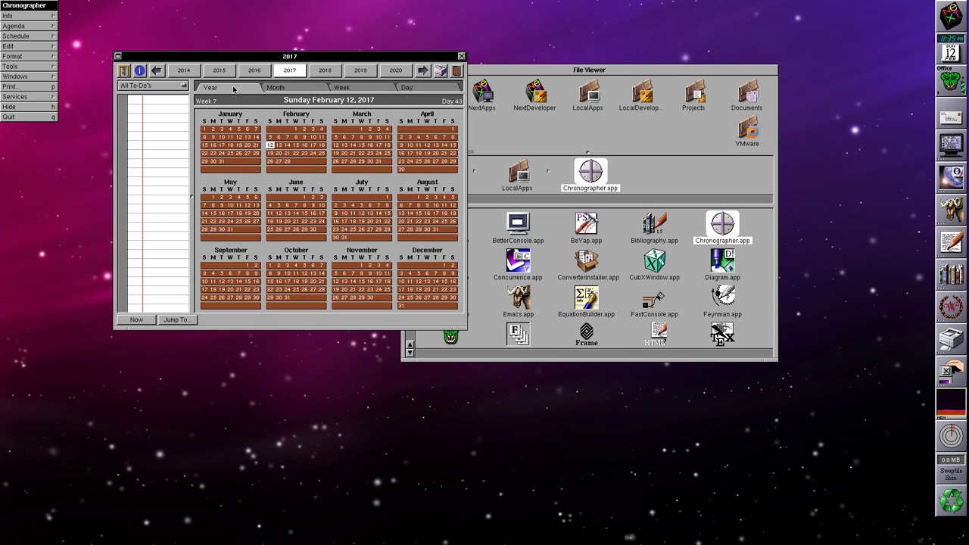
# Quit Chronographer and launch CubXWindow from the LocalApps folder.
pyautogui.click(30, 116)
pyautogui.click(562, 218)
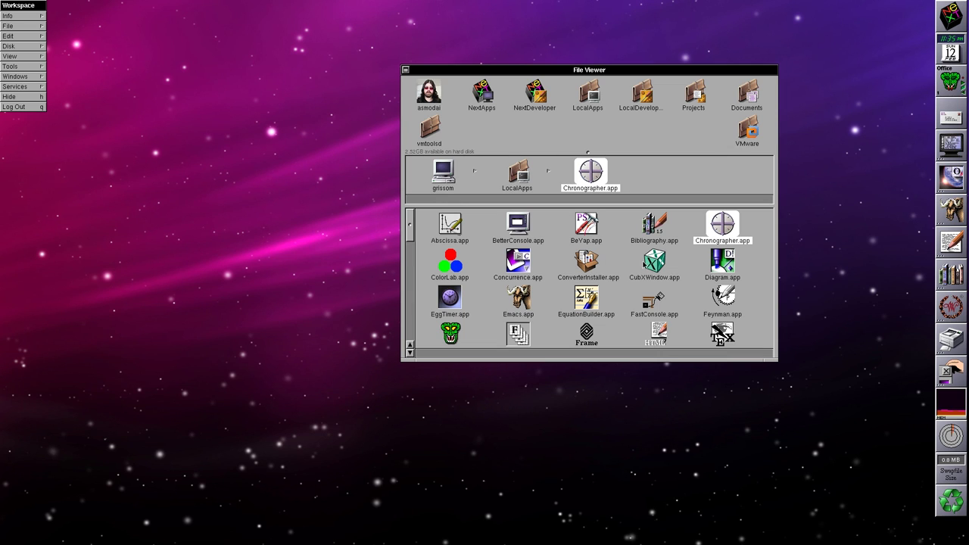
pyautogui.click(655, 262)
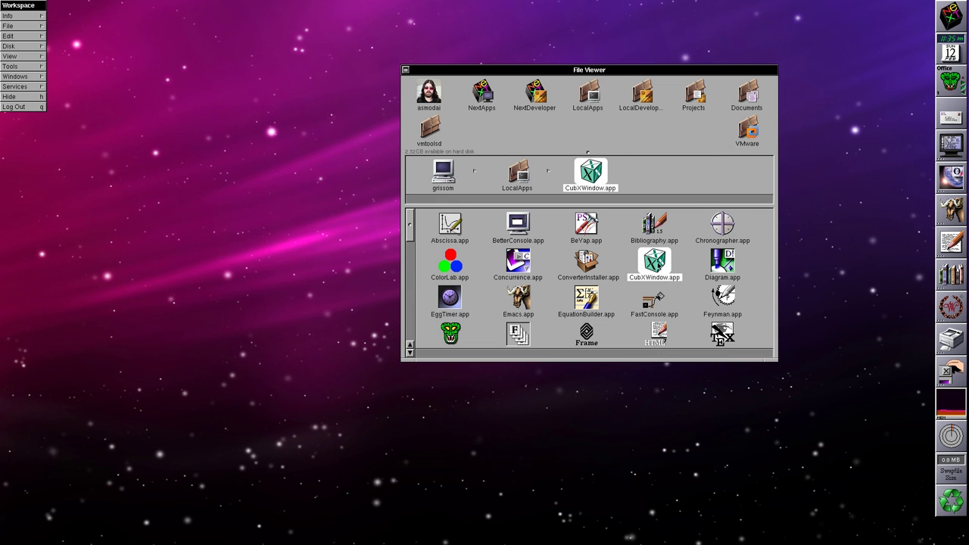
pyautogui.doubleClick(656, 263)
# Launch FrameMaker from the LocalApps folder, view its info panel and close the panel.
pyautogui.moveTo(409, 227); pyautogui.dragTo(409, 240)
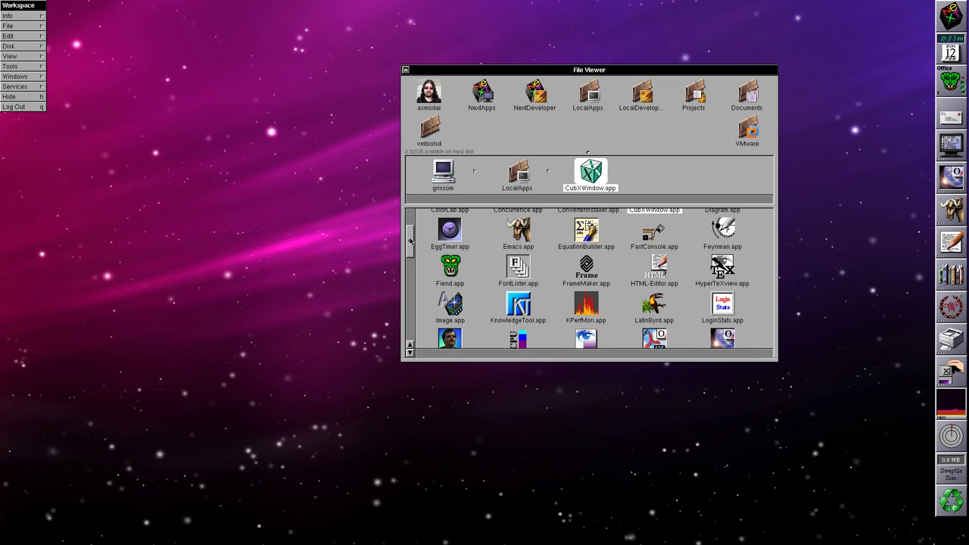
pyautogui.doubleClick(584, 271)
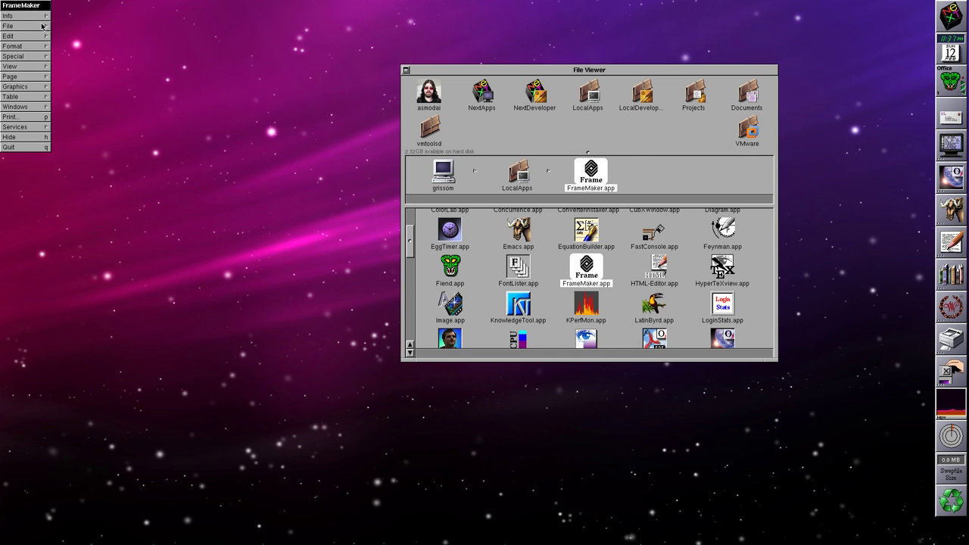
pyautogui.moveTo(41, 26)
pyautogui.mouseDown()
pyautogui.moveTo(30, 16)
pyautogui.moveTo(31, 26)
pyautogui.moveTo(38, 15)
pyautogui.moveTo(59, 20)
pyautogui.mouseUp()
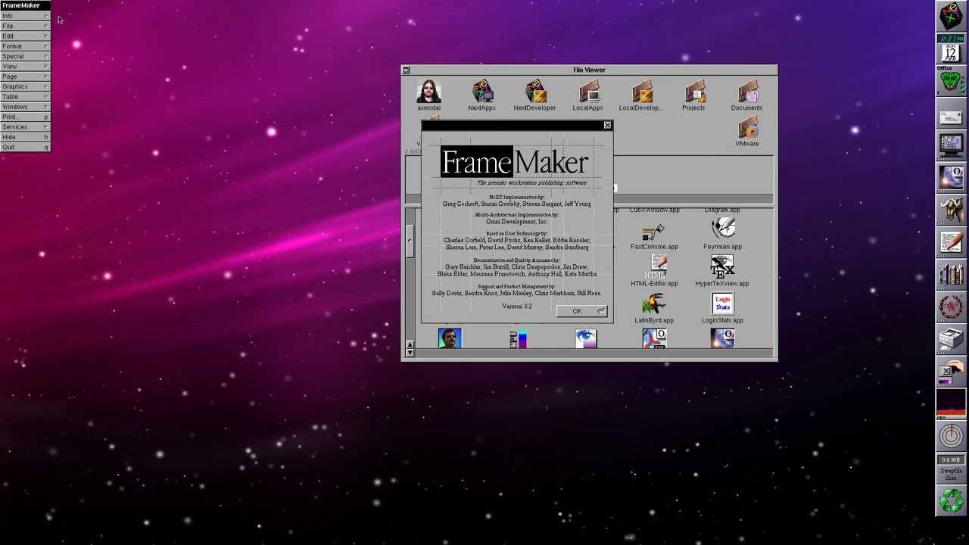
pyautogui.click(575, 312)
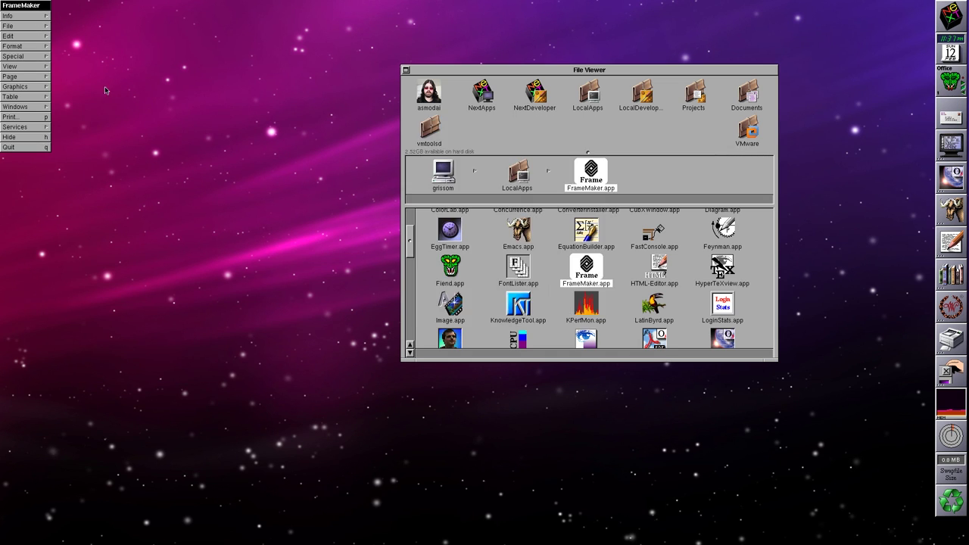
# Open LispM.frame from the Documents folder in FrameMaker and enlarge its window to show the whole diagram page.
pyautogui.click(28, 29)
pyautogui.click(64, 15)
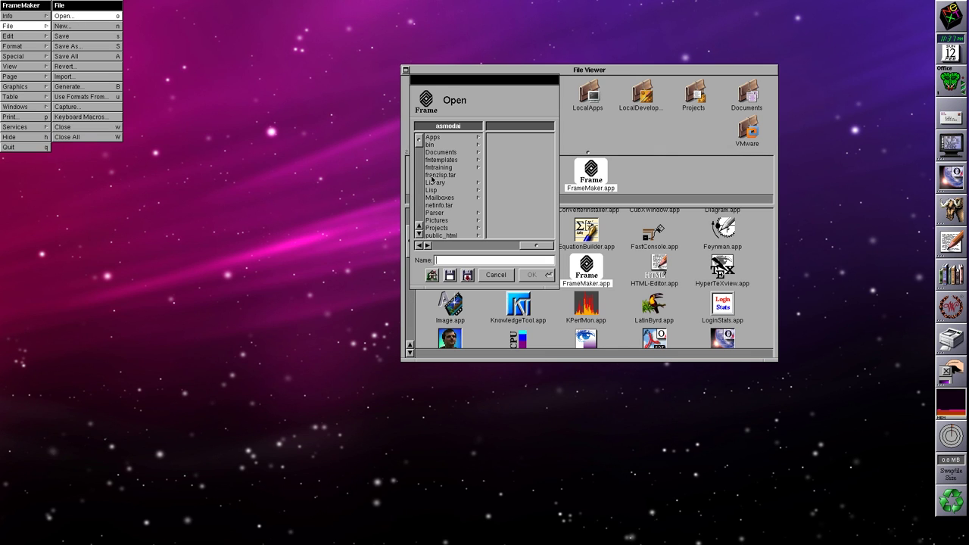
pyautogui.click(431, 276)
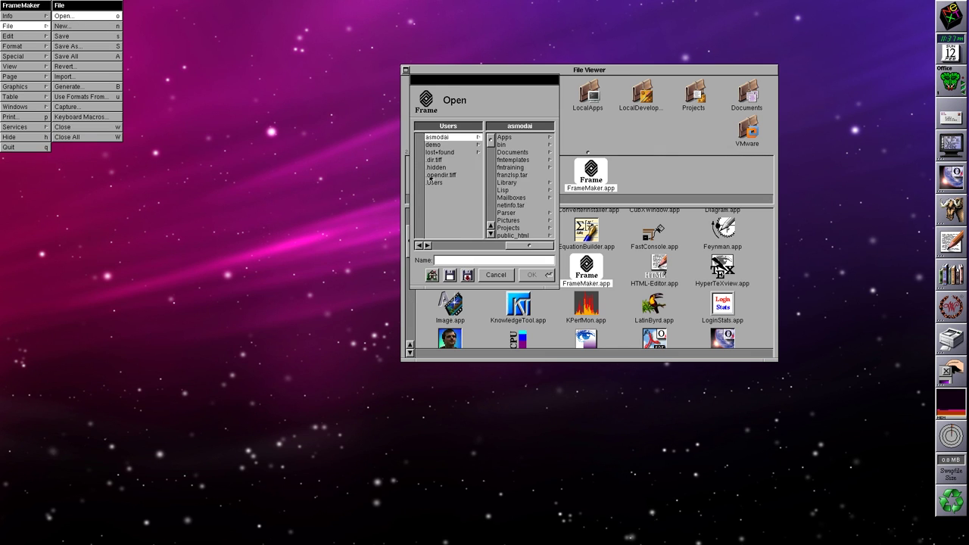
pyautogui.click(517, 152)
pyautogui.click(516, 197)
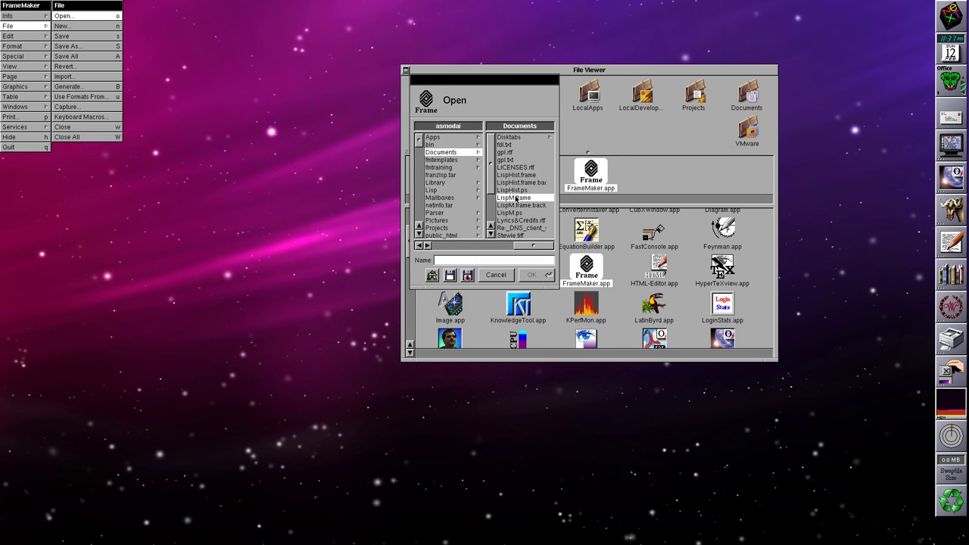
pyautogui.doubleClick(515, 198)
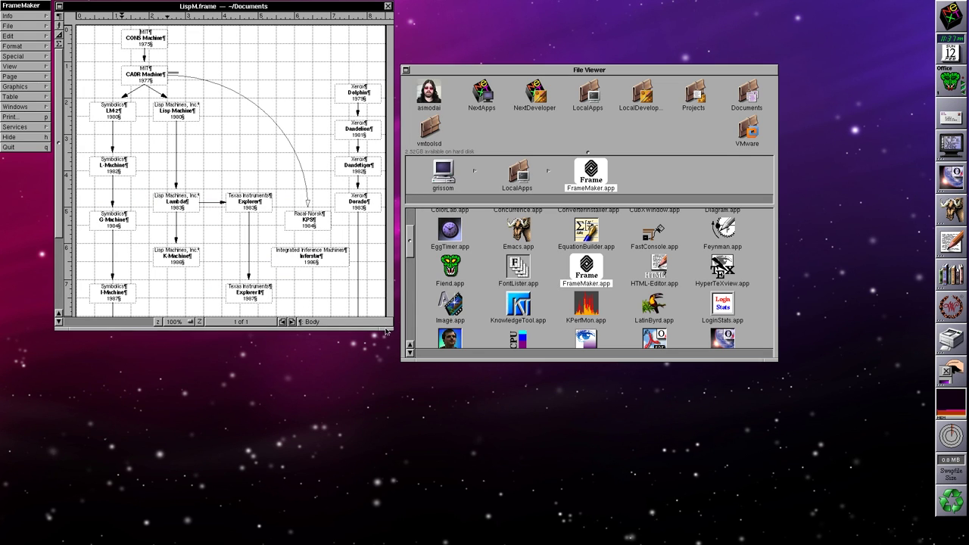
pyautogui.moveTo(386, 331); pyautogui.dragTo(473, 448)
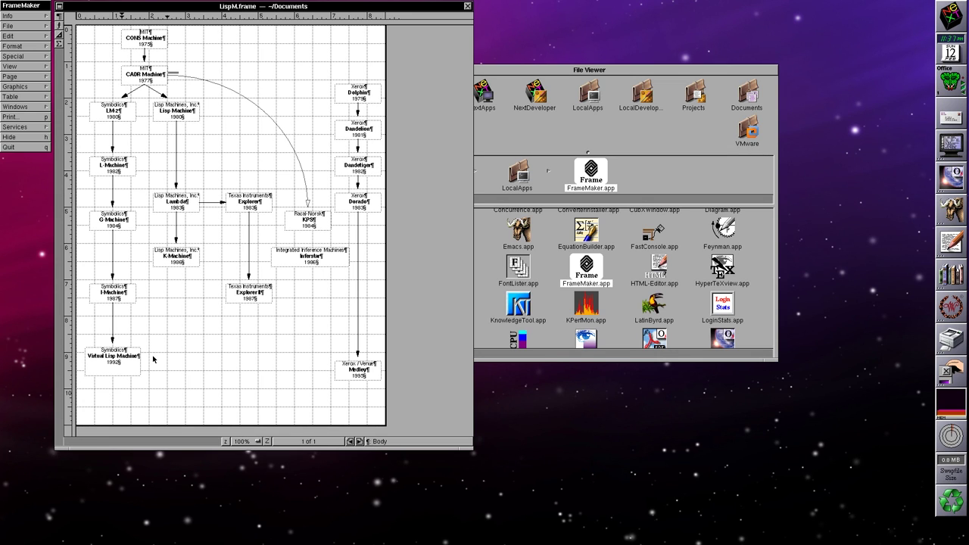
# Hide FrameMaker and launch Image from the LocalApps folder.
pyautogui.hotkey('alt', 'h')
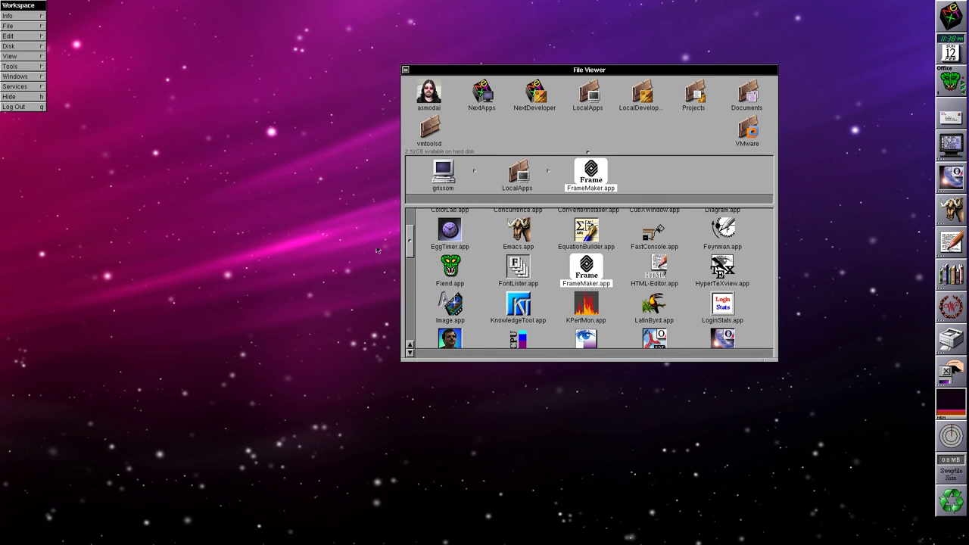
pyautogui.scroll(-1, 407, 238)
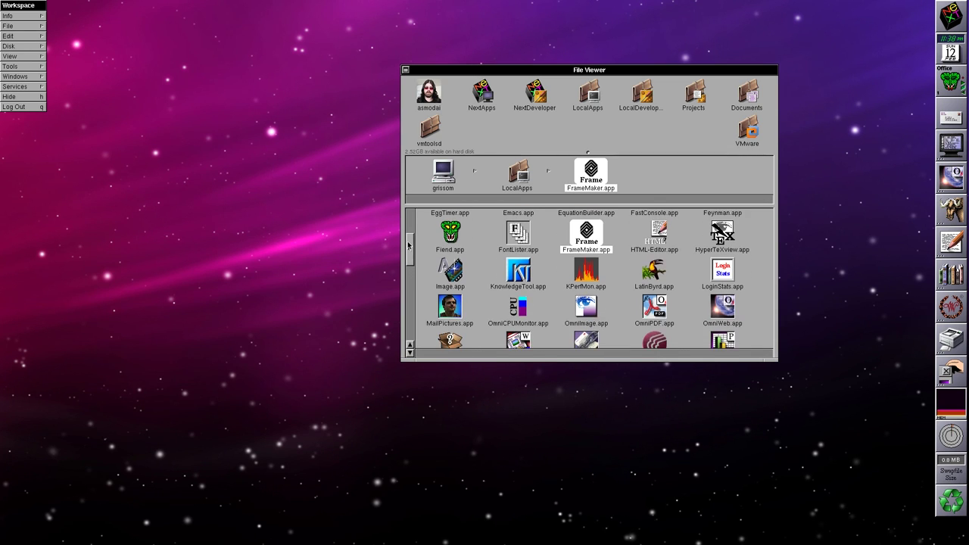
pyautogui.doubleClick(457, 265)
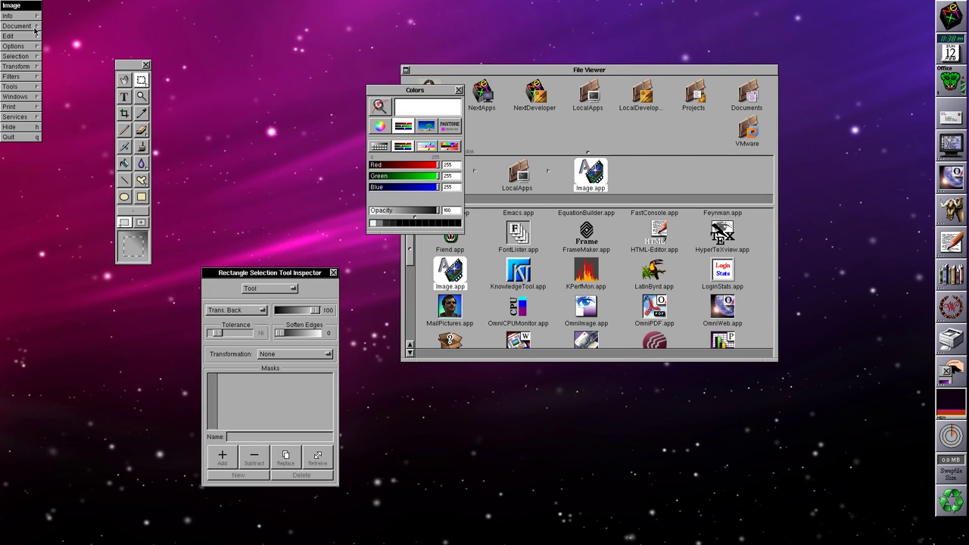
# Open the picture Stewie.tiff from the Pictures folder in Image.
pyautogui.click(34, 25)
pyautogui.click(61, 16)
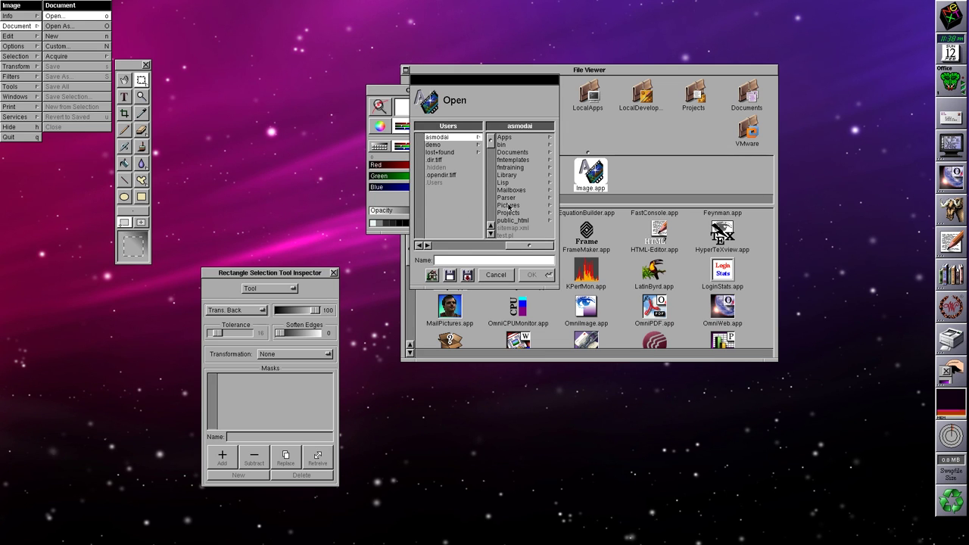
pyautogui.click(508, 205)
pyautogui.click(510, 205)
pyautogui.click(530, 275)
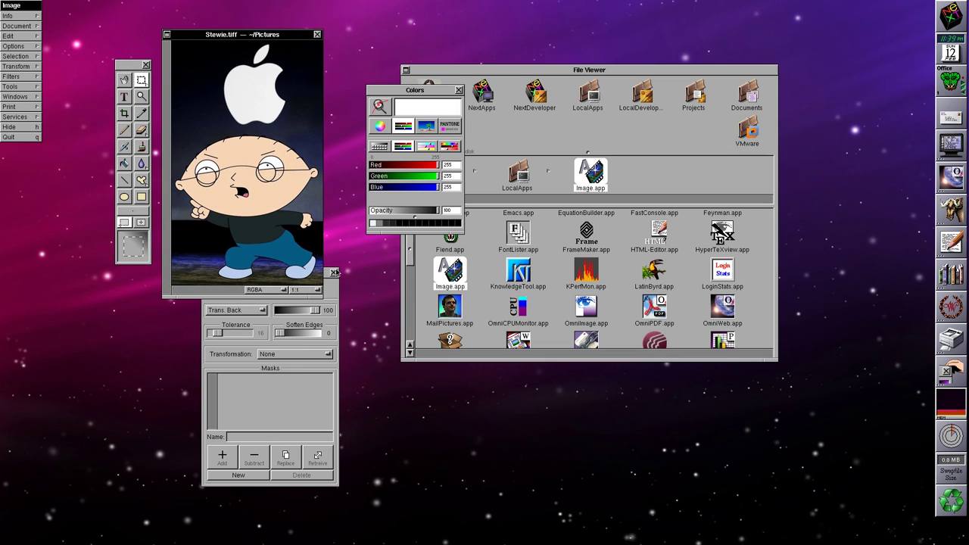
# Rearrange the tool inspector, the Colors window and the tool palette so they stay clear of the picture.
pyautogui.moveTo(337, 274); pyautogui.dragTo(637, 307)
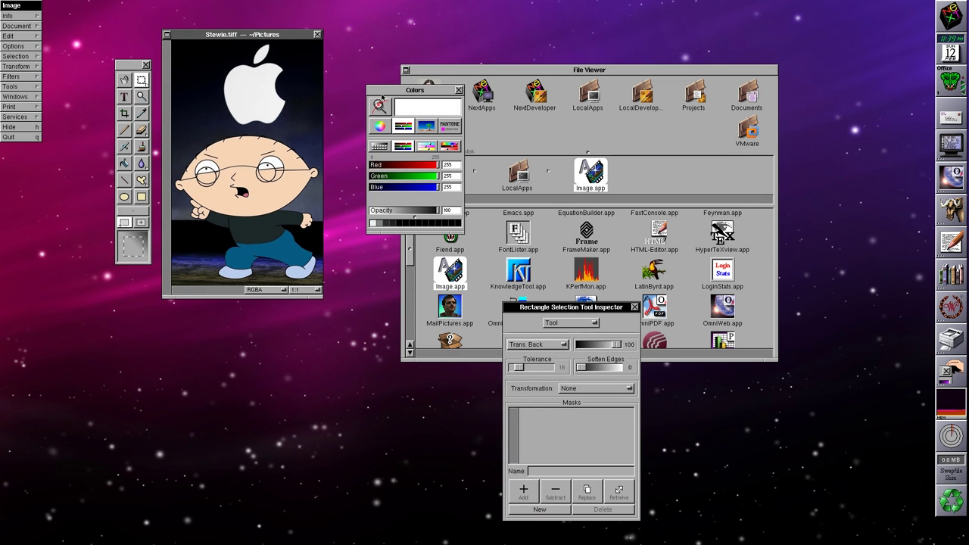
pyautogui.moveTo(382, 96); pyautogui.dragTo(477, 85)
pyautogui.moveTo(135, 65); pyautogui.dragTo(102, 50)
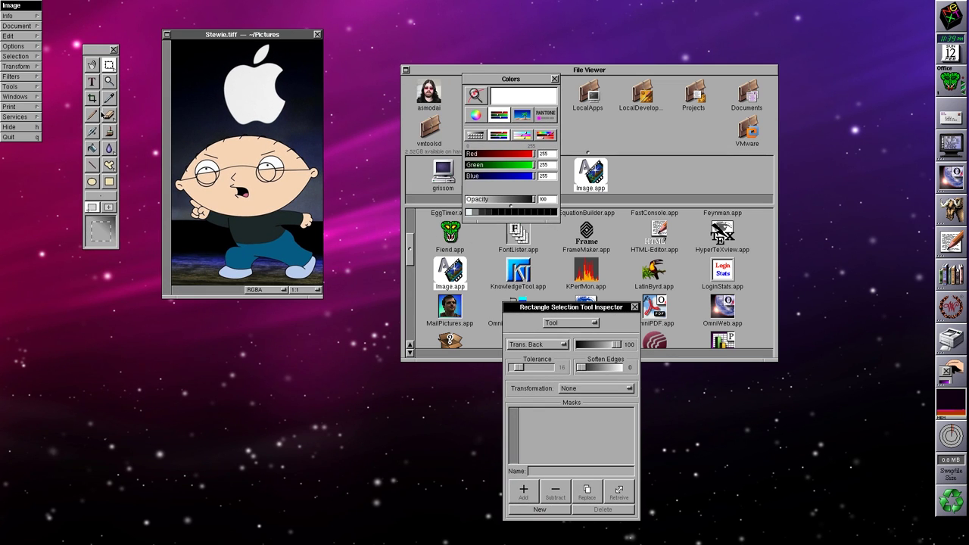
# Paint over the white Apple logo in Stewie.tiff with the black Airbrush tool.
pyautogui.click(109, 149)
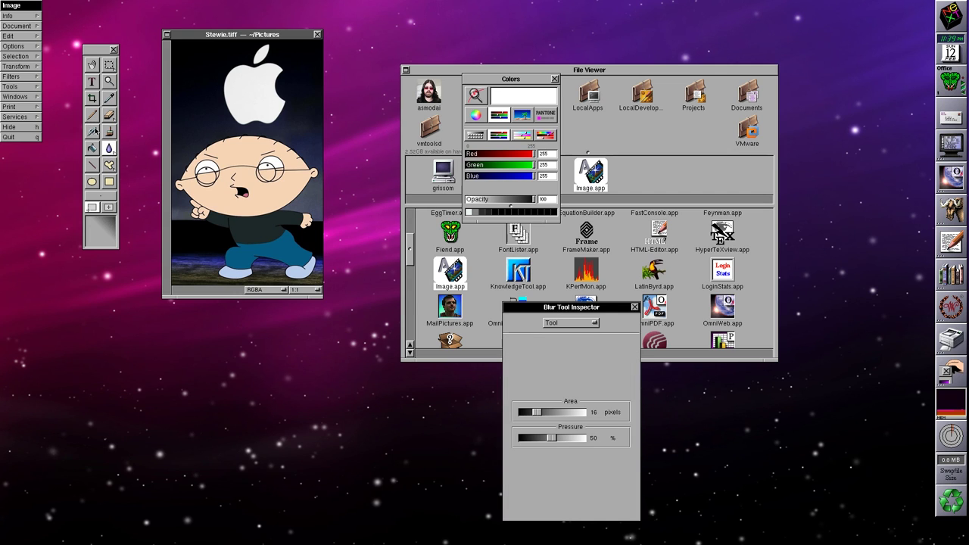
pyautogui.click(92, 131)
pyautogui.moveTo(244, 106)
pyautogui.mouseDown()
pyautogui.moveTo(241, 91)
pyautogui.moveTo(259, 70)
pyautogui.moveTo(277, 98)
pyautogui.moveTo(247, 120)
pyautogui.moveTo(236, 72)
pyautogui.mouseUp()
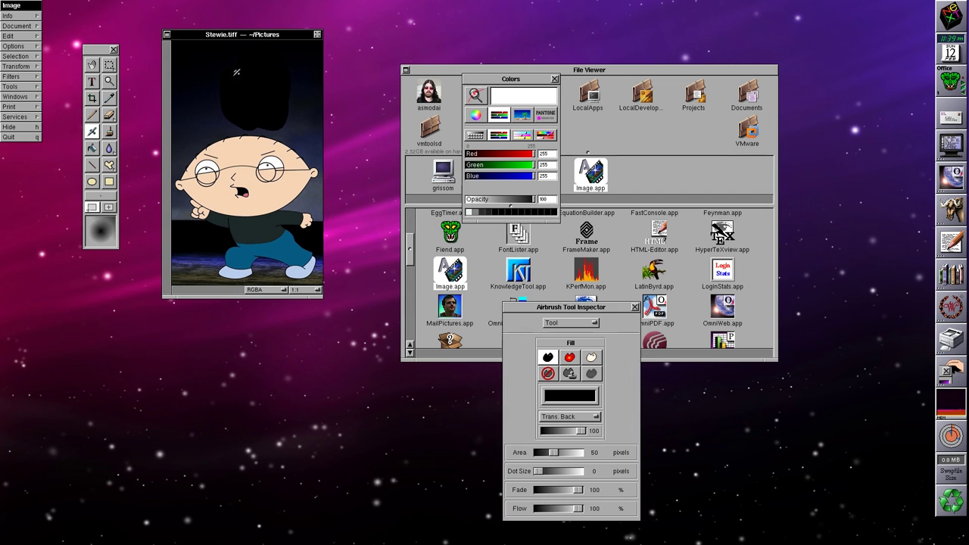
# Display only the Red channel of the picture and smudge part of the character's face with the Blur tool.
pyautogui.click(285, 292)
pyautogui.click(273, 301)
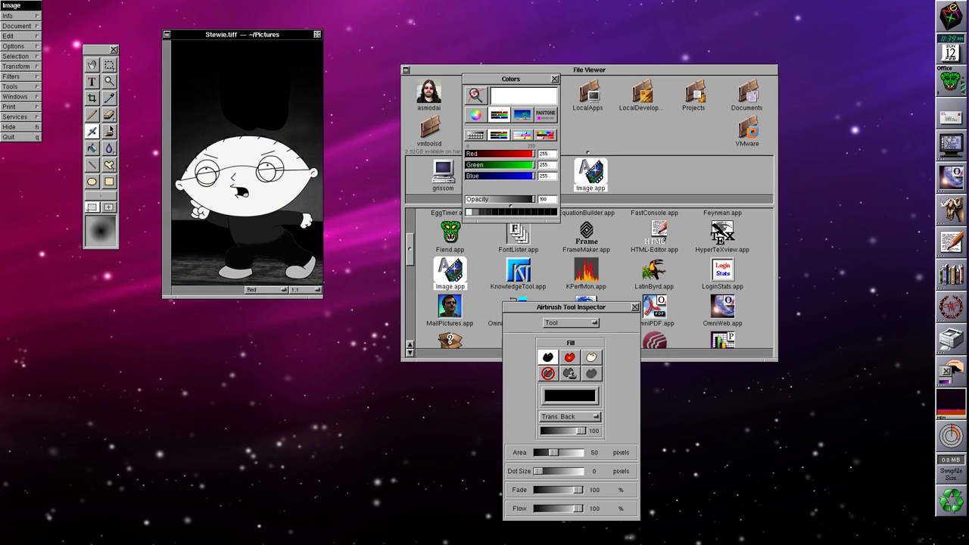
pyautogui.click(109, 148)
pyautogui.moveTo(233, 183)
pyautogui.mouseDown()
pyautogui.moveTo(245, 193)
pyautogui.moveTo(269, 163)
pyautogui.moveTo(269, 178)
pyautogui.moveTo(279, 168)
pyautogui.moveTo(269, 162)
pyautogui.moveTo(274, 172)
pyautogui.mouseUp()
# Switch the picture to the Green channel and blur both of the character's eyes.
pyautogui.click(271, 291)
pyautogui.click(268, 300)
pyautogui.moveTo(213, 165)
pyautogui.mouseDown()
pyautogui.moveTo(198, 170)
pyautogui.moveTo(214, 168)
pyautogui.moveTo(208, 176)
pyautogui.mouseUp()
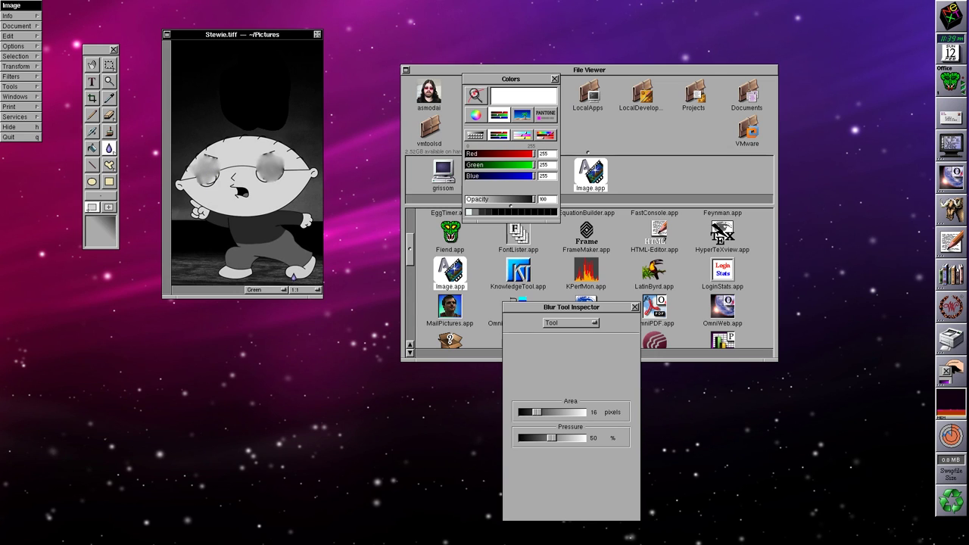
# Blur the character's mouth area and one eye in the Blue channel, and return the picture to the RGBA view.
pyautogui.click(263, 289)
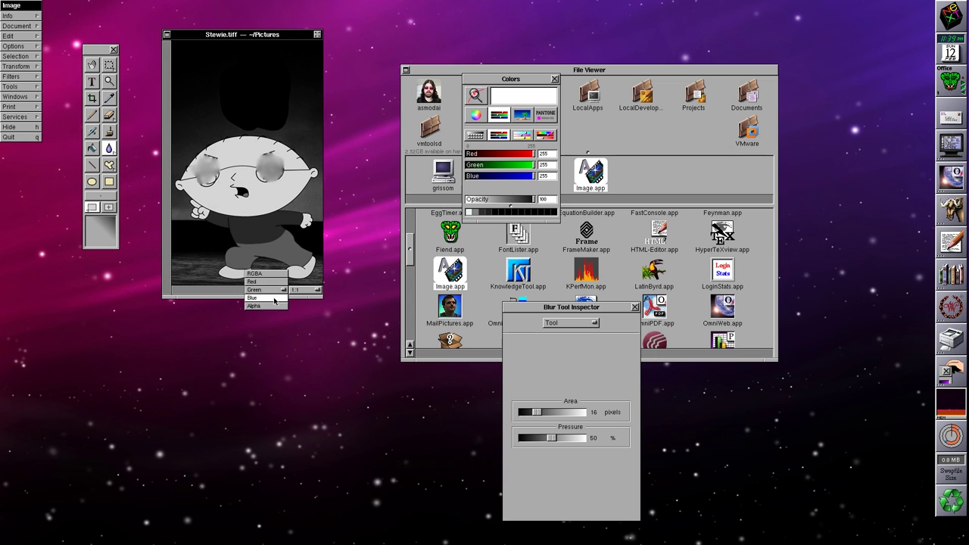
pyautogui.click(276, 302)
pyautogui.moveTo(236, 192)
pyautogui.mouseDown()
pyautogui.moveTo(271, 162)
pyautogui.moveTo(279, 174)
pyautogui.moveTo(265, 171)
pyautogui.moveTo(266, 159)
pyautogui.moveTo(271, 176)
pyautogui.mouseUp()
pyautogui.click(264, 290)
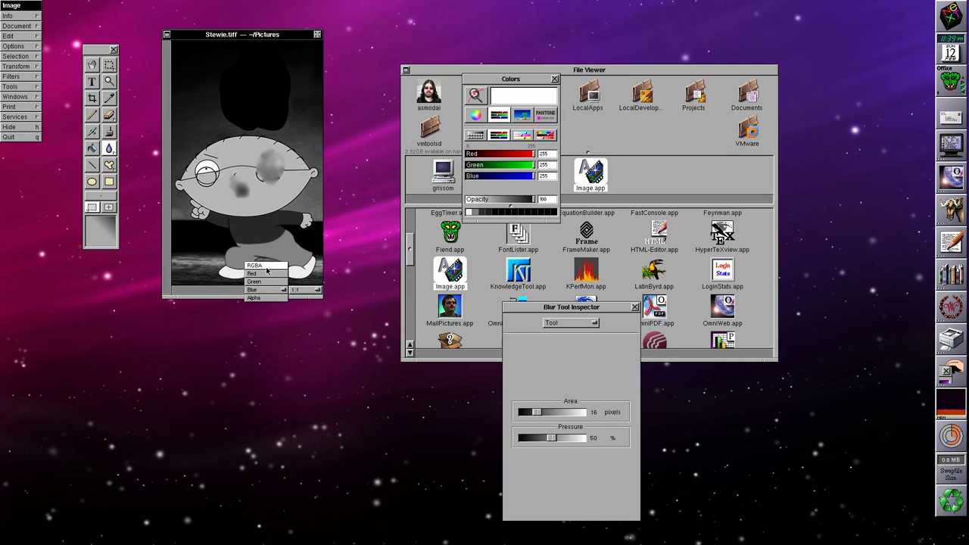
pyautogui.click(255, 266)
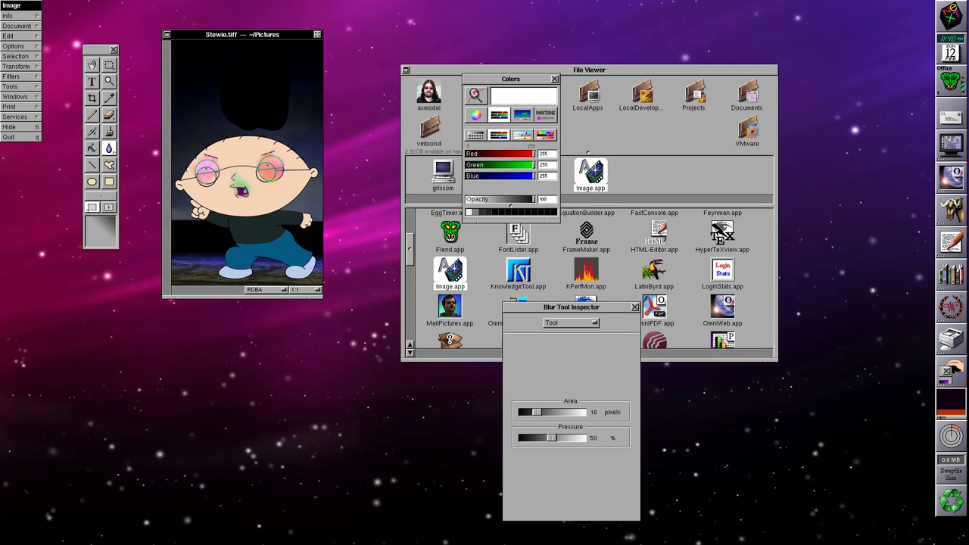
# Quit Image without saving the edited picture and launch KnowledgeTool from the LocalApps folder.
pyautogui.click(30, 137)
pyautogui.click(499, 219)
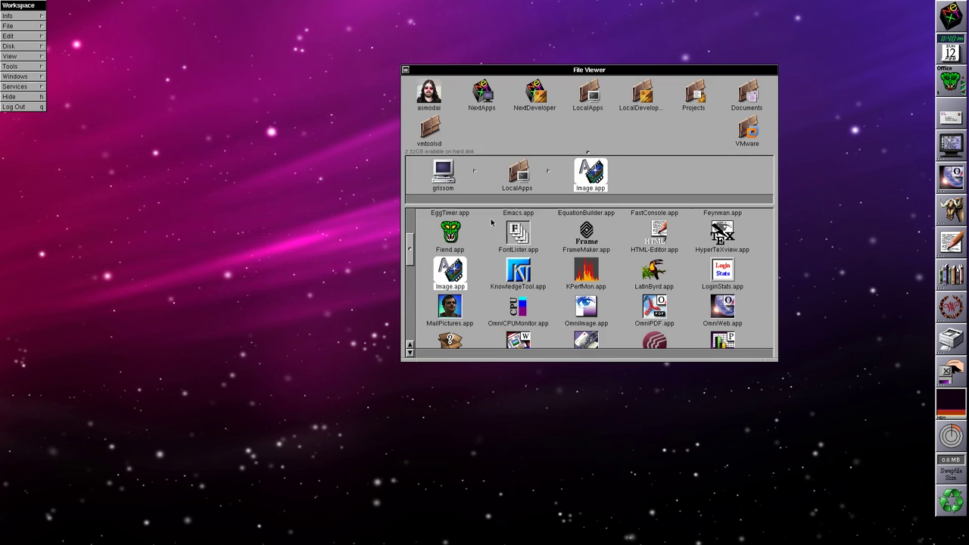
pyautogui.click(507, 273)
pyautogui.doubleClick(518, 274)
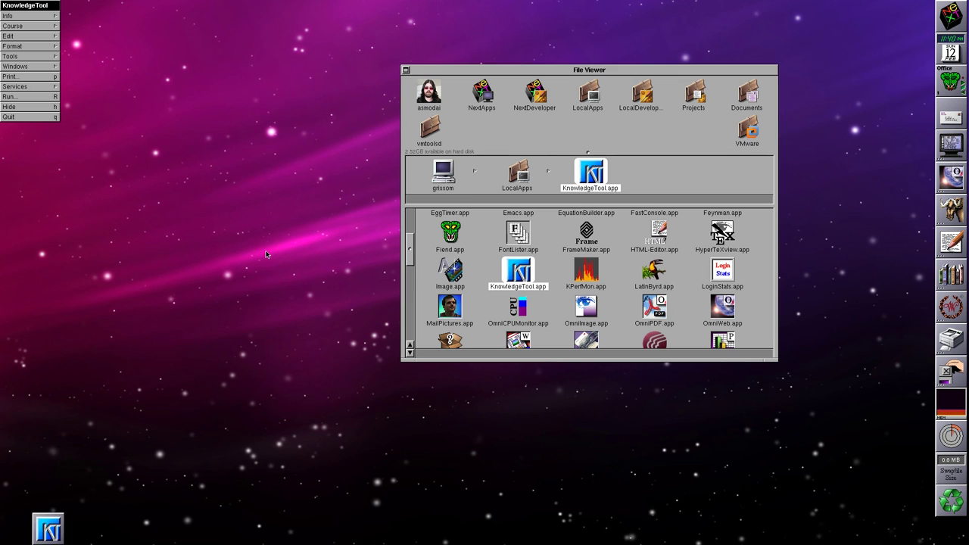
# Create a new course in KnowledgeTool and move its window clear of the File Viewer.
pyautogui.click(26, 27)
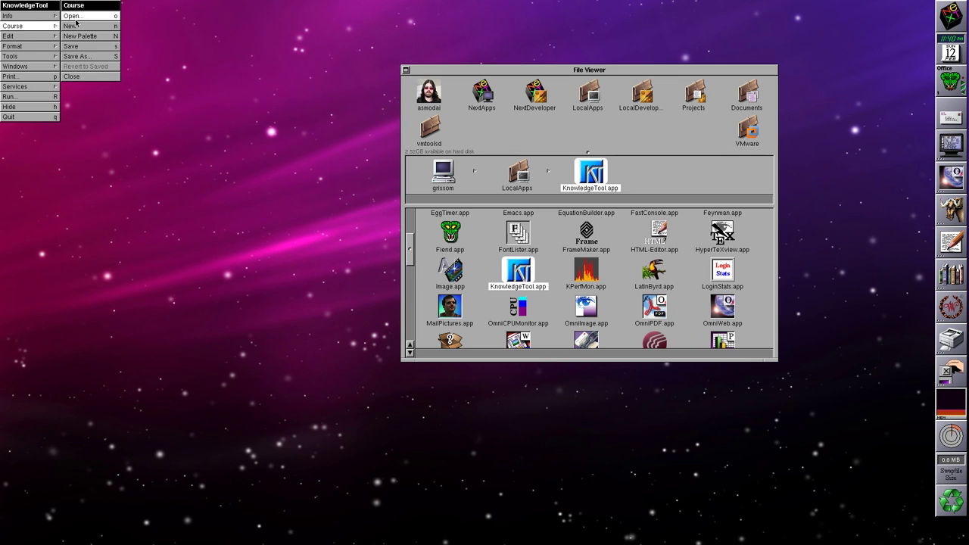
pyautogui.click(44, 17)
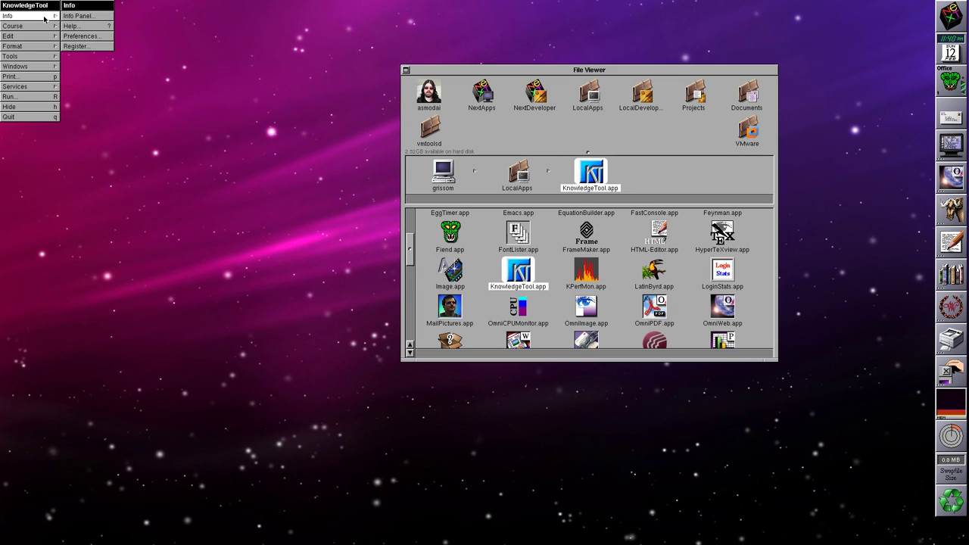
pyautogui.click(46, 27)
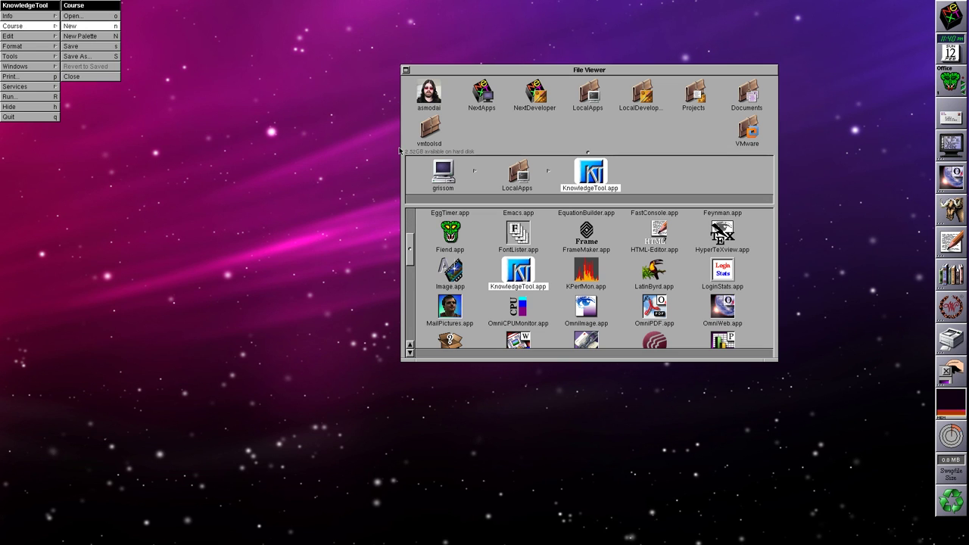
pyautogui.moveTo(421, 27); pyautogui.dragTo(169, 27)
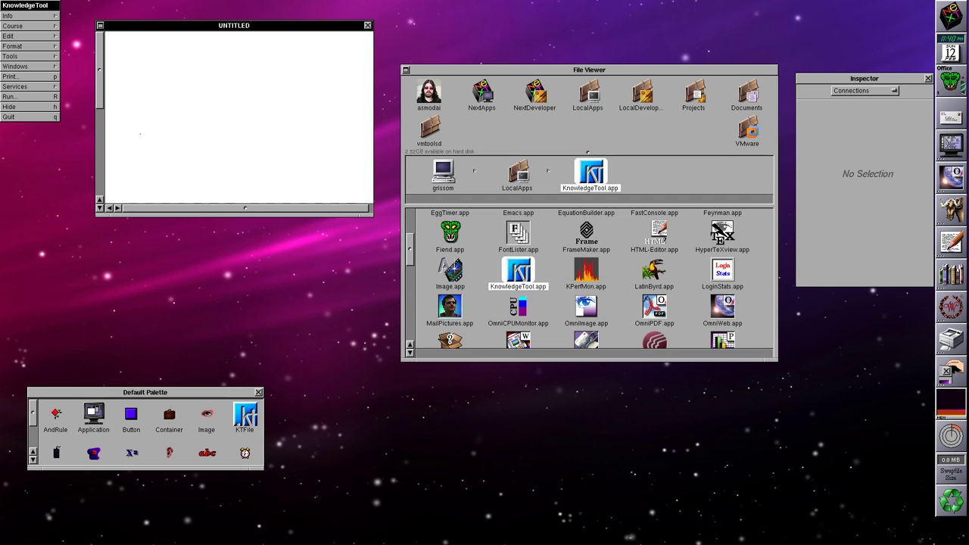
# Look for course files to open in the English.lproj folder of KnowledgeTool.app under LocalApps.
pyautogui.click(35, 40)
pyautogui.click(31, 27)
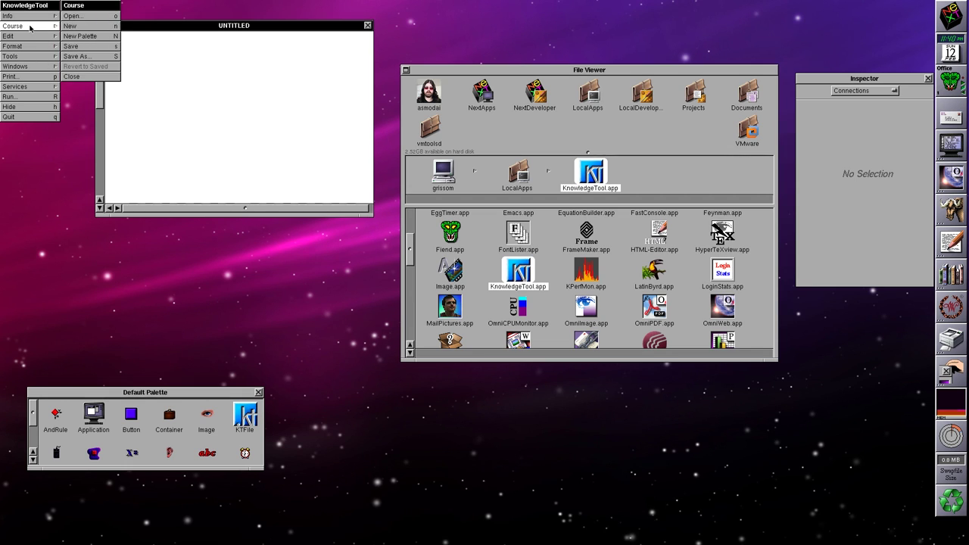
pyautogui.click(76, 16)
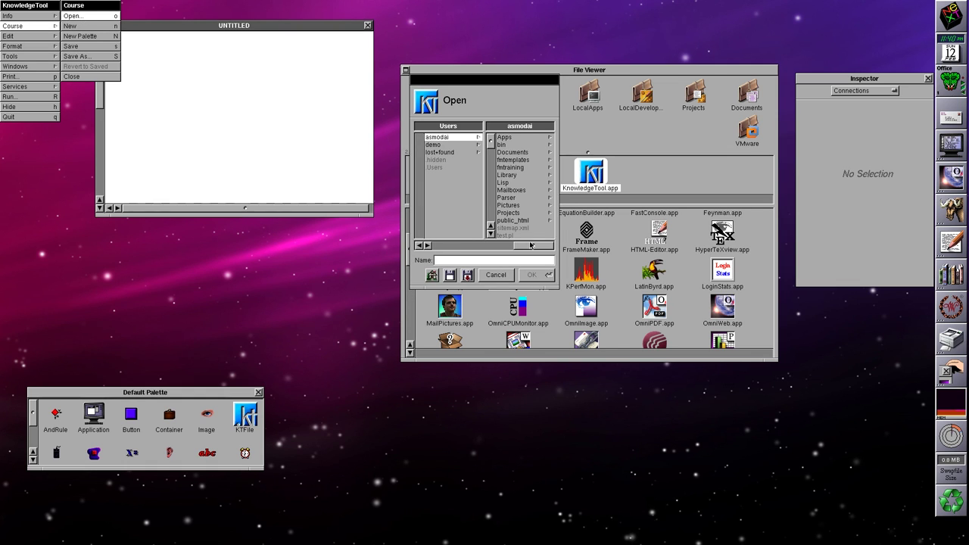
pyautogui.moveTo(418, 179); pyautogui.dragTo(418, 153)
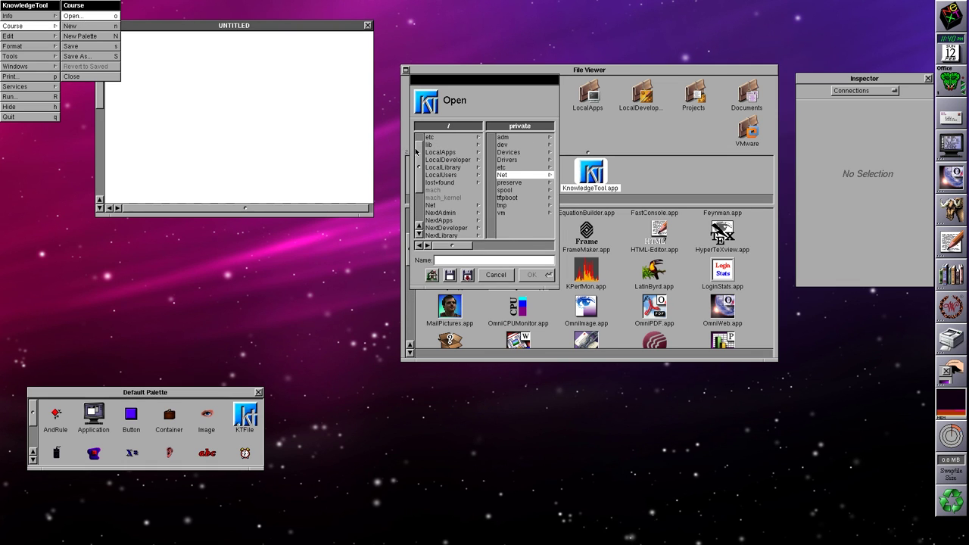
pyautogui.click(482, 153)
pyautogui.moveTo(489, 141); pyautogui.dragTo(491, 162)
pyautogui.click(502, 165)
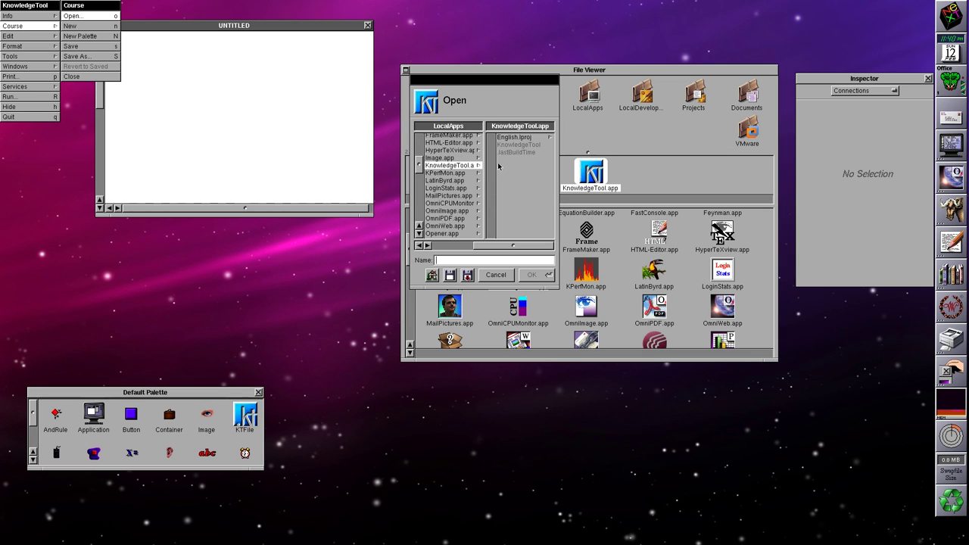
pyautogui.click(509, 136)
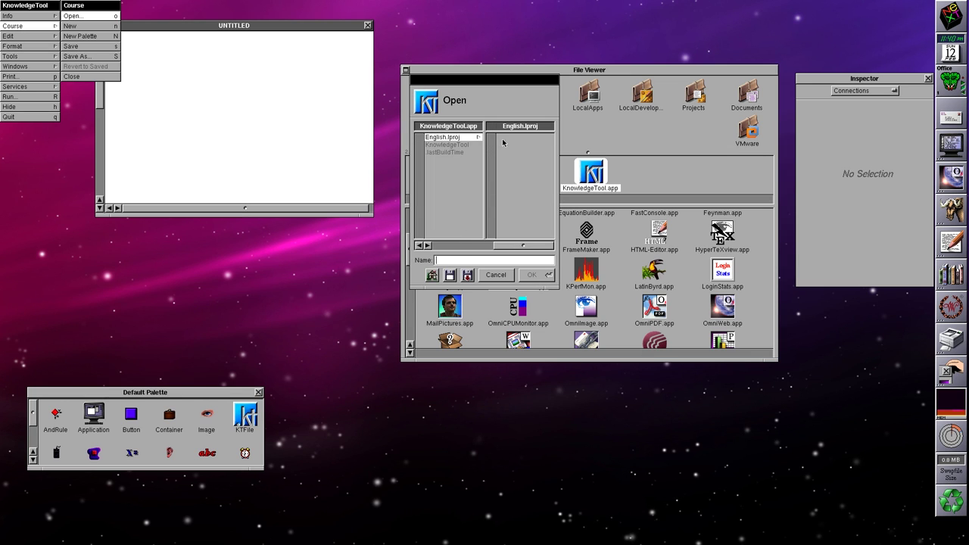
# Check the Documentation folder in LocalLibrary for course files and cancel opening a course.
pyautogui.click(438, 246)
pyautogui.click(439, 169)
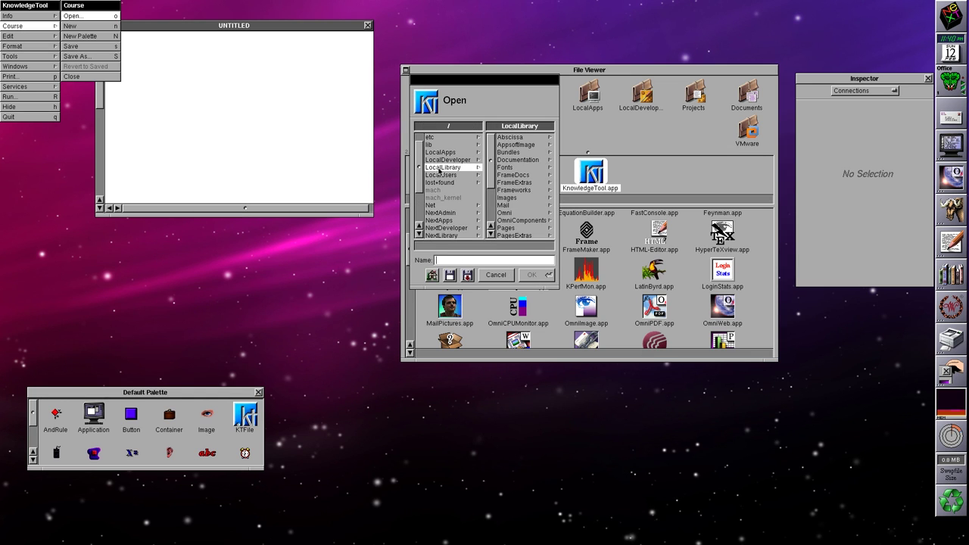
pyautogui.click(504, 159)
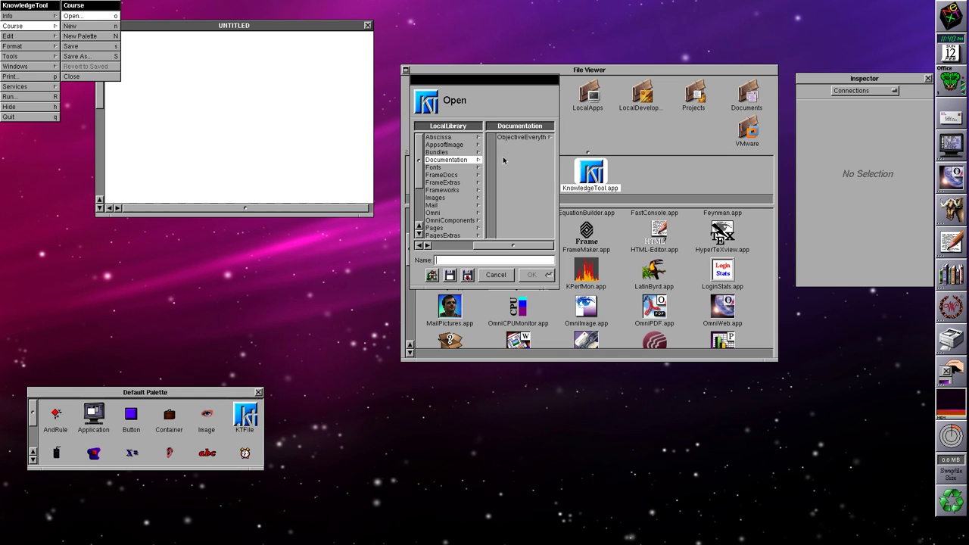
pyautogui.moveTo(423, 153)
pyautogui.mouseDown()
pyautogui.moveTo(422, 194)
pyautogui.moveTo(418, 148)
pyautogui.mouseUp()
pyautogui.click(491, 274)
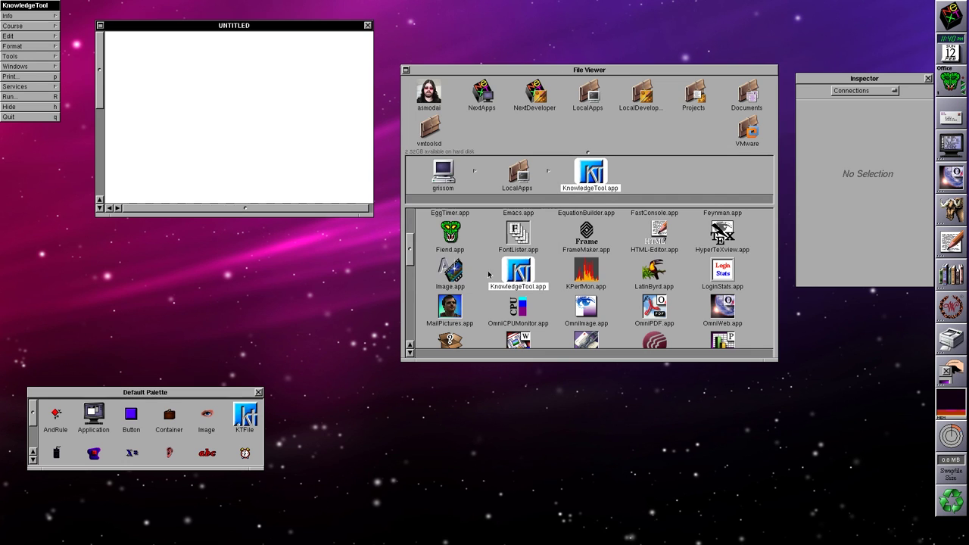
# Quit KnowledgeTool and select LatinByrd.app in the LocalApps folder.
pyautogui.click(51, 118)
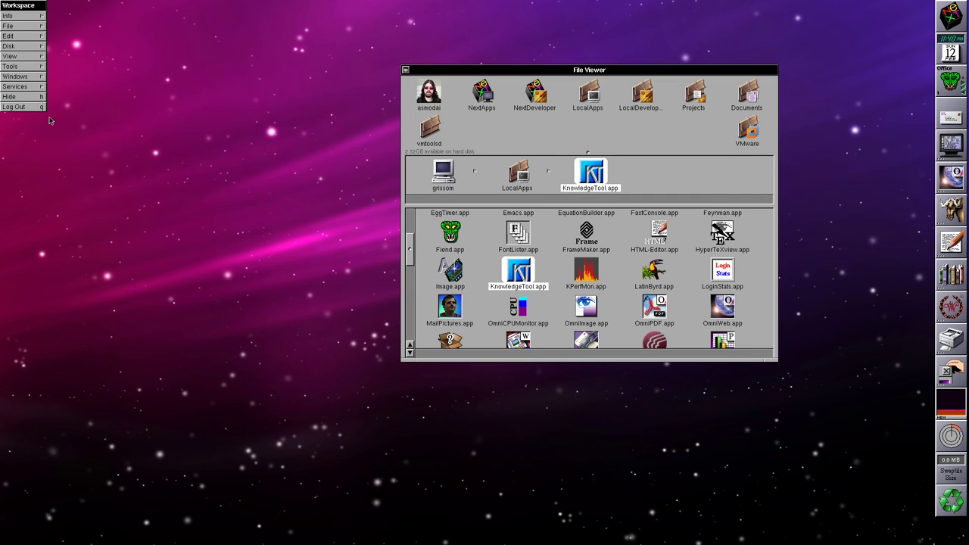
pyautogui.press('l')
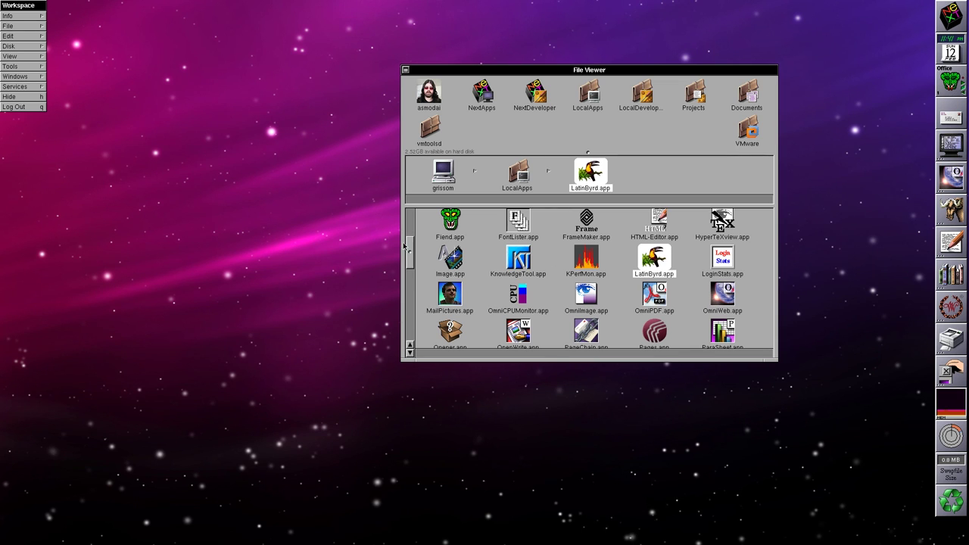
# Launch OmniCPUMonitor.app from the LocalApps folder and quit it after viewing its CPU gauge.
pyautogui.moveTo(409, 247); pyautogui.dragTo(411, 262)
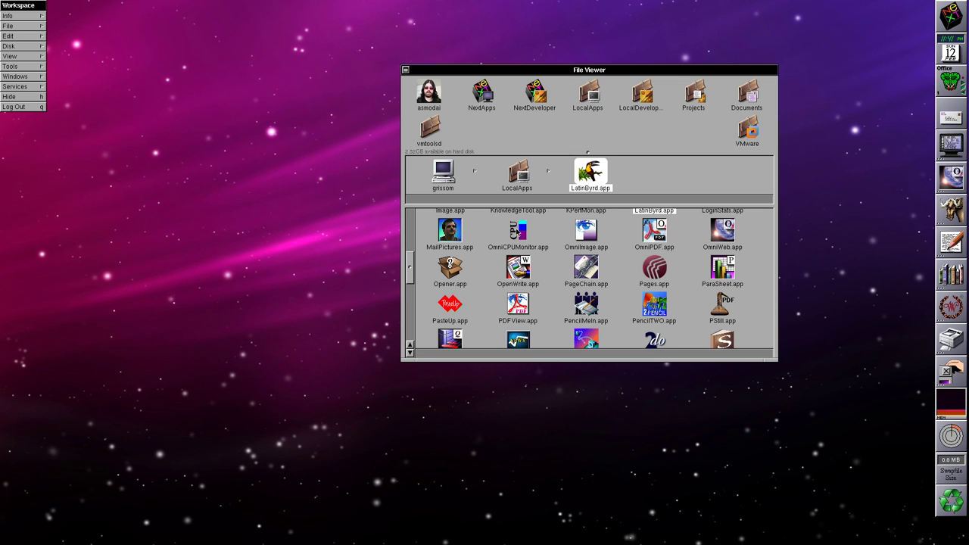
pyautogui.doubleClick(519, 232)
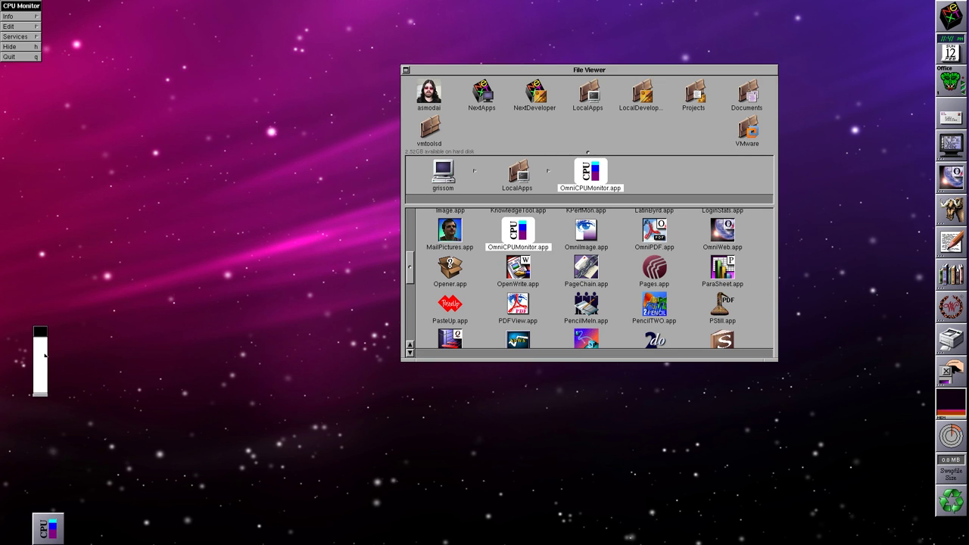
pyautogui.click(19, 58)
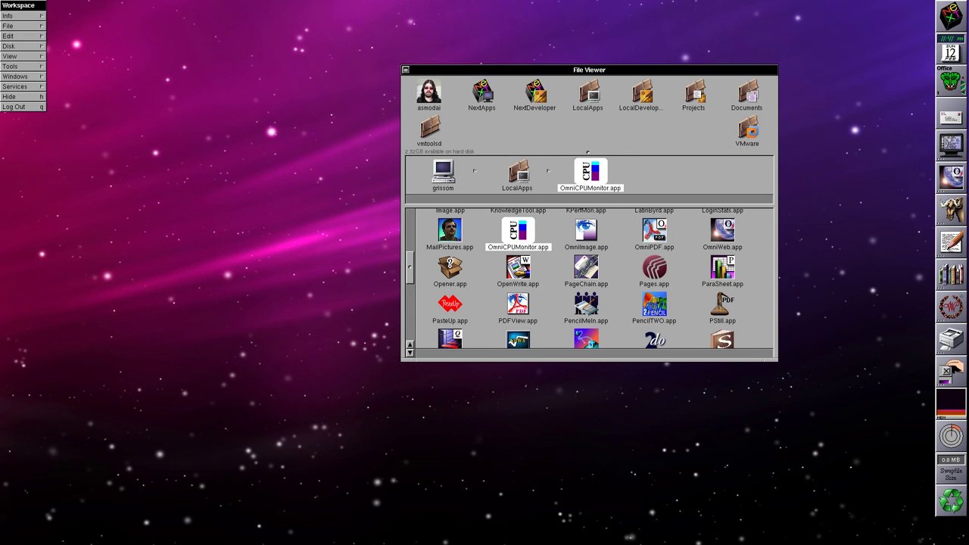
# Launch OmniWeb.app from LocalApps and visit the bookmarked NeXT Information Archive and NeXT Computers forum pages.
pyautogui.click(584, 232)
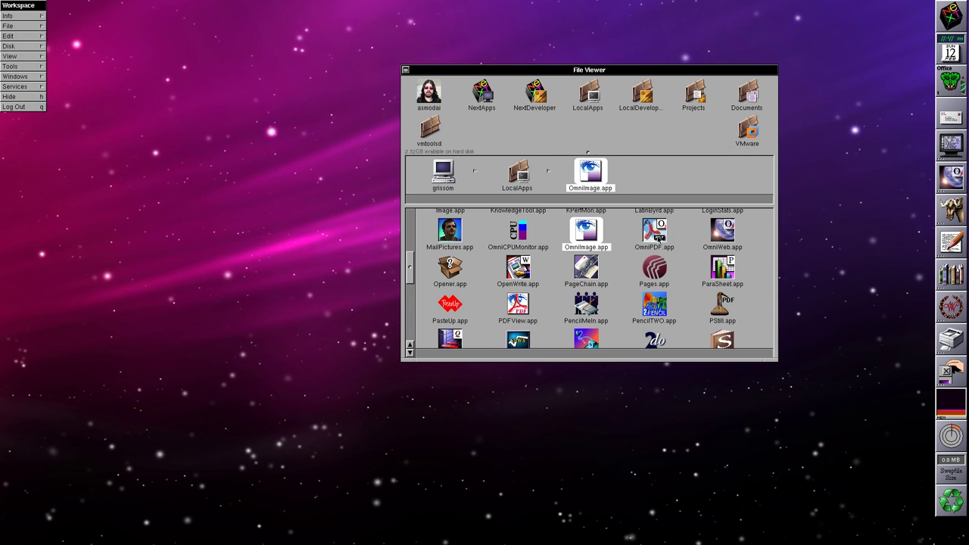
pyautogui.click(656, 232)
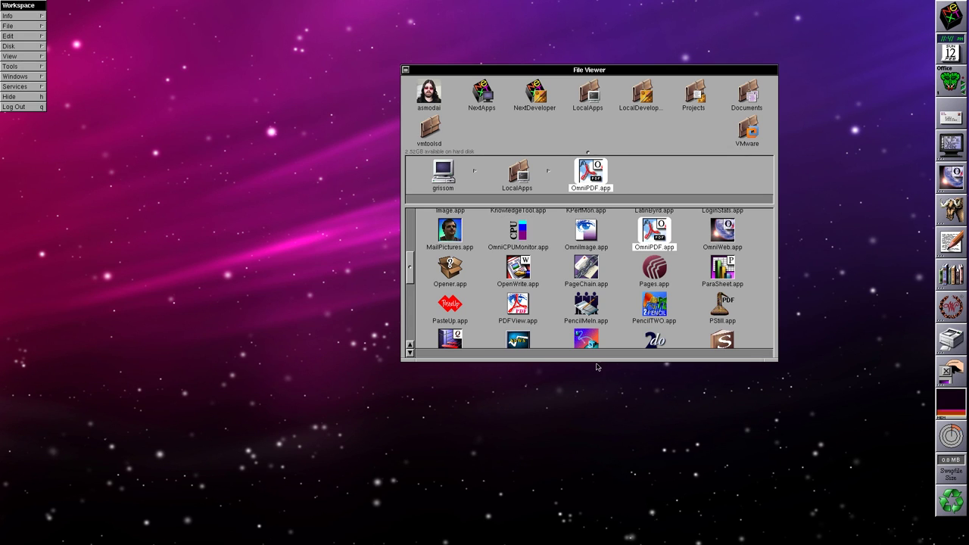
pyautogui.doubleClick(723, 231)
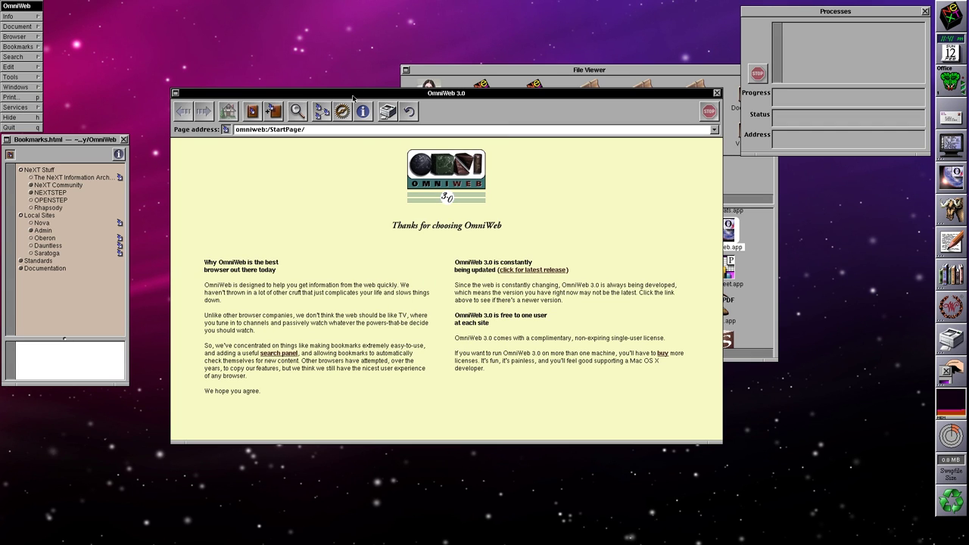
pyautogui.click(72, 178)
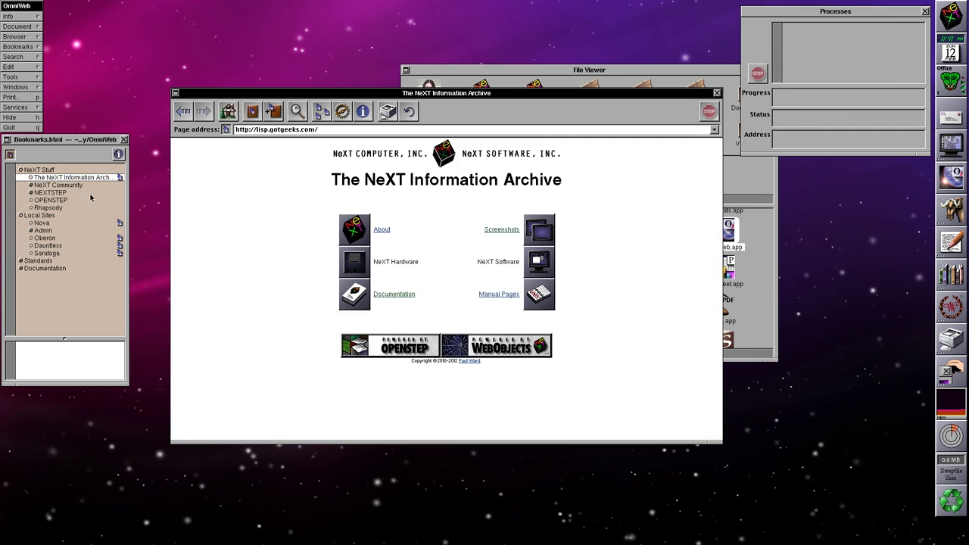
pyautogui.click(37, 186)
pyautogui.click(54, 193)
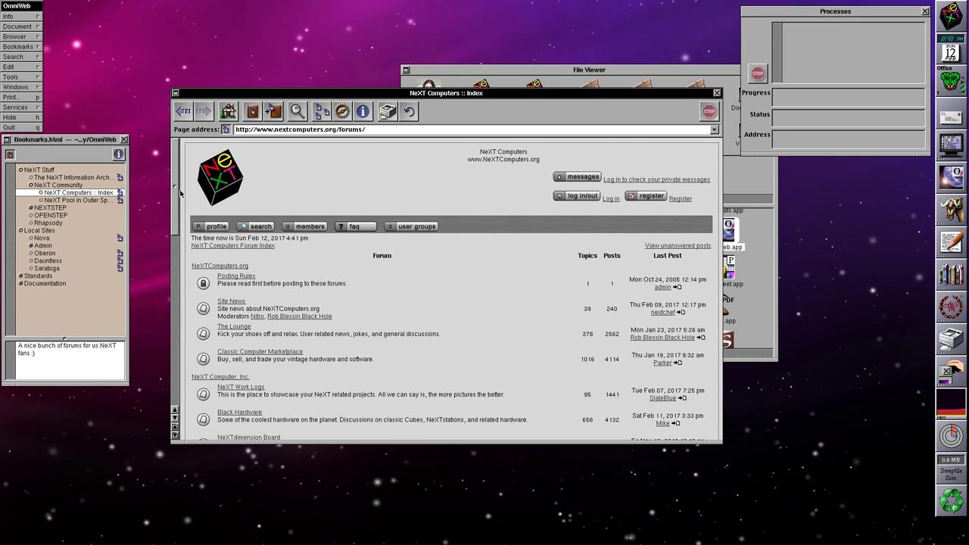
pyautogui.moveTo(177, 194); pyautogui.dragTo(153, 176)
pyautogui.tripleClick(412, 129)
pyautogui.write('www.wiki')
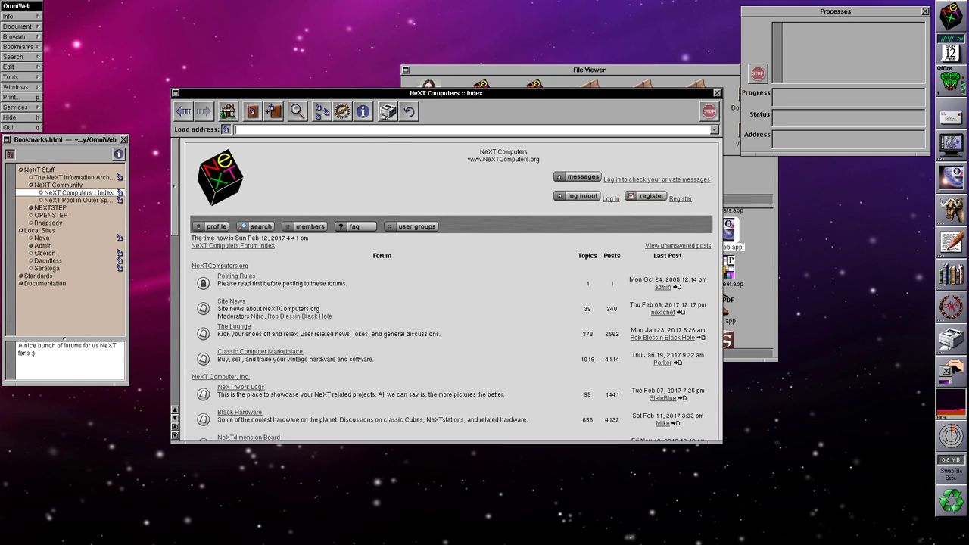
pyautogui.write('pedia.org')
pyautogui.press('Return')
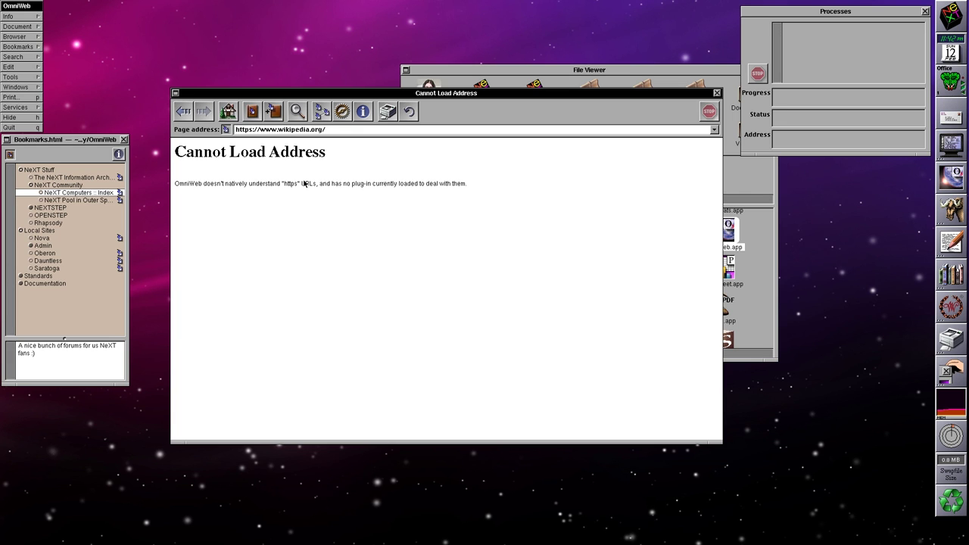
pyautogui.click(22, 127)
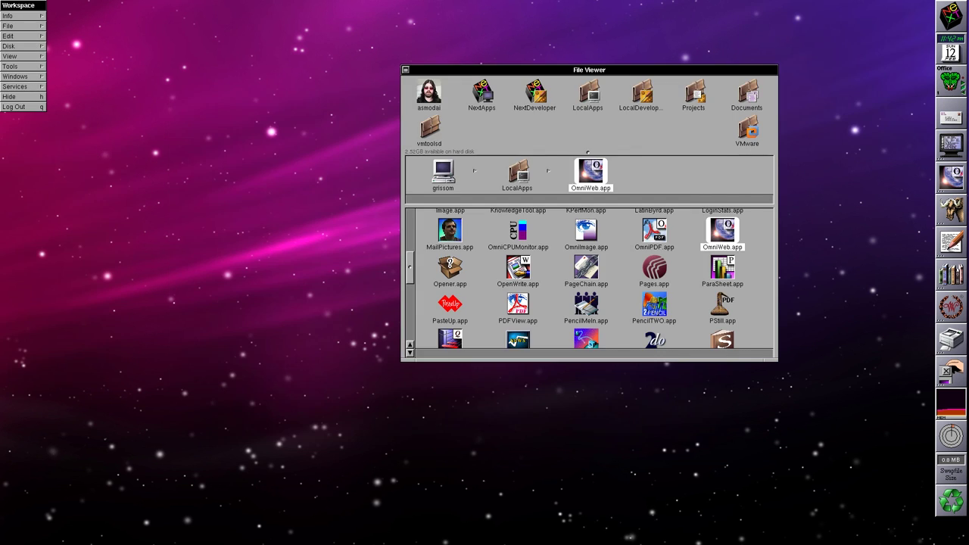
# Launch Pages.app from LocalApps and move the File Viewer and the untitled document apart.
pyautogui.click(657, 271)
pyautogui.doubleClick(658, 271)
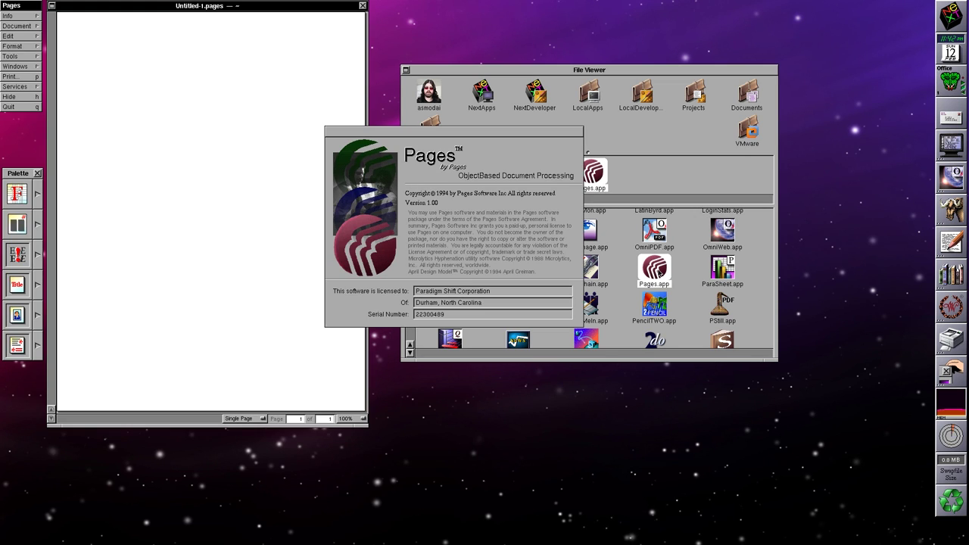
pyautogui.click(436, 212)
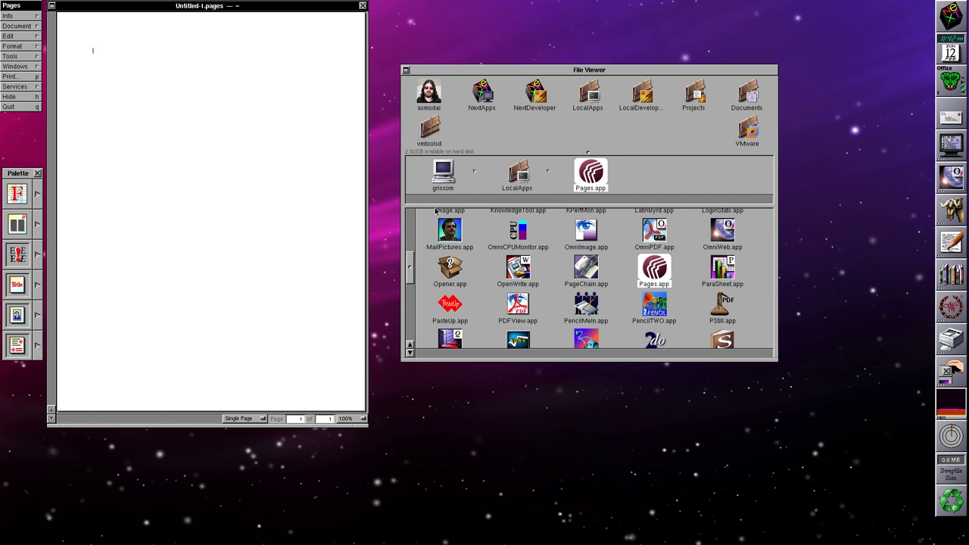
pyautogui.moveTo(456, 69); pyautogui.dragTo(509, 83)
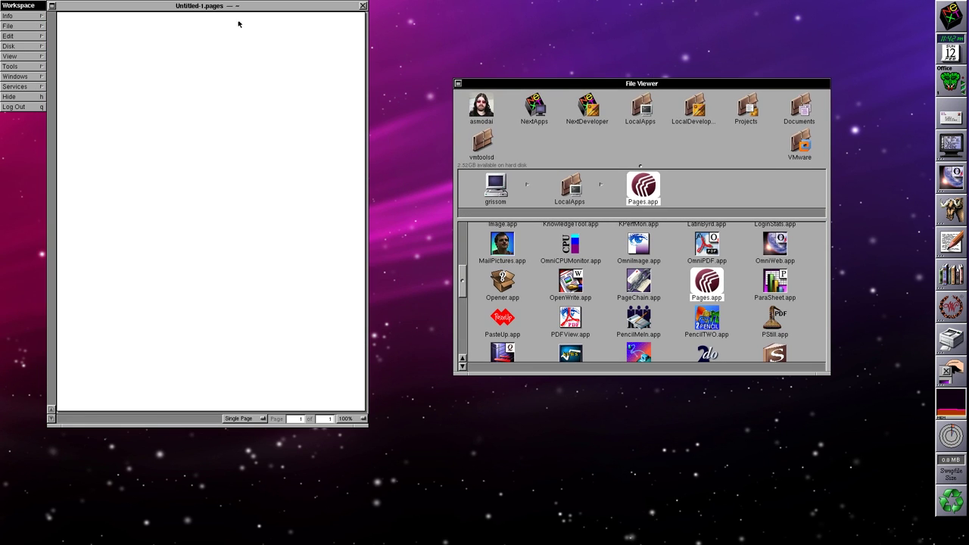
pyautogui.moveTo(229, 8); pyautogui.dragTo(265, 36)
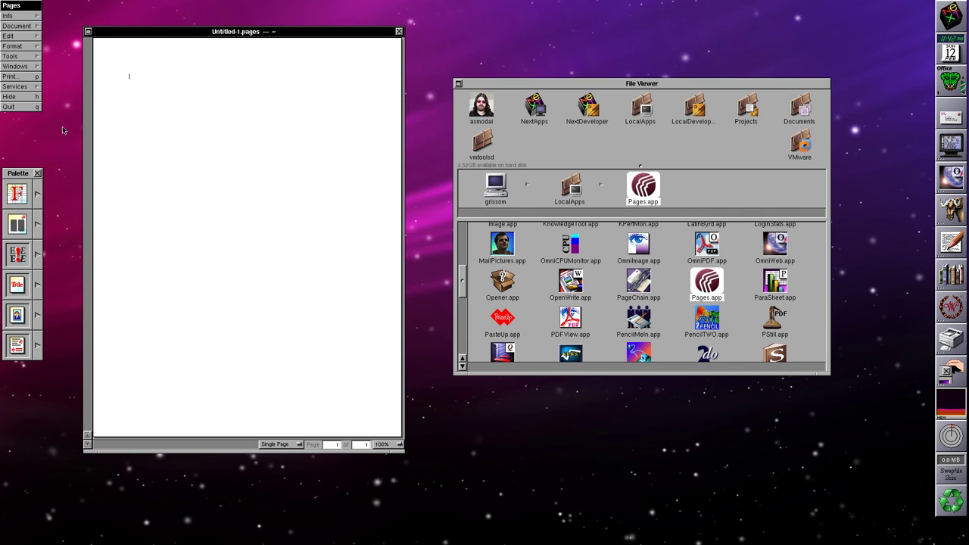
pyautogui.click(37, 195)
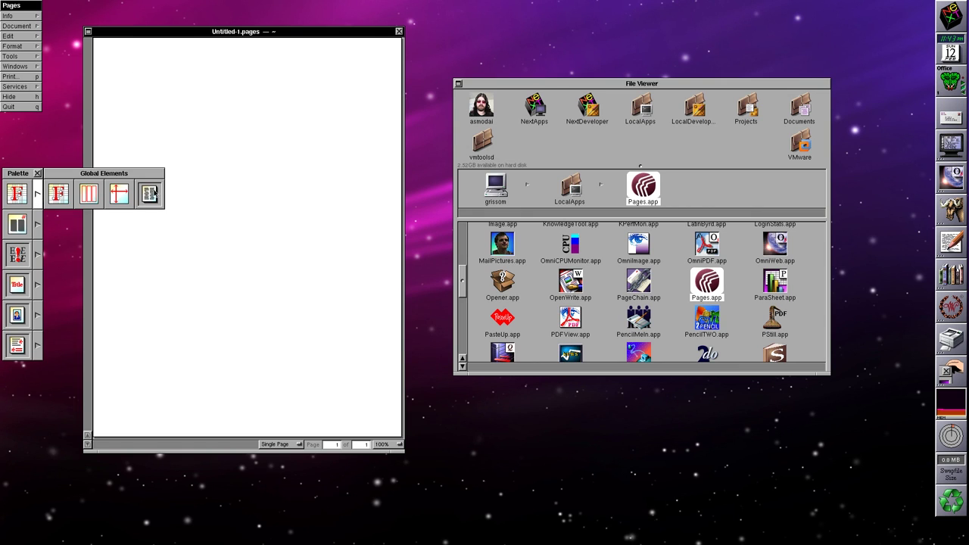
pyautogui.click(37, 195)
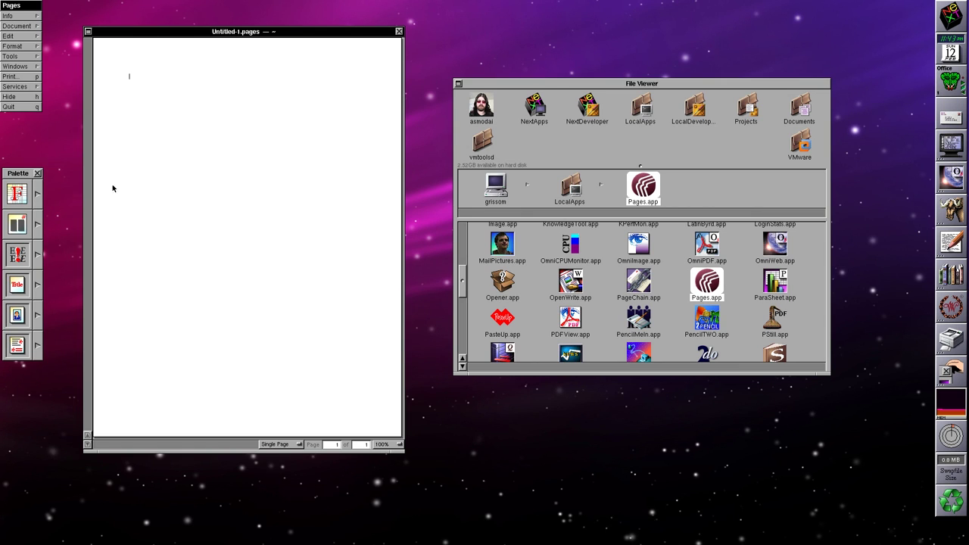
# Open the sample Victory_StandardReport.pages from /LocalLibrary/PagesExtras/Samples and move its window away from the palette.
pyautogui.click(17, 26)
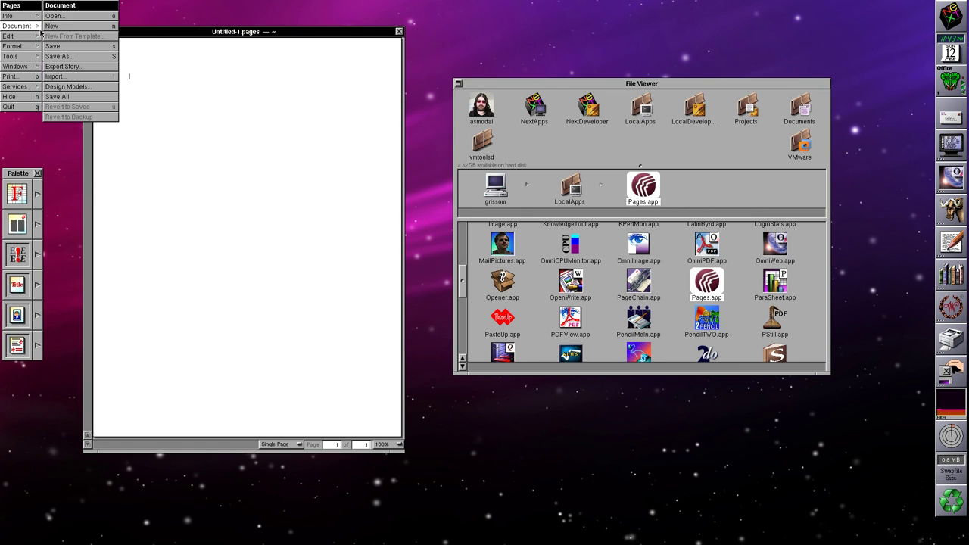
pyautogui.click(65, 17)
pyautogui.click(452, 245)
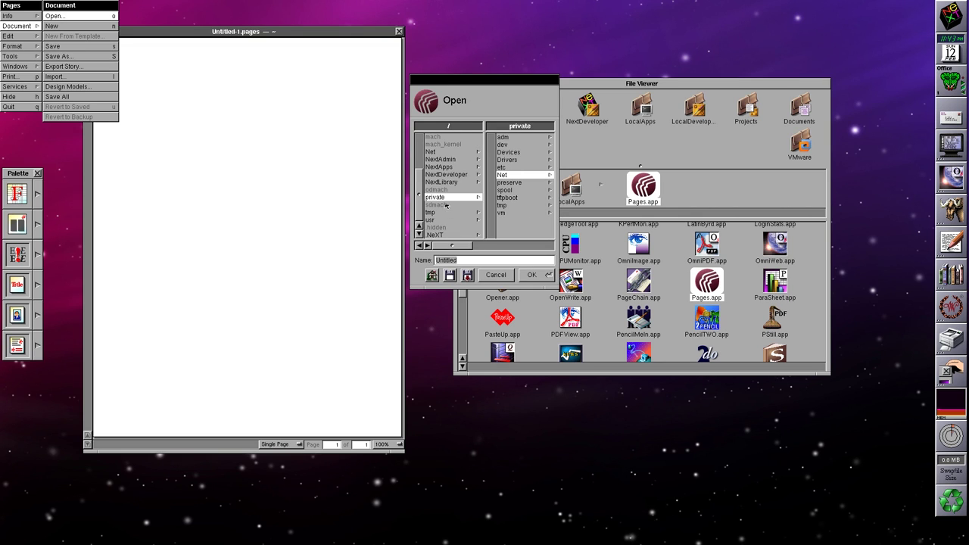
pyautogui.moveTo(421, 181); pyautogui.dragTo(421, 148)
pyautogui.click(443, 173)
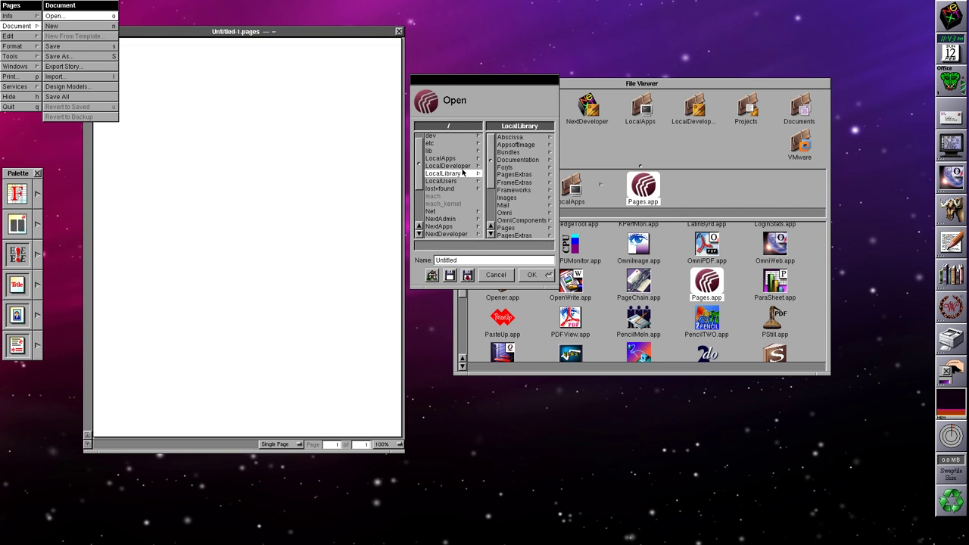
pyautogui.click(509, 174)
pyautogui.click(512, 137)
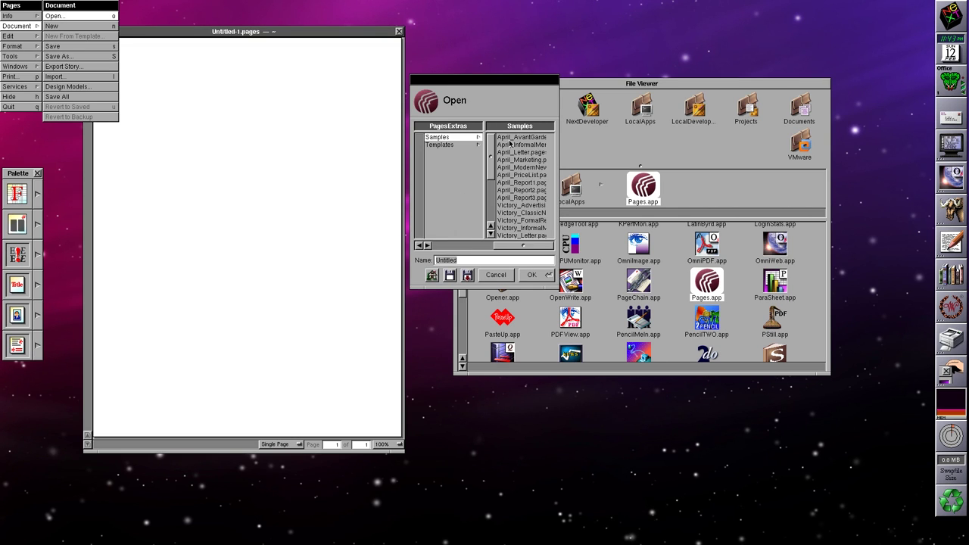
pyautogui.moveTo(493, 171); pyautogui.dragTo(493, 212)
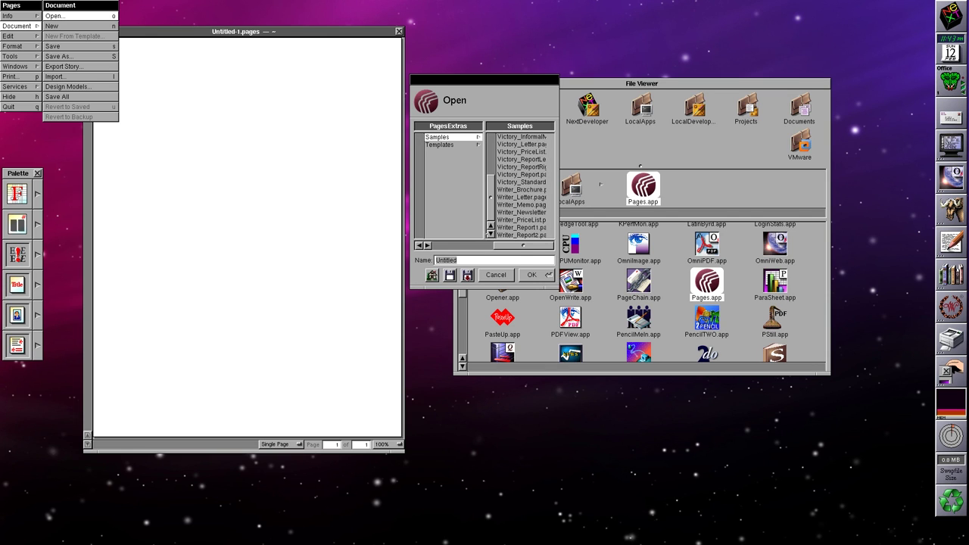
pyautogui.click(535, 185)
pyautogui.click(542, 272)
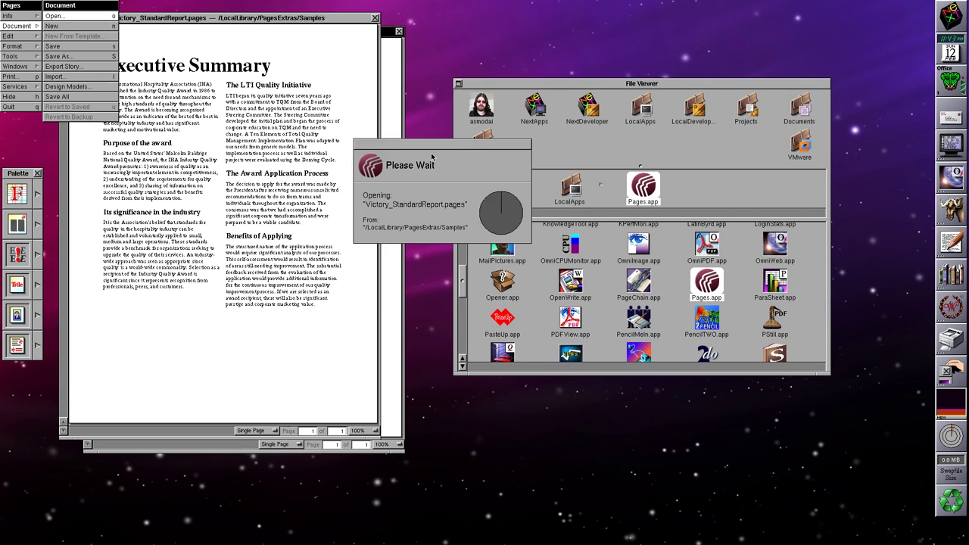
pyautogui.click(267, 66)
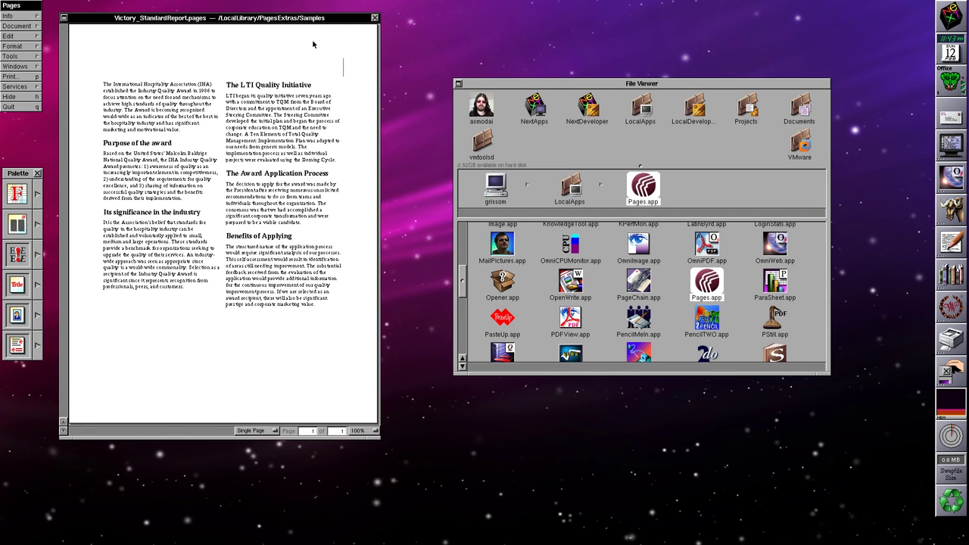
pyautogui.moveTo(175, 20); pyautogui.dragTo(224, 46)
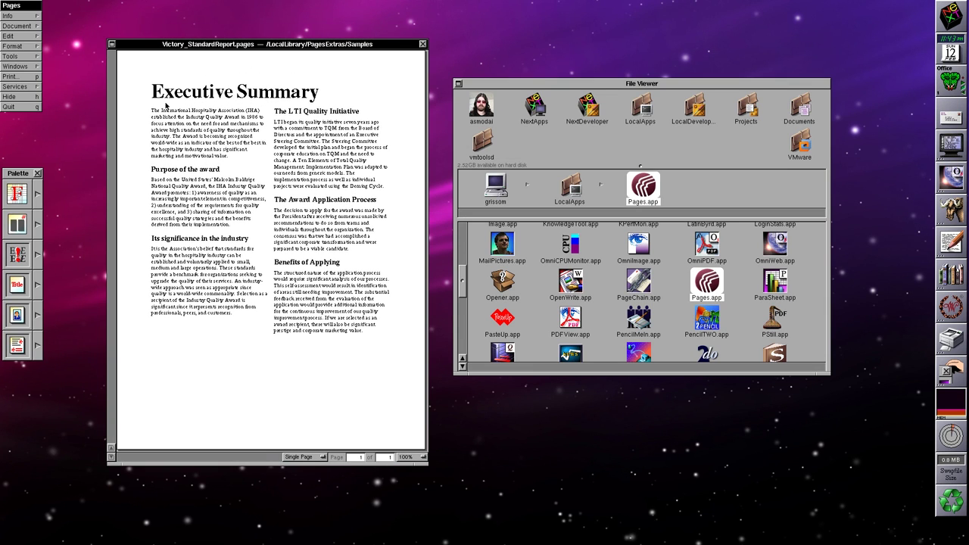
# Select text in the report's first paragraph and set the family text font to Helvetica in the Typefaces options.
pyautogui.moveTo(168, 105); pyautogui.dragTo(235, 155)
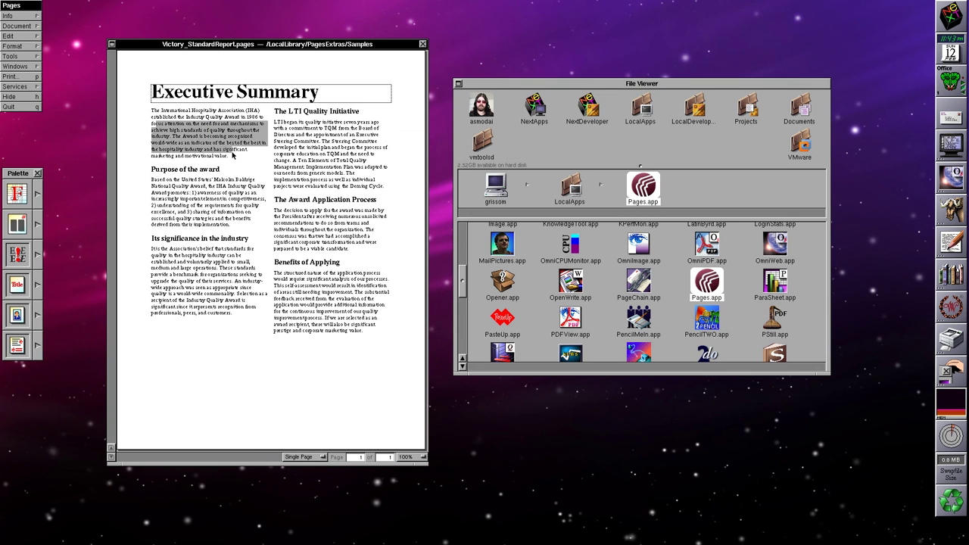
pyautogui.click(37, 193)
pyautogui.click(816, 78)
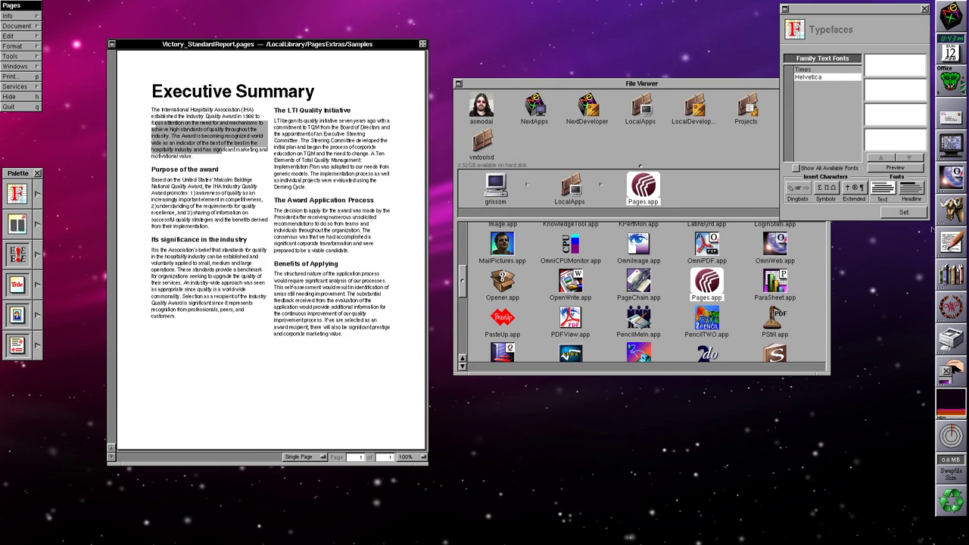
# Open the Page Numbers options for the report, and quit Pages.
pyautogui.moveTo(183, 179); pyautogui.dragTo(227, 213)
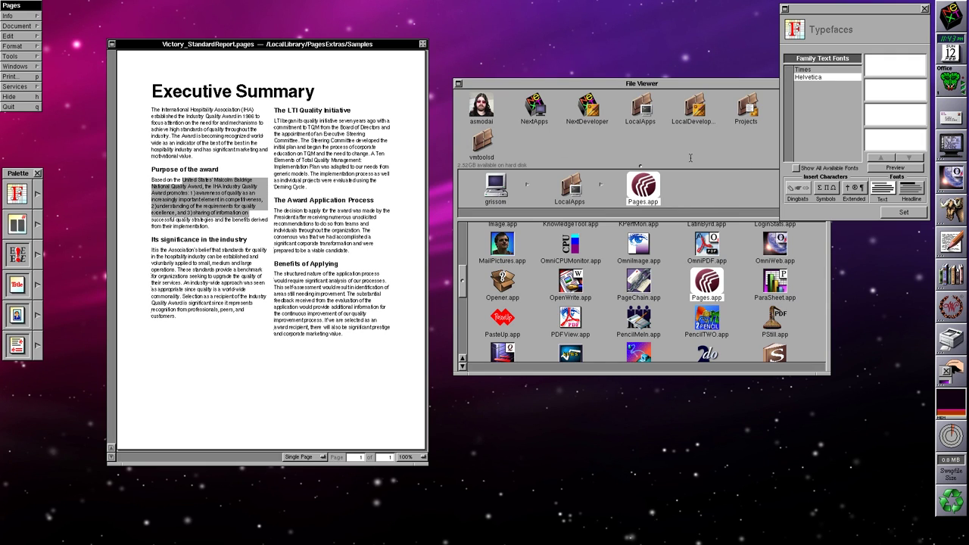
pyautogui.click(37, 224)
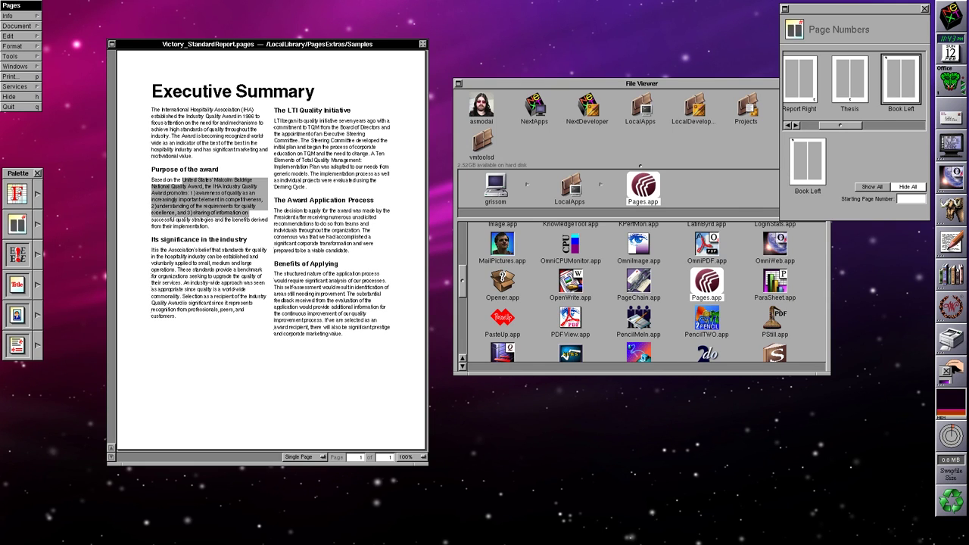
pyautogui.click(16, 107)
pyautogui.click(454, 220)
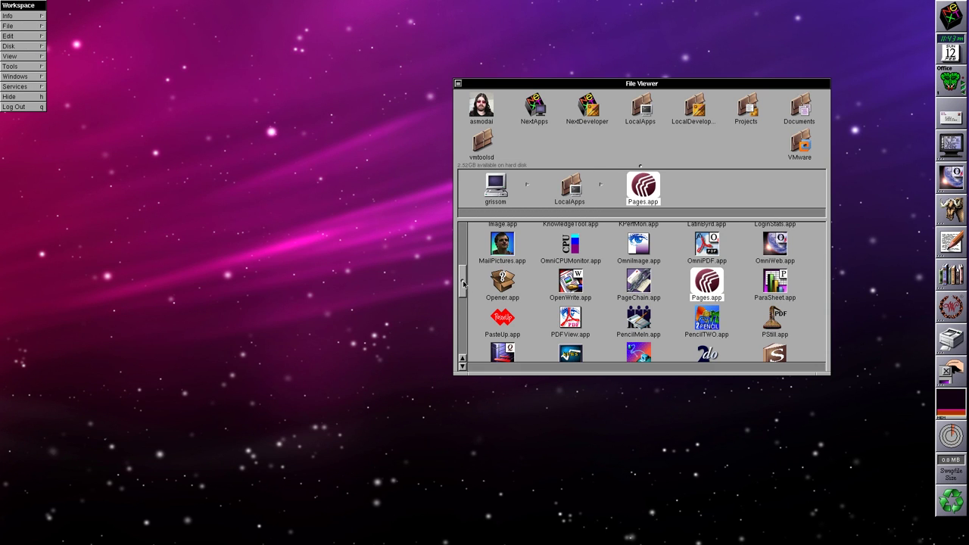
# Launch PencilMeIn.app from LocalApps and look through its event and tool commands.
pyautogui.doubleClick(634, 318)
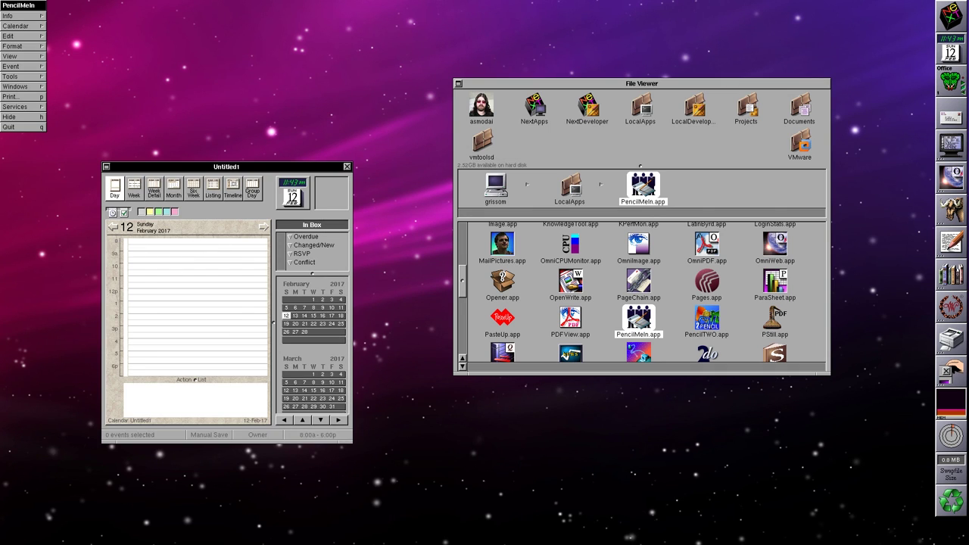
pyautogui.click(25, 67)
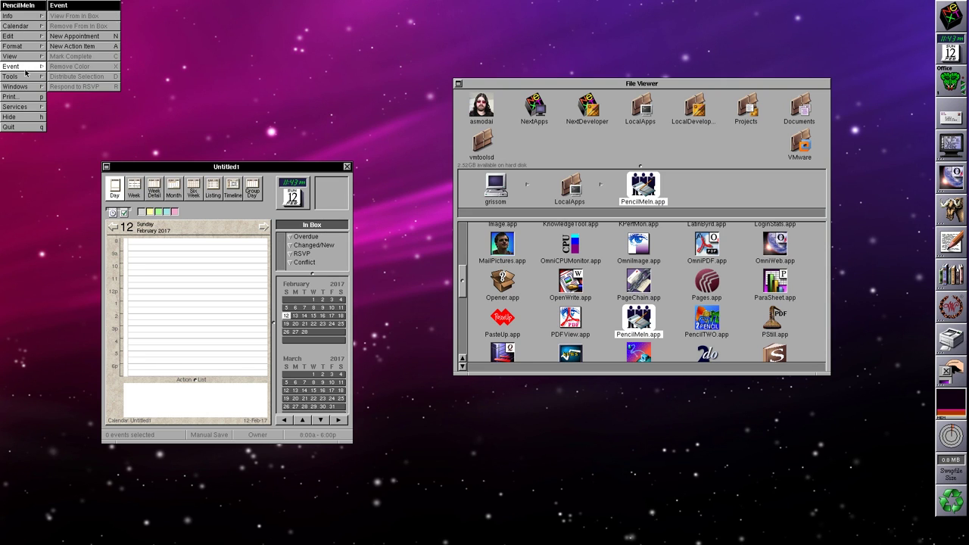
pyautogui.click(26, 77)
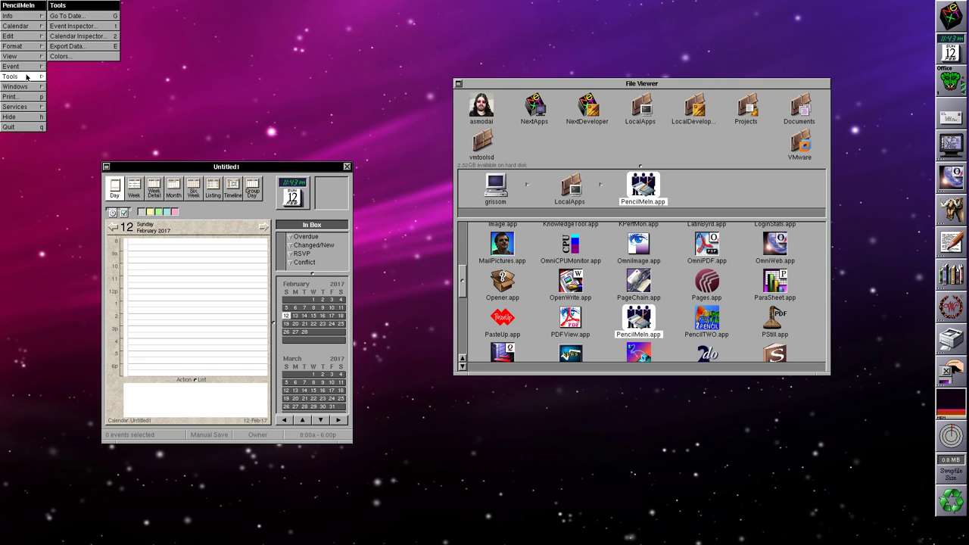
pyautogui.click(26, 77)
pyautogui.moveTo(462, 279); pyautogui.dragTo(468, 220)
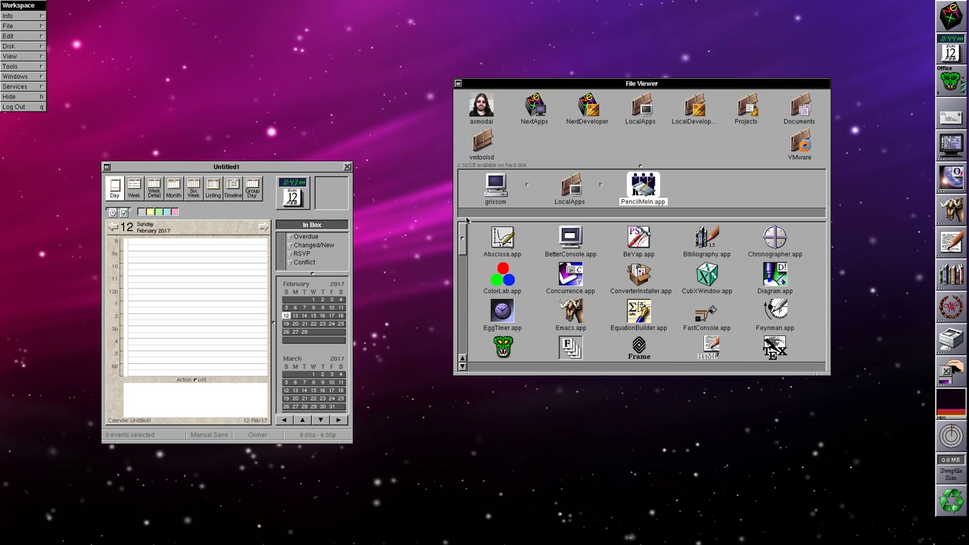
pyautogui.hotkey('alt', 'o')
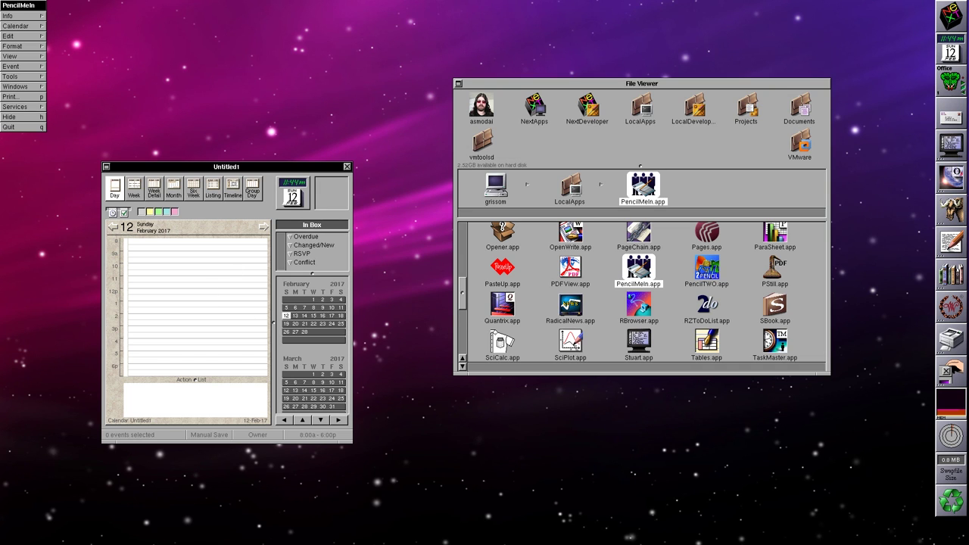
# Quit PencilMeIn and launch SBook.app from LocalApps.
pyautogui.click(33, 127)
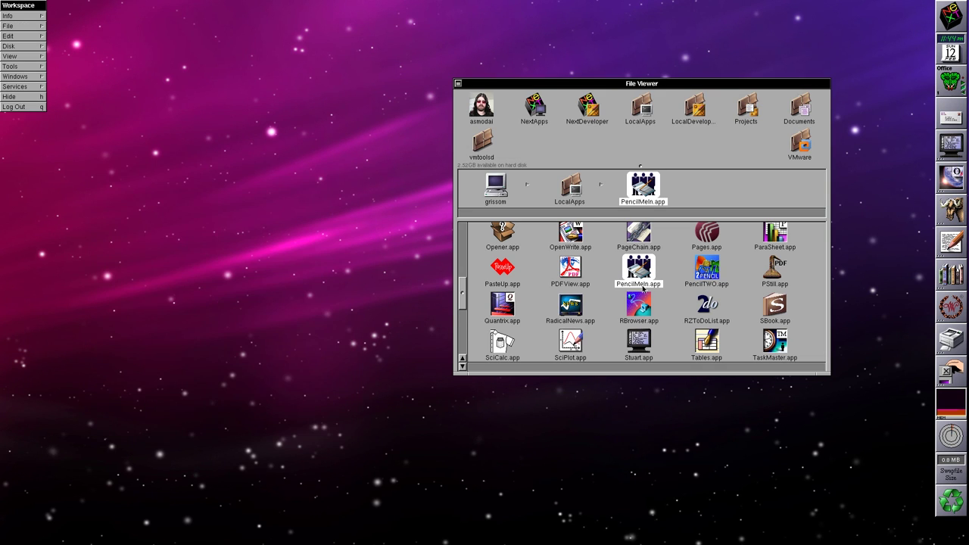
pyautogui.click(571, 307)
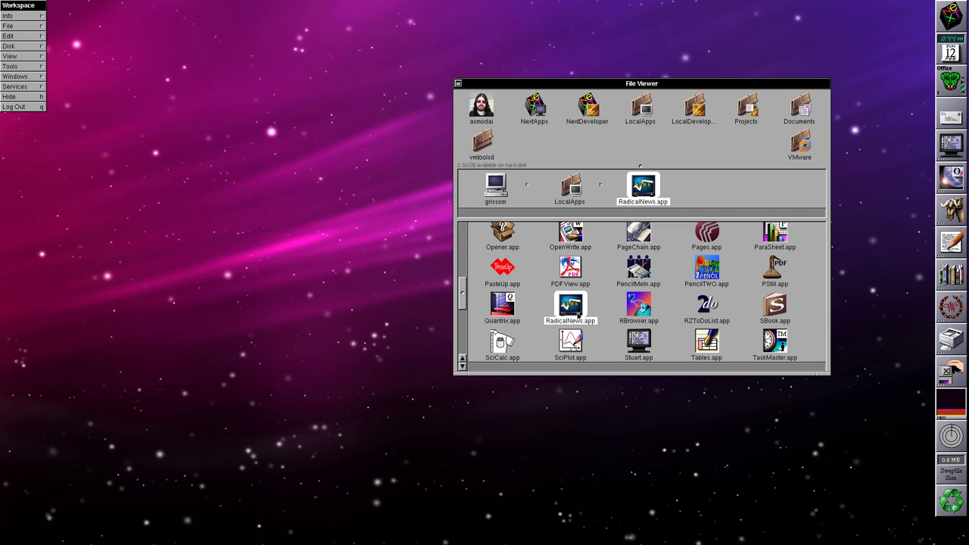
pyautogui.press('Right')
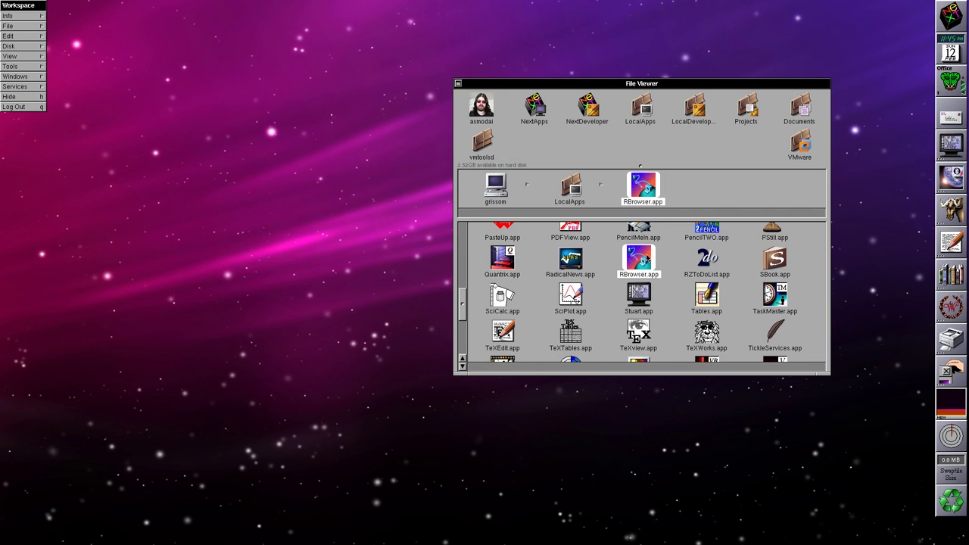
pyautogui.doubleClick(792, 261)
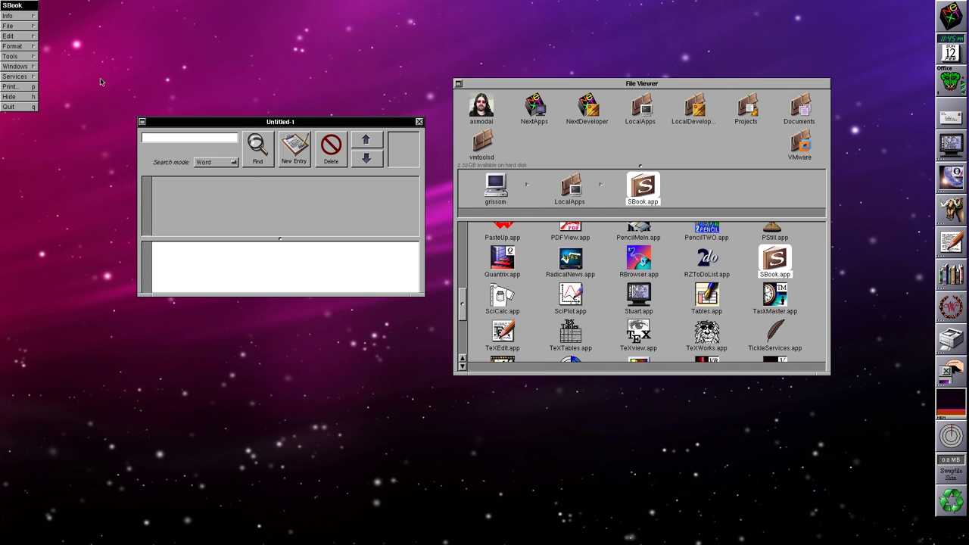
# View SBook's application info and close it, and quit SBook.
pyautogui.moveTo(23, 16); pyautogui.dragTo(66, 17)
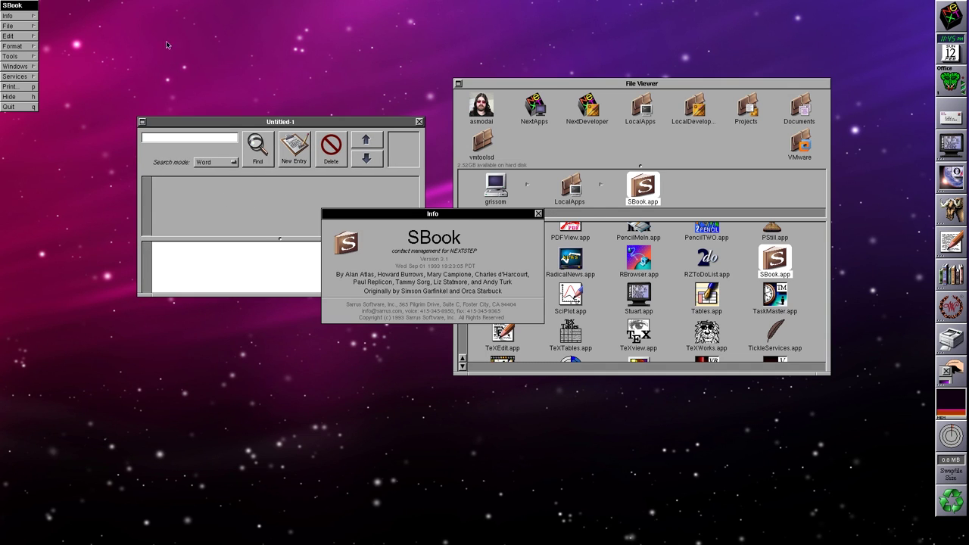
pyautogui.click(540, 215)
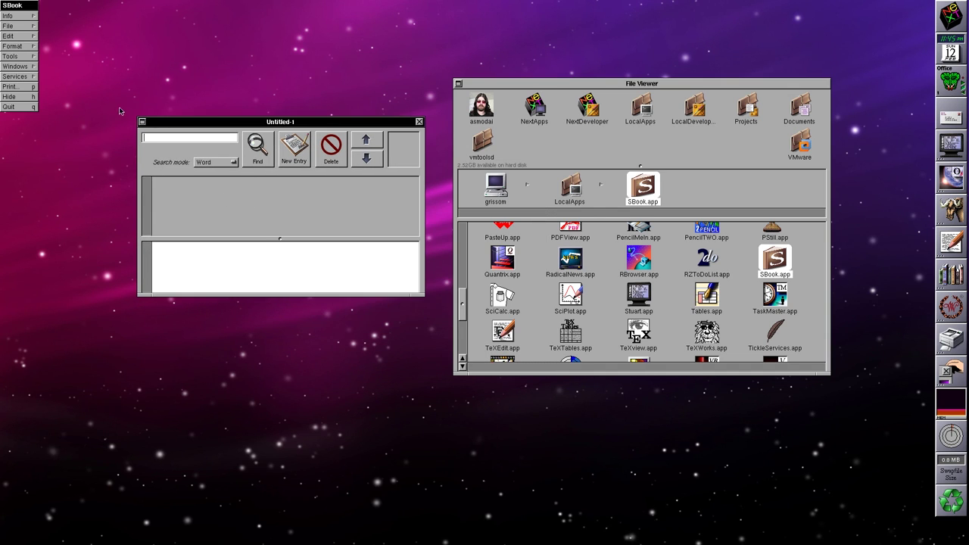
pyautogui.click(28, 107)
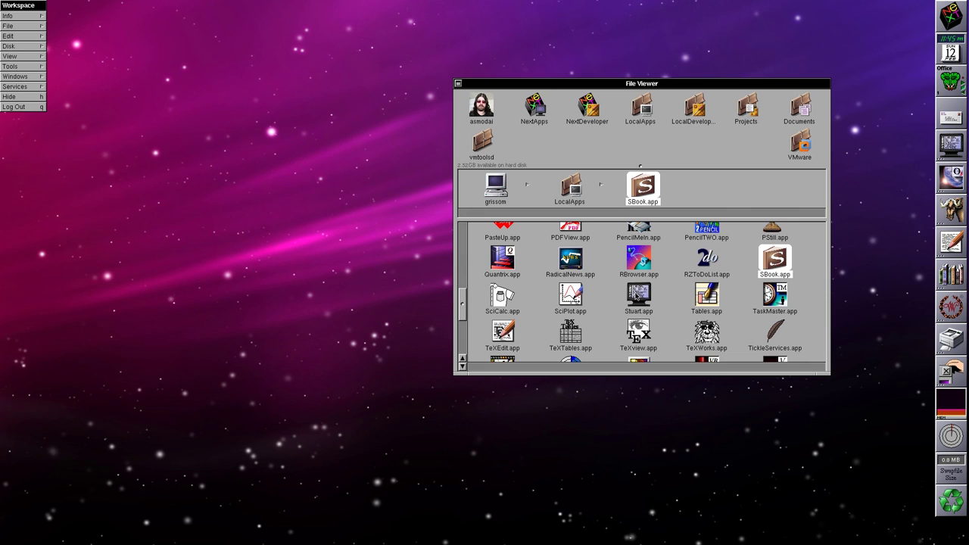
# Launch Stuart.app from LocalApps and move its terminal window clear of the File Viewer.
pyautogui.doubleClick(638, 296)
pyautogui.moveTo(411, 150); pyautogui.dragTo(218, 135)
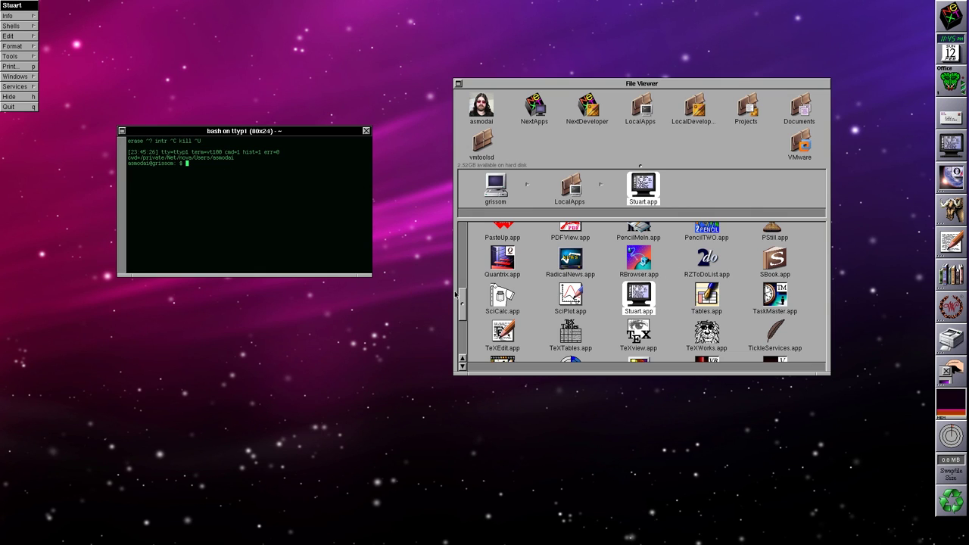
# Launch TIFFany2.app and open Stewie.tiff from the home Pictures folder, placing its window clear of the File Viewer.
pyautogui.moveTo(462, 298); pyautogui.dragTo(463, 316)
pyautogui.doubleClick(502, 307)
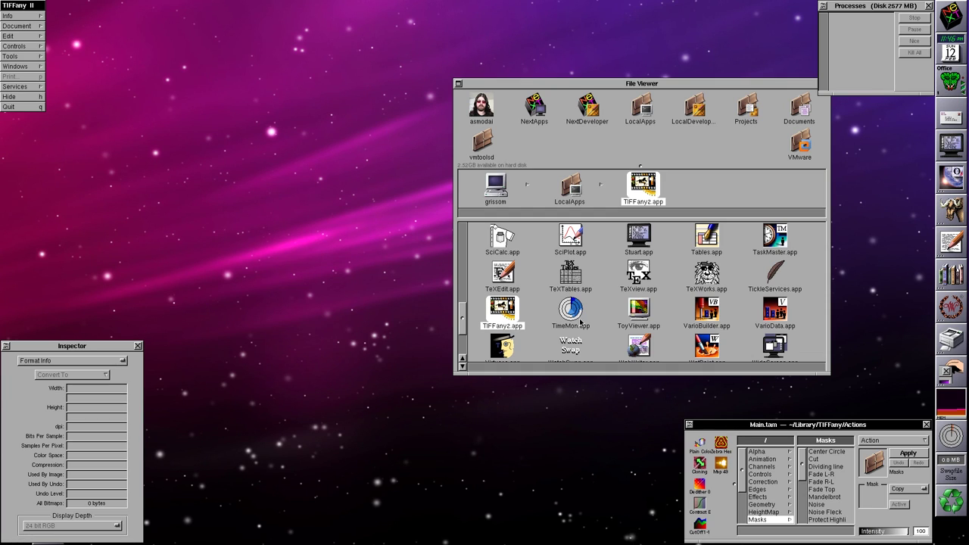
pyautogui.click(35, 28)
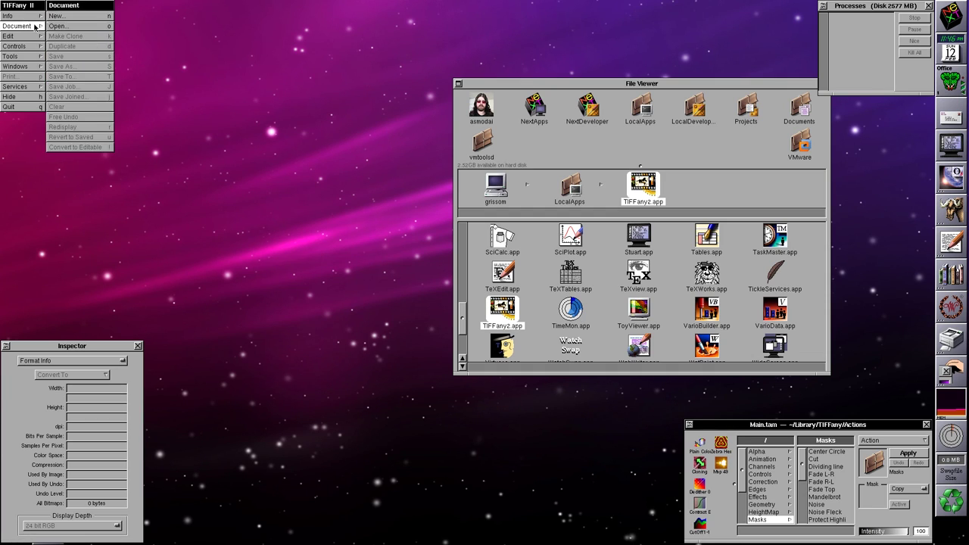
pyautogui.click(59, 26)
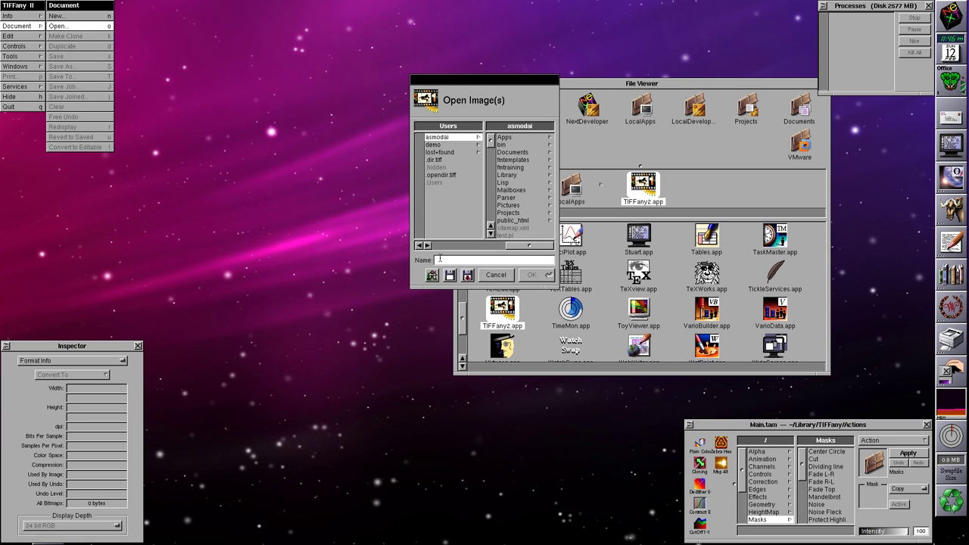
pyautogui.click(512, 154)
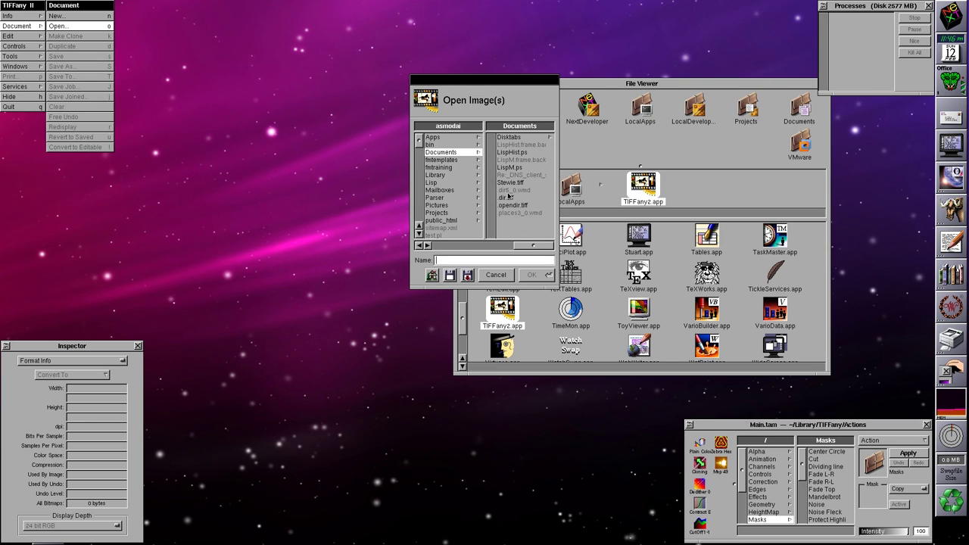
pyautogui.click(452, 206)
pyautogui.doubleClick(511, 226)
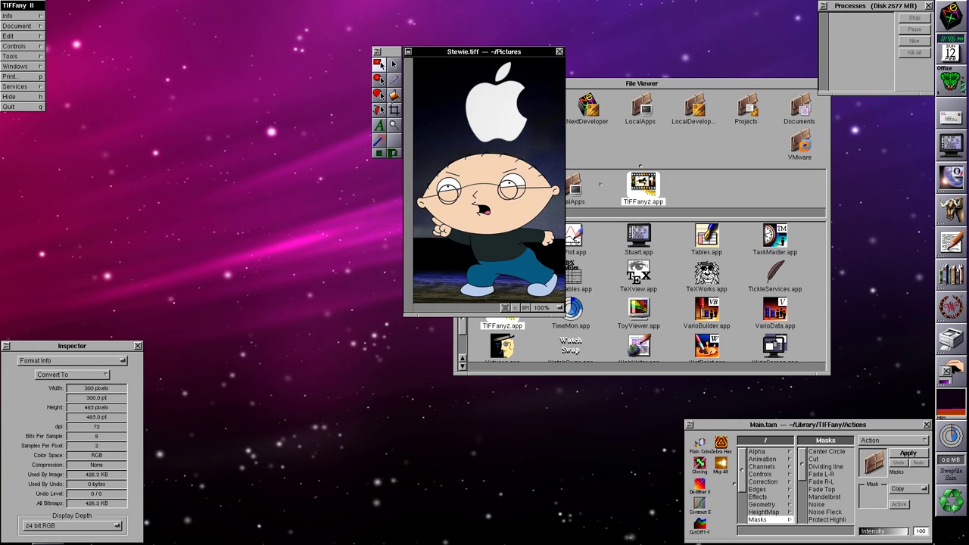
pyautogui.moveTo(451, 53); pyautogui.dragTo(272, 64)
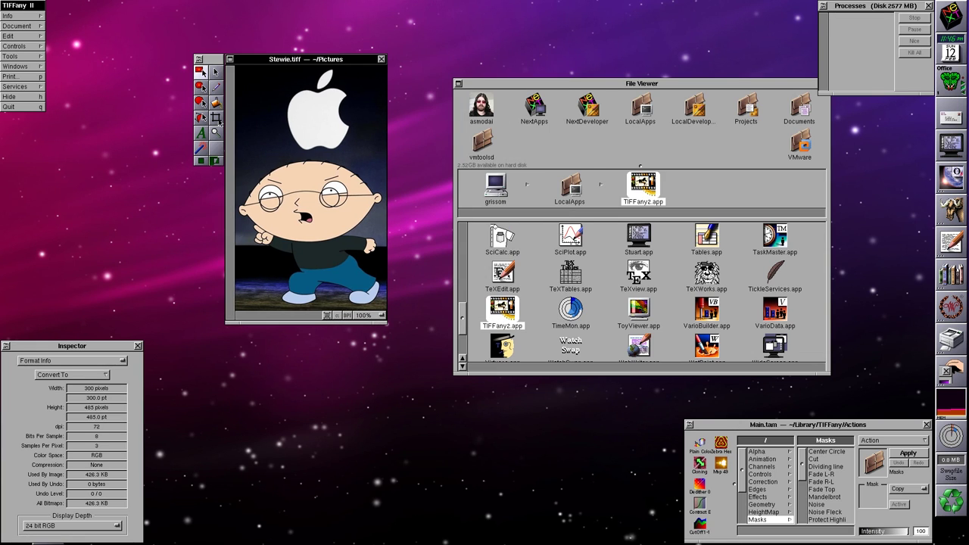
# Make a rectangular selection over the Apple logo, shift it slightly sideways, and switch to the fill and wand tools.
pyautogui.click(201, 72)
pyautogui.moveTo(260, 84); pyautogui.dragTo(354, 139)
pyautogui.click(215, 72)
pyautogui.moveTo(268, 120); pyautogui.dragTo(258, 121)
pyautogui.click(216, 102)
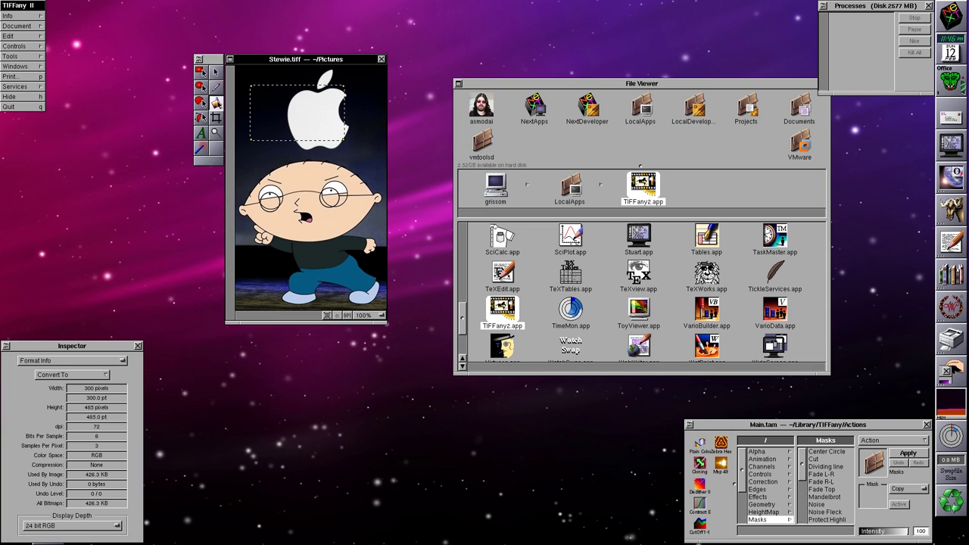
pyautogui.click(201, 148)
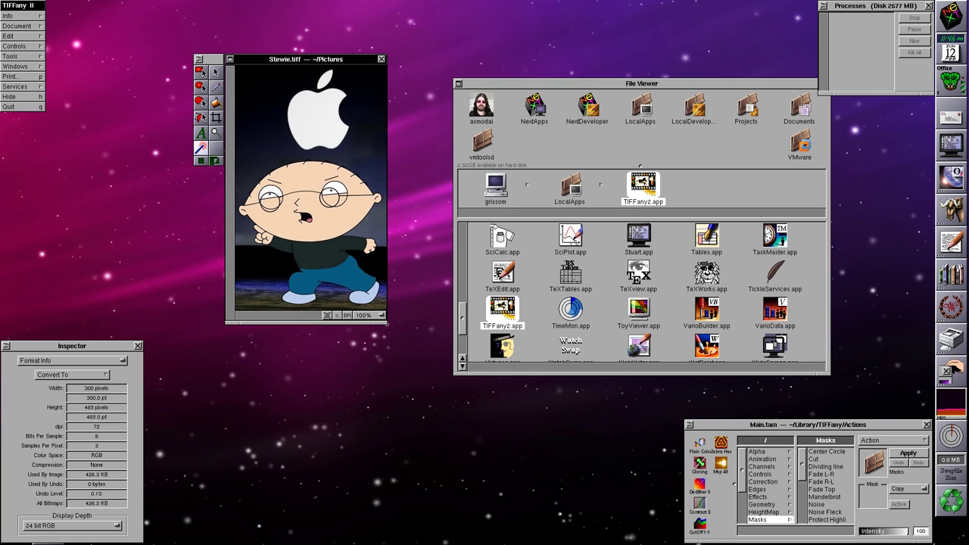
# Mark a crop area around the Apple logo in Stewie.tiff.
pyautogui.click(206, 119)
pyautogui.click(216, 118)
pyautogui.moveTo(276, 83); pyautogui.dragTo(351, 144)
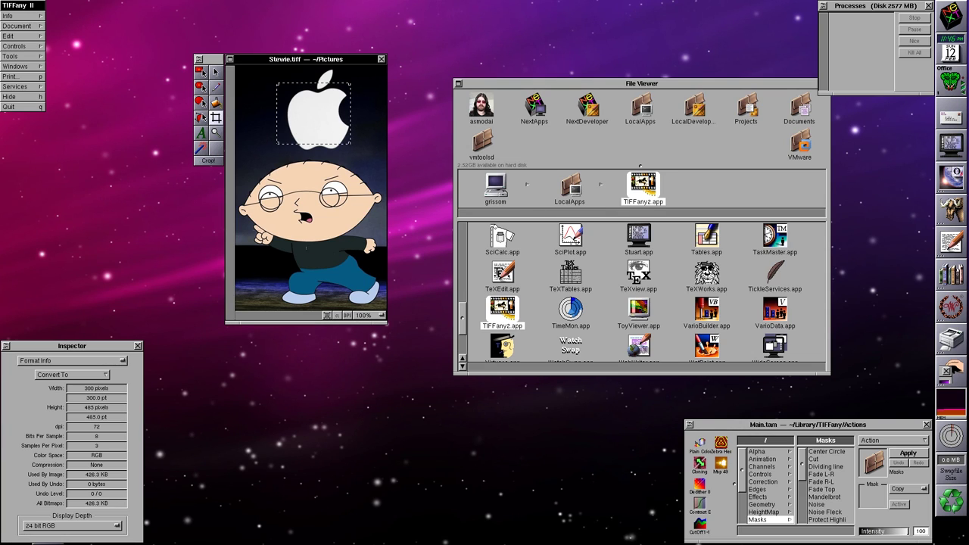
# Apply the Extremum 5 action from the Edges group to the Stewie.tiff image.
pyautogui.click(757, 489)
pyautogui.click(825, 474)
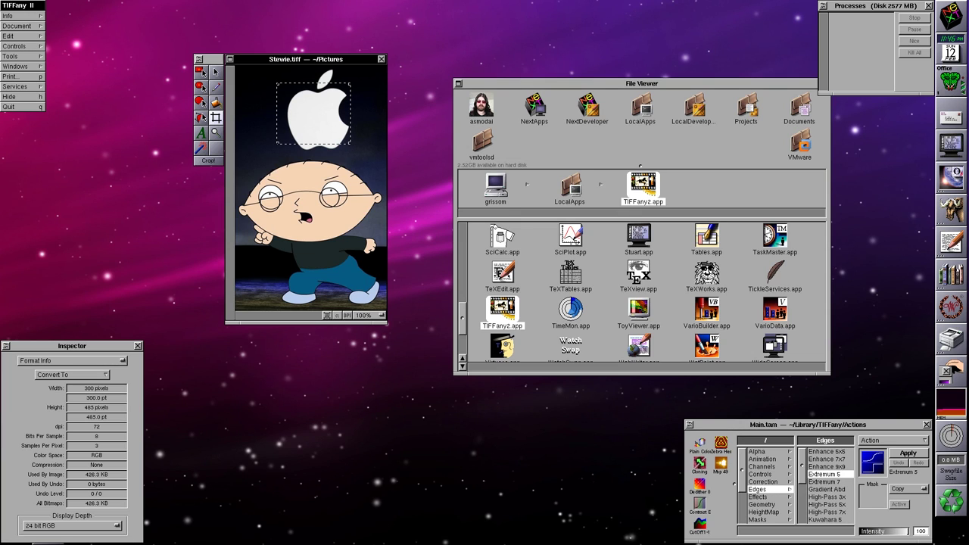
pyautogui.click(907, 454)
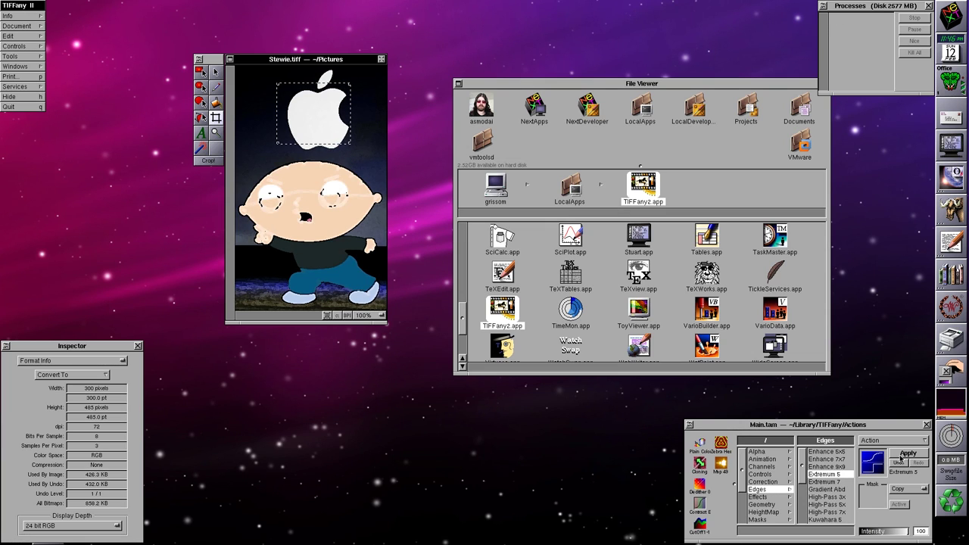
# Apply the Red action from the Channels group to the Stewie.tiff image.
pyautogui.click(785, 467)
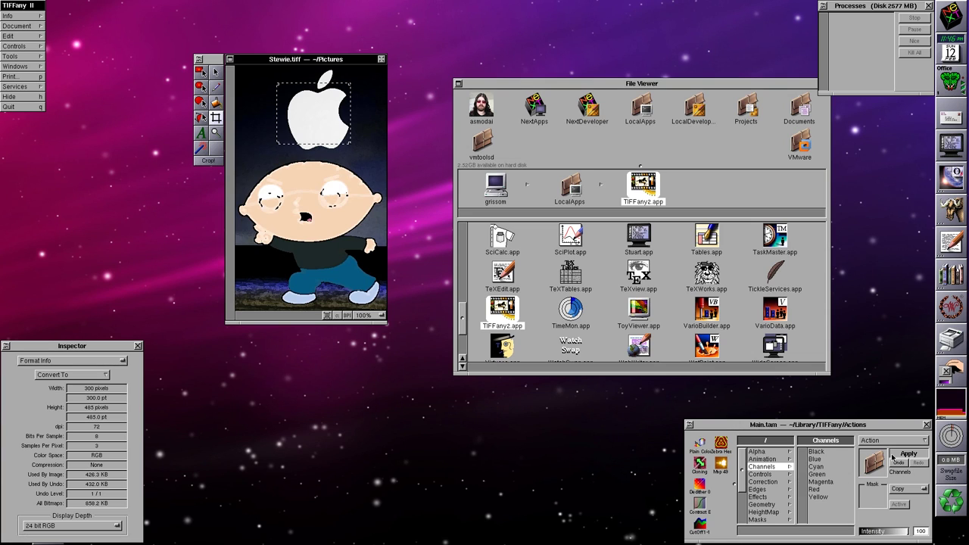
pyautogui.click(819, 489)
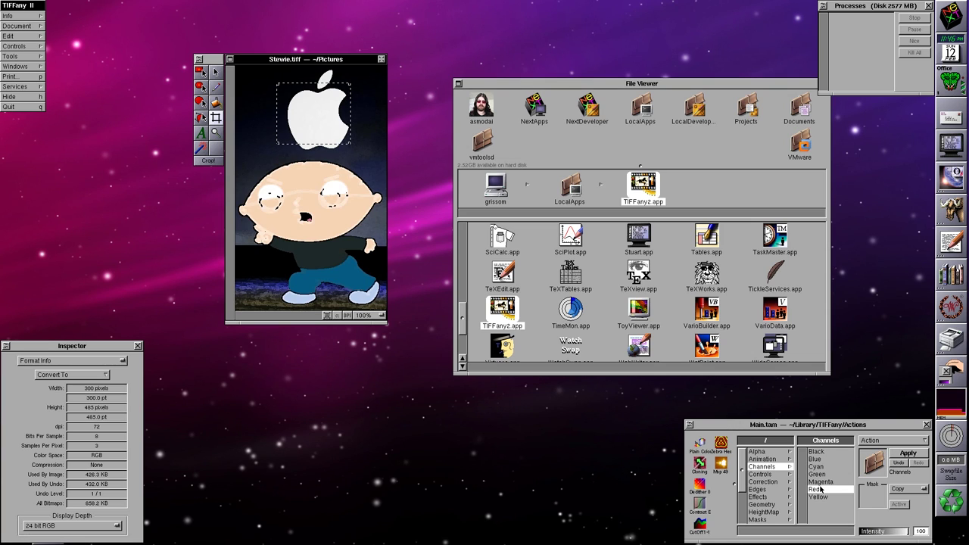
pyautogui.click(900, 455)
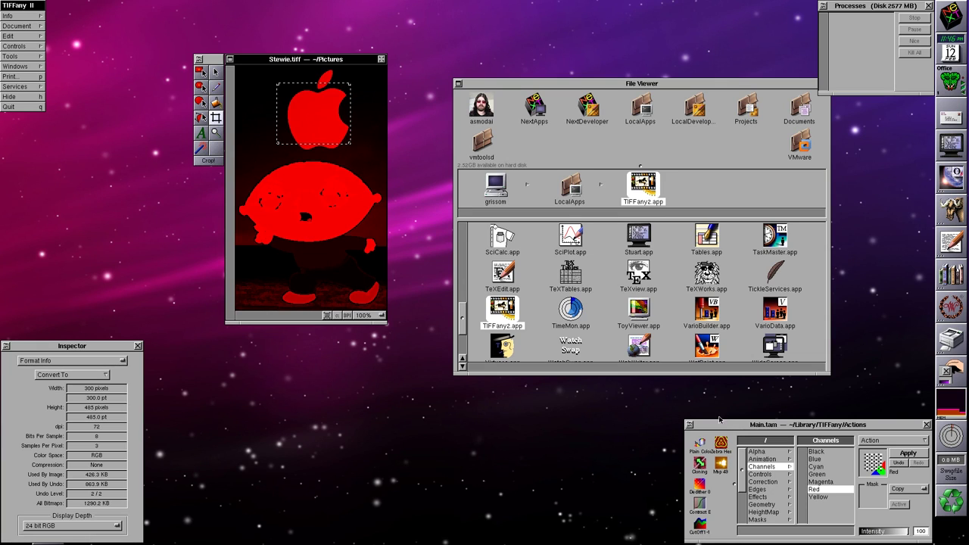
pyautogui.click(752, 425)
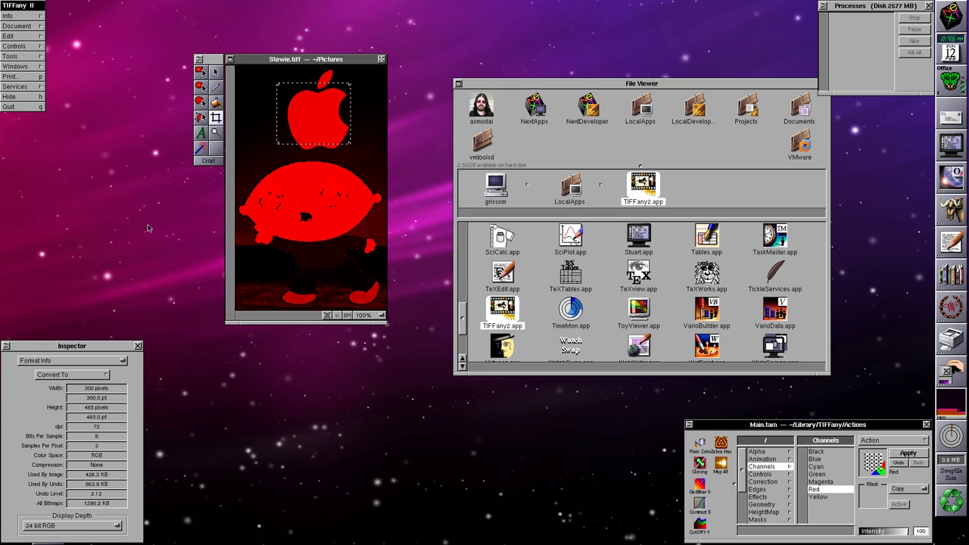
# Quit TIFFany II without saving the image and launch ToyViewer.app from LocalApps.
pyautogui.click(23, 107)
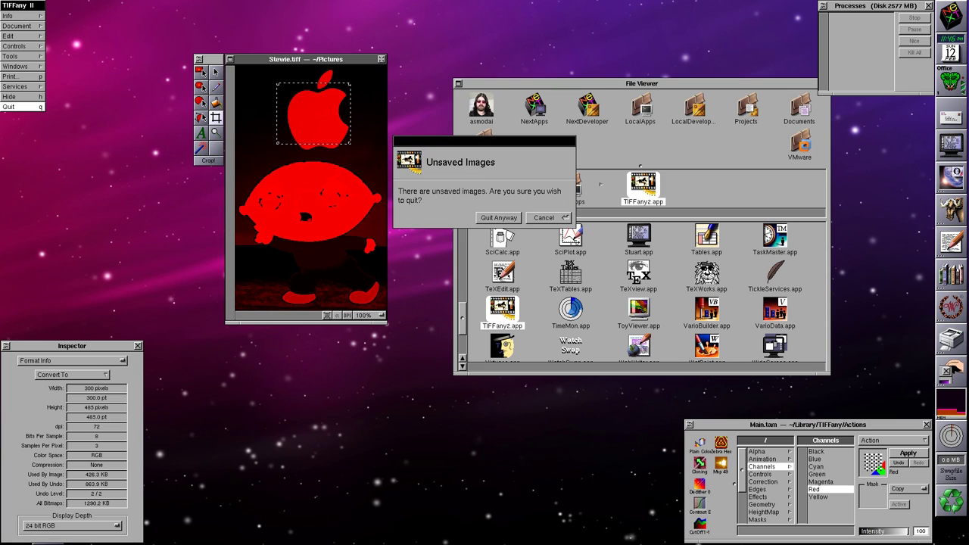
pyautogui.click(499, 218)
pyautogui.click(638, 309)
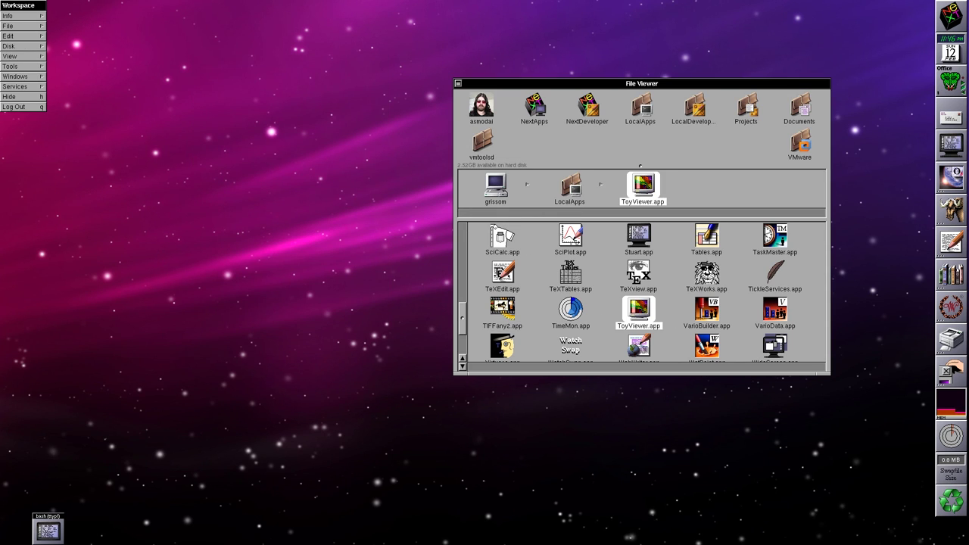
pyautogui.moveTo(460, 316); pyautogui.dragTo(461, 327)
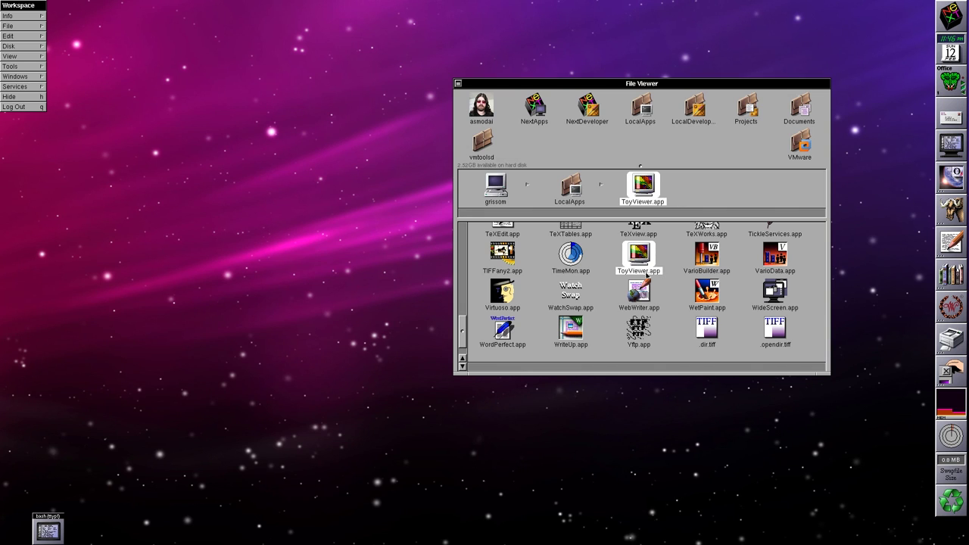
pyautogui.doubleClick(640, 257)
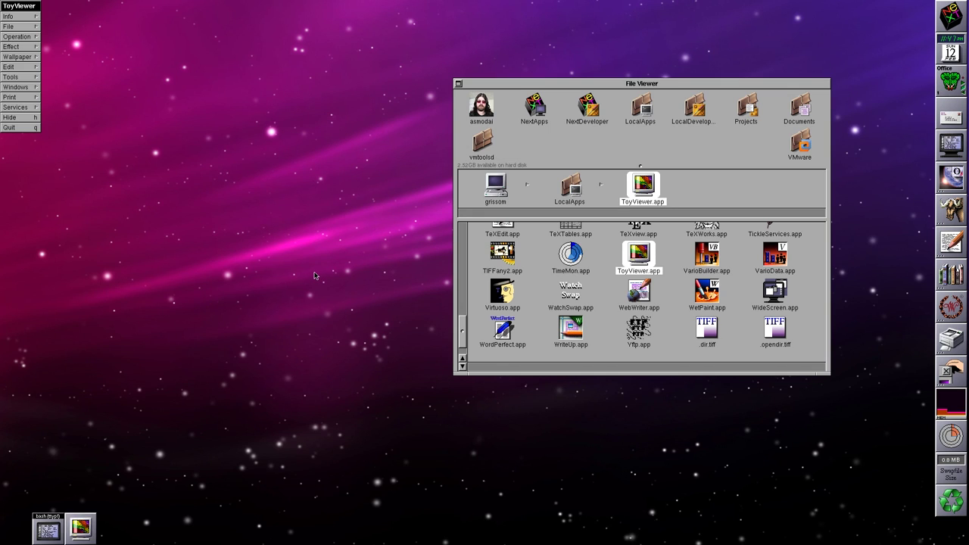
# Open Backdrop-1080.jpg from the Pictures/Backdrops folder in ToyViewer, and quit ToyViewer.
pyautogui.click(23, 27)
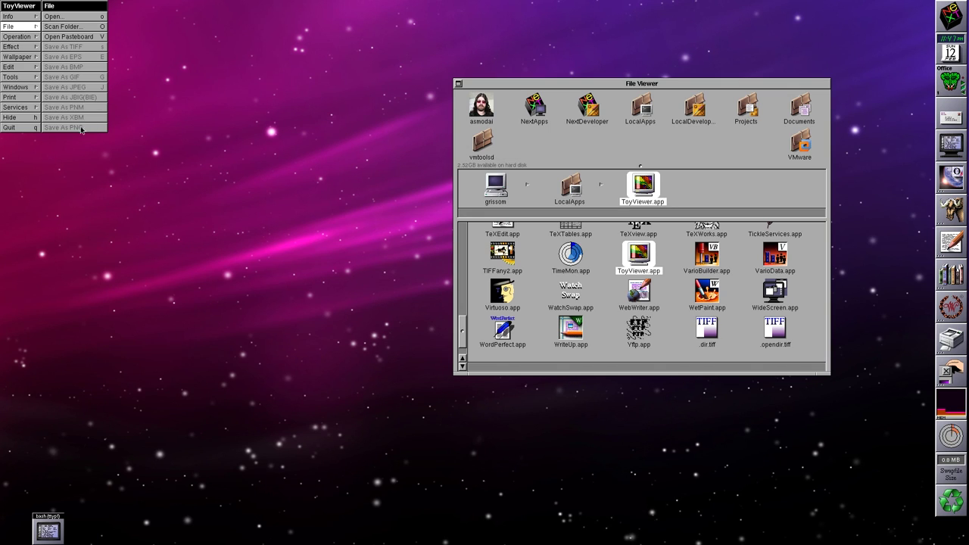
pyautogui.click(31, 26)
pyautogui.click(33, 28)
pyautogui.click(53, 16)
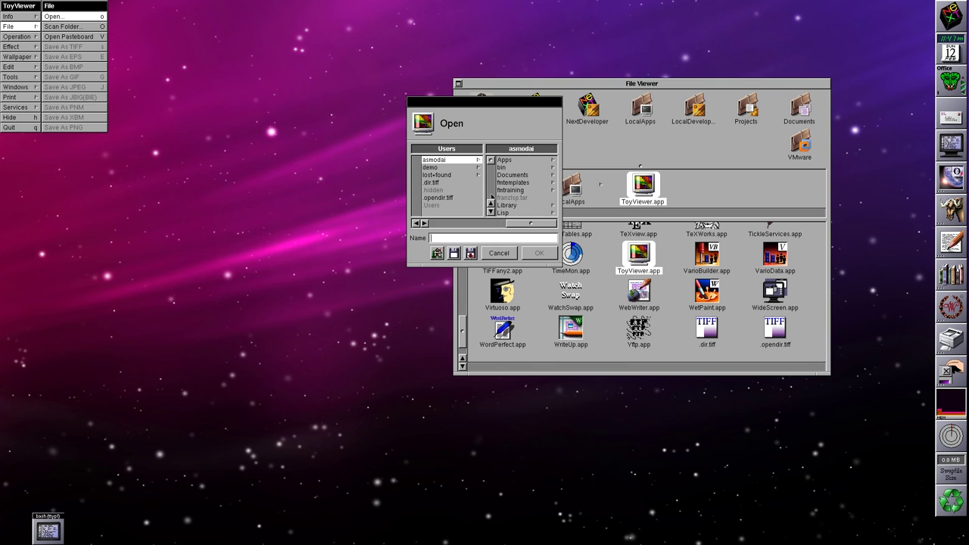
pyautogui.click(491, 212)
pyautogui.click(490, 212)
pyautogui.click(506, 205)
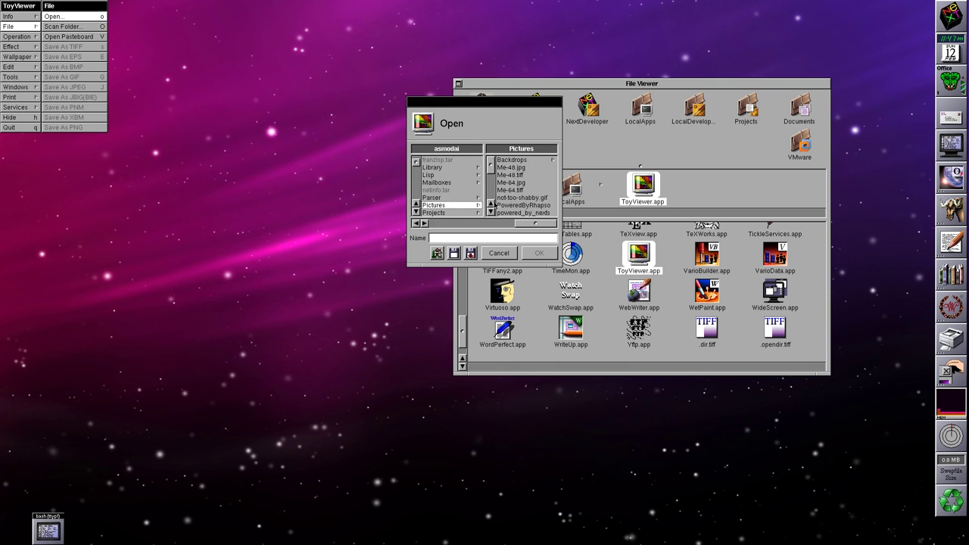
pyautogui.moveTo(493, 172)
pyautogui.mouseDown()
pyautogui.moveTo(493, 192)
pyautogui.moveTo(491, 161)
pyautogui.mouseUp()
pyautogui.click(507, 160)
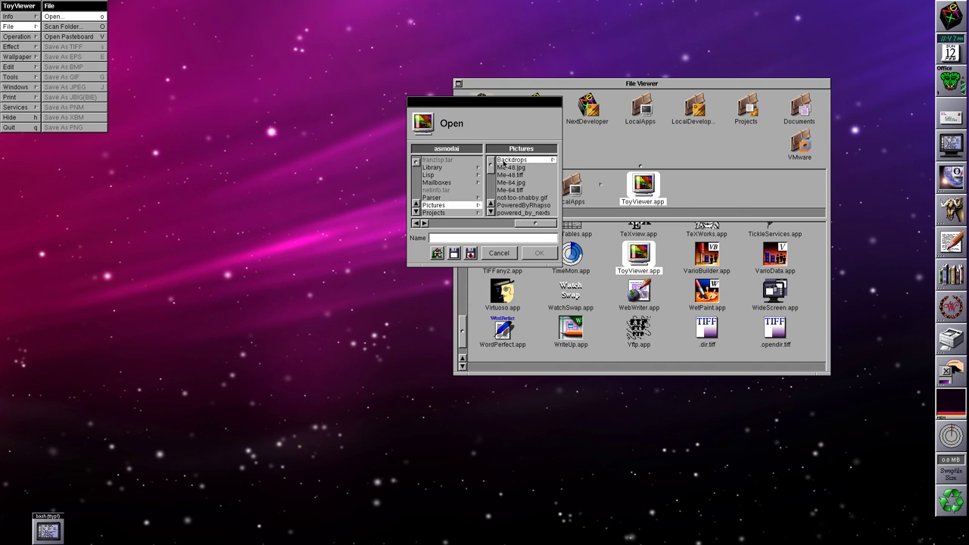
pyautogui.click(518, 161)
pyautogui.click(539, 253)
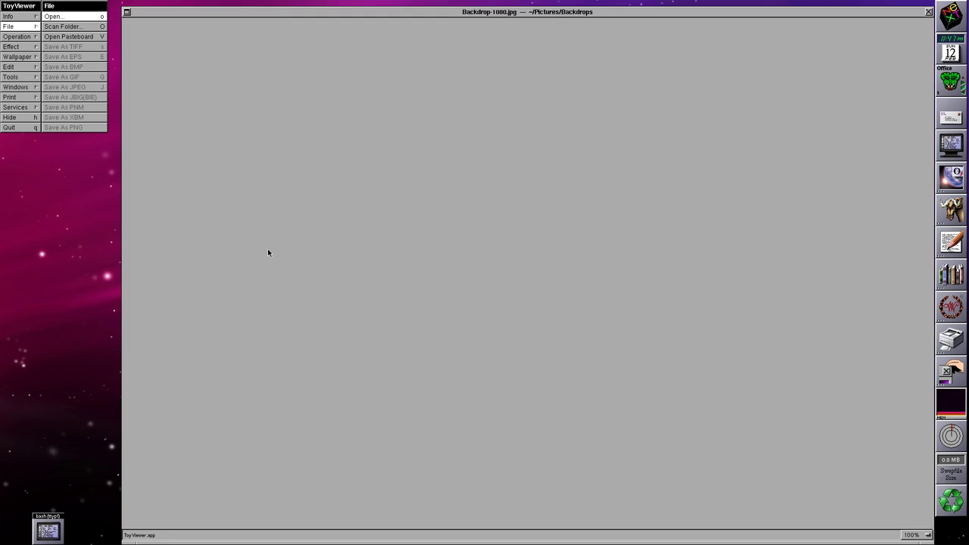
pyautogui.moveTo(24, 27); pyautogui.dragTo(23, 128)
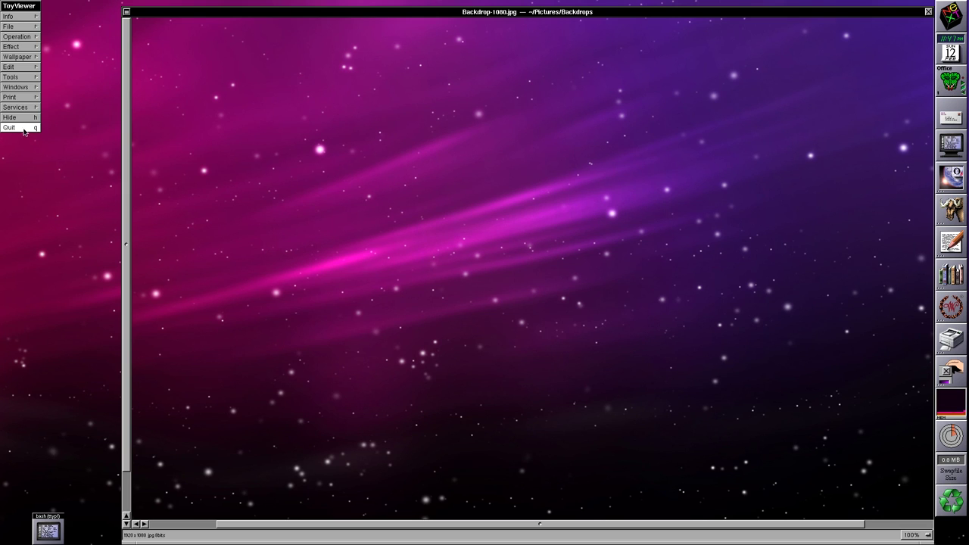
# Launch Virtuoso.app from LocalApps and move its Colors window above the Inspector.
pyautogui.doubleClick(502, 291)
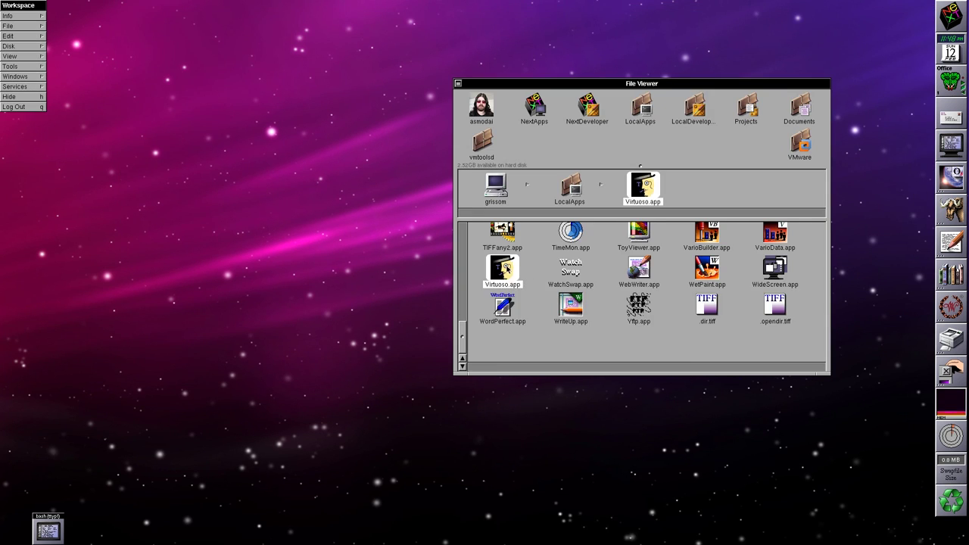
pyautogui.moveTo(61, 317); pyautogui.dragTo(39, 186)
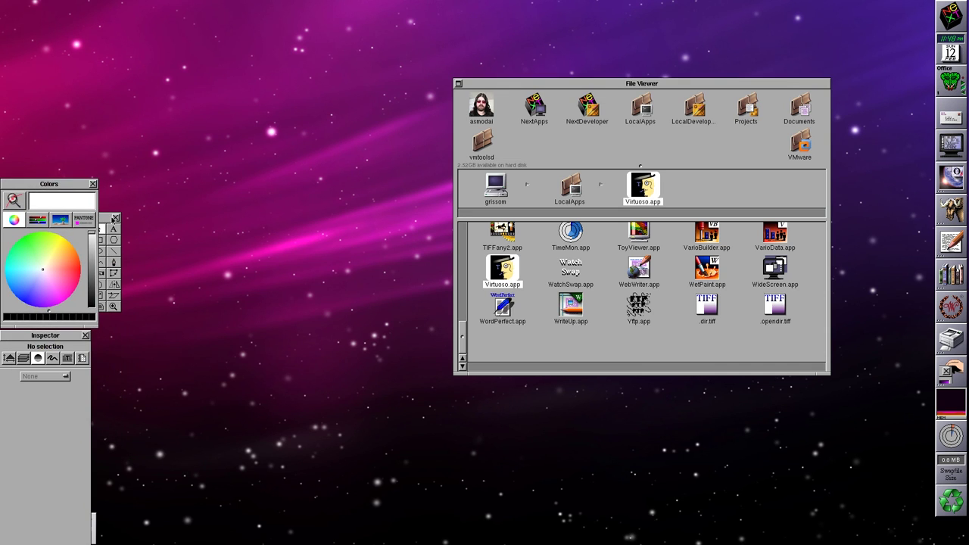
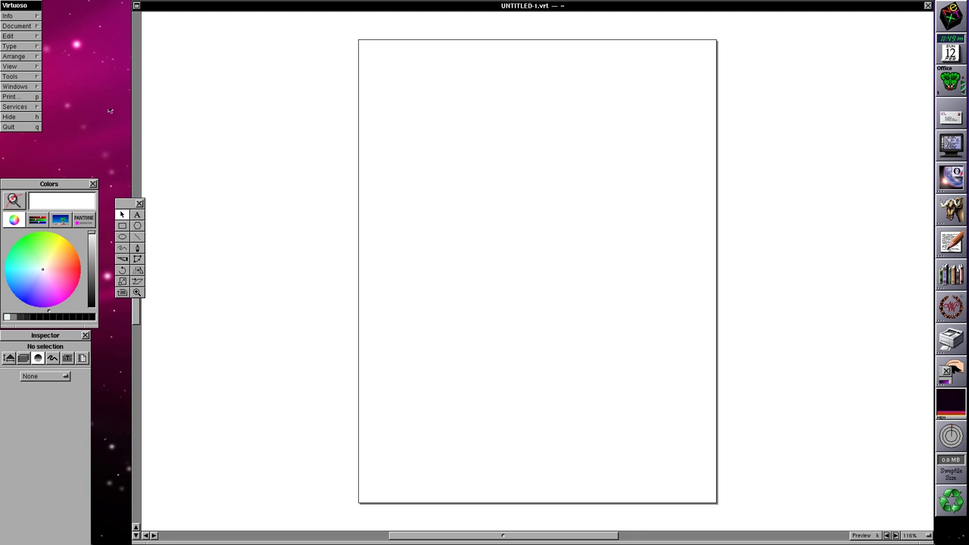
# Quit Virtuoso and launch WordPerfect.app from the LocalApps folder.
pyautogui.click(12, 127)
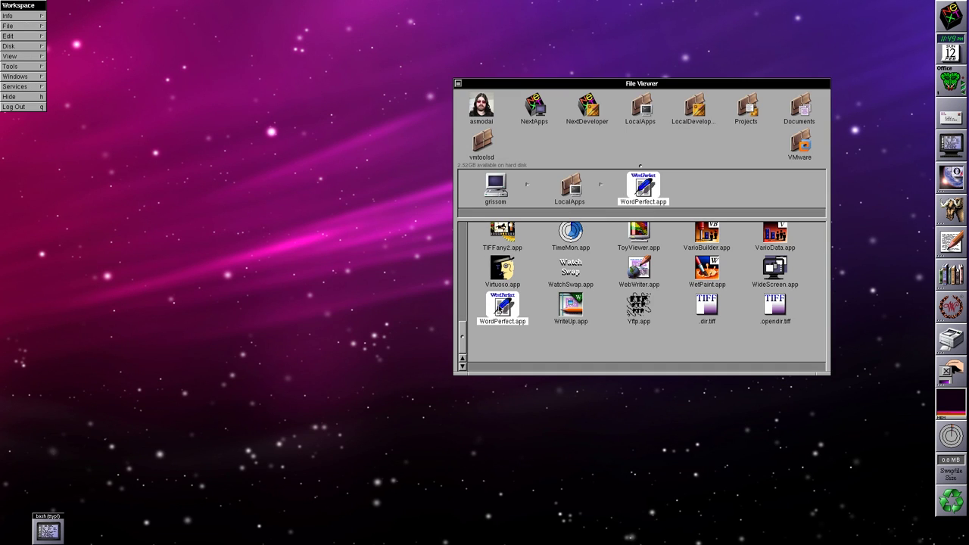
pyautogui.doubleClick(501, 307)
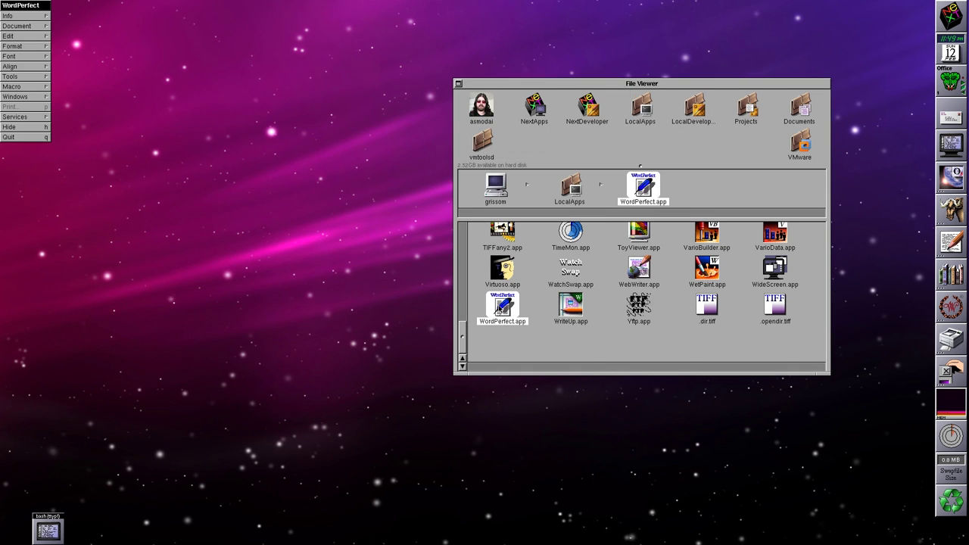
# View WordPerfect's Info panel, close it and return to the Workspace File Viewer.
pyautogui.click(45, 26)
pyautogui.moveTo(61, 23)
pyautogui.mouseDown()
pyautogui.moveTo(38, 29)
pyautogui.moveTo(31, 86)
pyautogui.moveTo(35, 20)
pyautogui.moveTo(68, 16)
pyautogui.mouseUp()
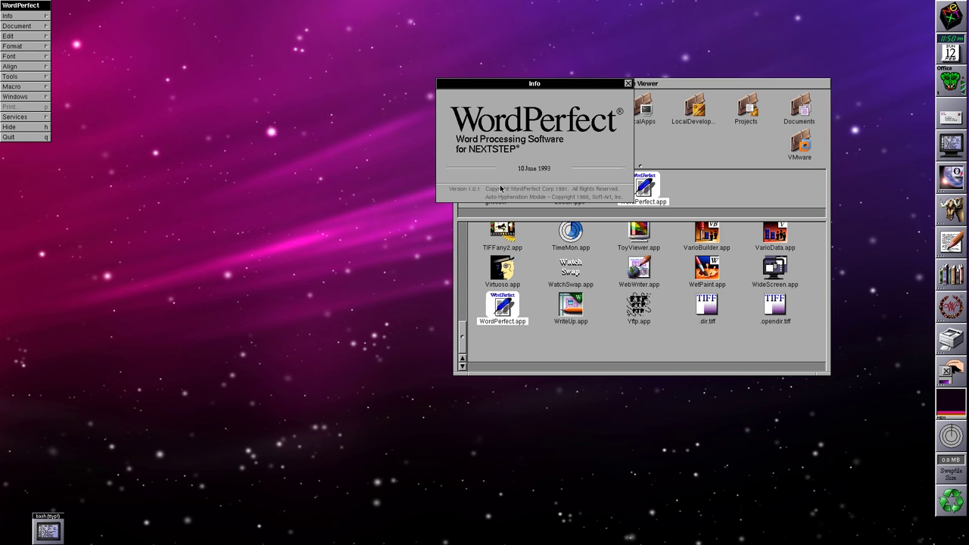
pyautogui.click(627, 84)
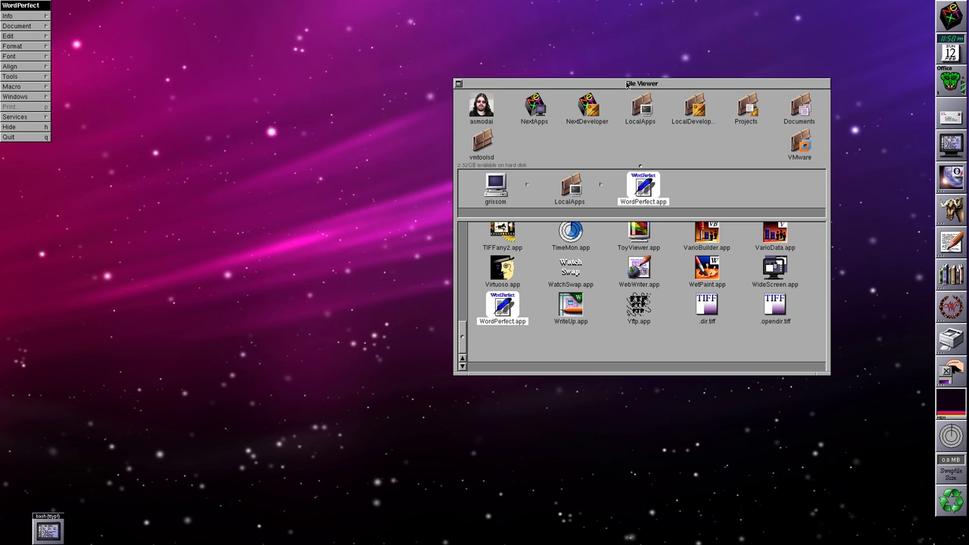
pyautogui.click(391, 115)
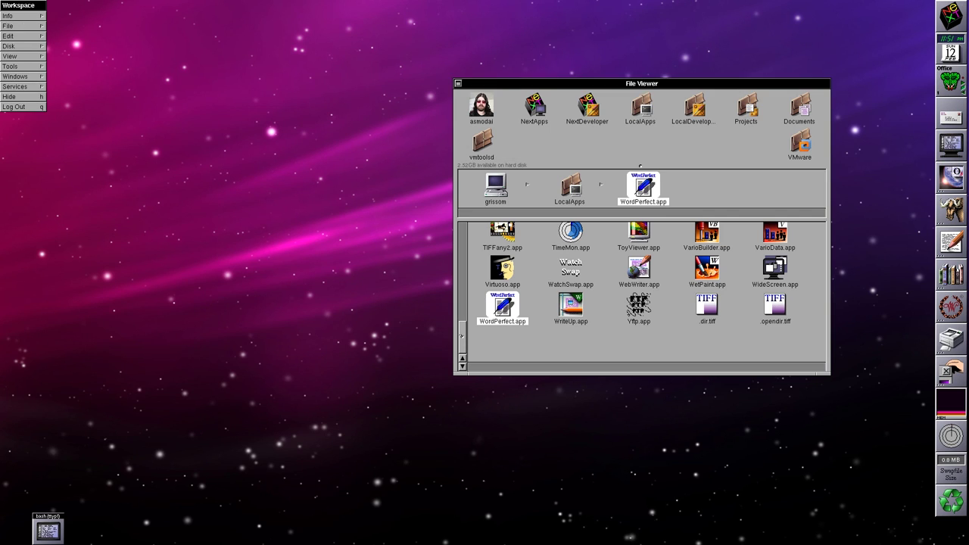
pyautogui.moveTo(464, 341); pyautogui.dragTo(464, 253)
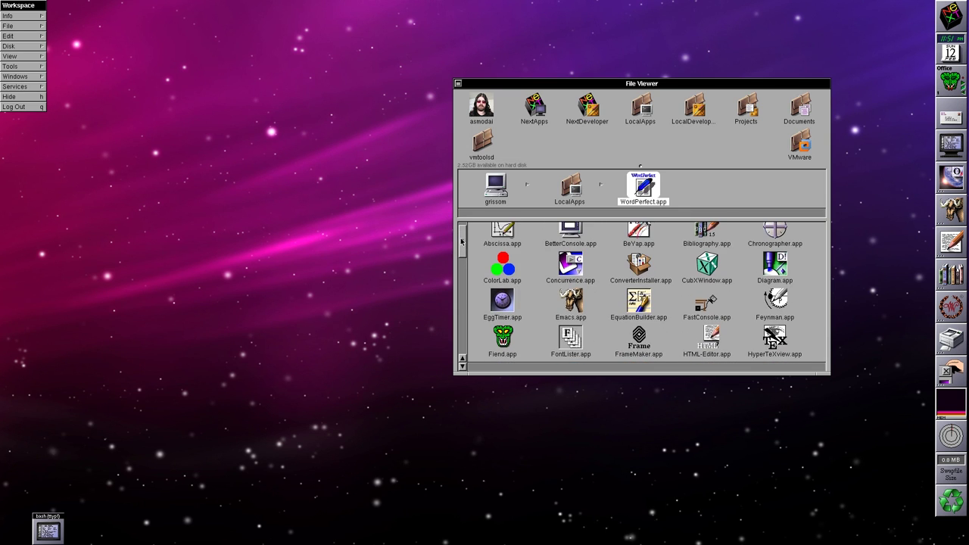
pyautogui.moveTo(461, 240); pyautogui.dragTo(447, 346)
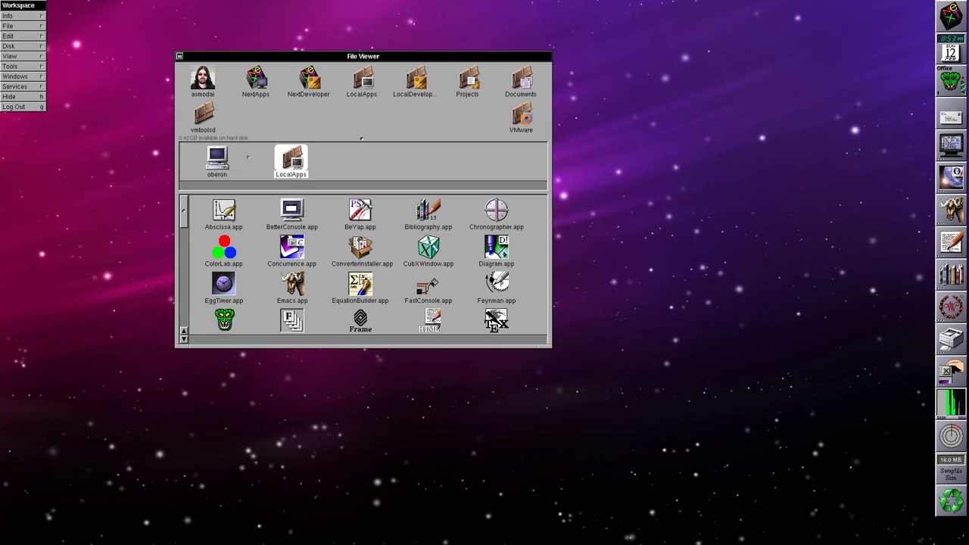
# Launch ProjectBuilder.app from the Apps folder of NextDeveloper.
pyautogui.click(308, 79)
pyautogui.doubleClick(225, 209)
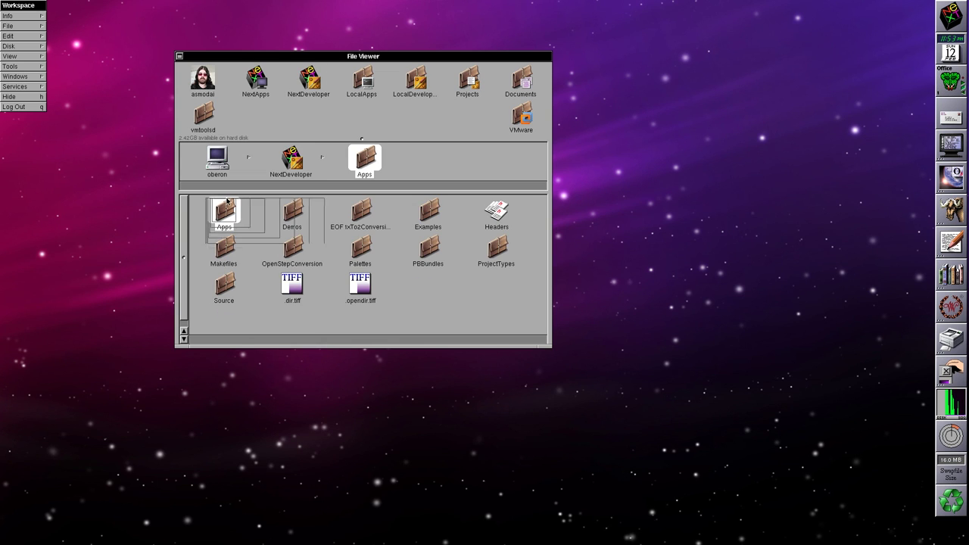
pyautogui.doubleClick(290, 247)
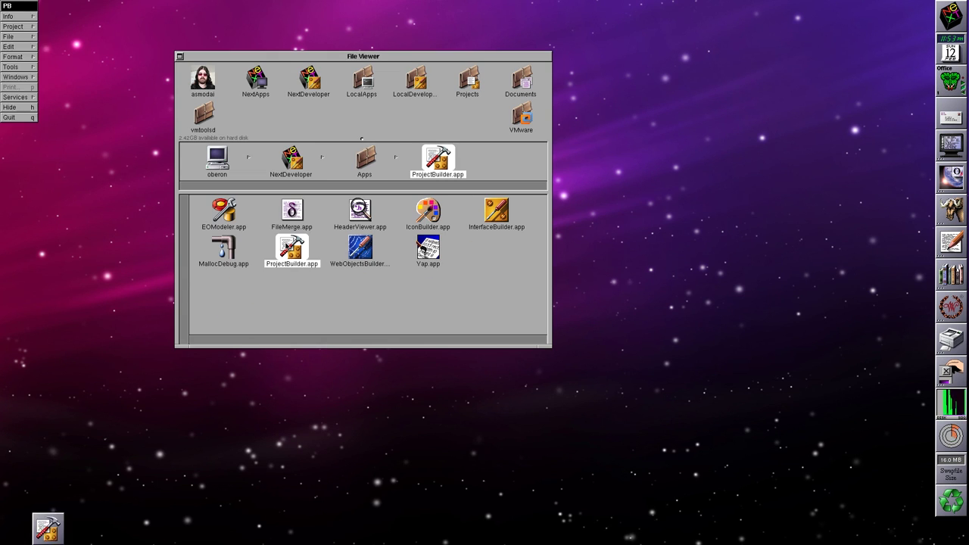
# Open the TextHacks project from the Projects/Misc folder.
pyautogui.click(13, 25)
pyautogui.click(51, 15)
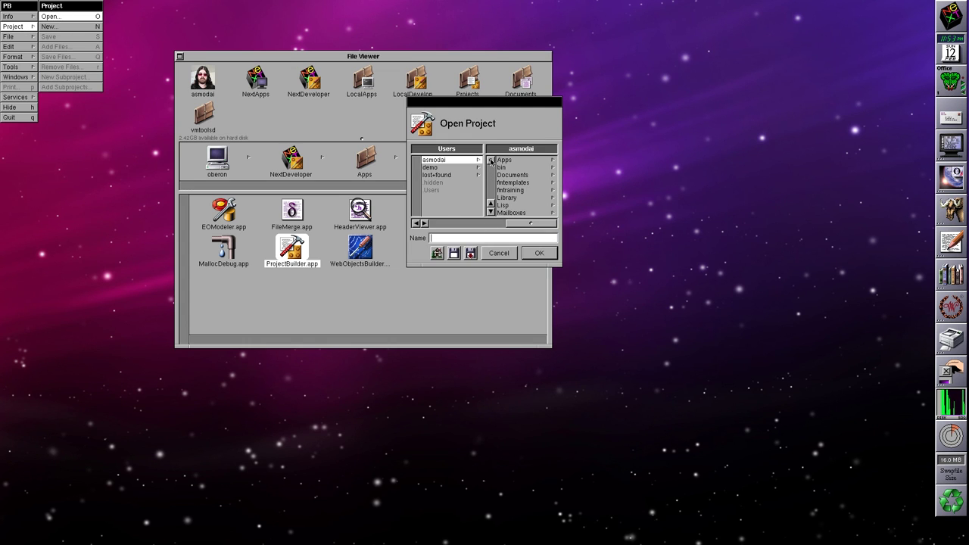
pyautogui.scroll(-3, 492, 194)
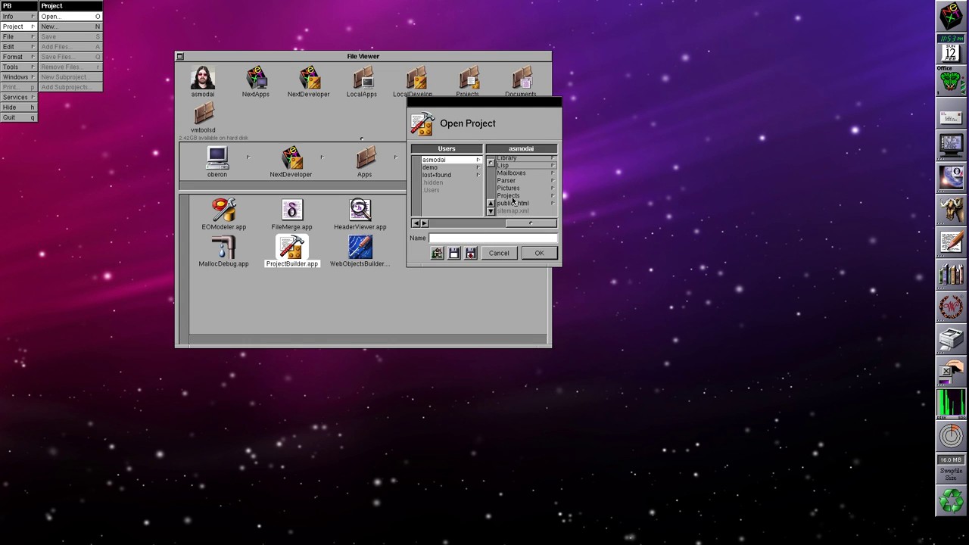
pyautogui.click(499, 195)
pyautogui.click(501, 160)
pyautogui.moveTo(494, 160); pyautogui.dragTo(494, 187)
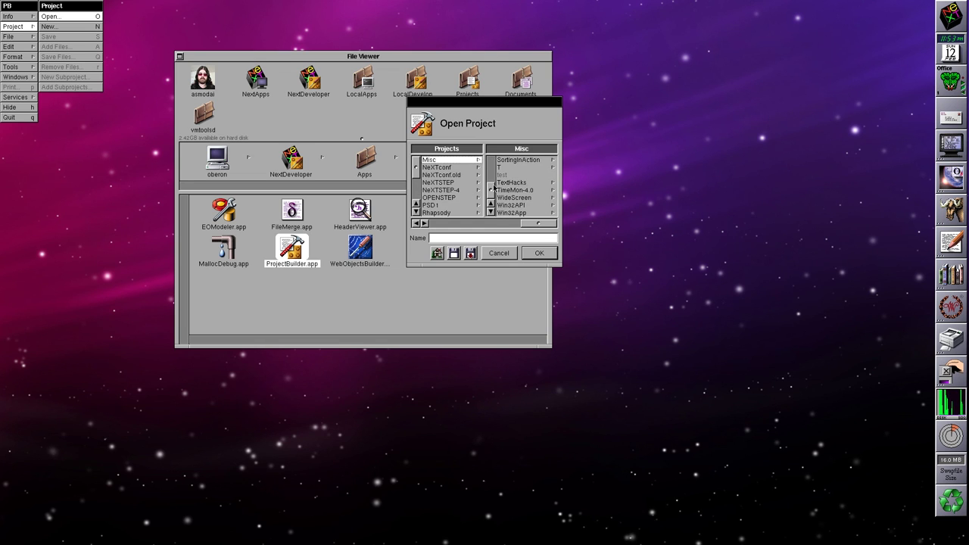
pyautogui.click(503, 186)
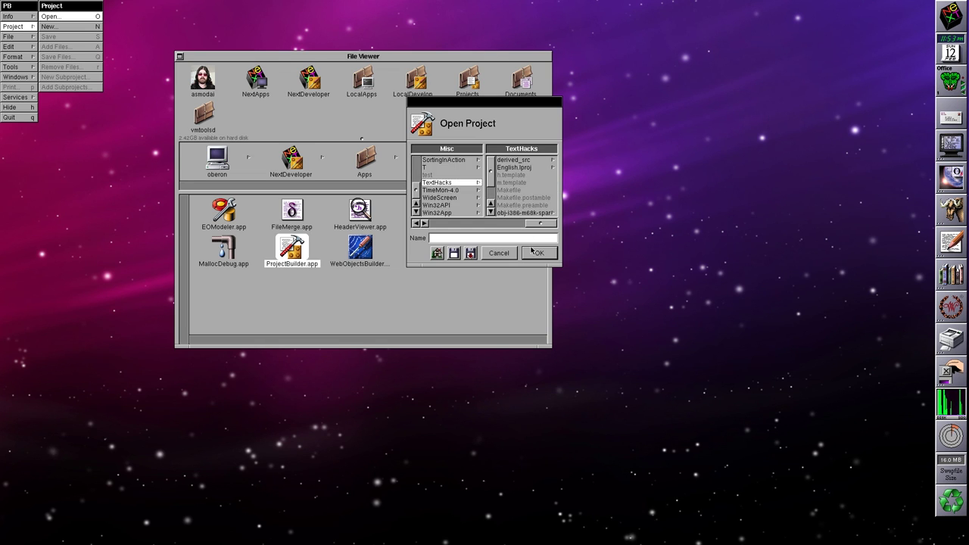
pyautogui.click(535, 253)
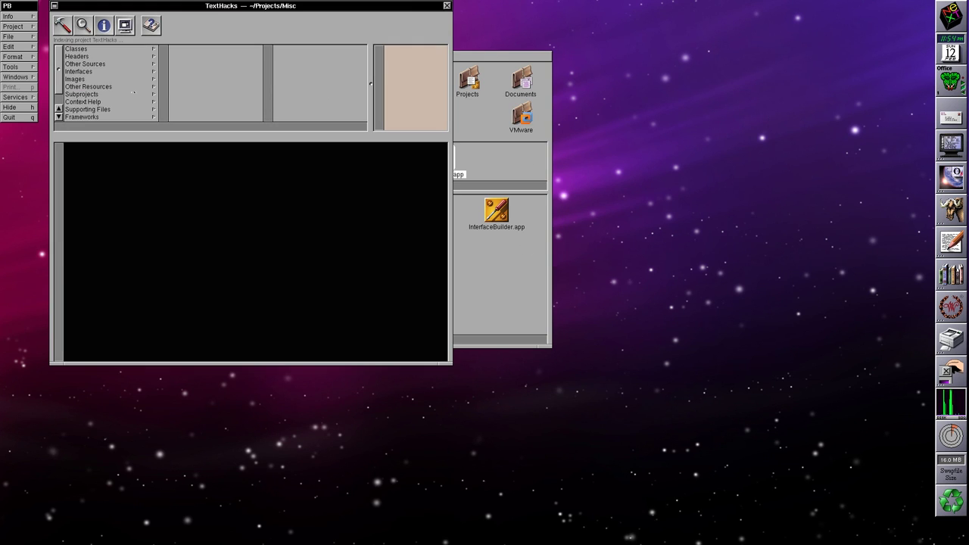
# View Project Builder's Info panel and close it.
pyautogui.click(32, 26)
pyautogui.click(22, 16)
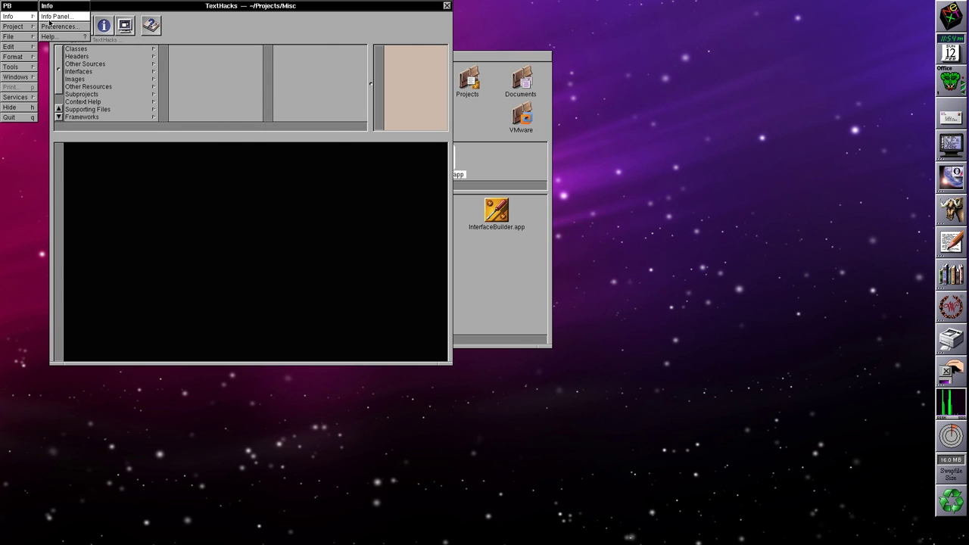
pyautogui.click(64, 17)
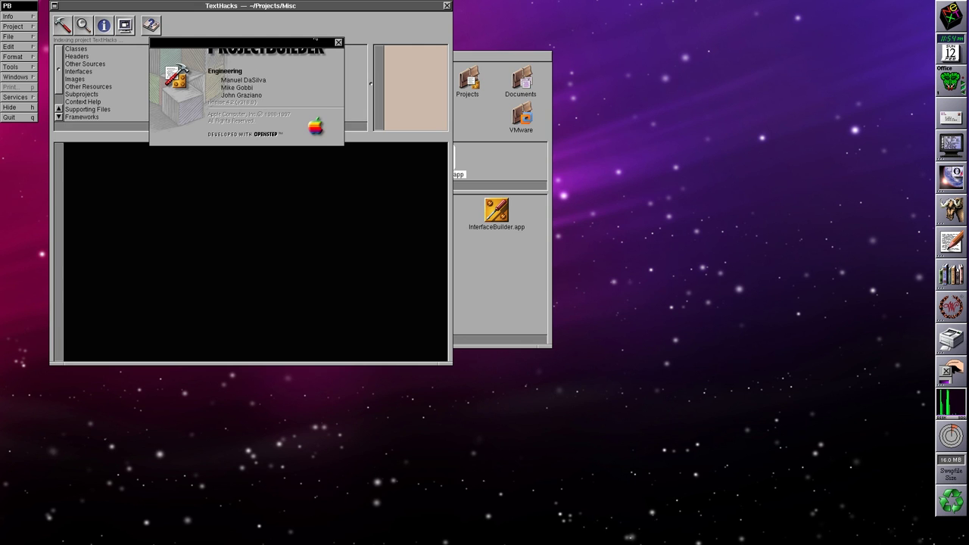
pyautogui.click(339, 43)
# Move the TextHacks window clear of the application menu and open Controller.m from the project's Classes.
pyautogui.moveTo(300, 8); pyautogui.dragTo(351, 30)
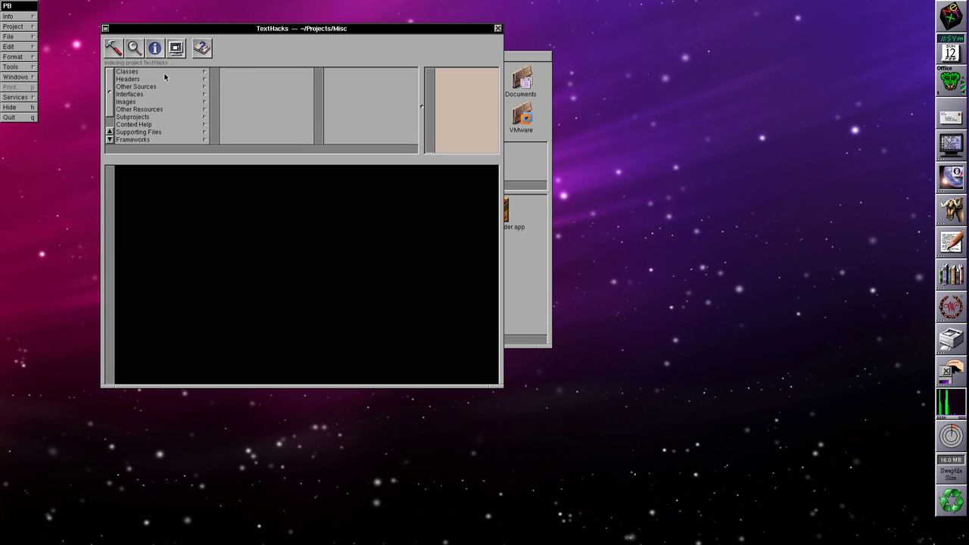
pyautogui.click(170, 73)
pyautogui.click(244, 72)
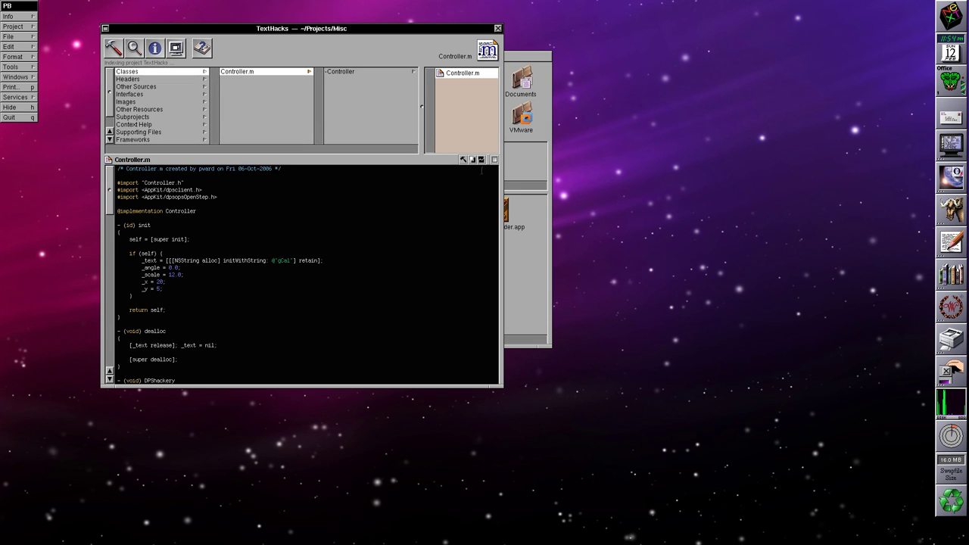
# Build the TextHacks project and move its project window clear of the Project Build window.
pyautogui.click(462, 160)
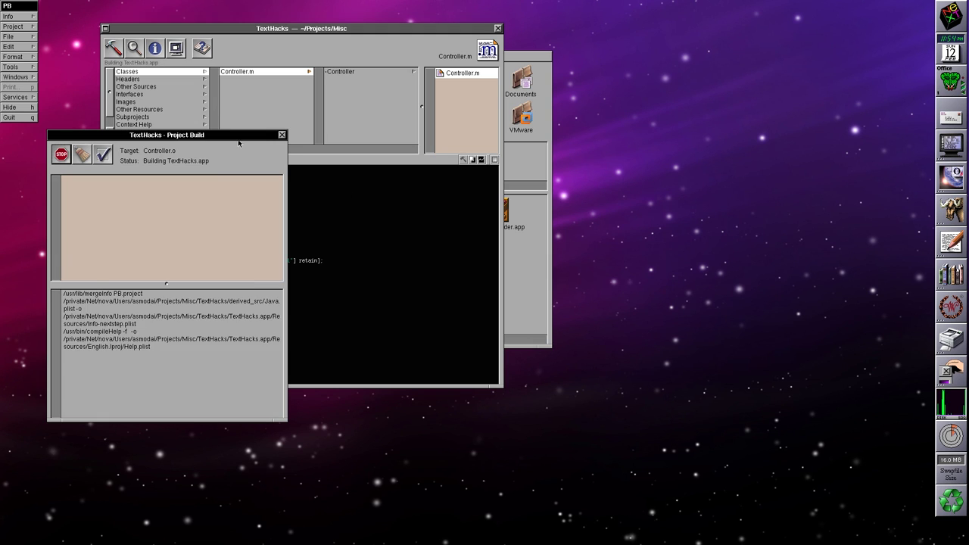
pyautogui.moveTo(397, 33); pyautogui.dragTo(611, 48)
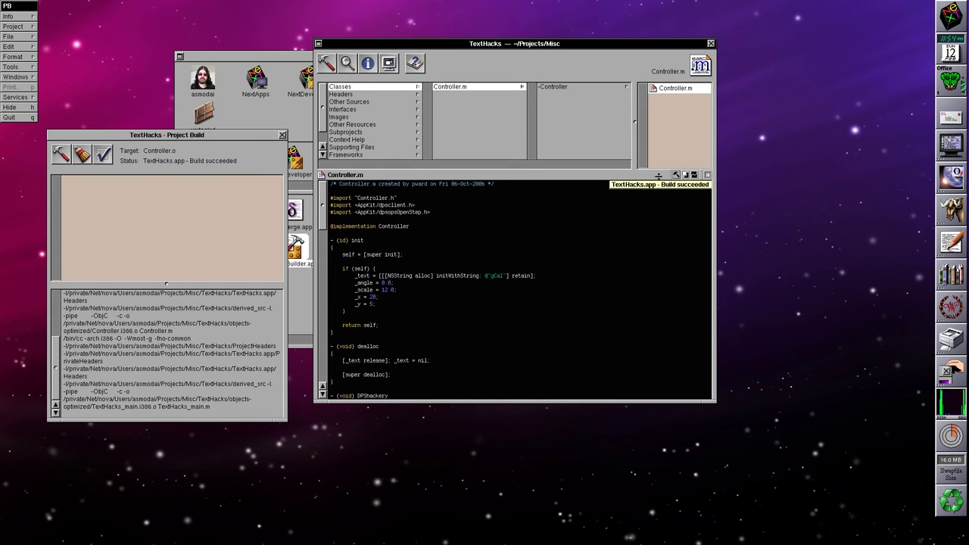
# Switch the editor repeatedly between Controller.m and its counterpart header Controller.h.
pyautogui.click(685, 176)
pyautogui.click(685, 176)
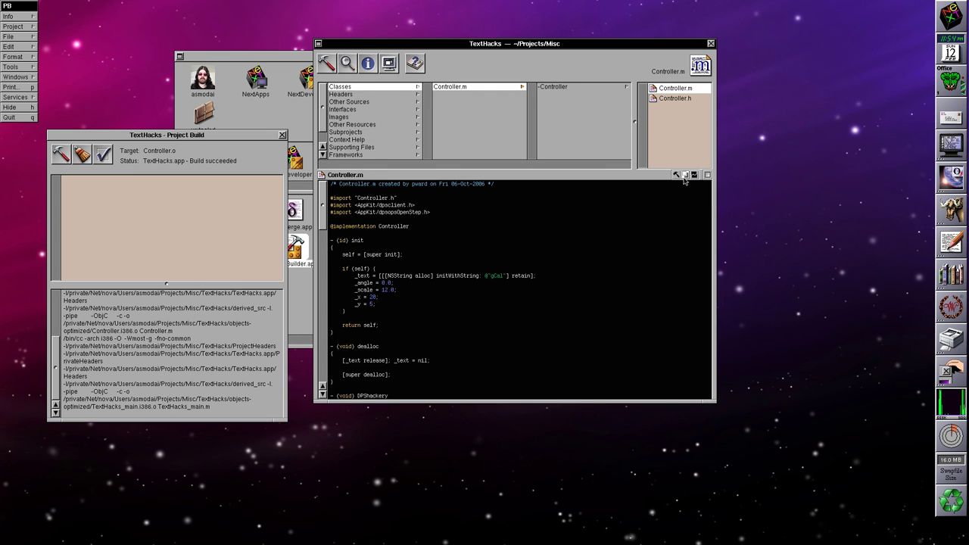
pyautogui.click(685, 176)
pyautogui.click(684, 176)
pyautogui.click(684, 175)
pyautogui.click(685, 175)
pyautogui.click(685, 176)
pyautogui.click(685, 175)
# Split the Controller.m editor, detach the second pane as a separate window, and move the project window off it.
pyautogui.click(695, 175)
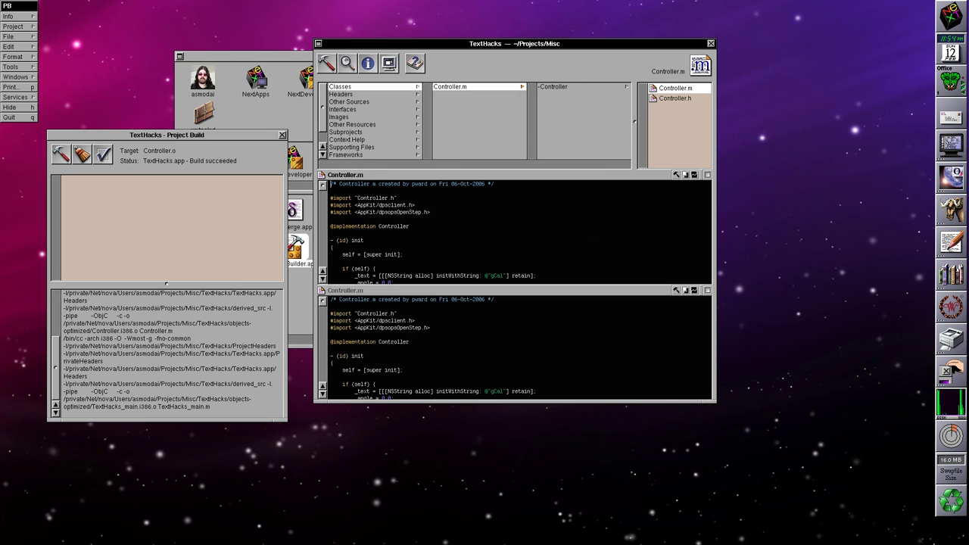
pyautogui.click(707, 290)
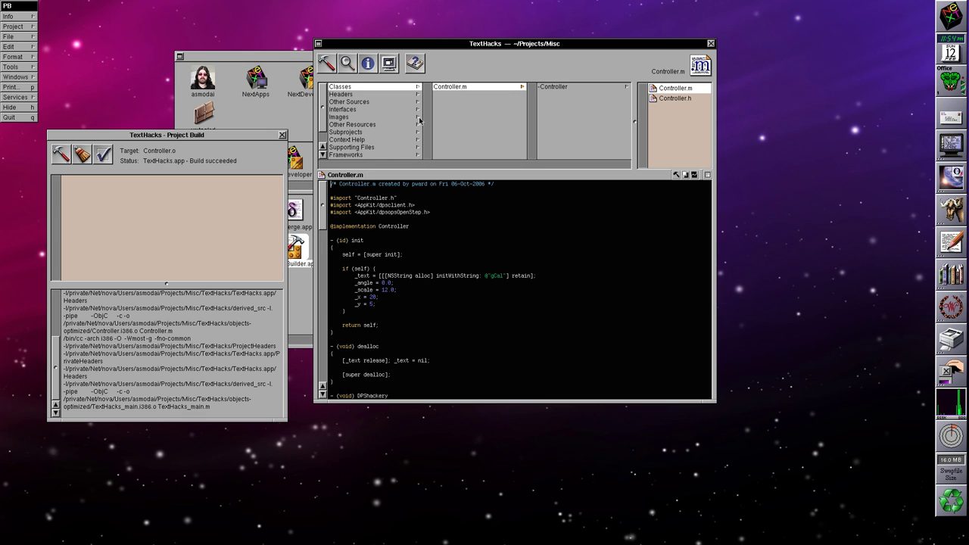
pyautogui.moveTo(487, 45); pyautogui.dragTo(541, 47)
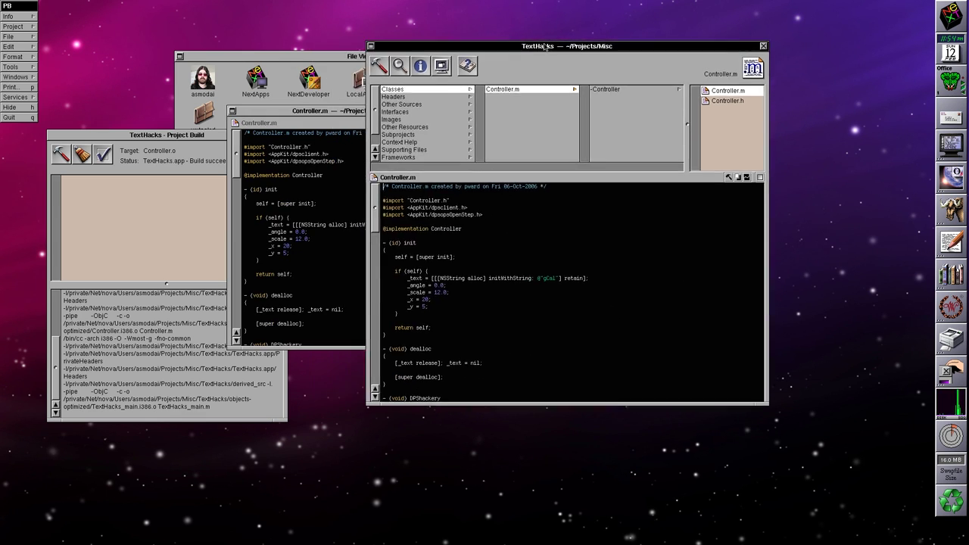
# Display Controller.h in the project editor and close the separate Controller.m window.
pyautogui.click(726, 91)
pyautogui.click(727, 100)
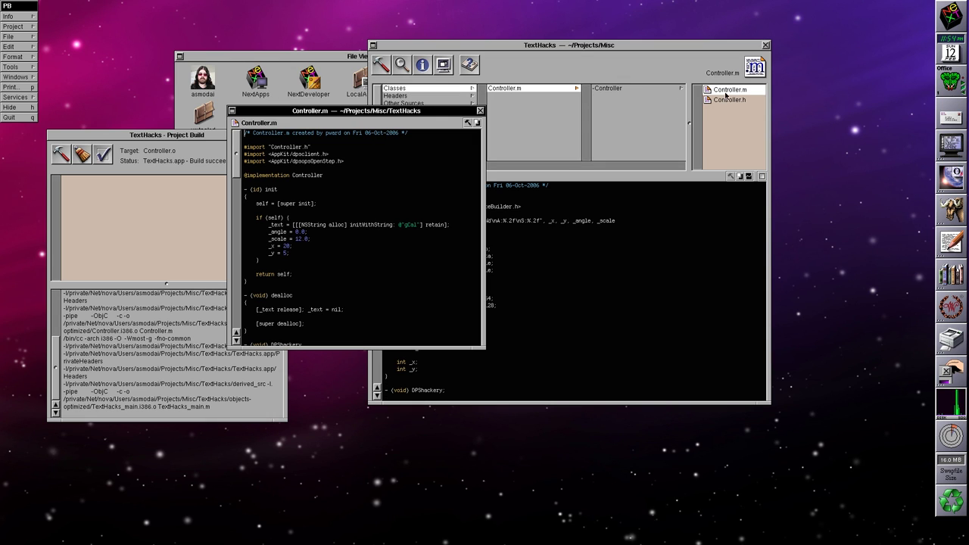
pyautogui.click(481, 114)
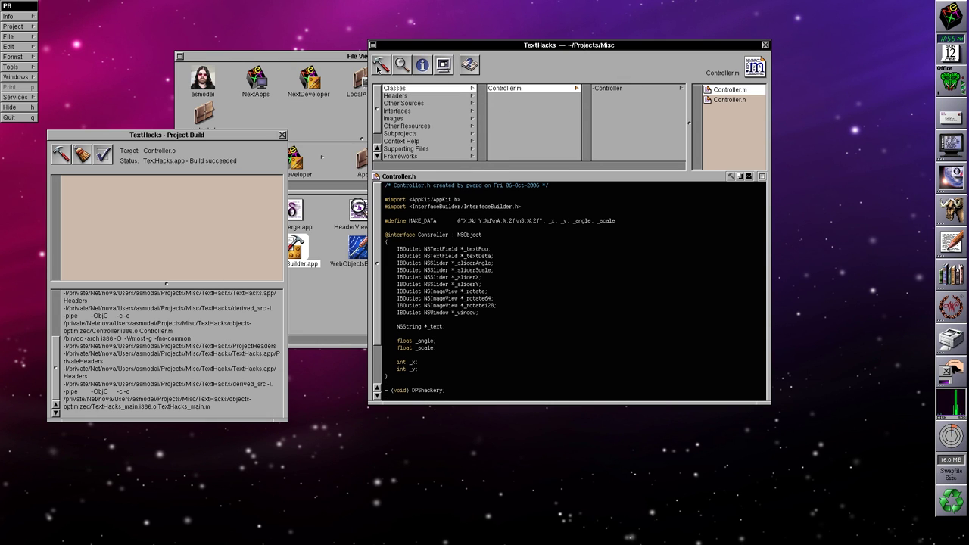
# Clean the TextHacks build and add NeXT, Sparc and PowerPC to its build architectures.
pyautogui.click(77, 159)
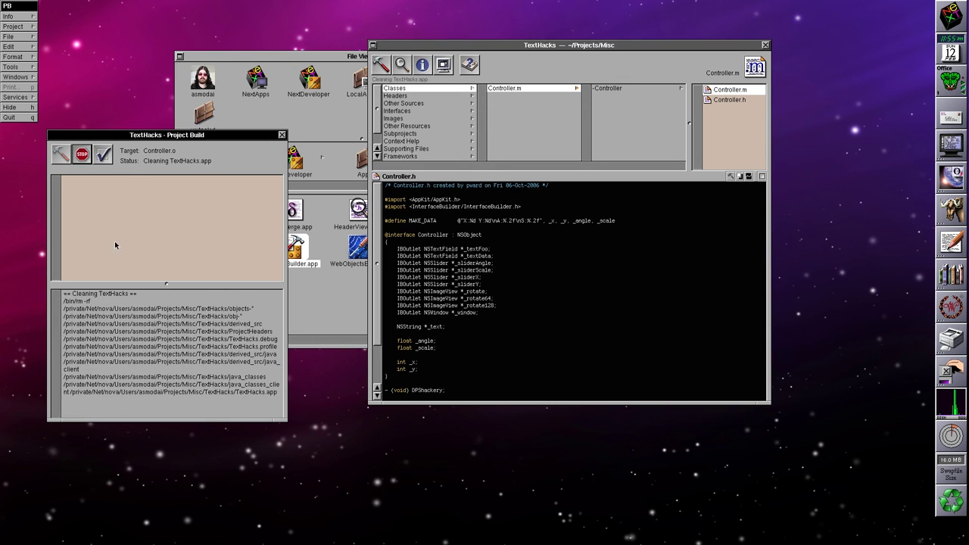
pyautogui.click(103, 155)
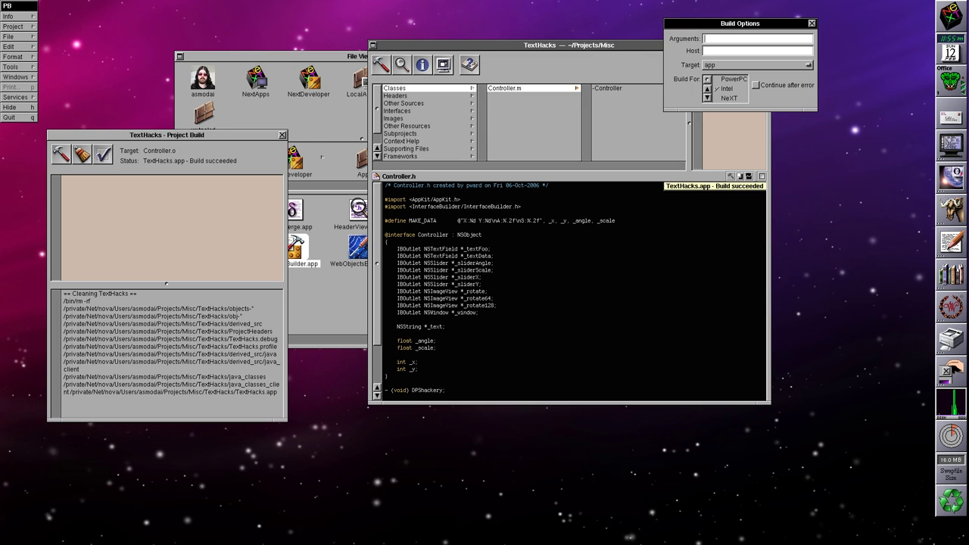
pyautogui.click(707, 98)
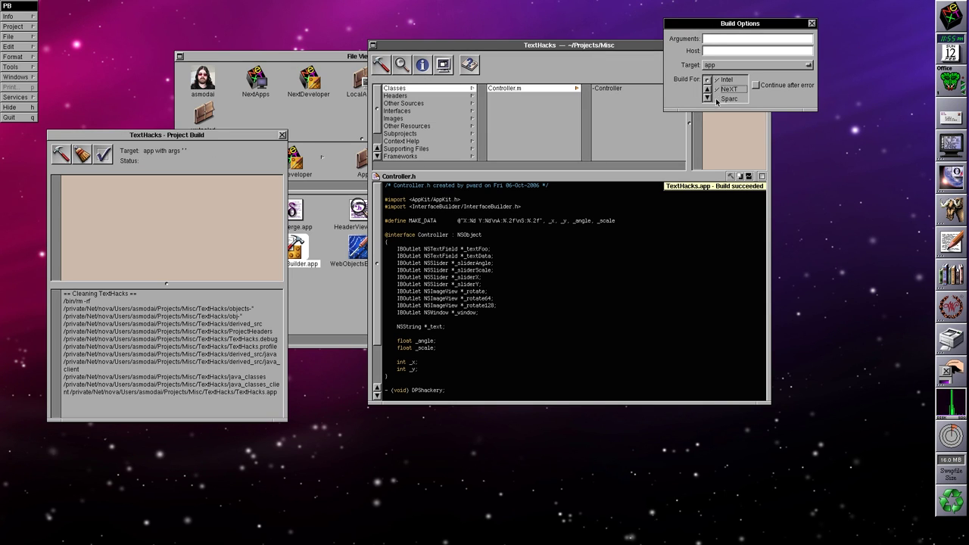
pyautogui.click(718, 93)
pyautogui.click(707, 89)
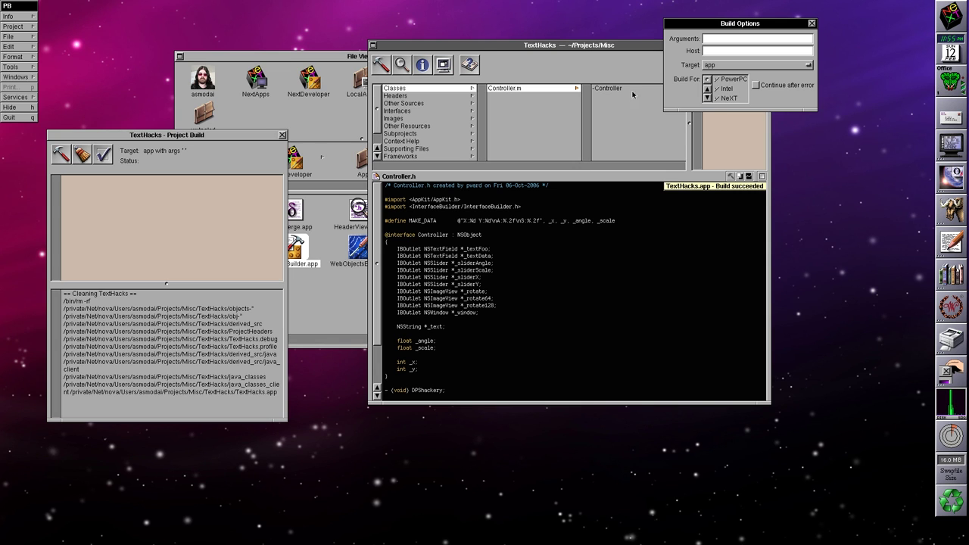
# Try to build TextHacks with PowerPC included and examine the build log.
pyautogui.click(62, 153)
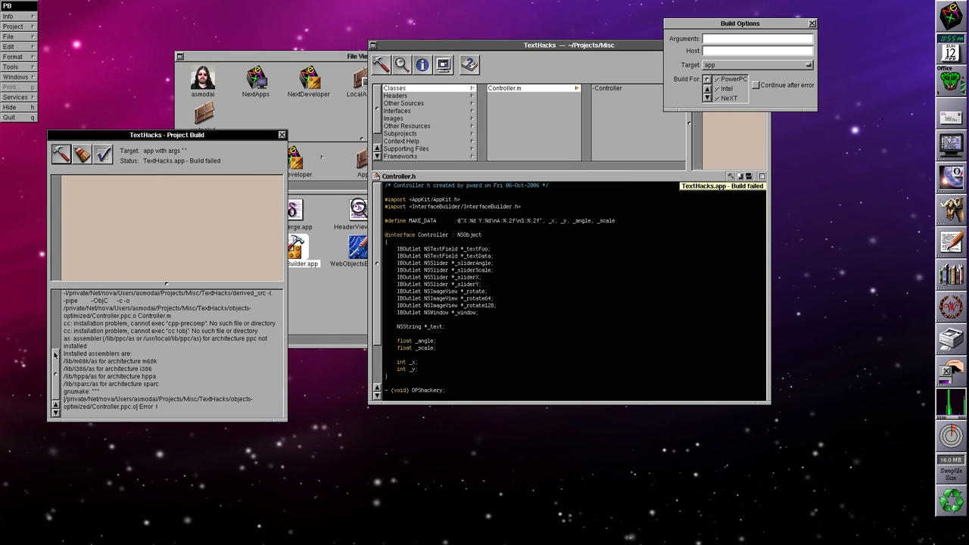
pyautogui.moveTo(56, 342)
pyautogui.mouseDown()
pyautogui.moveTo(56, 333)
pyautogui.moveTo(54, 358)
pyautogui.mouseUp()
# Remove PowerPC from the build architectures and build TextHacks again.
pyautogui.click(128, 232)
pyautogui.click(61, 154)
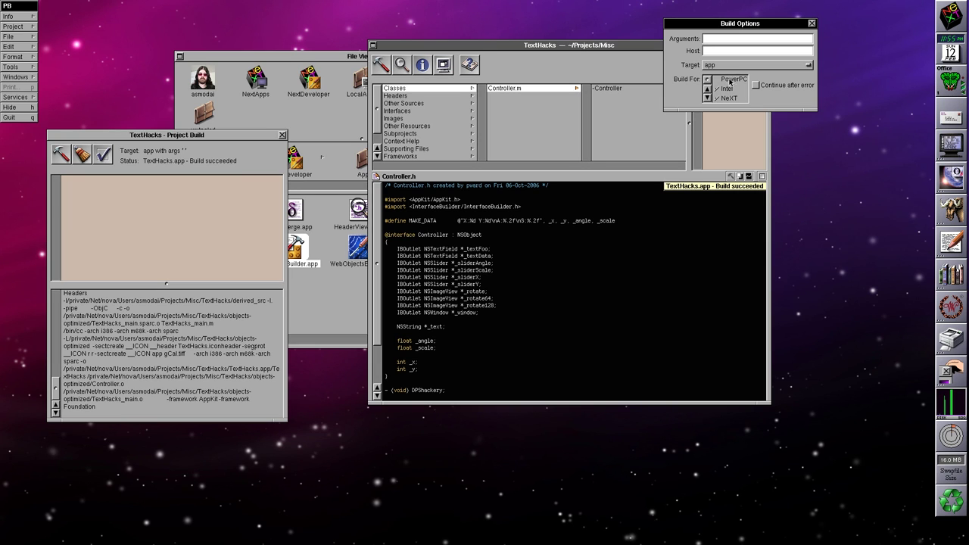
# Close the Project Build window and, after viewing the Context Help button's description, quit Project Builder.
pyautogui.click(282, 135)
pyautogui.click(469, 64)
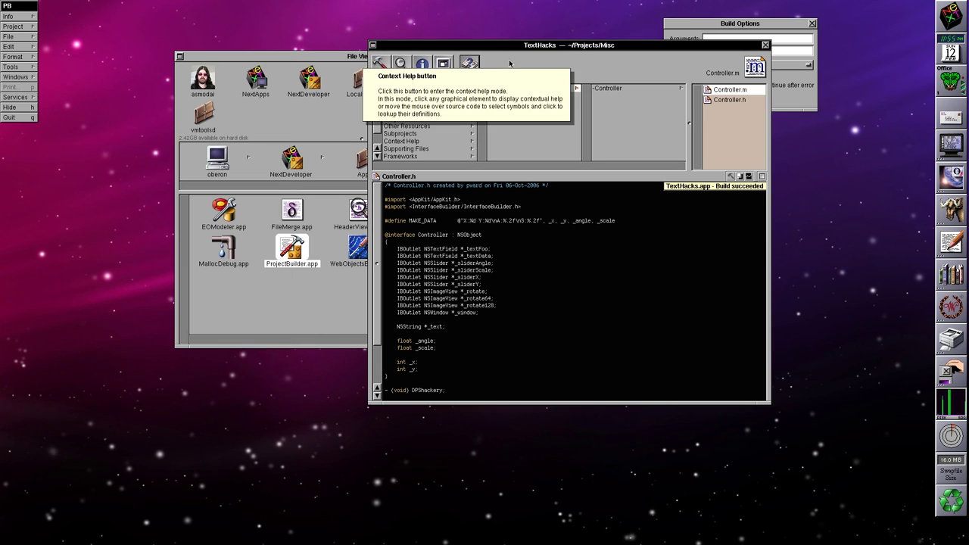
pyautogui.click(24, 108)
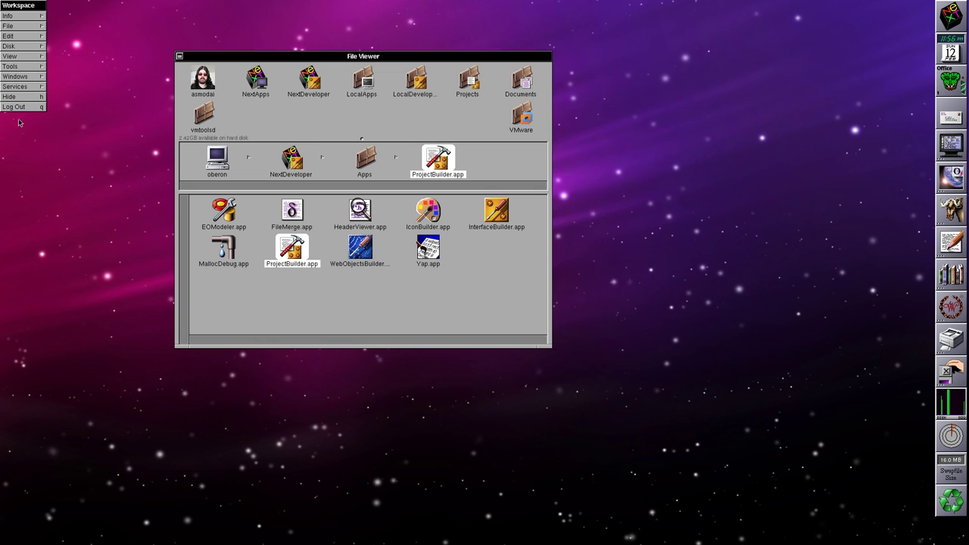
# Launch CubXWindow from LocalApps, miniaturize the File Viewer and move the Login terminal to clear desktop space.
pyautogui.click(359, 248)
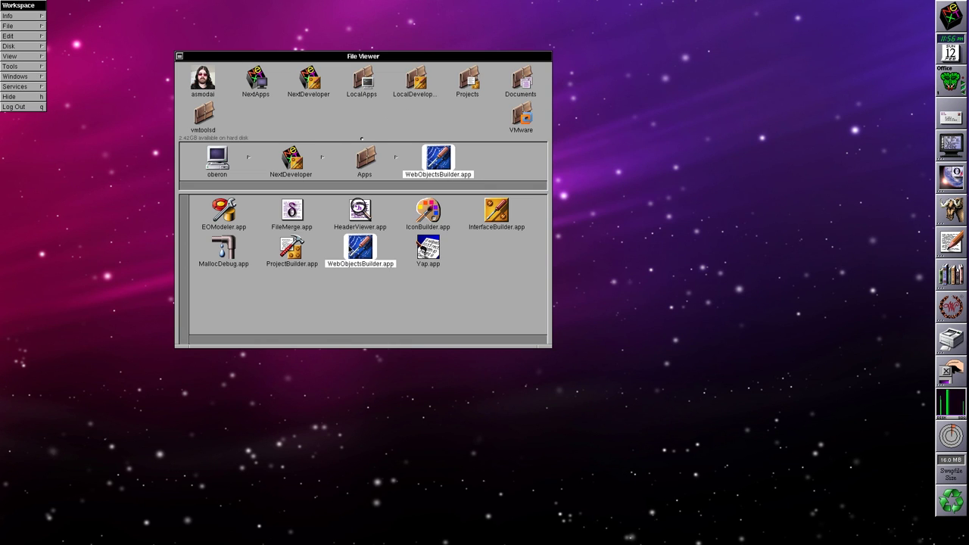
pyautogui.click(367, 80)
pyautogui.doubleClick(428, 246)
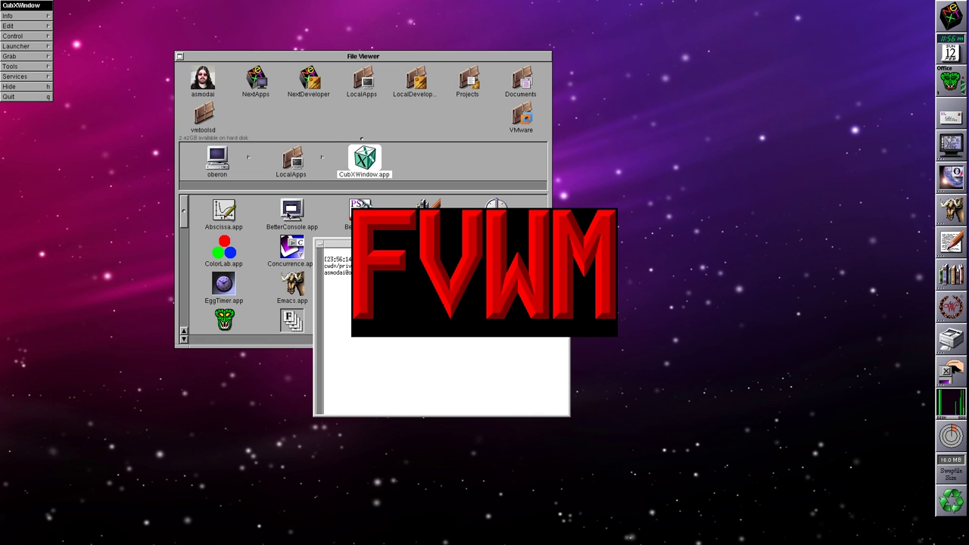
pyautogui.click(180, 56)
pyautogui.moveTo(348, 244); pyautogui.dragTo(174, 103)
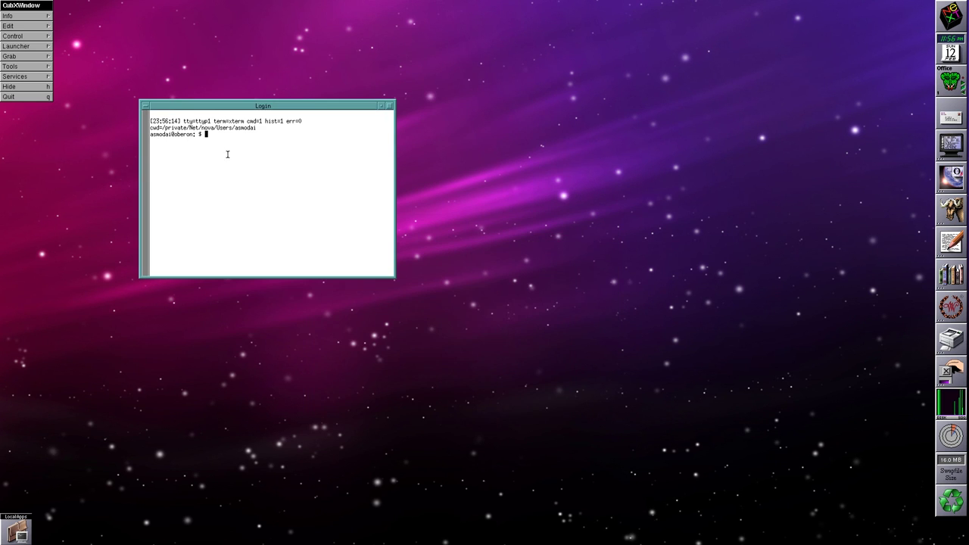
# Change to the X directory in the Login terminal, list its contents and move the window lower.
pyautogui.write('cd X')
pyautogui.press('Return')
pyautogui.write('ls')
pyautogui.press('Return')
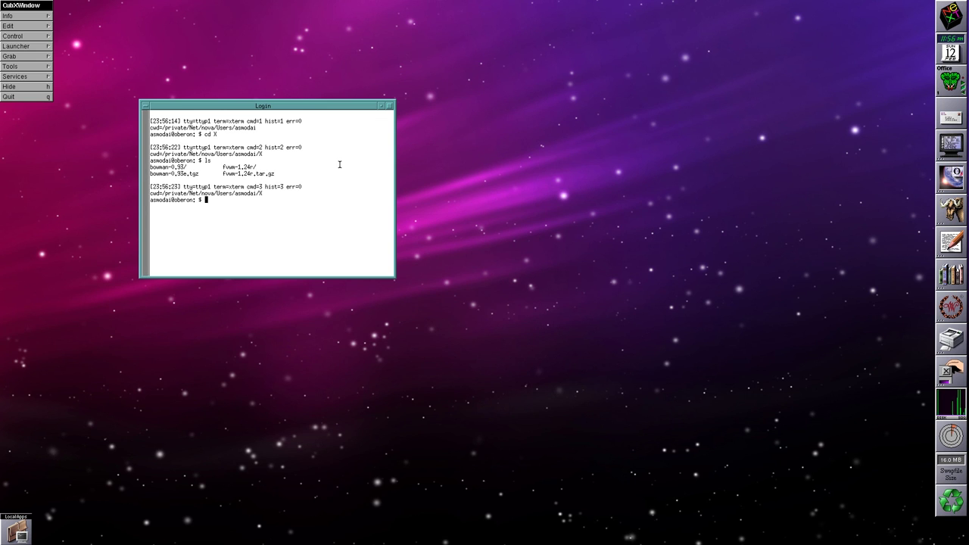
pyautogui.moveTo(224, 106); pyautogui.dragTo(216, 202)
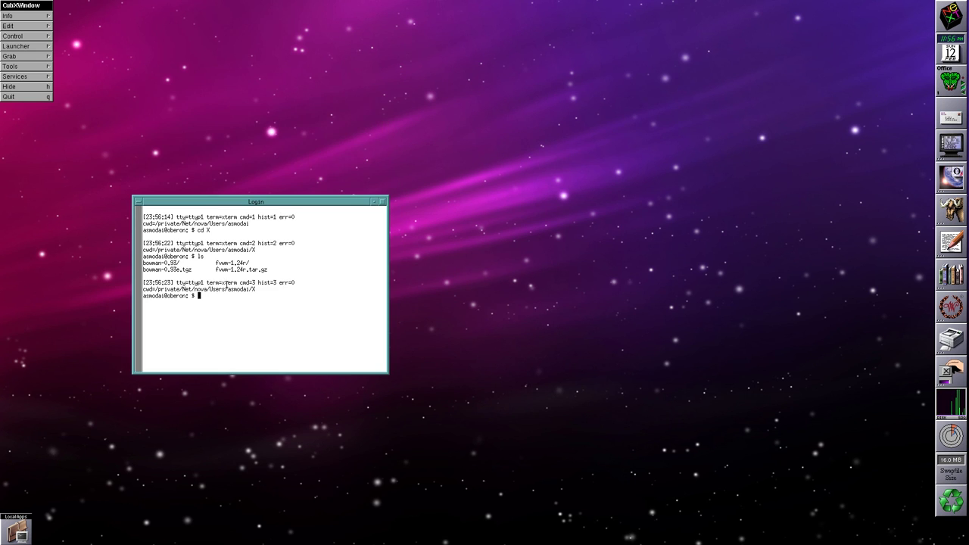
pyautogui.click(12, 16)
pyautogui.click(13, 26)
pyautogui.click(12, 35)
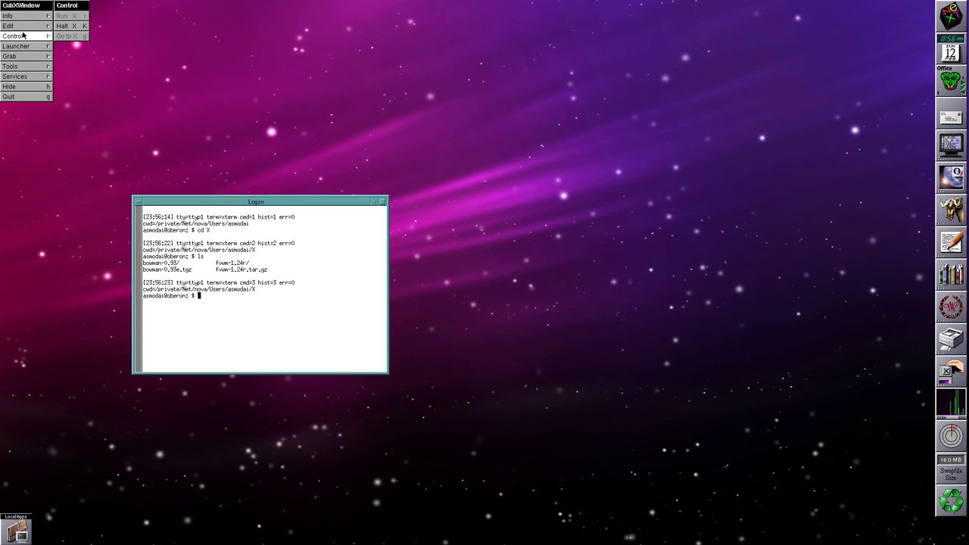
pyautogui.click(12, 35)
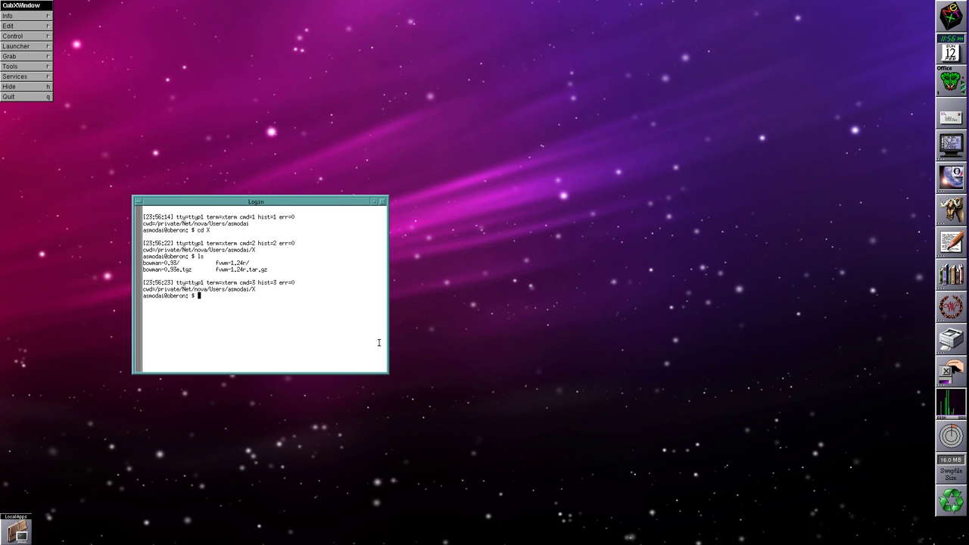
# List the contents of /usr/local/bin, including the files matching *mo* and m*.
pyautogui.write('cd /usr/local/bin')
pyautogui.press('Return')
pyautogui.write('ls')
pyautogui.press('Return')
pyautogui.write('ls ')
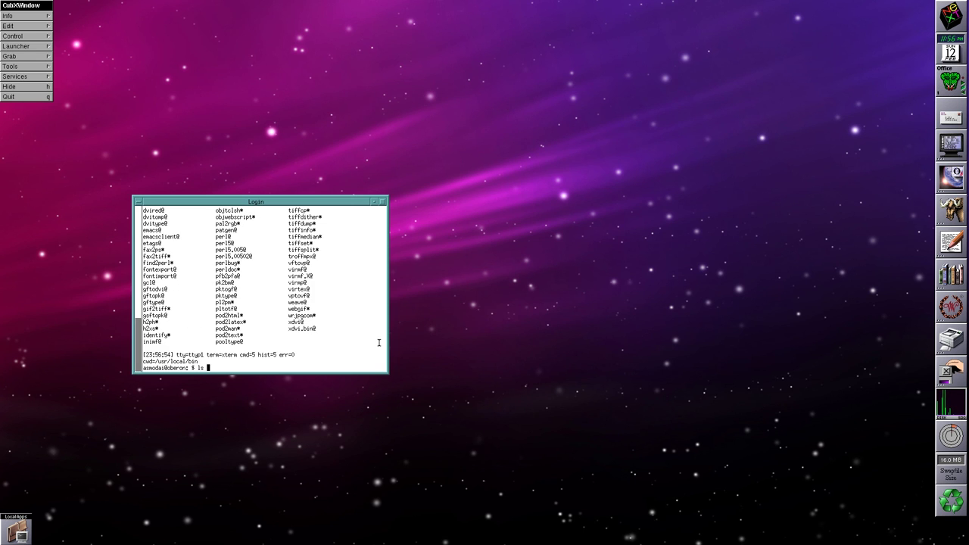
pyautogui.write('*mo*')
pyautogui.press('Return')
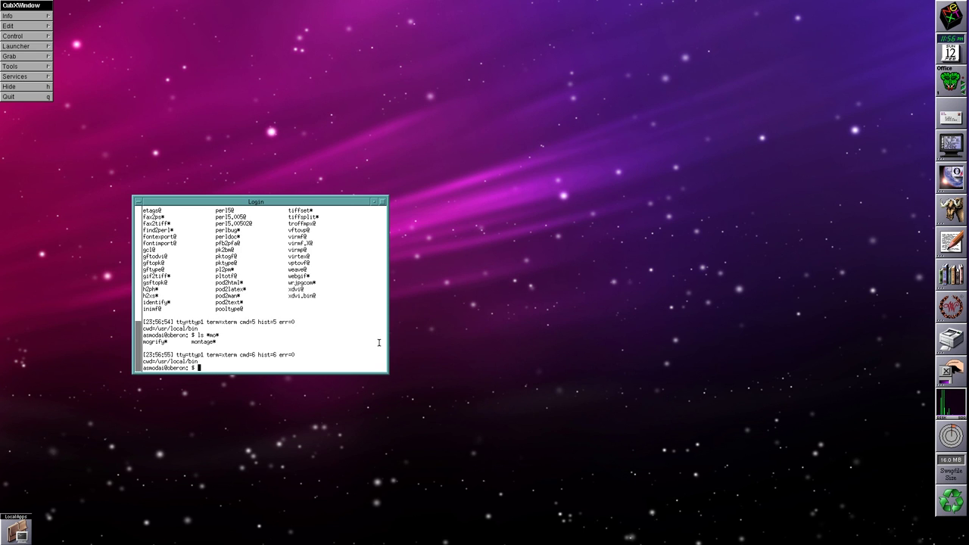
pyautogui.write('ls m*')
pyautogui.press('Return')
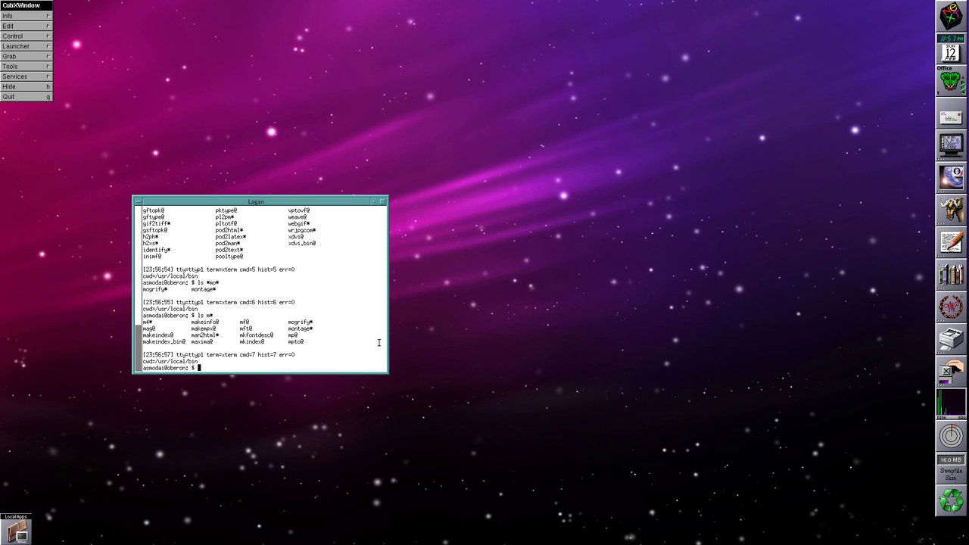
# Open xterm from the Login terminal, launch xedit from it, separate the windows, and terminate both programs.
pyautogui.write('xterm')
pyautogui.press('Return')
pyautogui.moveTo(151, 28); pyautogui.dragTo(615, 137)
pyautogui.write('xedit')
pyautogui.press('Return')
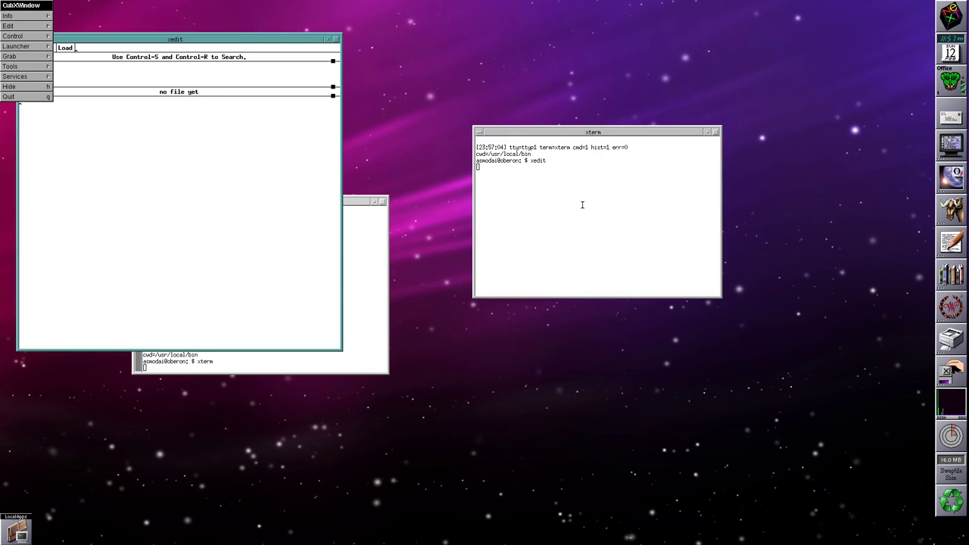
pyautogui.moveTo(225, 42); pyautogui.dragTo(529, 43)
pyautogui.click(280, 277)
pyautogui.hotkey('ctrl', 'c')
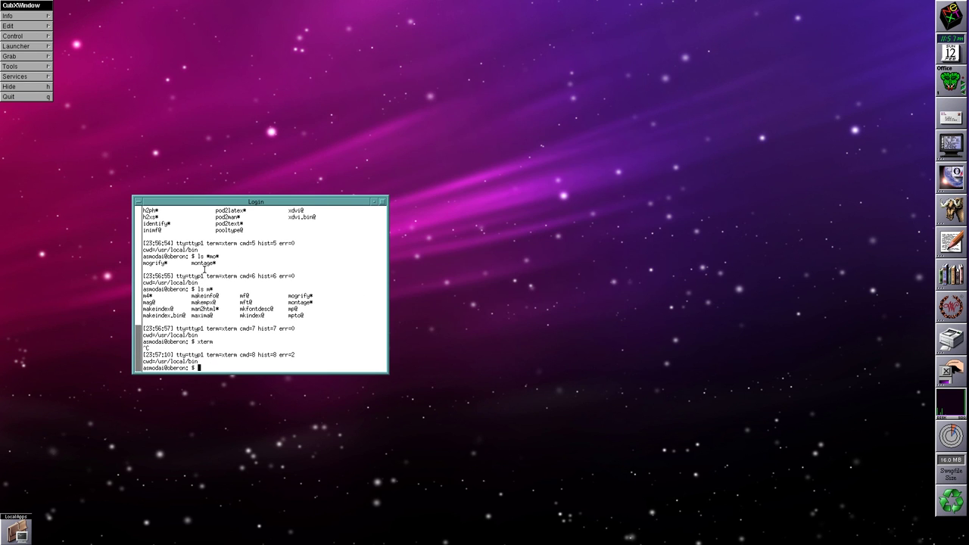
# Launch editres from the Login terminal, move its window aside, and terminate it.
pyautogui.write('editres')
pyautogui.press('Return')
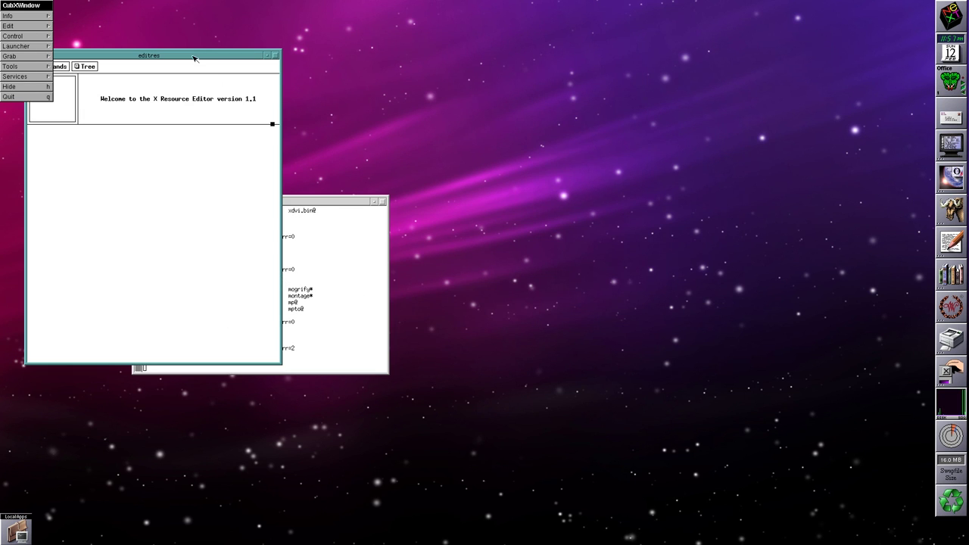
pyautogui.moveTo(193, 59); pyautogui.dragTo(566, 78)
pyautogui.click(323, 245)
pyautogui.hotkey('ctrl', 'c')
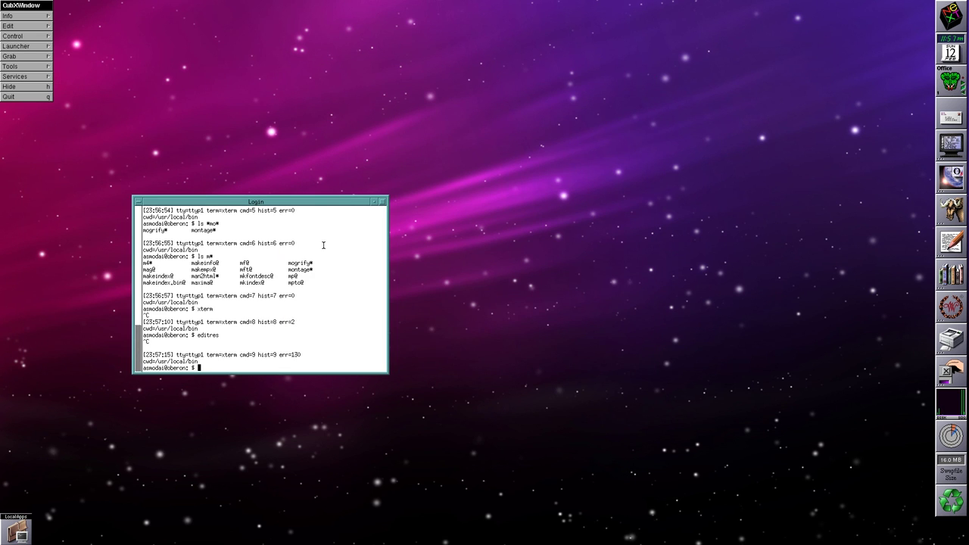
# Launch shelltool from the Login terminal, move it beside that window, and start cmdtool from it.
pyautogui.write('shelltool')
pyautogui.press('Return')
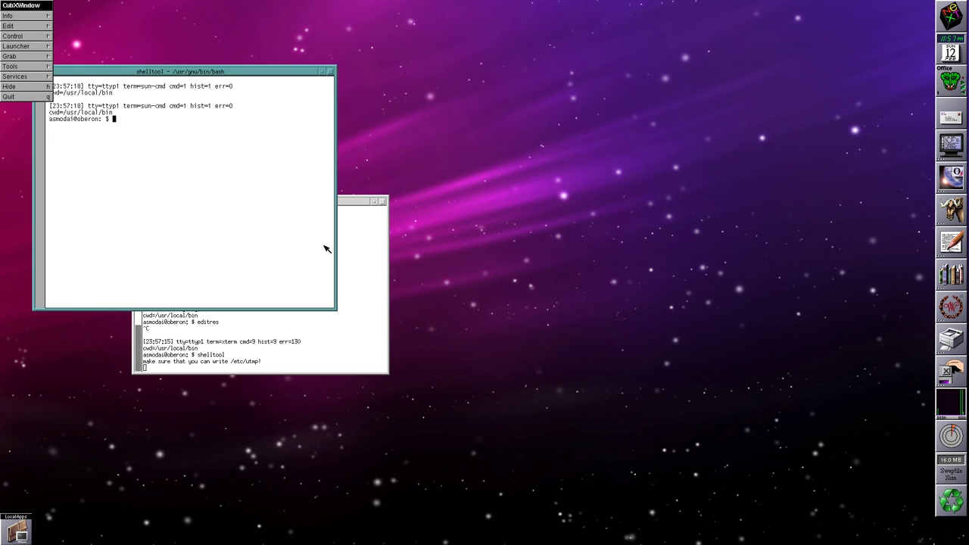
pyautogui.moveTo(231, 72); pyautogui.dragTo(591, 90)
pyautogui.write('c')
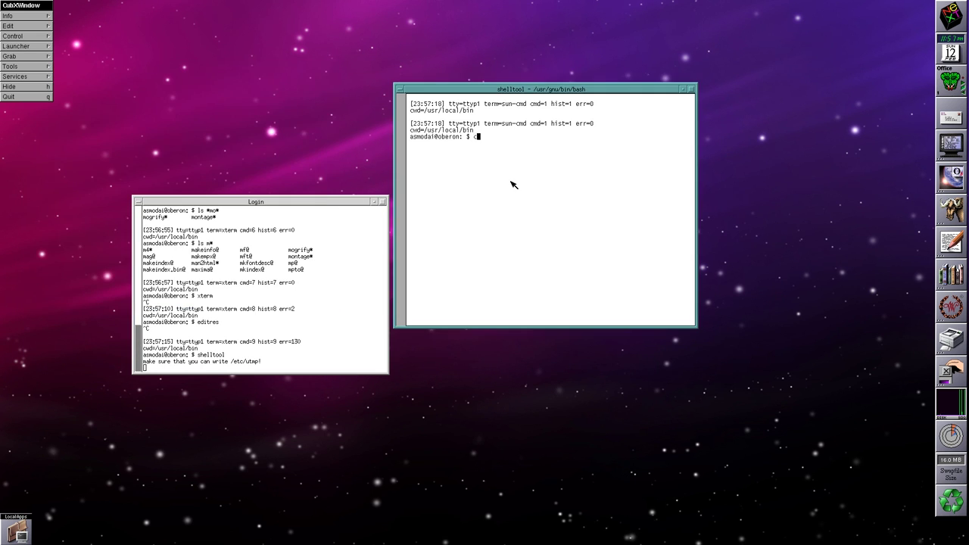
pyautogui.write('mdtool')
pyautogui.press('Return')
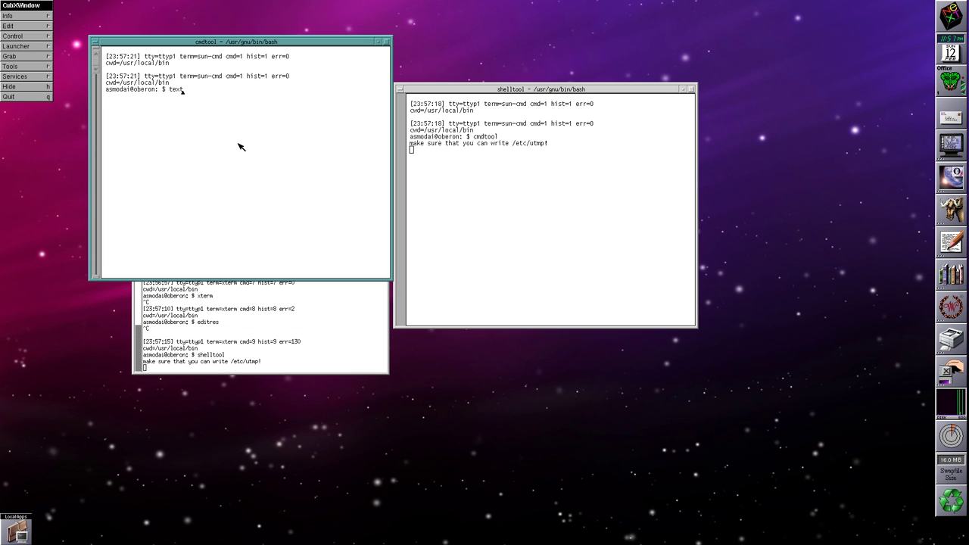
# Launch textedit from cmdtool, move its window aside, and terminate both programs.
pyautogui.write('edit')
pyautogui.press('Return')
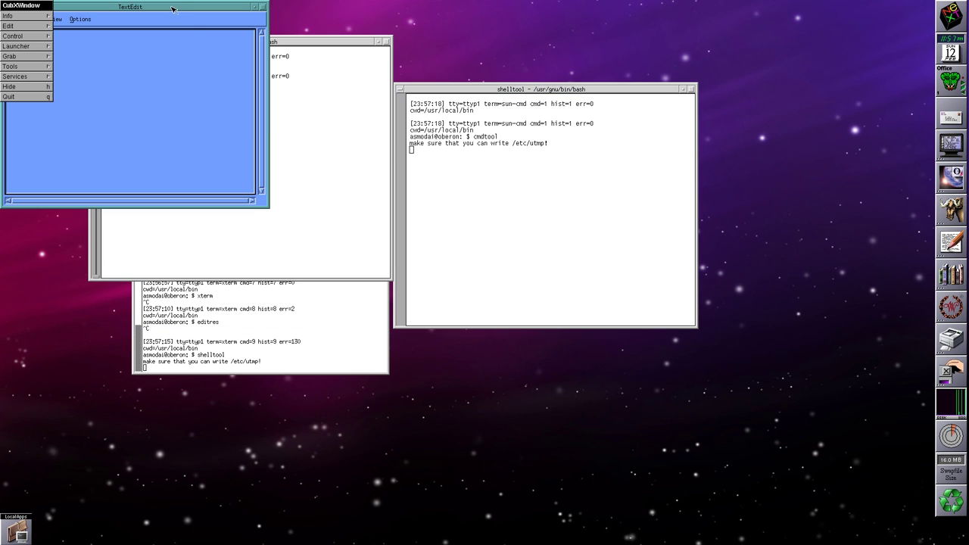
pyautogui.moveTo(172, 9); pyautogui.dragTo(719, 61)
pyautogui.click(602, 100)
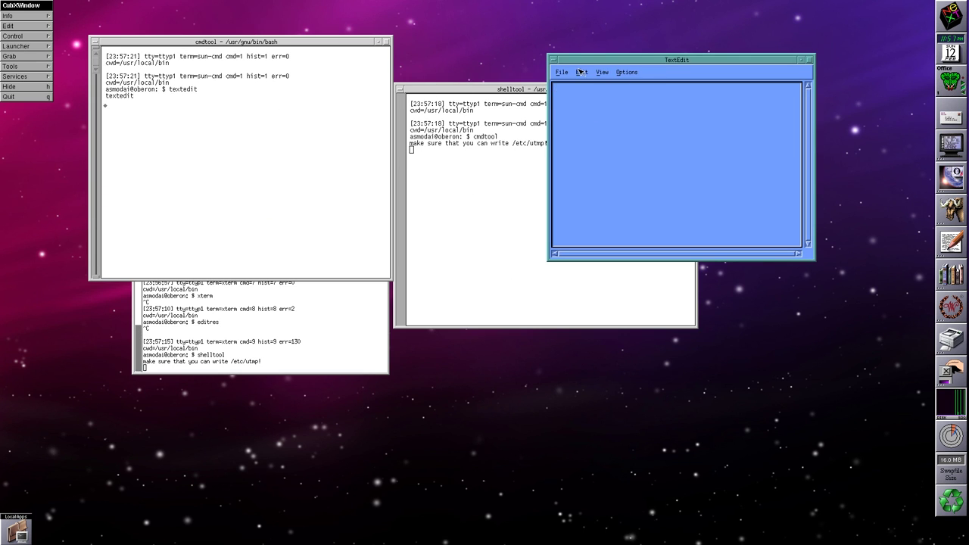
pyautogui.hotkey('ctrl', 'c')
pyautogui.hotkey('ctrl', 'c')
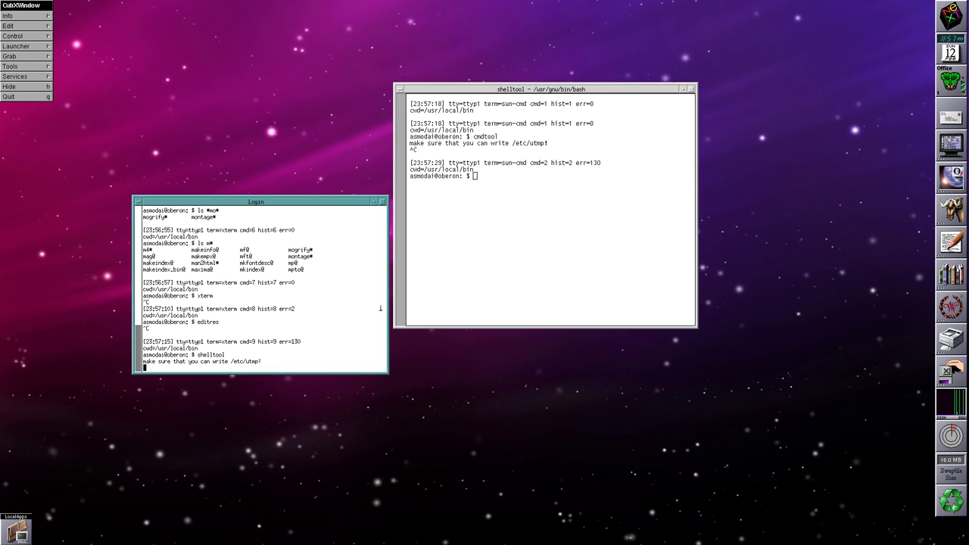
# Try to launch texttool from the shelltool terminal.
pyautogui.press('Return')
pyautogui.write('te')
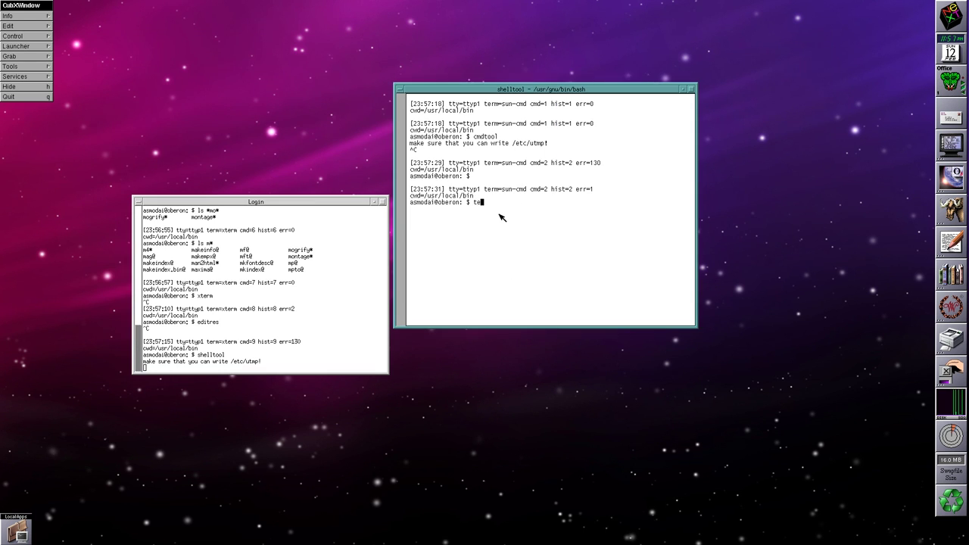
pyautogui.write('xttool')
pyautogui.press('Return')
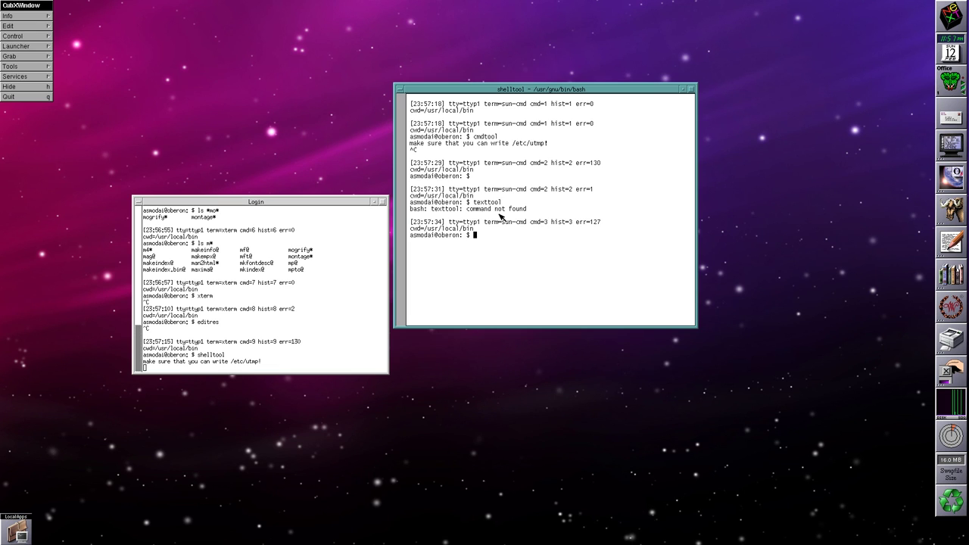
# List the programs in /usr/X11R6/bin, including those matching *text*, in the shelltool terminal.
pyautogui.write('cd /usr/X11R6/bin')
pyautogui.press('Return')
pyautogui.write('ls')
pyautogui.press('Return')
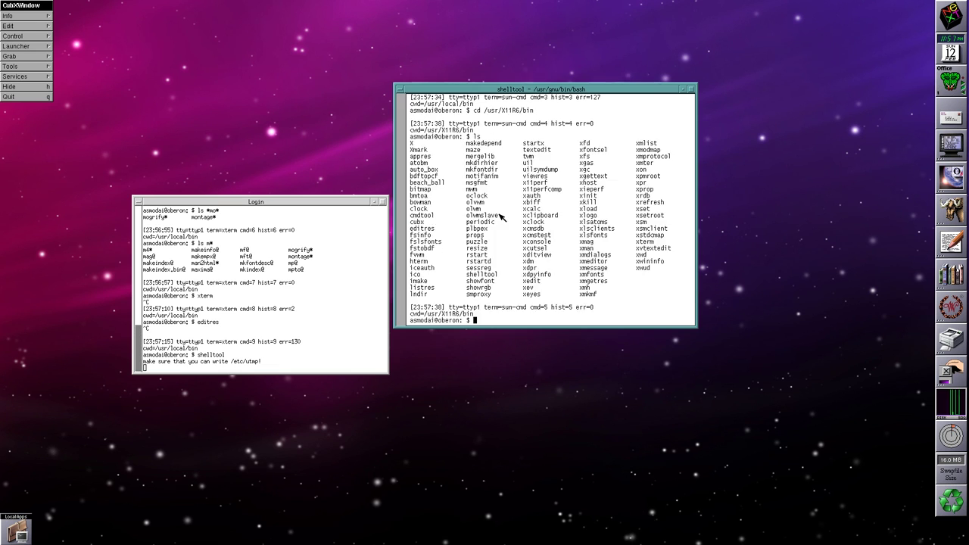
pyautogui.write('ls *text*')
pyautogui.press('Return')
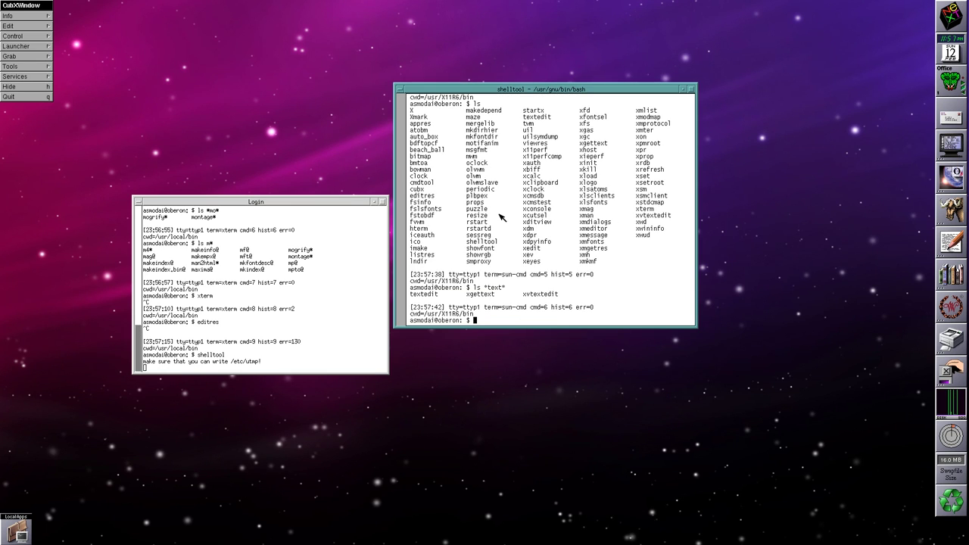
# Launch xvtextedit from shelltool, reposition its Text Editor window, and close it.
pyautogui.write('xvtextedit')
pyautogui.press('Return')
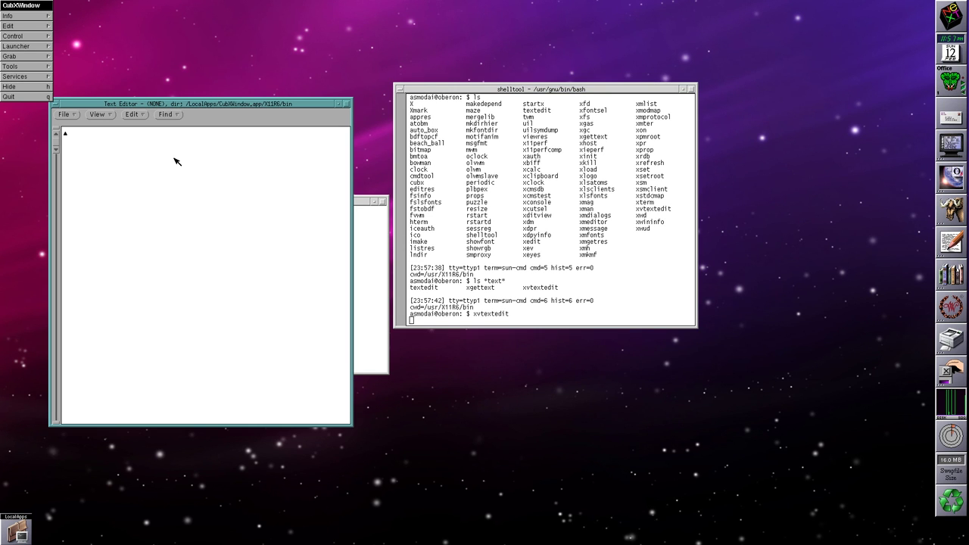
pyautogui.moveTo(159, 107); pyautogui.dragTo(273, 77)
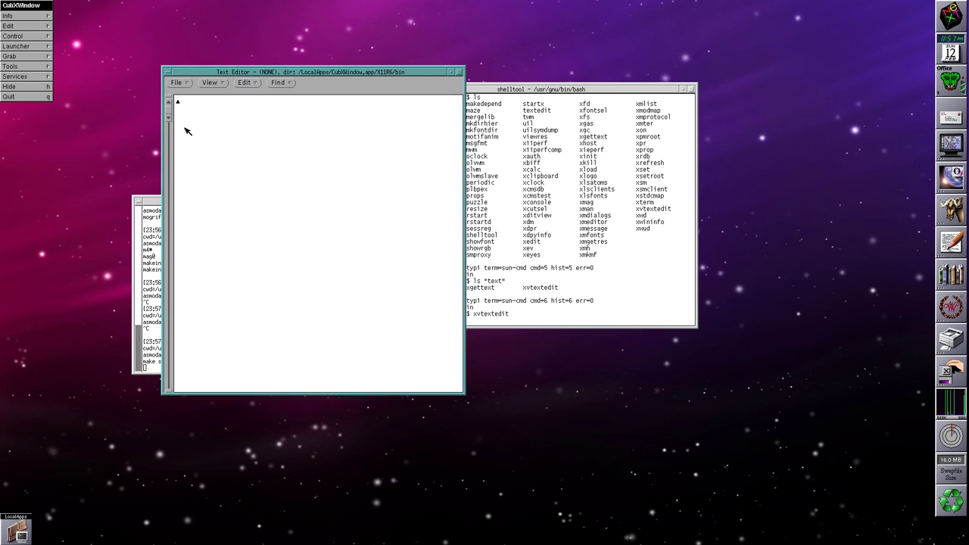
pyautogui.click(173, 70)
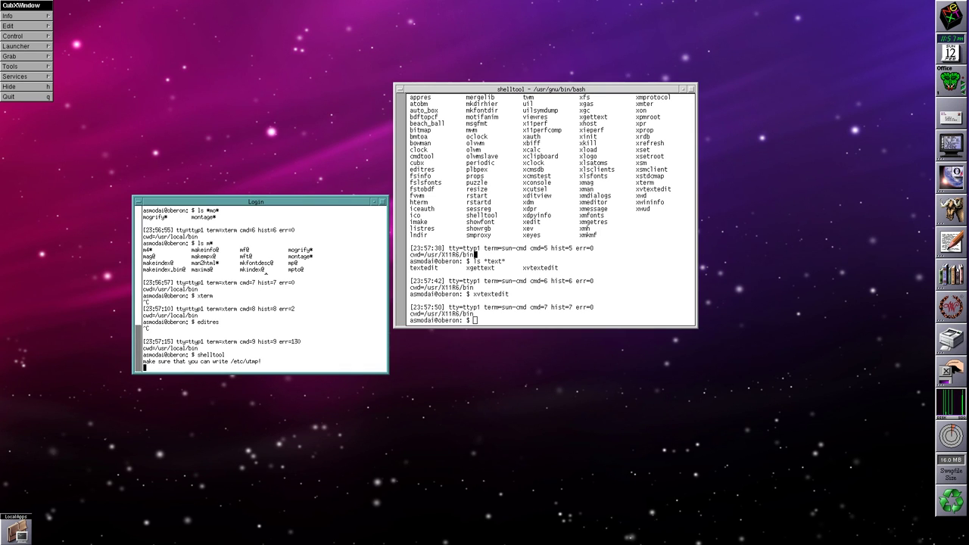
# Exit shelltool, reposition the Login terminal, and quit CubXWindow.
pyautogui.moveTo(485, 92); pyautogui.dragTo(513, 140)
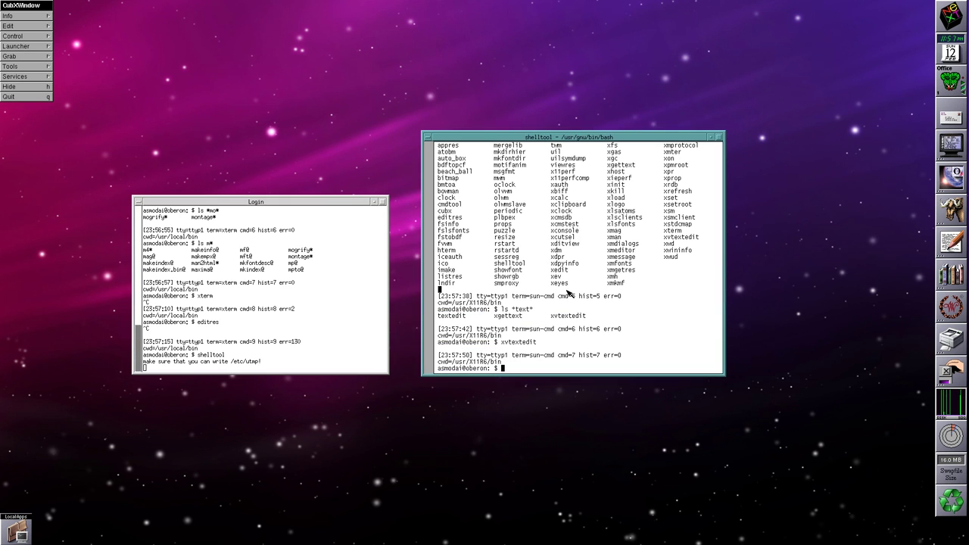
pyautogui.hotkey('ctrl', 'd')
pyautogui.moveTo(219, 202); pyautogui.dragTo(278, 146)
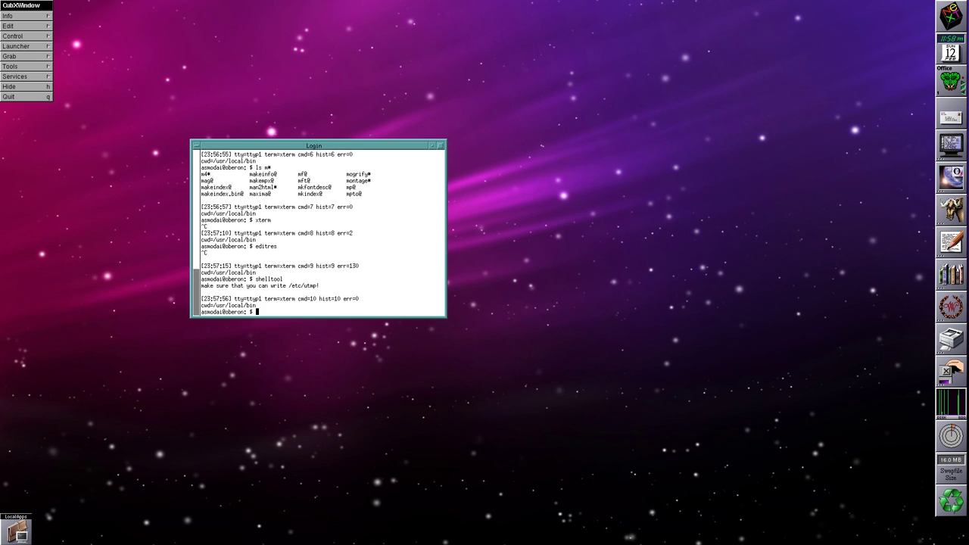
pyautogui.click(46, 96)
pyautogui.click(558, 216)
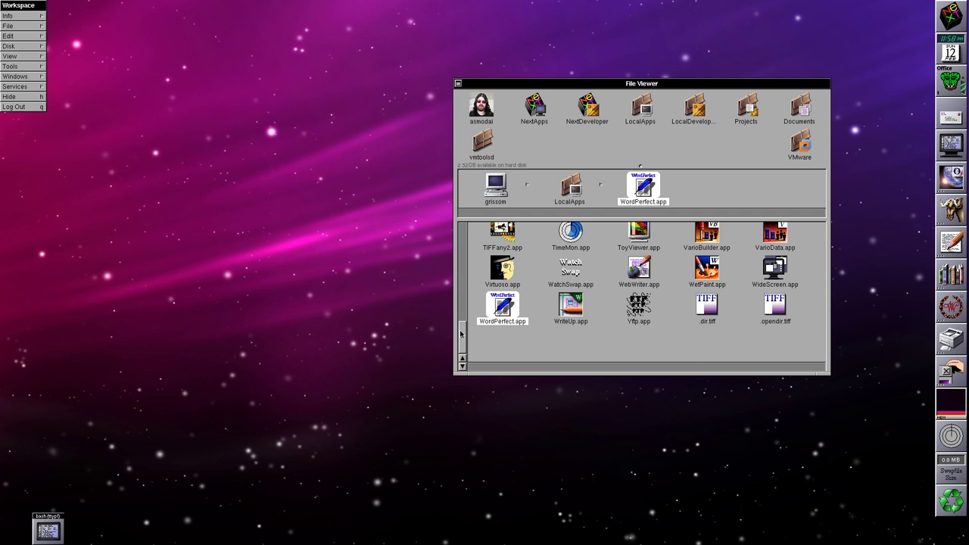
pyautogui.moveTo(461, 333)
pyautogui.mouseDown()
pyautogui.moveTo(457, 234)
pyautogui.moveTo(463, 345)
pyautogui.moveTo(456, 226)
pyautogui.moveTo(463, 344)
pyautogui.mouseUp()
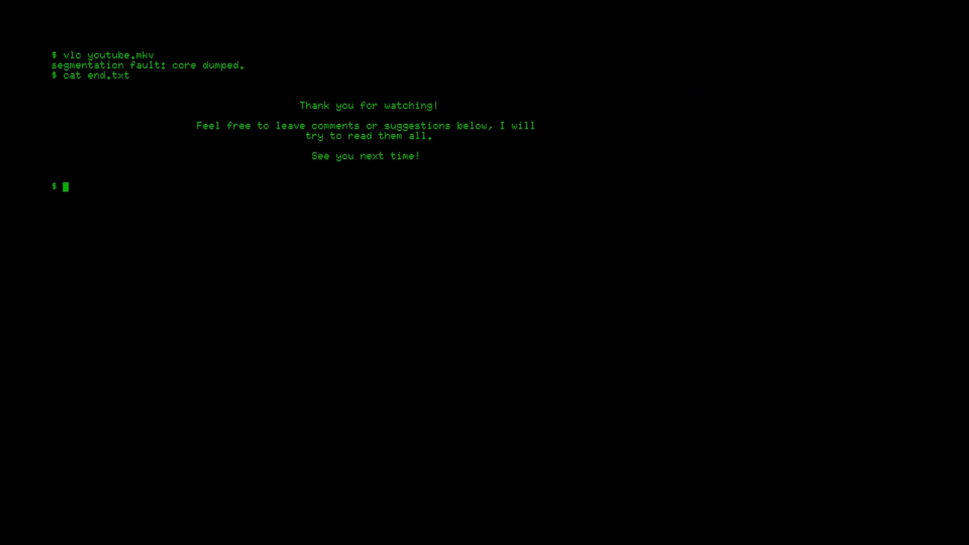
pyautogui.write('halt')
pyautogui.press('Return')
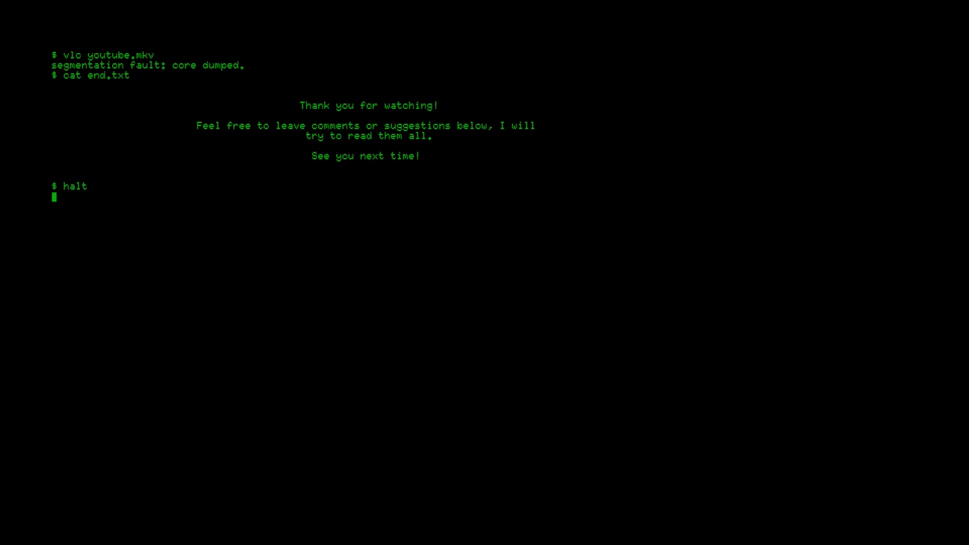